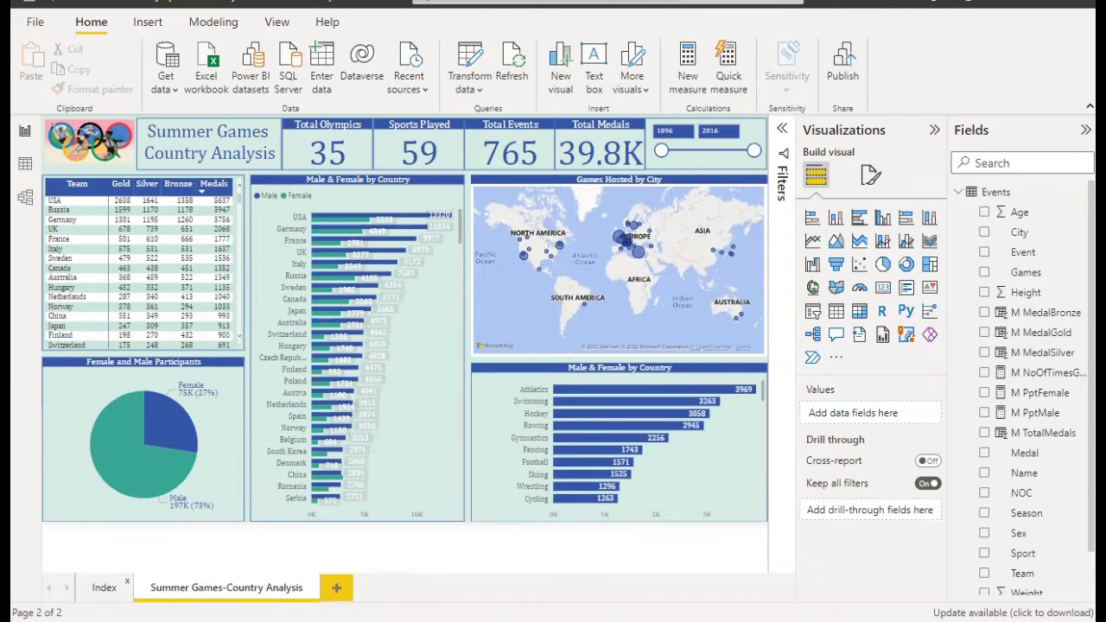
View the Index page and return to the Summer Games-Country Analysis page.
left_click(104, 587)
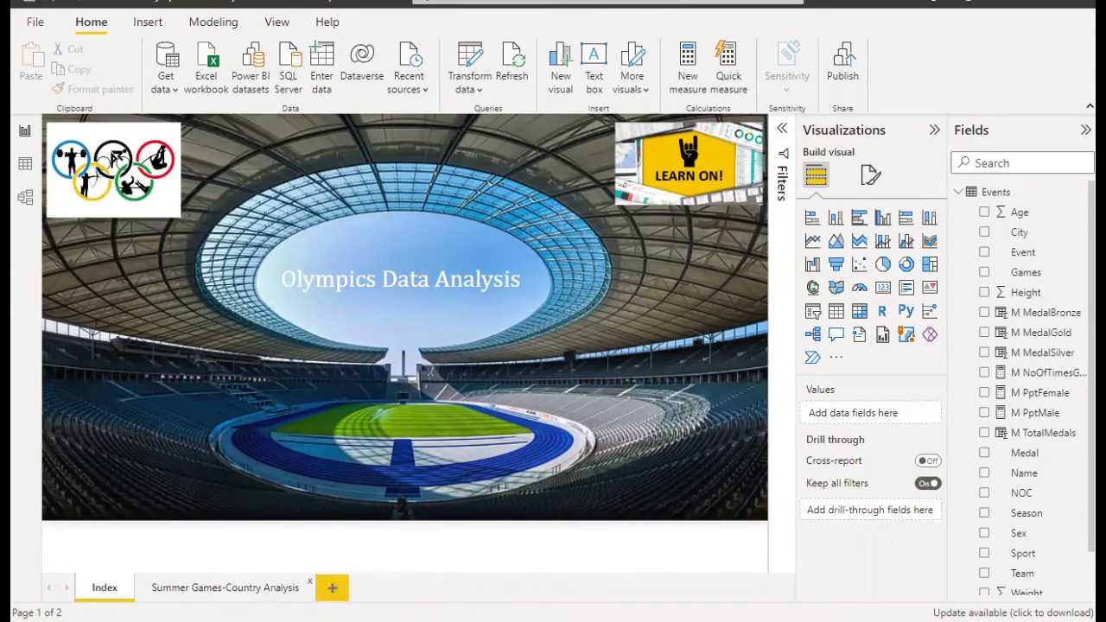
left_click(225, 587)
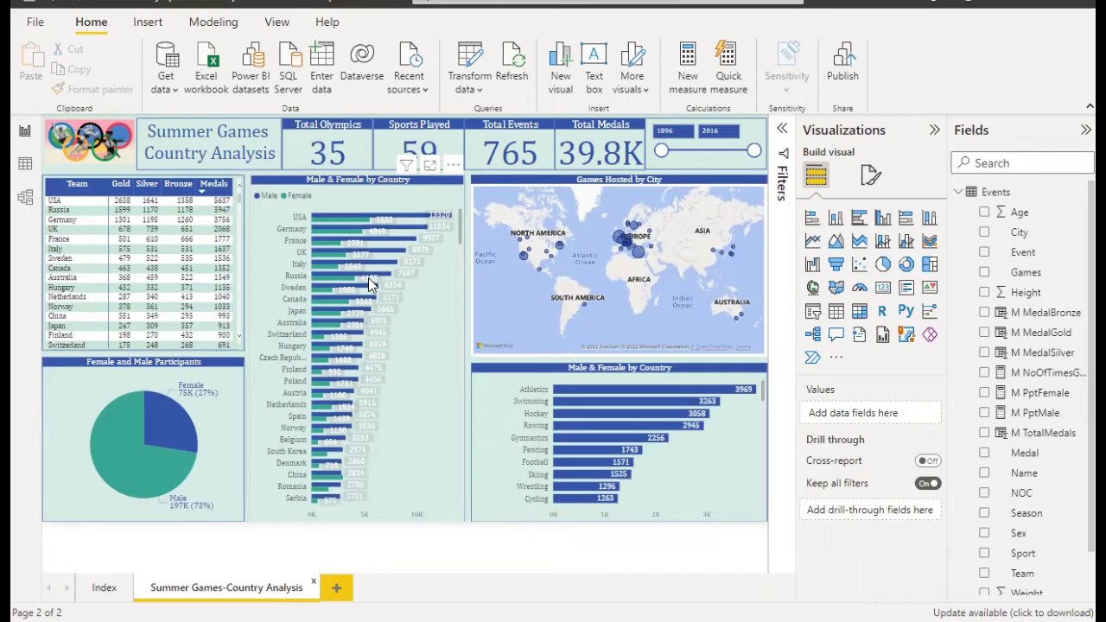
Filter the Summer Games-Country Analysis page by Season to include only Summer.
left_click(782, 131)
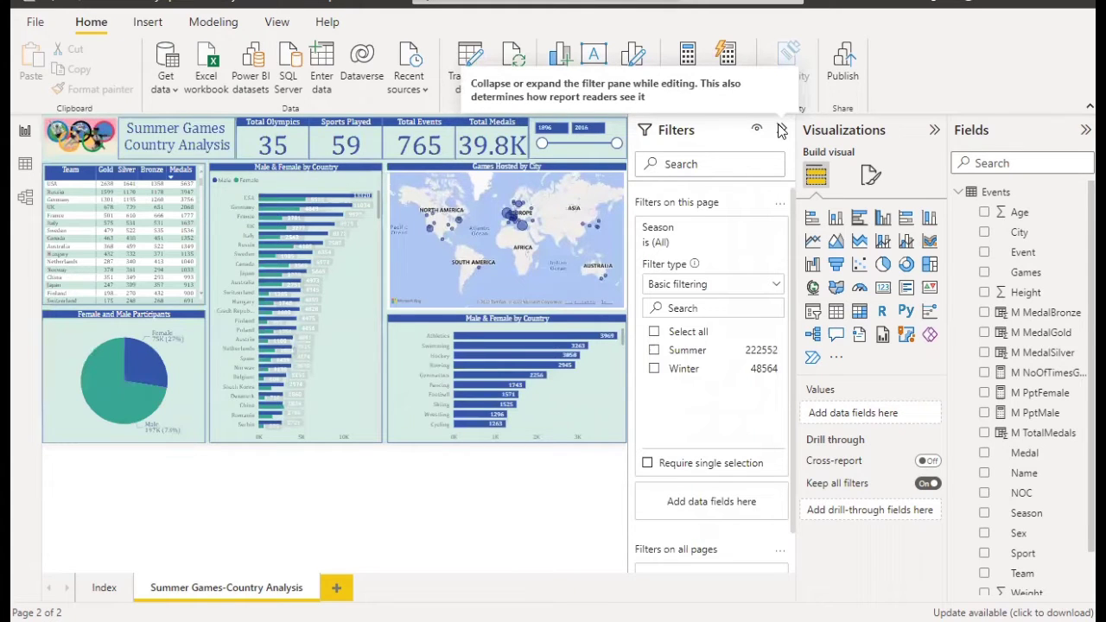
left_click(423, 286)
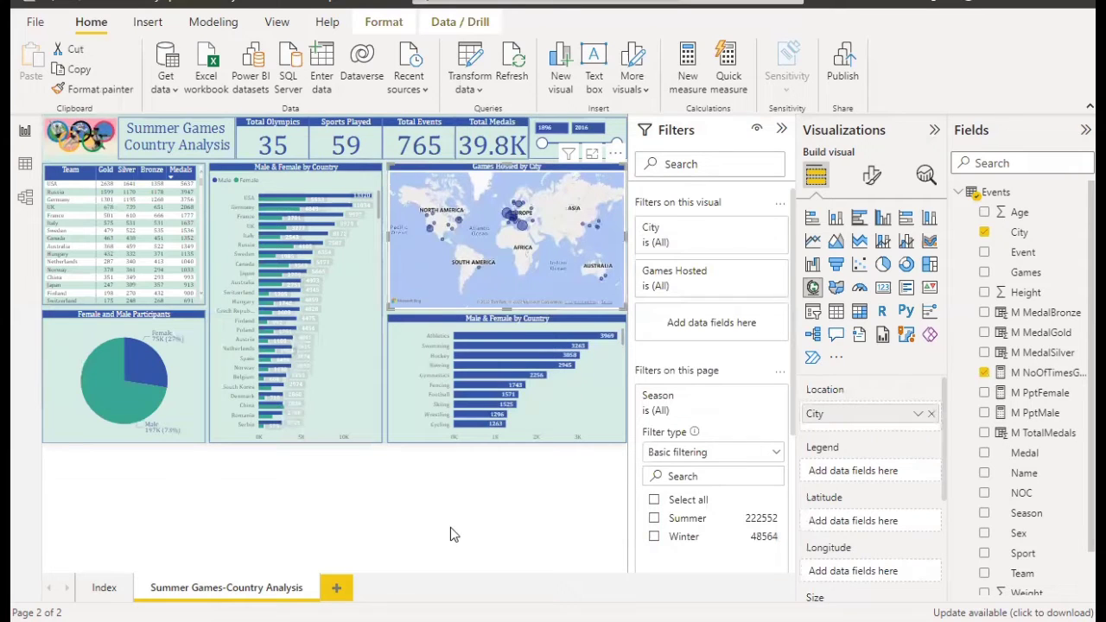
left_click(774, 455)
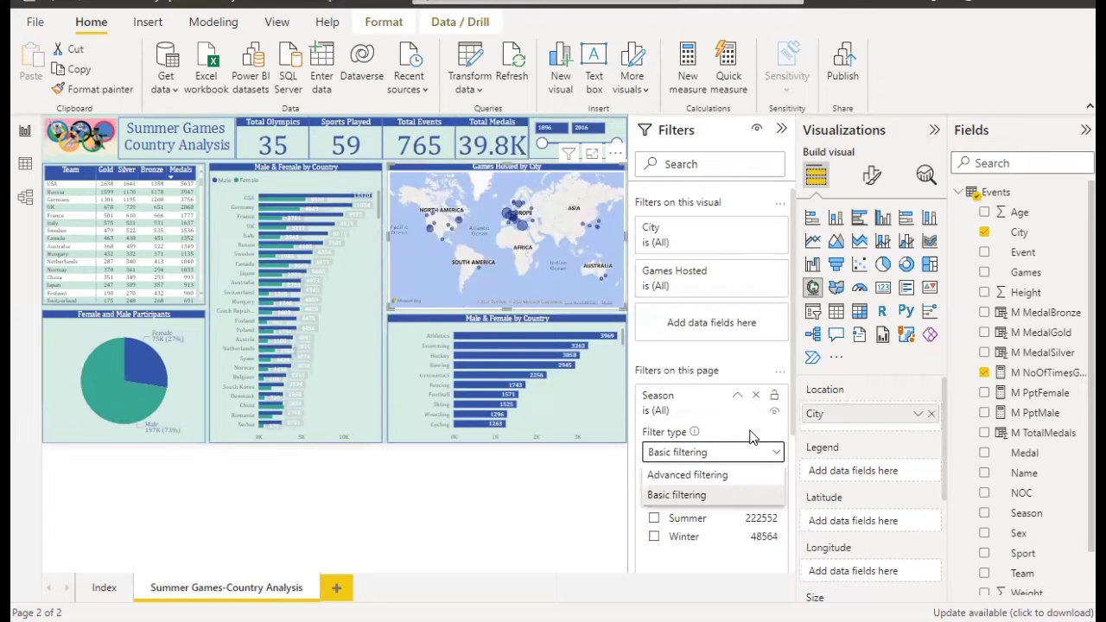
left_click(799, 445)
scroll(794, 464, "down", 3)
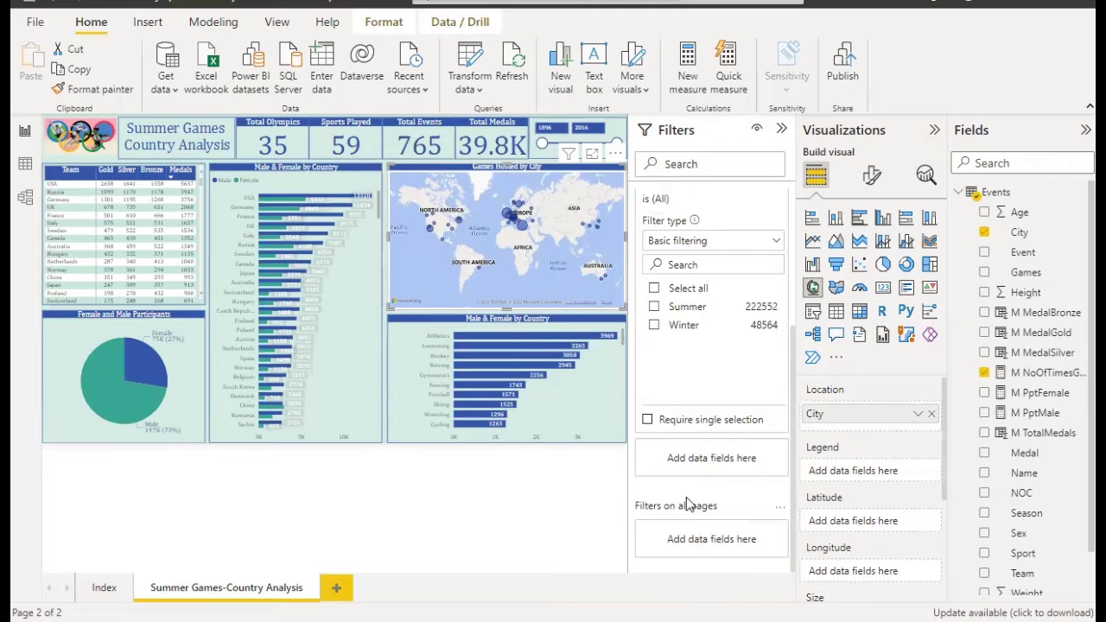
scroll(689, 505, "up", 3)
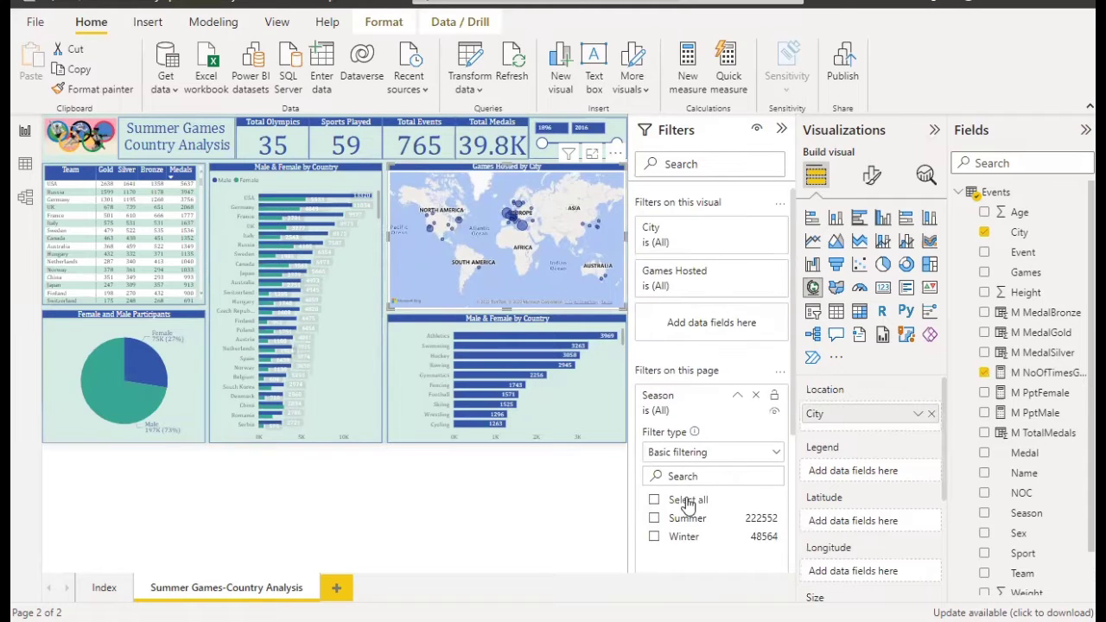
scroll(695, 372, "down", 3)
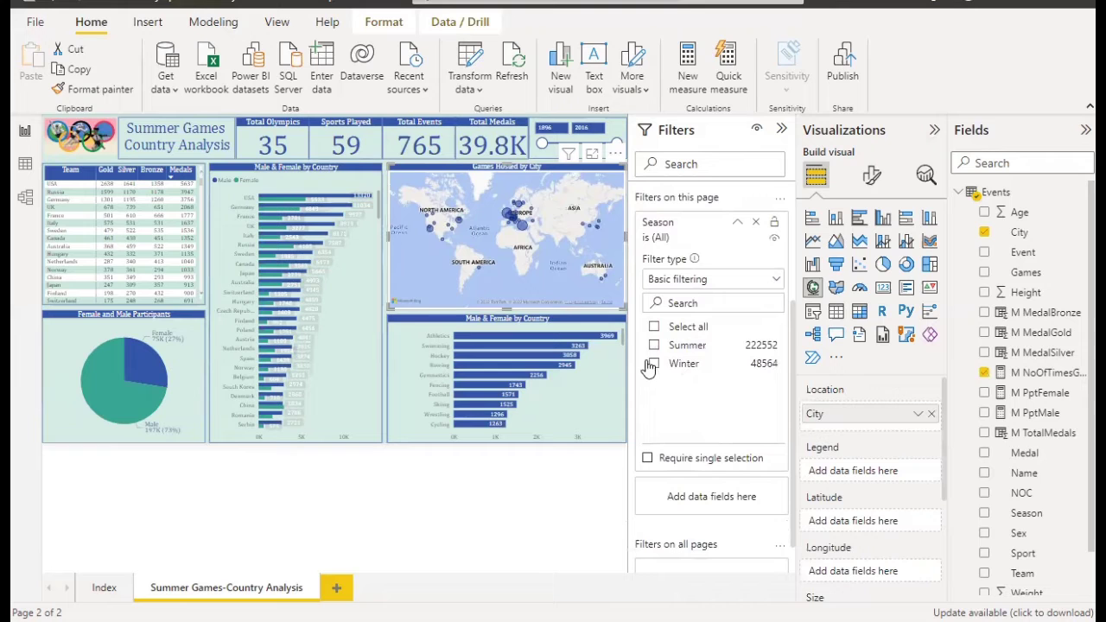
left_click(654, 346)
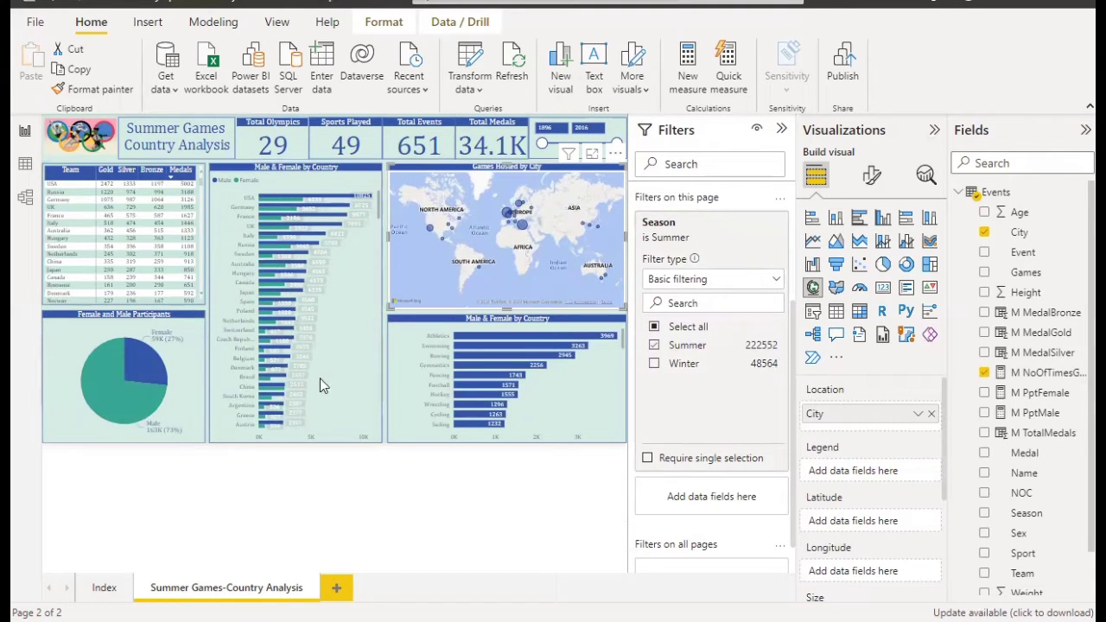
Collapse the Filters pane and hide it from the report workspace.
left_click(781, 131)
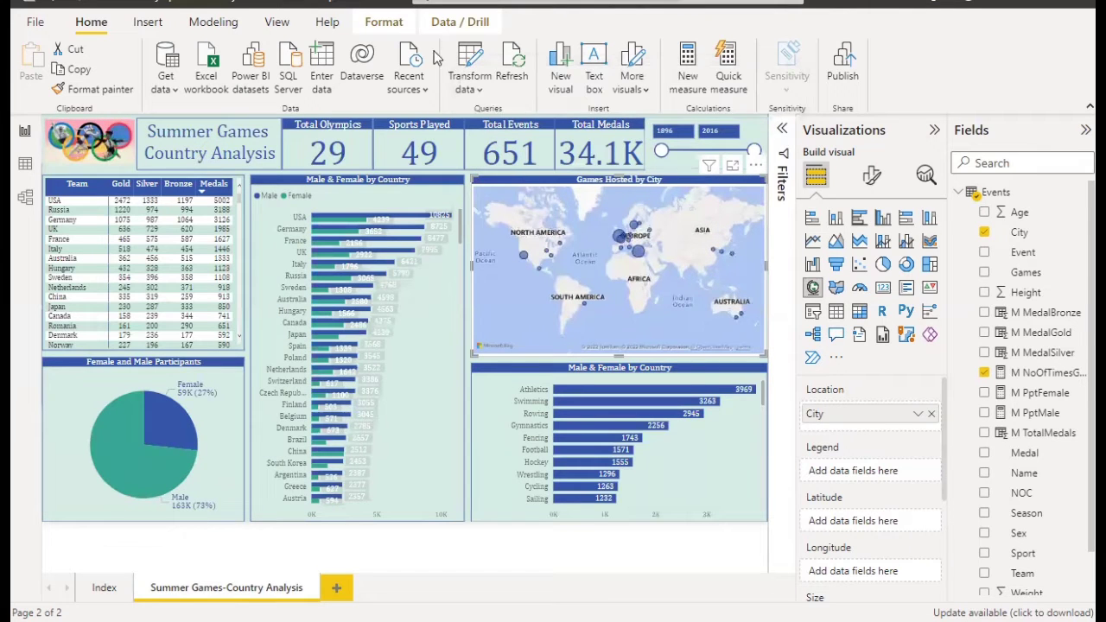
left_click(406, 26)
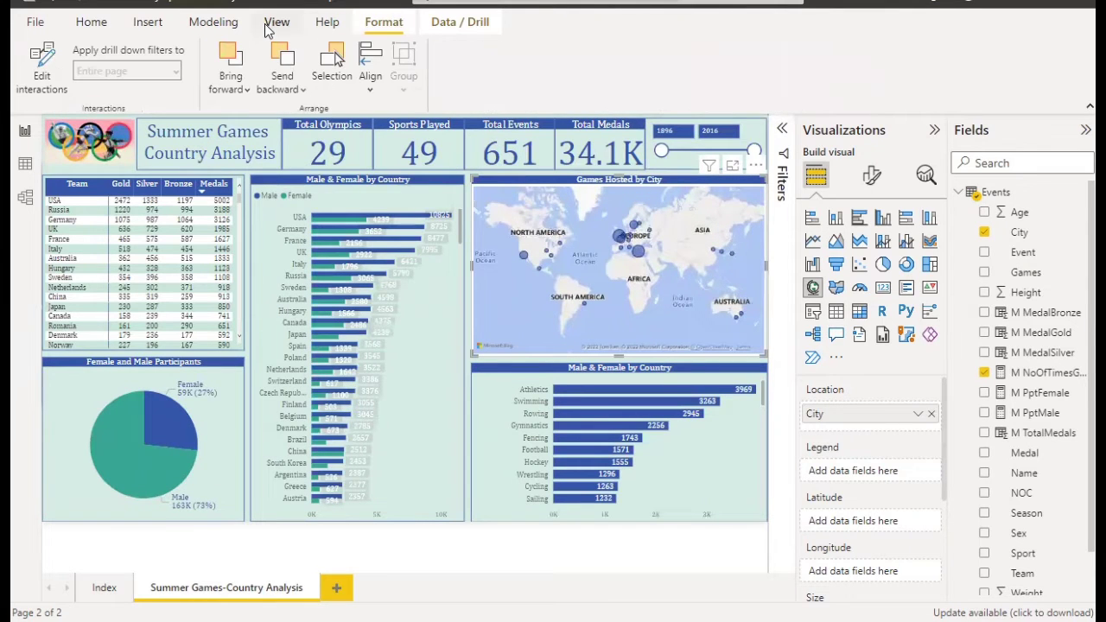
left_click(267, 26)
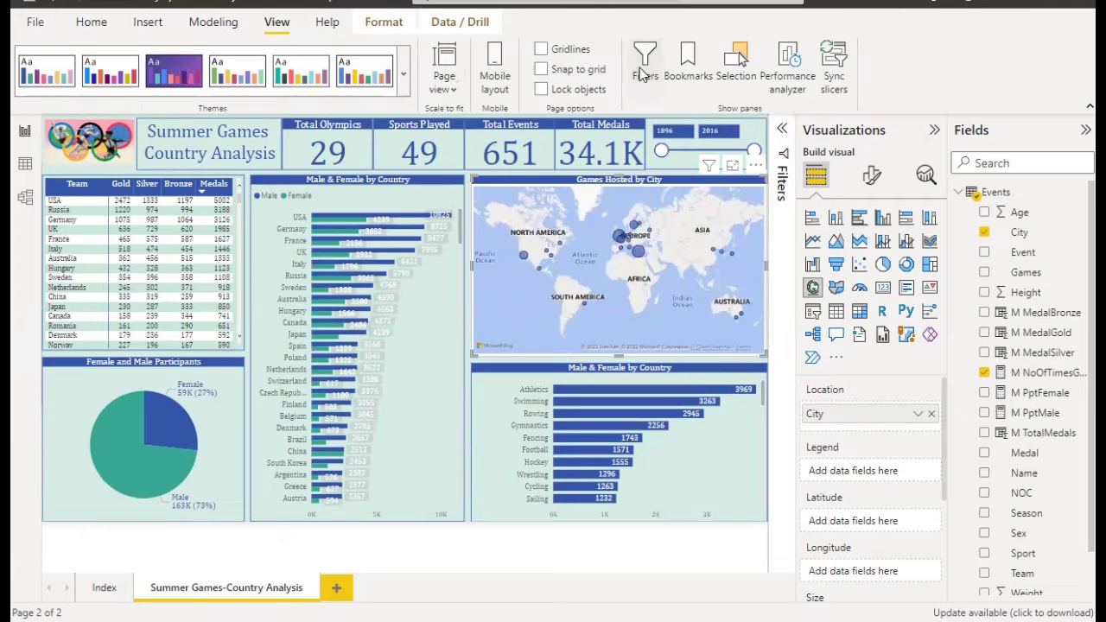
left_click(639, 67)
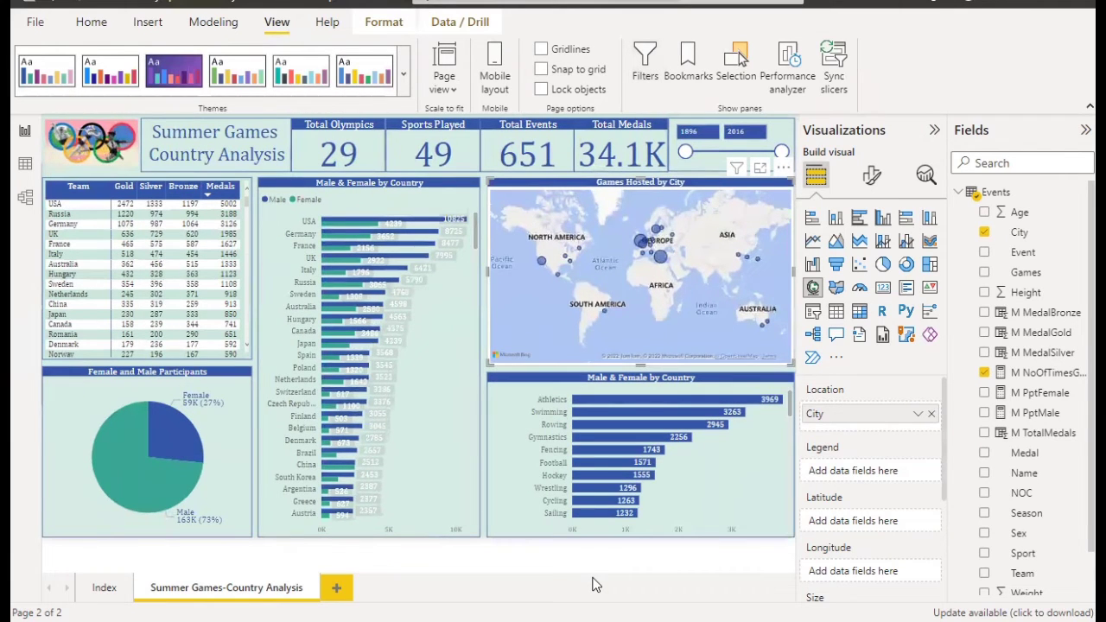
Duplicate the Summer Games-Country Analysis page and delete both bar charts, the city map and the participants pie chart from the copy.
right_click(264, 594)
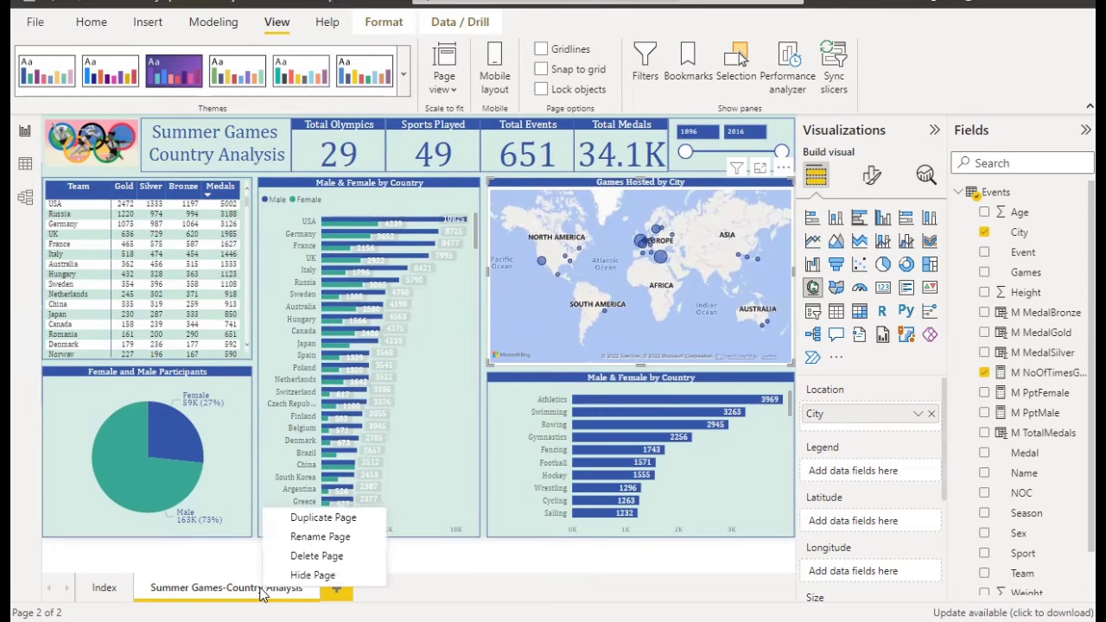
left_click(280, 521)
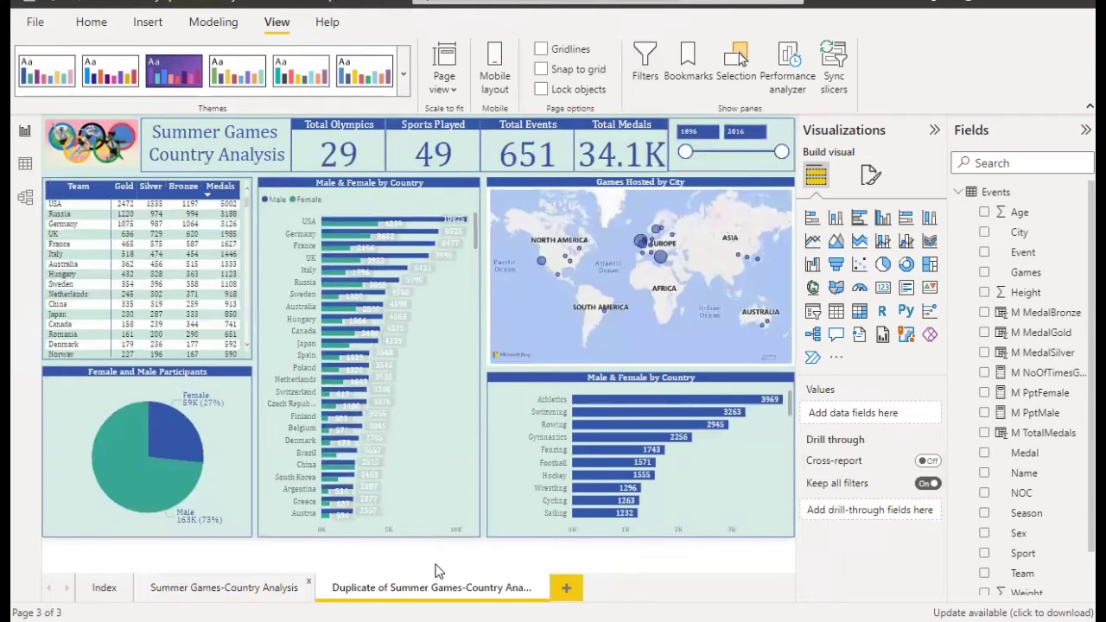
left_click(680, 492)
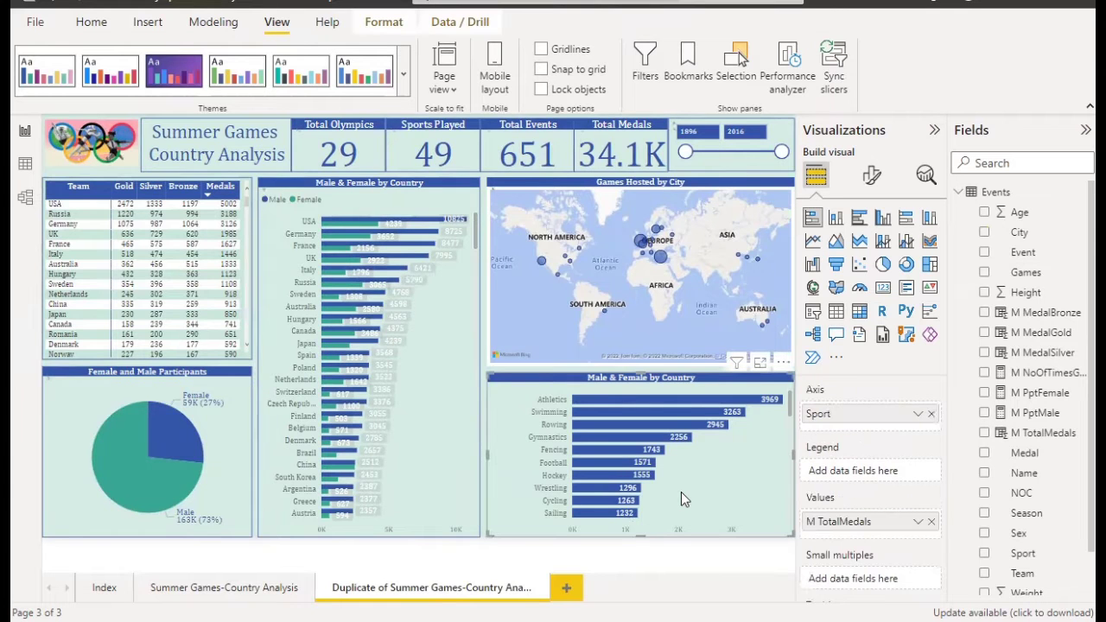
key("Delete")
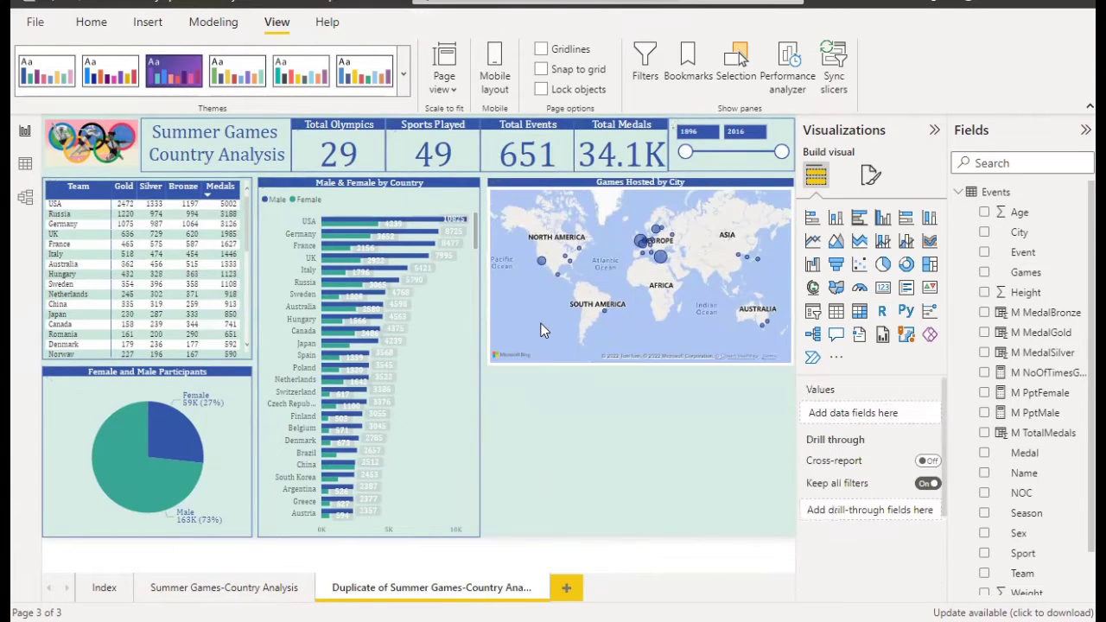
left_click(542, 330)
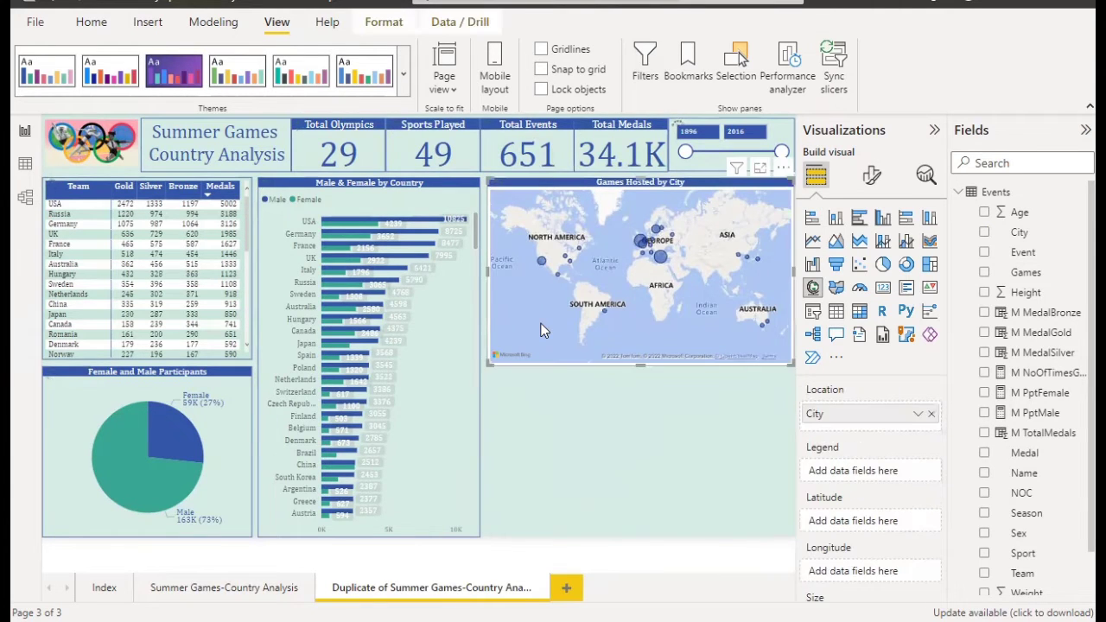
key("Delete")
left_click(443, 407)
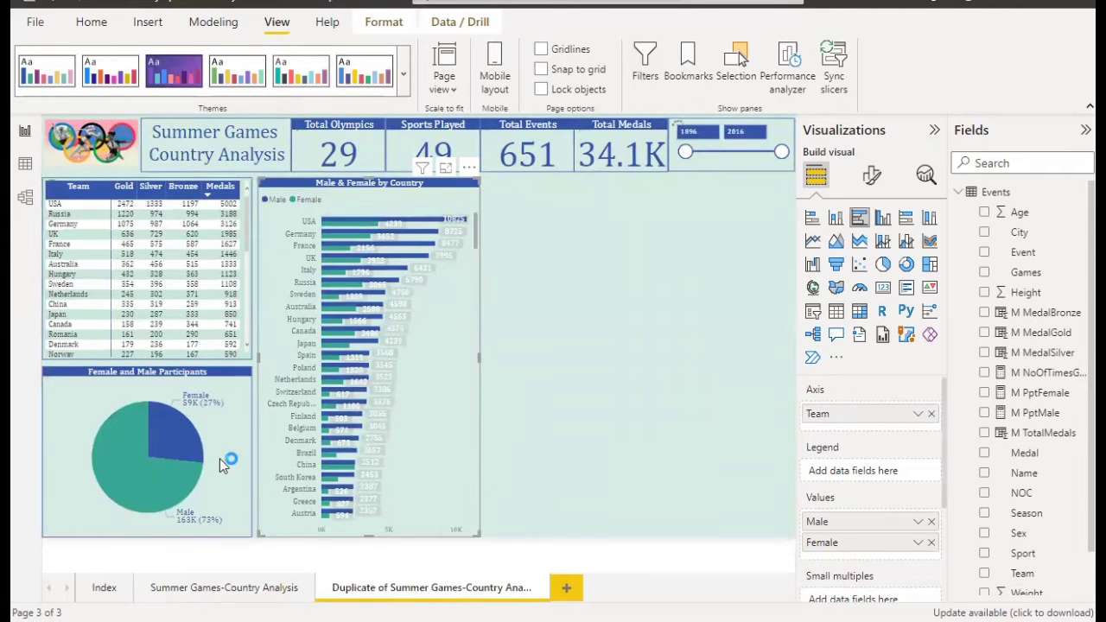
key("Delete")
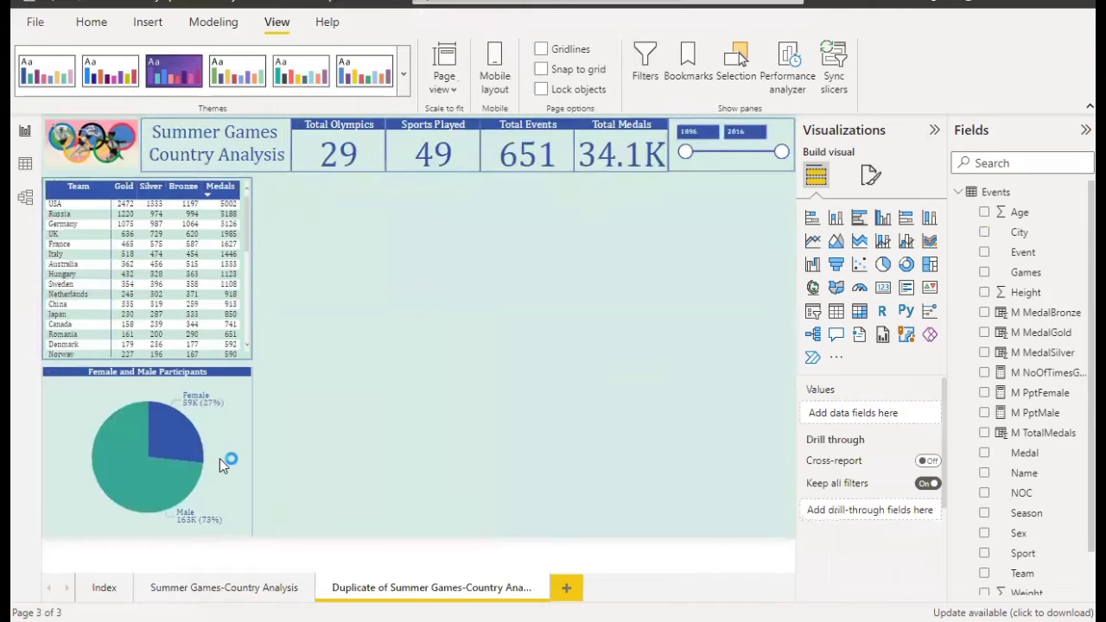
left_click(219, 458)
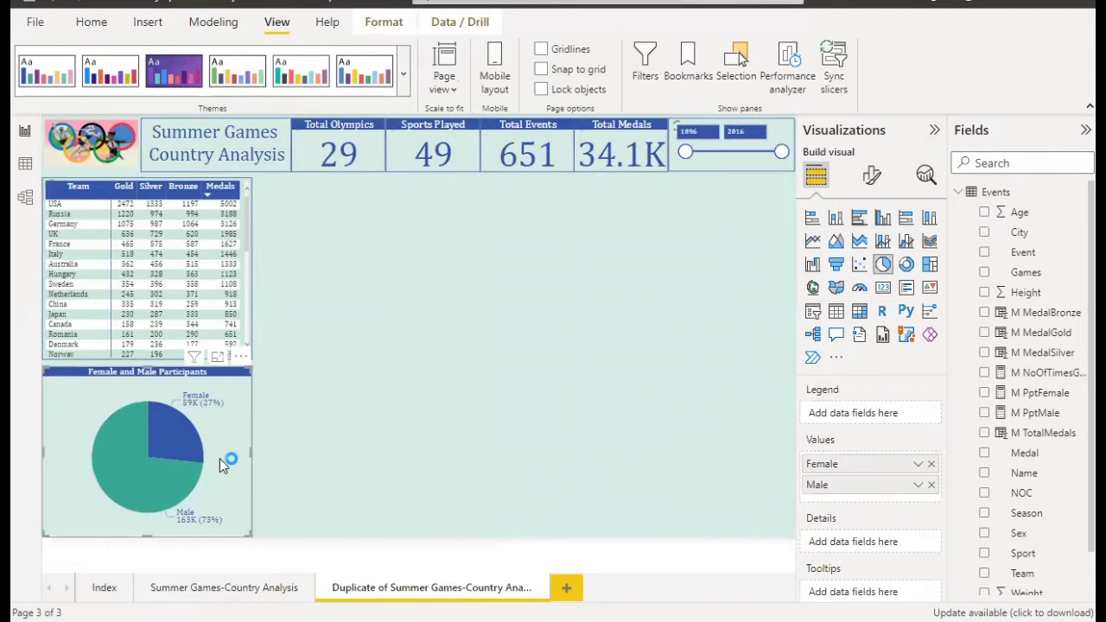
key("Delete")
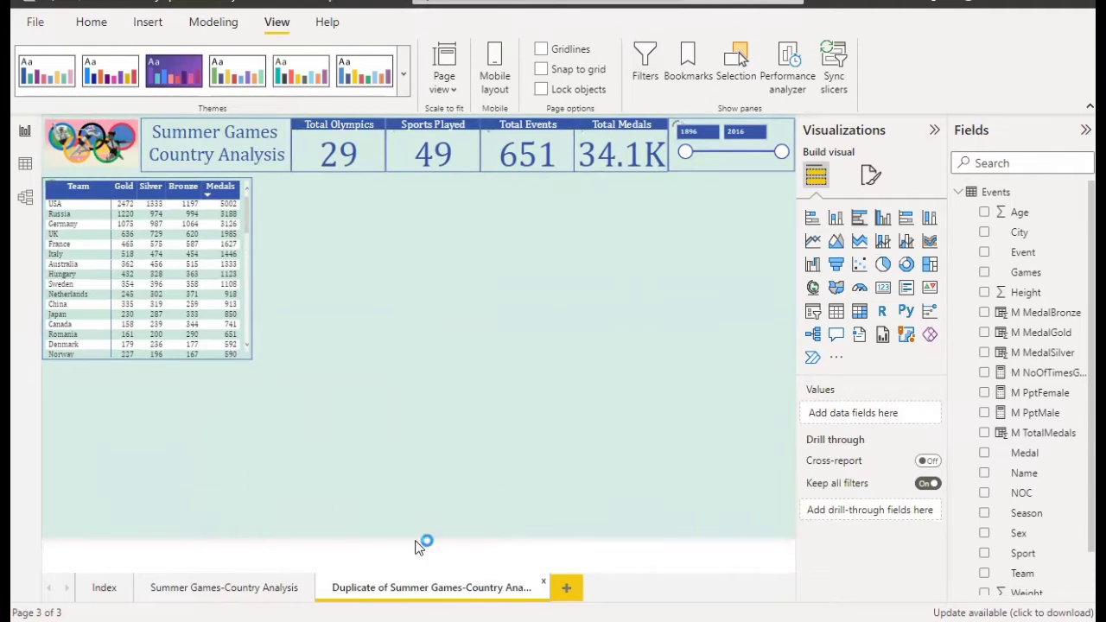
Change the heading text on the duplicated page to "Summer Games YOY Analysis".
double_click(184, 154)
left_click(184, 153)
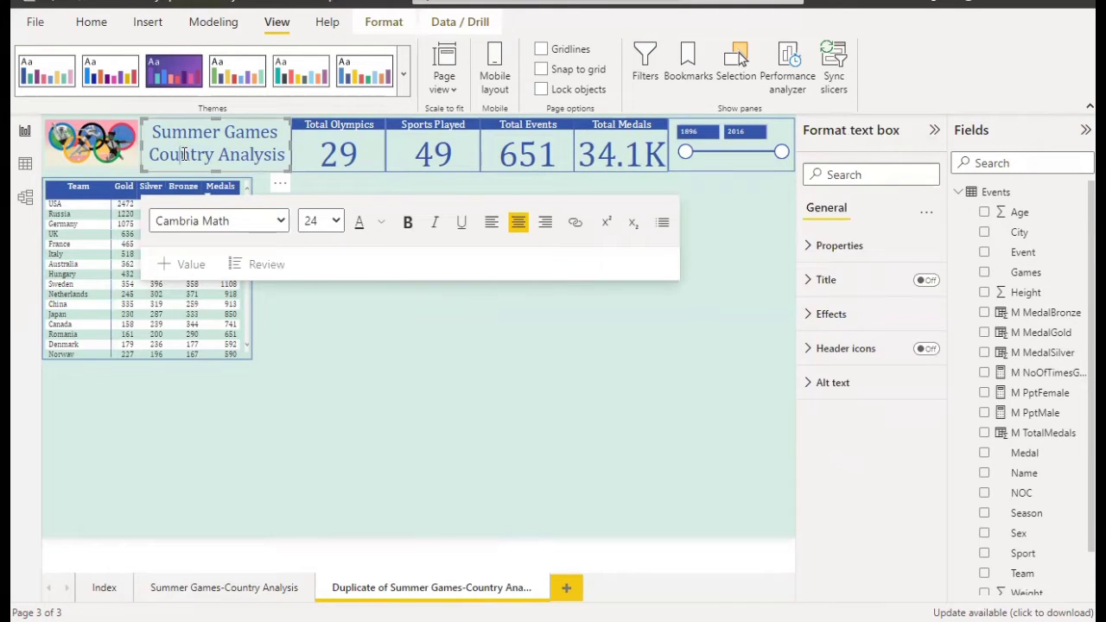
double_click(184, 153)
type("Ye")
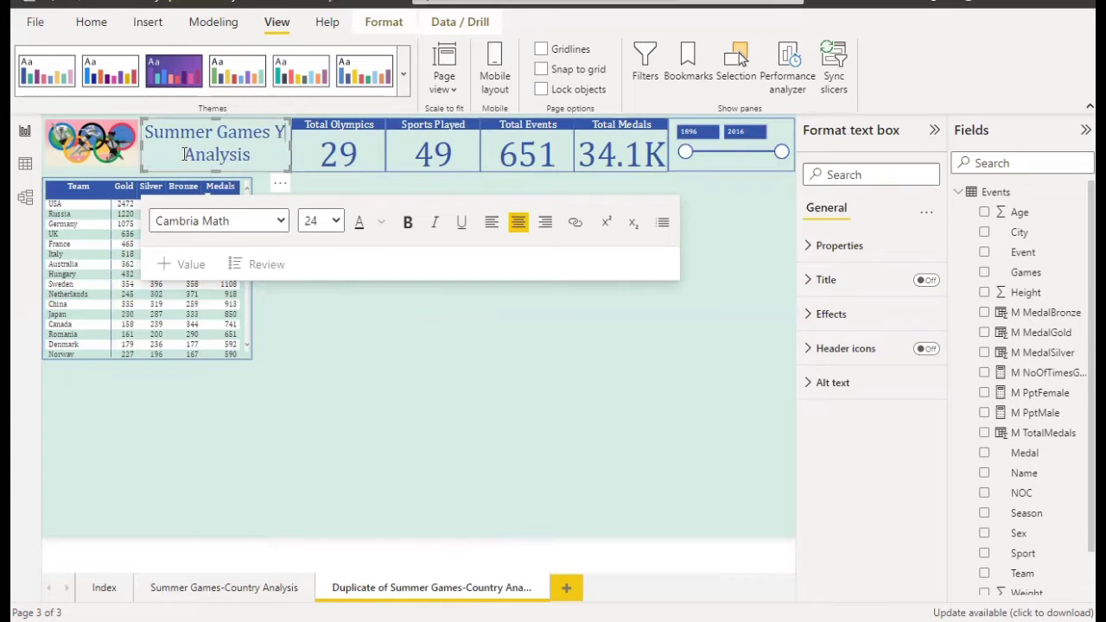
type("Y")
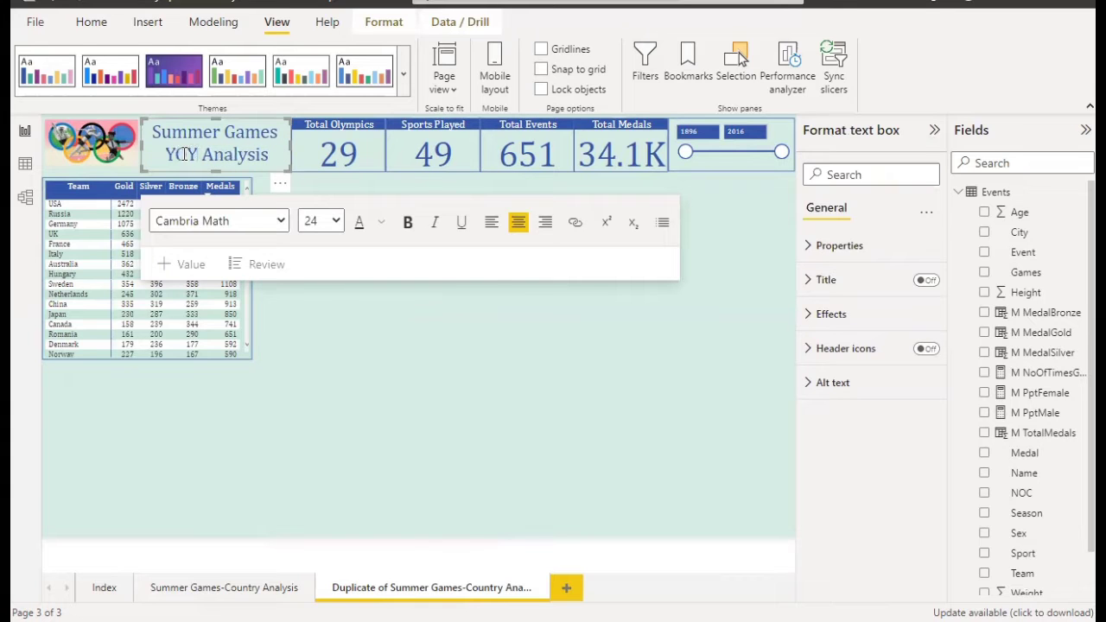
left_click(471, 352)
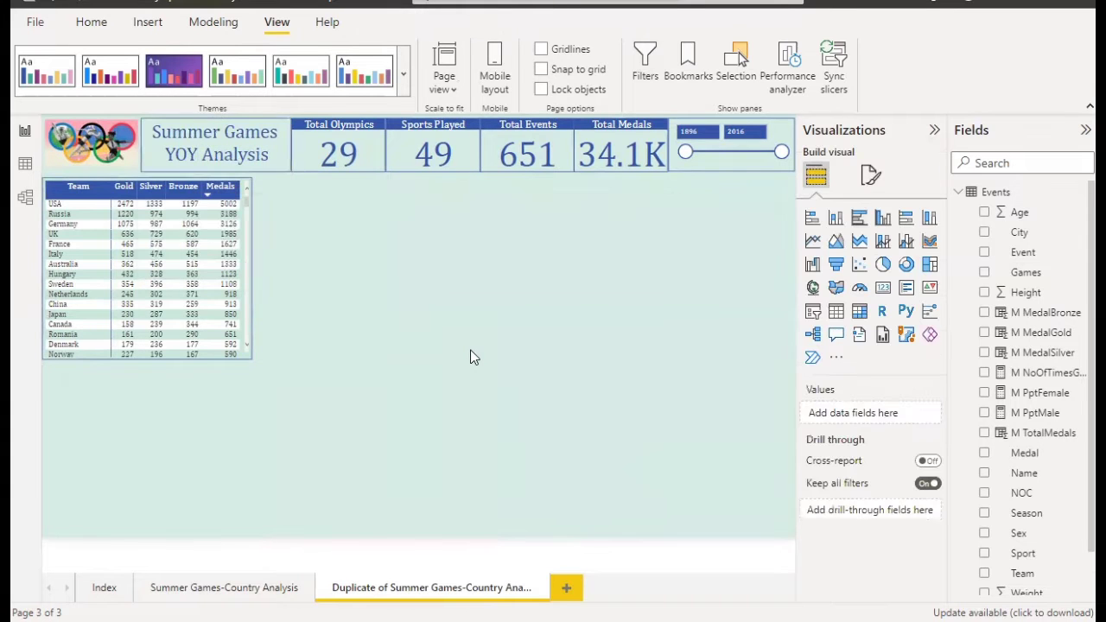
Rename the duplicated page as "Summer Games-YOY Analysis".
double_click(384, 587)
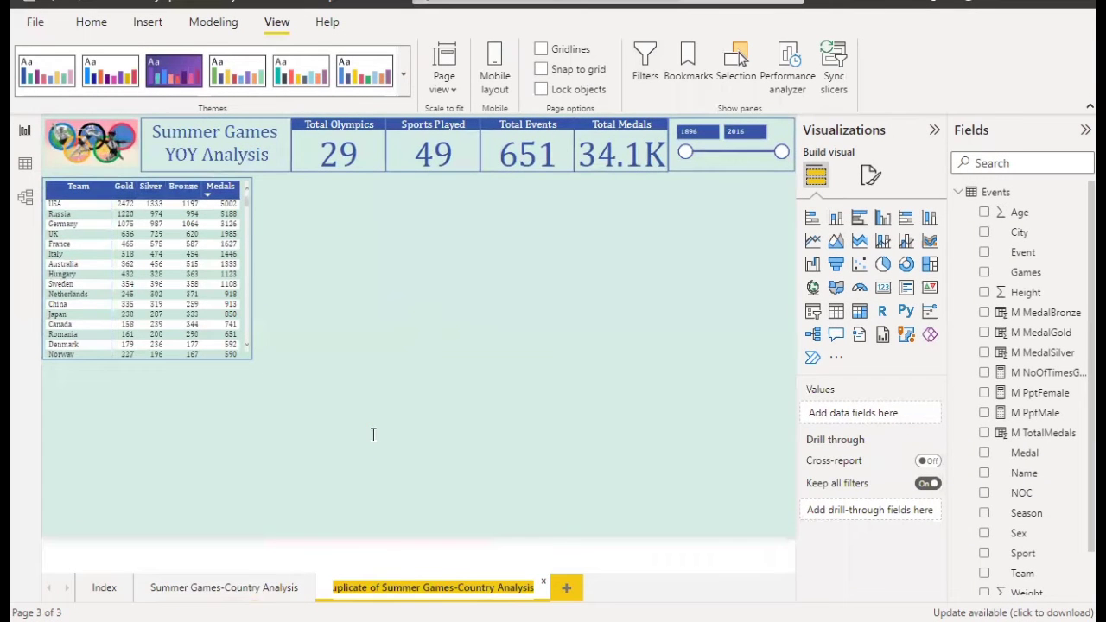
left_click(383, 588)
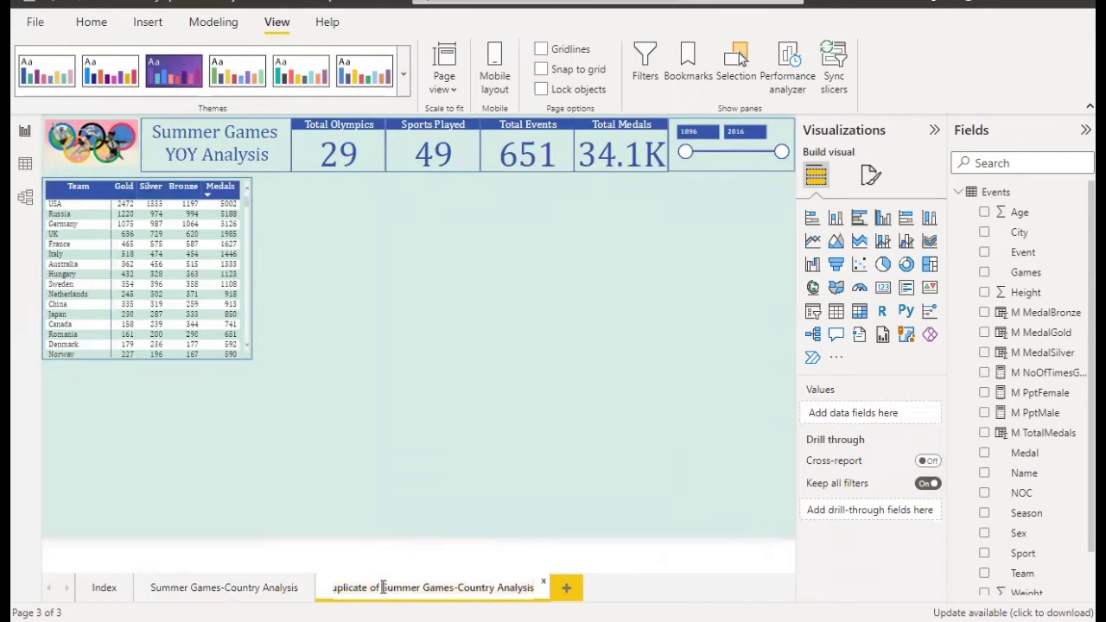
key("BackSpace")
key("BackSpace")
key("BackSpace")
key("BackSpace")
key("BackSpace")
key("BackSpace")
key("BackSpace")
key("BackSpace")
key("BackSpace")
key("BackSpace")
key("BackSpace")
key("BackSpace")
key("BackSpace")
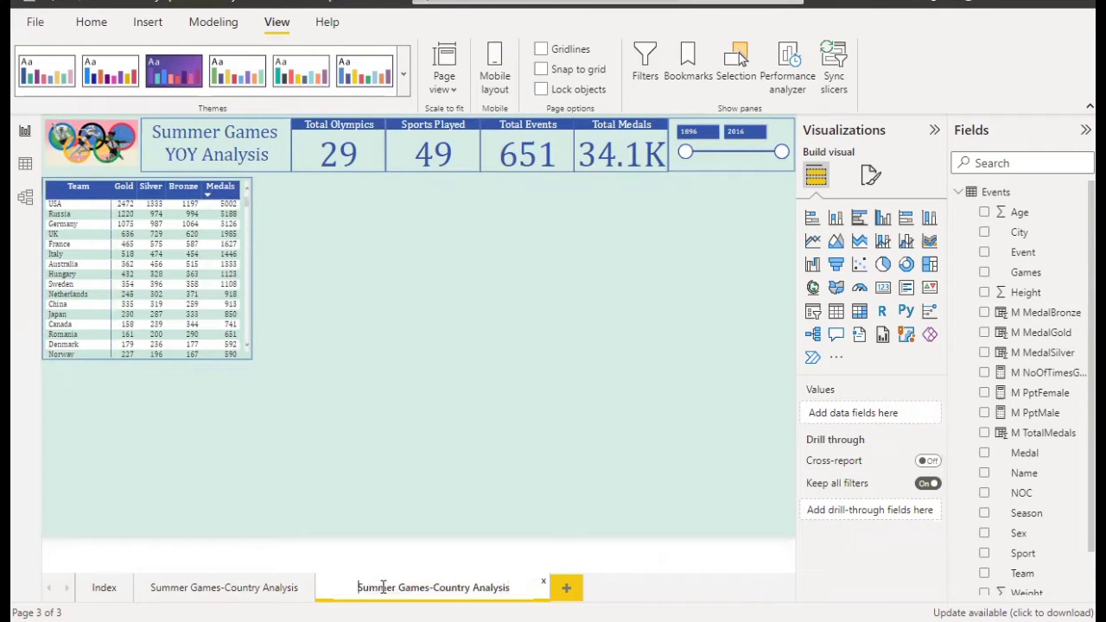
double_click(440, 586)
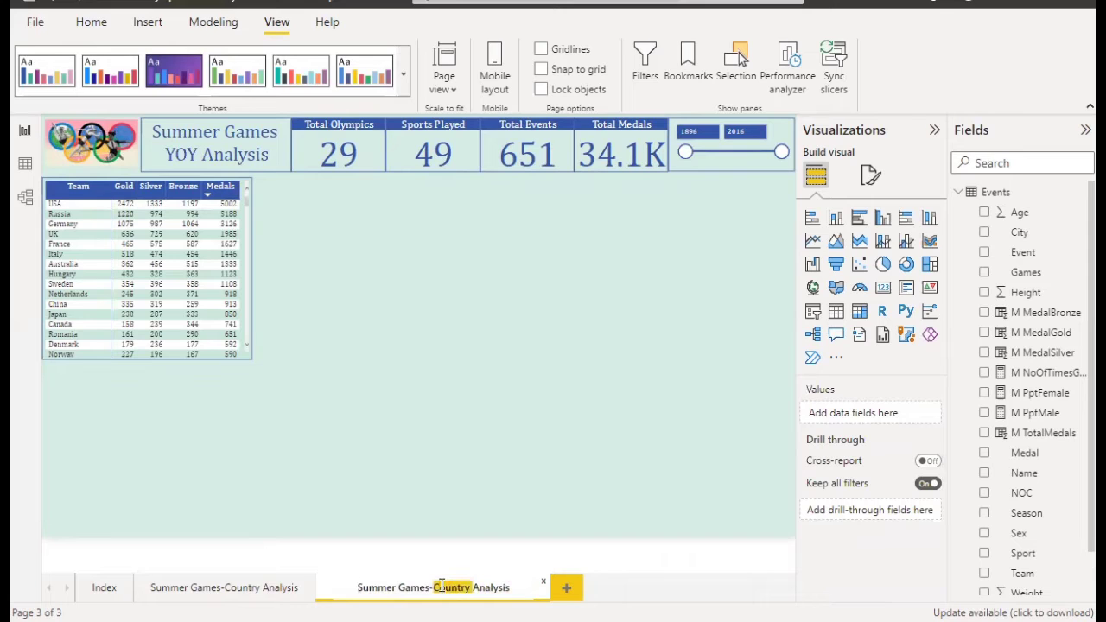
type("YOY")
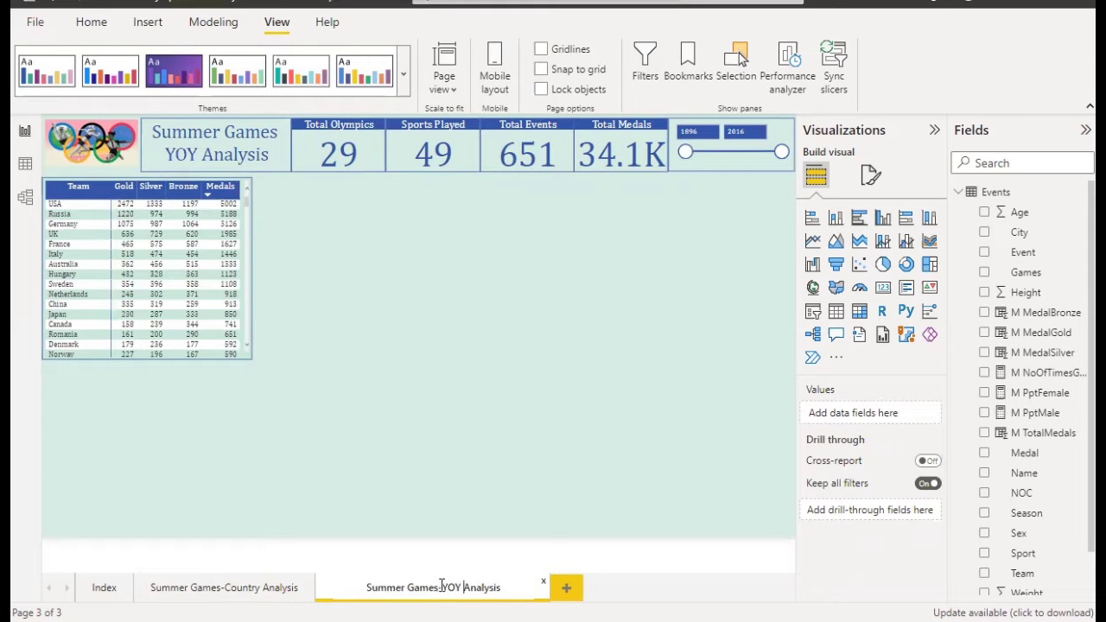
key("Return")
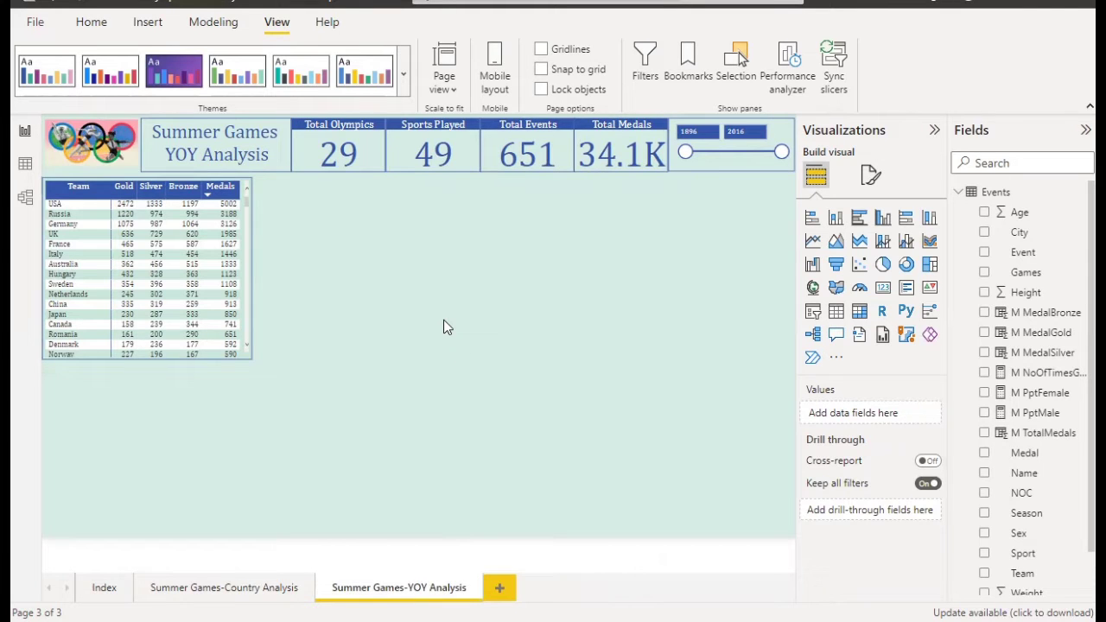
Widen the medals matrix to about twice its width and remove Gold, Silver and Bronze from its values.
left_click(251, 263)
left_click_drag(301, 270, 507, 273)
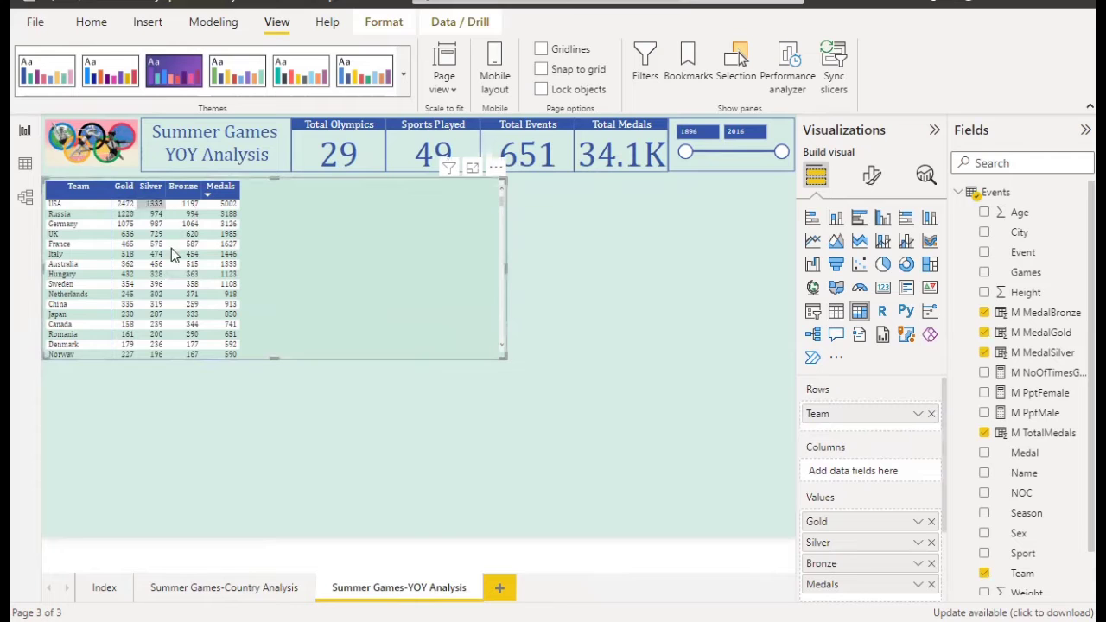
left_click(931, 524)
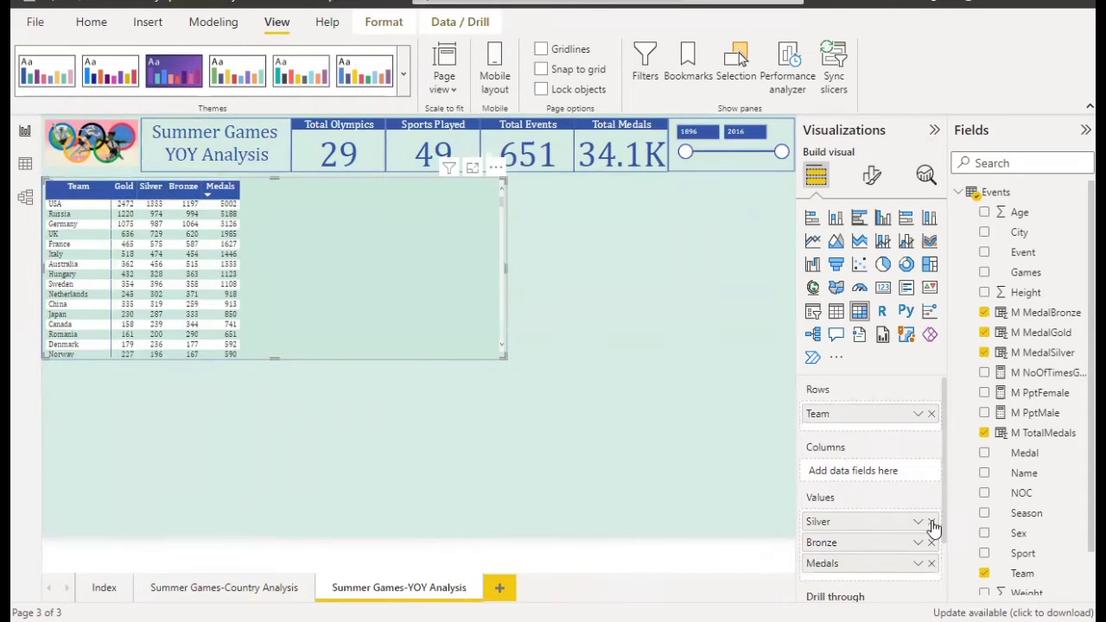
left_click(931, 523)
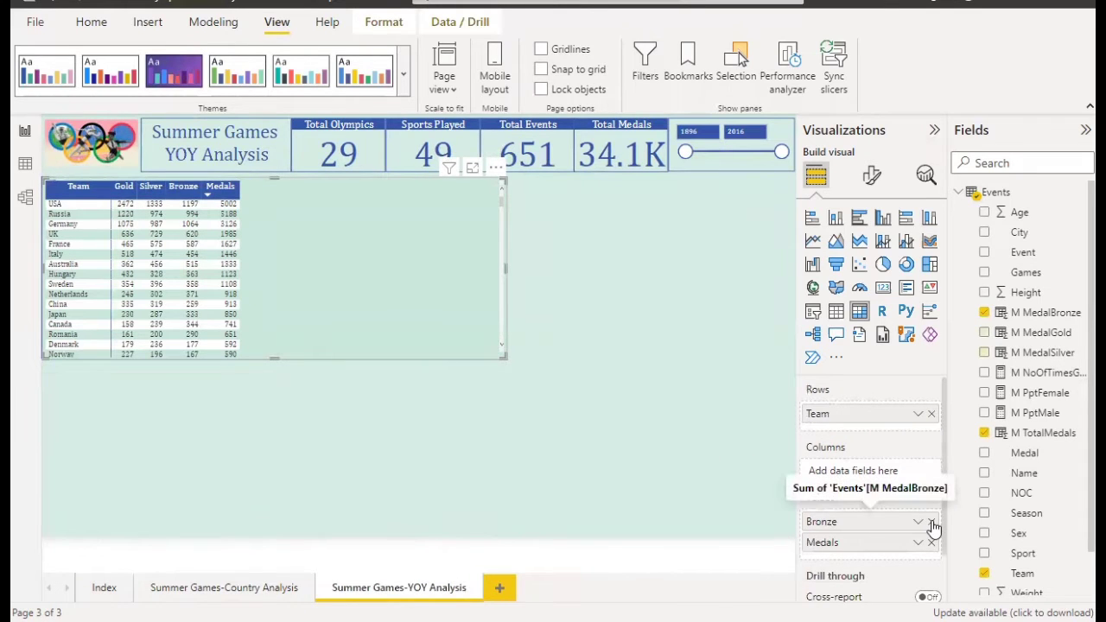
left_click(931, 523)
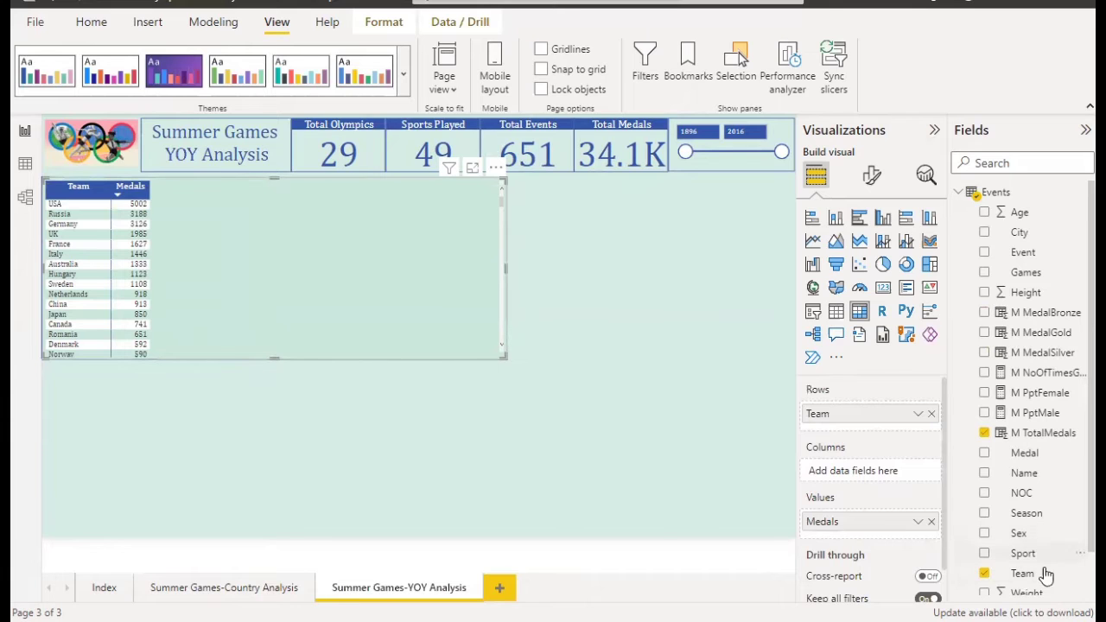
Add the Year field as the columns of the team medals matrix.
scroll(1022, 563, "down", 1)
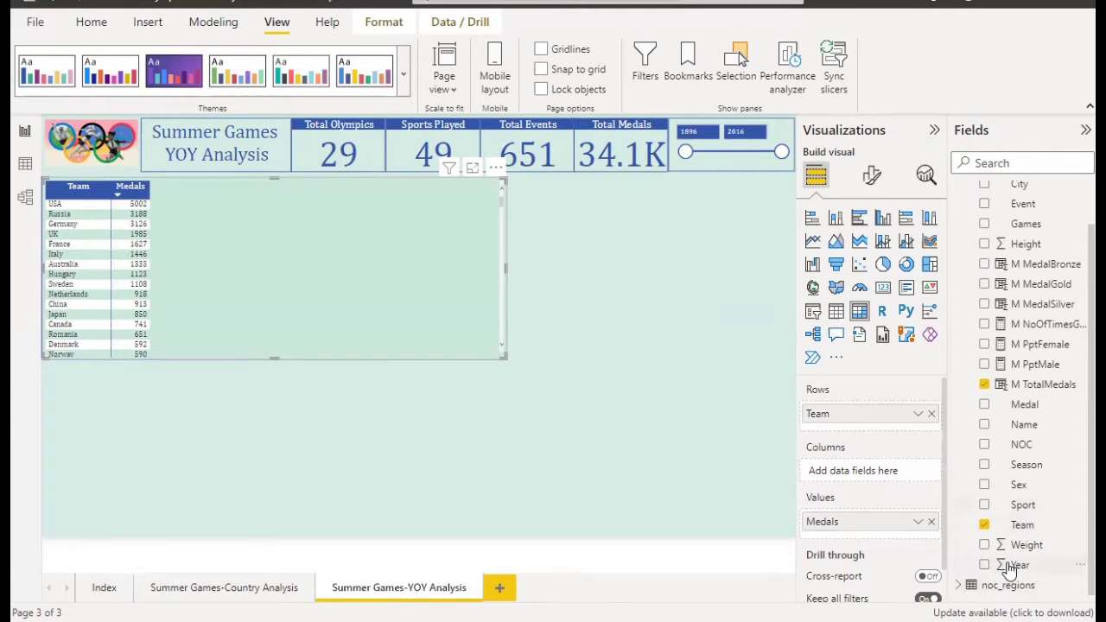
left_click_drag(861, 469, 860, 472)
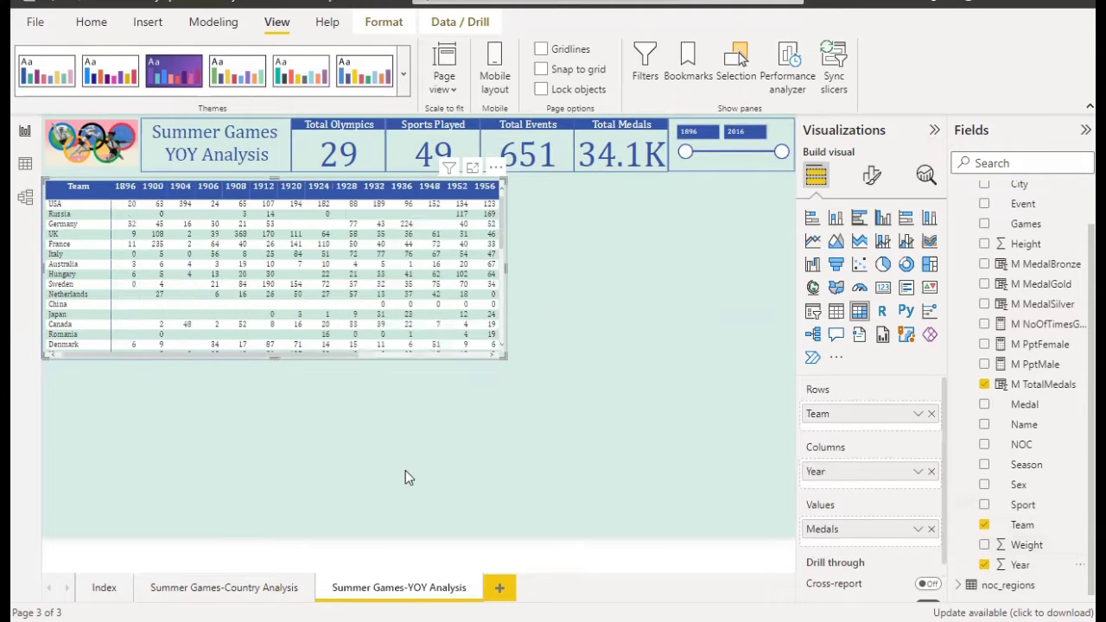
left_click_drag(252, 353, 489, 356)
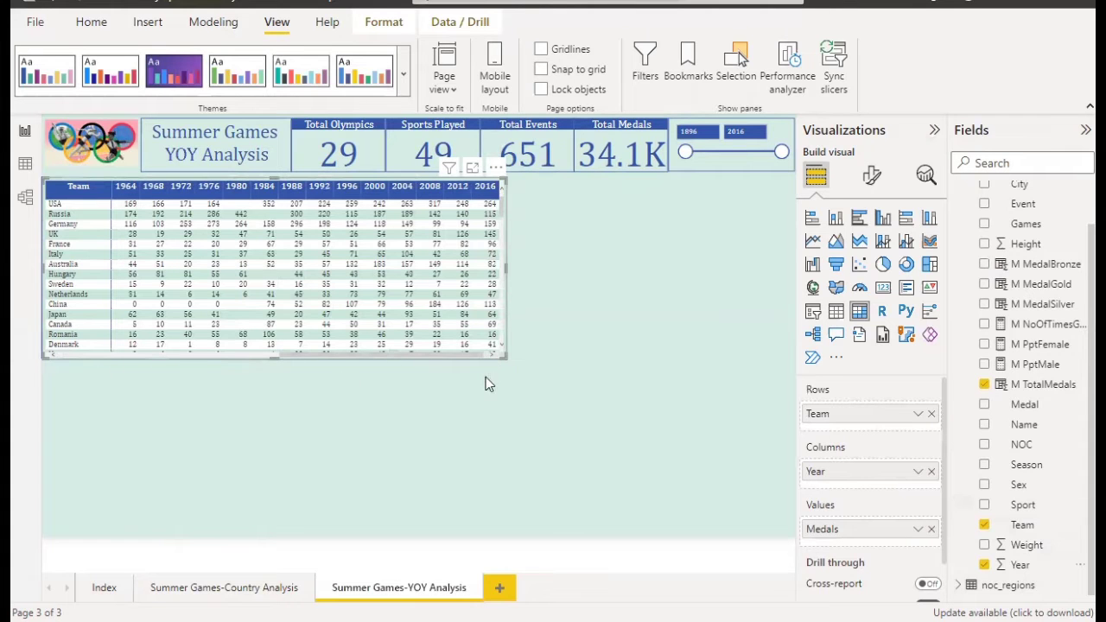
Turn on column subtotals and row subtotals for the matrix.
left_click(870, 175)
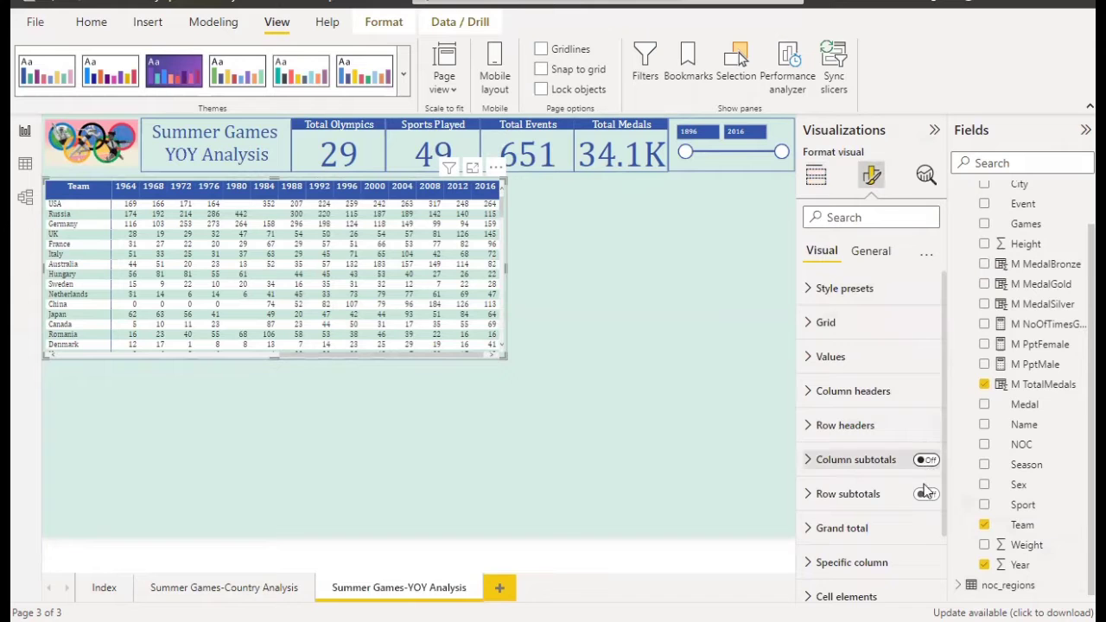
left_click(925, 459)
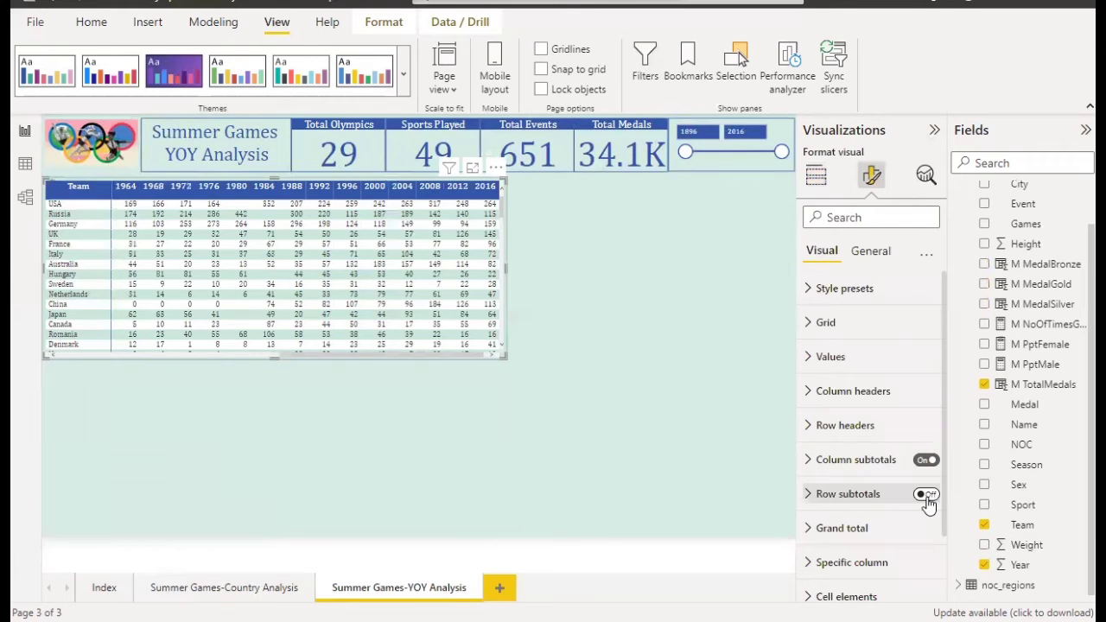
left_click(925, 494)
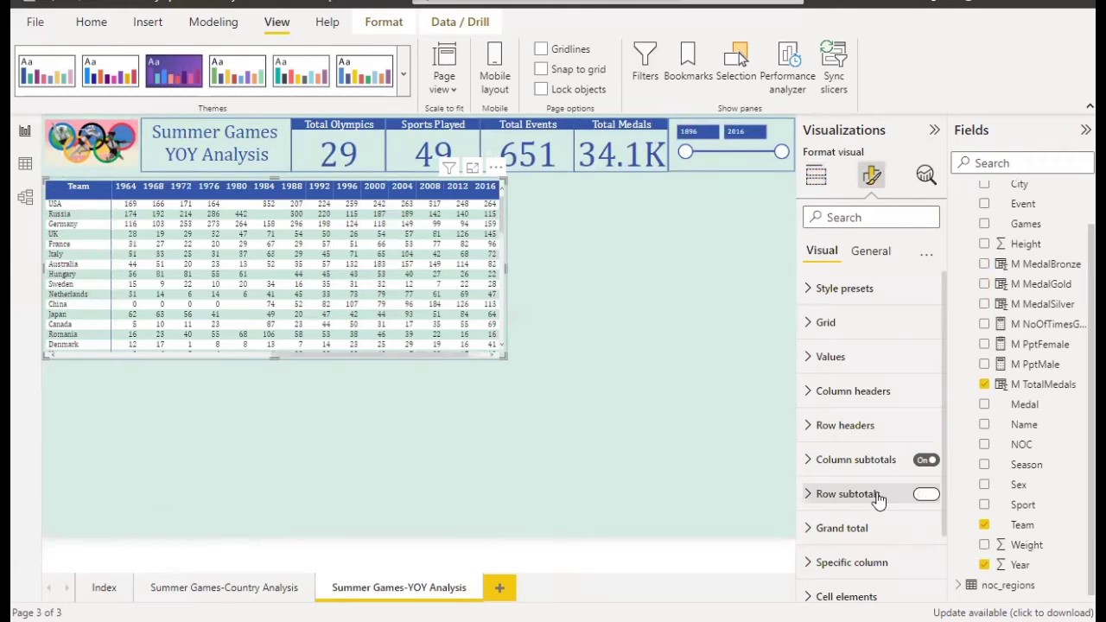
left_click(491, 354)
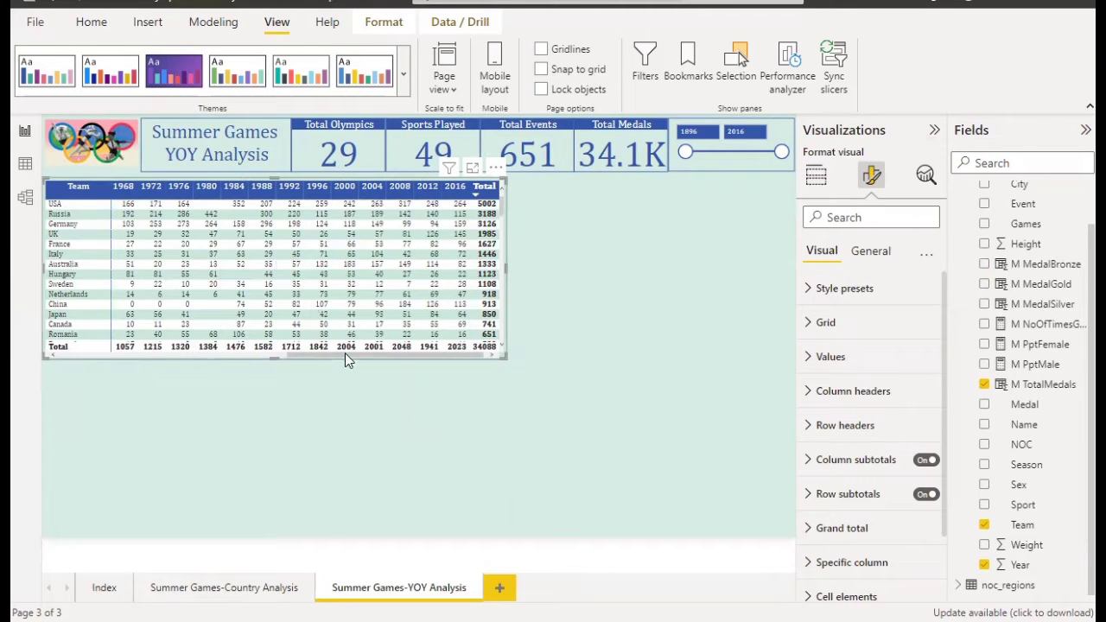
left_click_drag(346, 353, 427, 353)
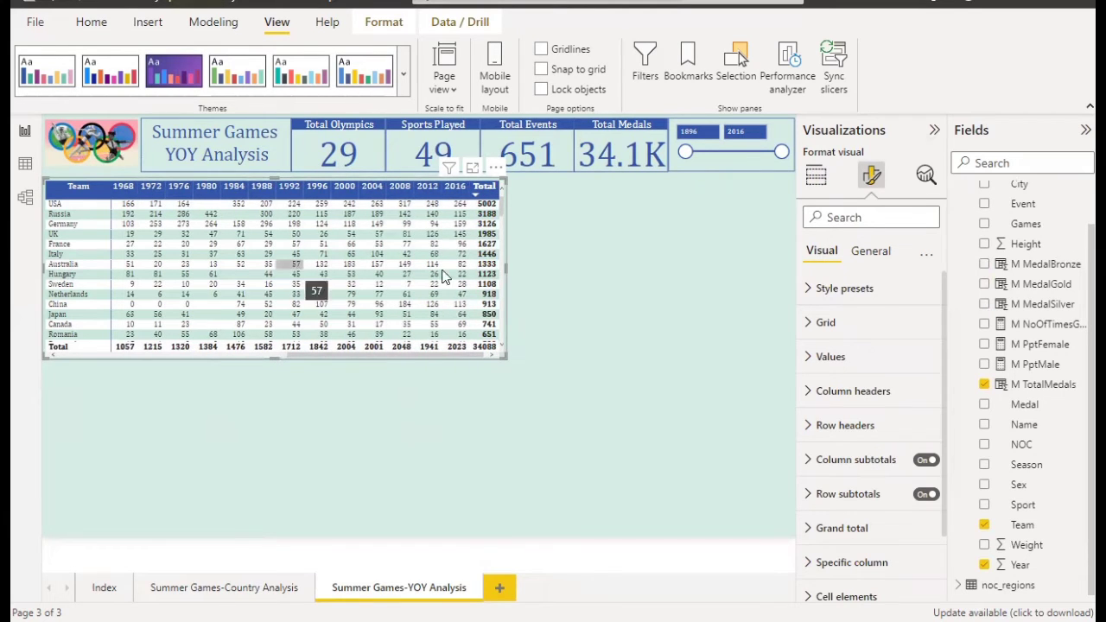
Add a stacked area chart with Year on the axis and M TotalMedals as its values.
left_click(608, 277)
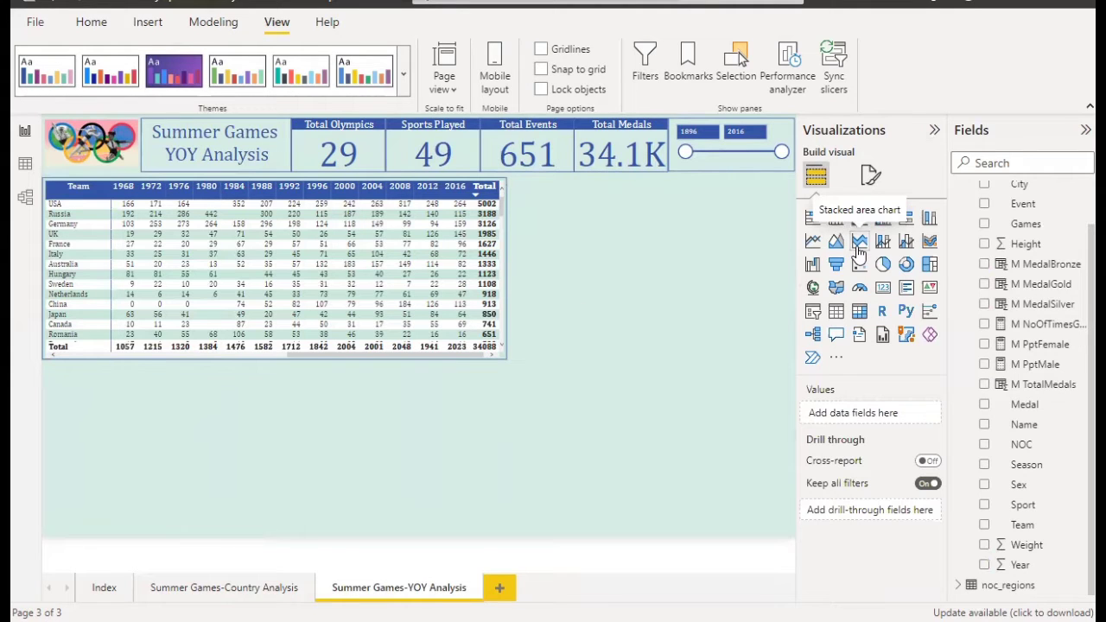
left_click(859, 242)
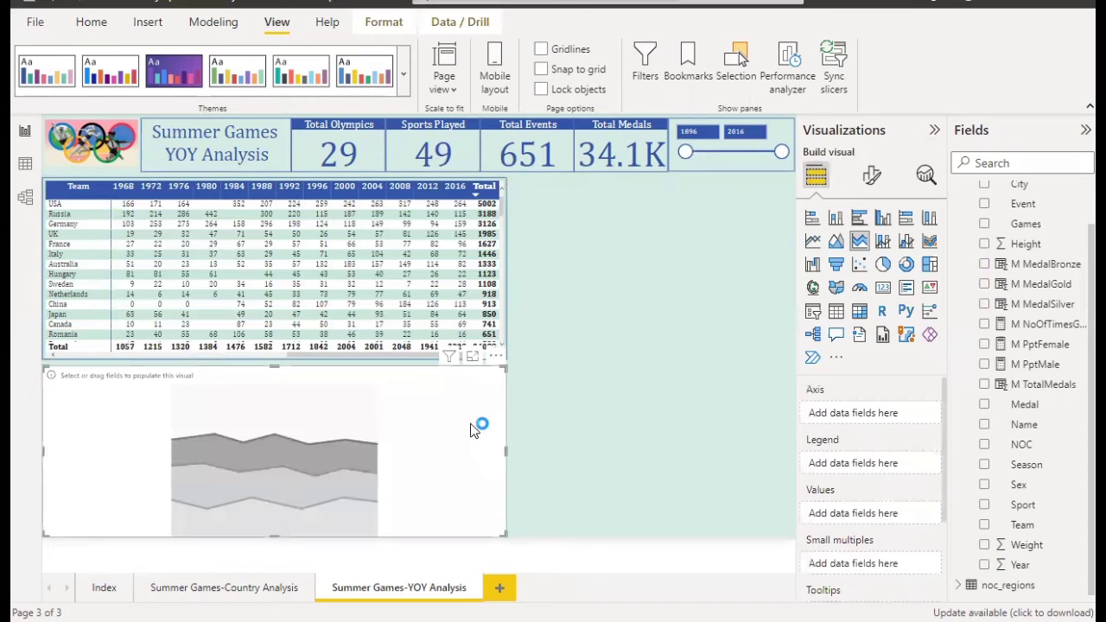
left_click(984, 567)
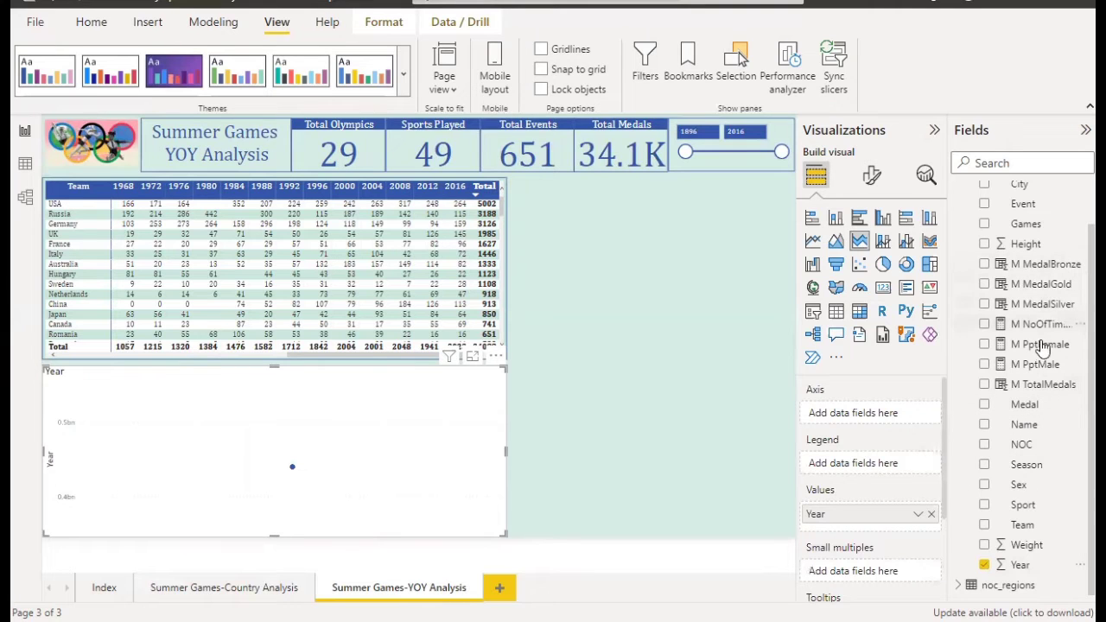
left_click_drag(994, 429, 881, 529)
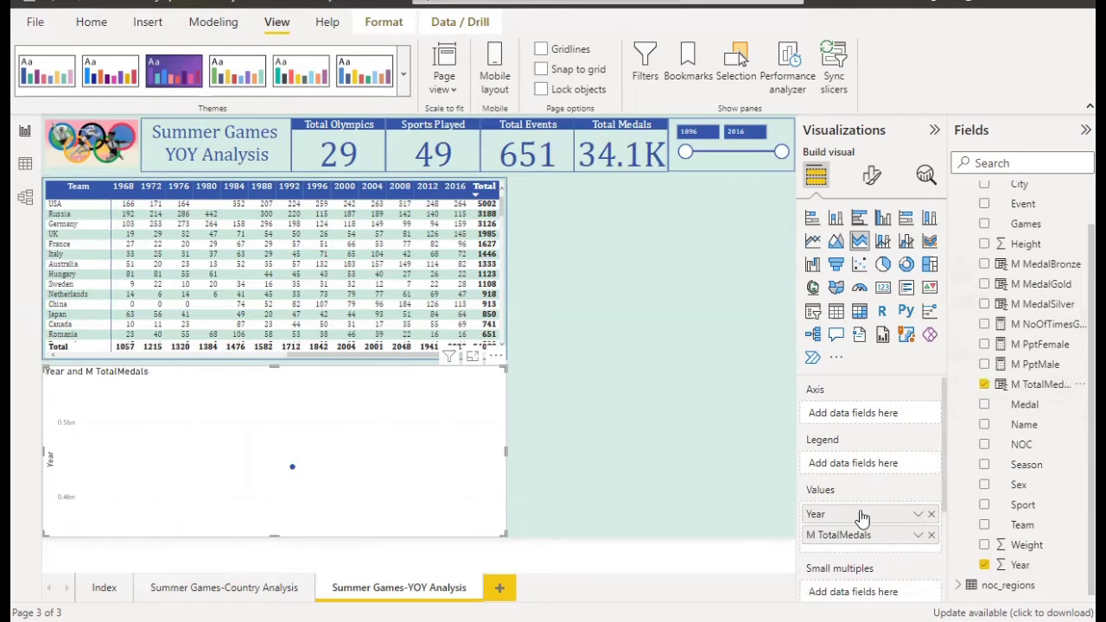
left_click_drag(861, 413, 857, 413)
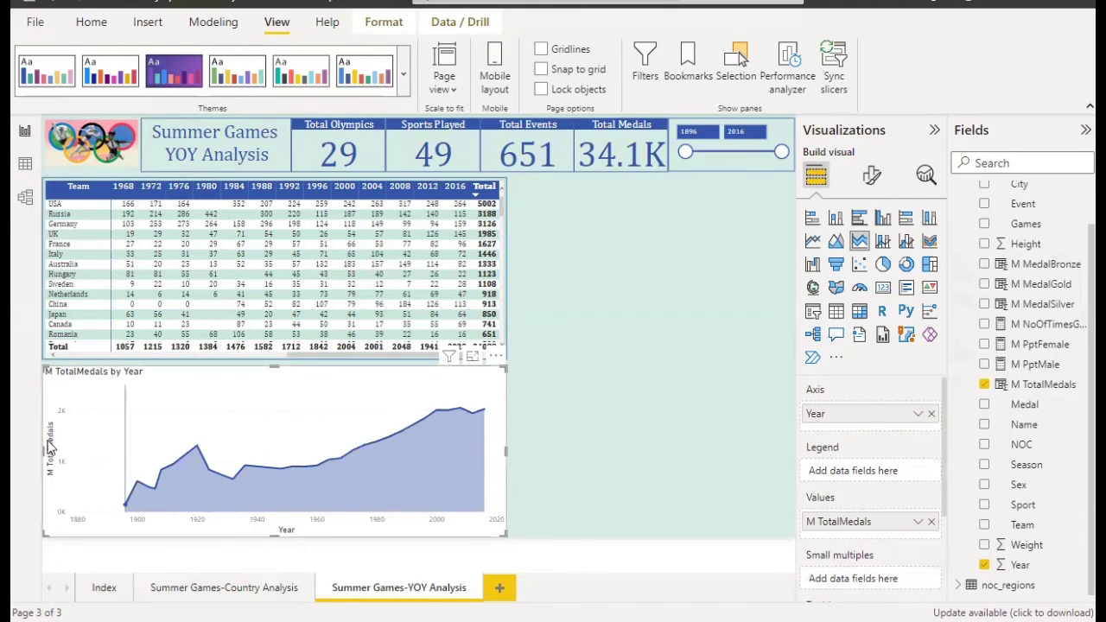
Narrow the area chart to less than half its width and place it beside the matrix, level with the matrix's upper edge.
left_click_drag(41, 446, 142, 453)
left_click_drag(240, 462, 302, 455)
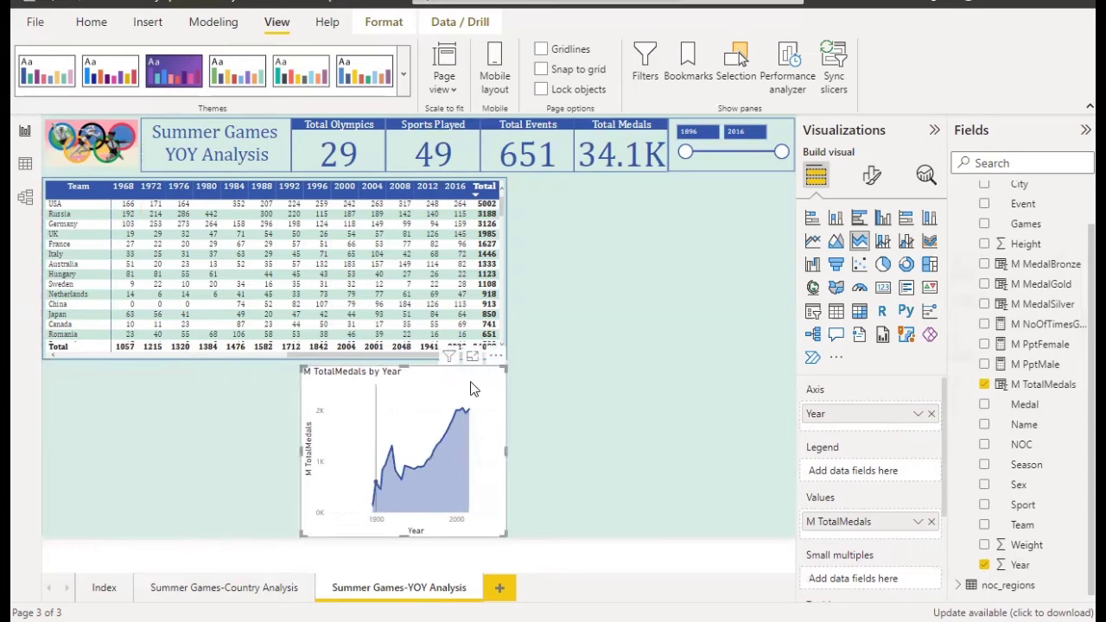
left_click_drag(370, 411, 592, 223)
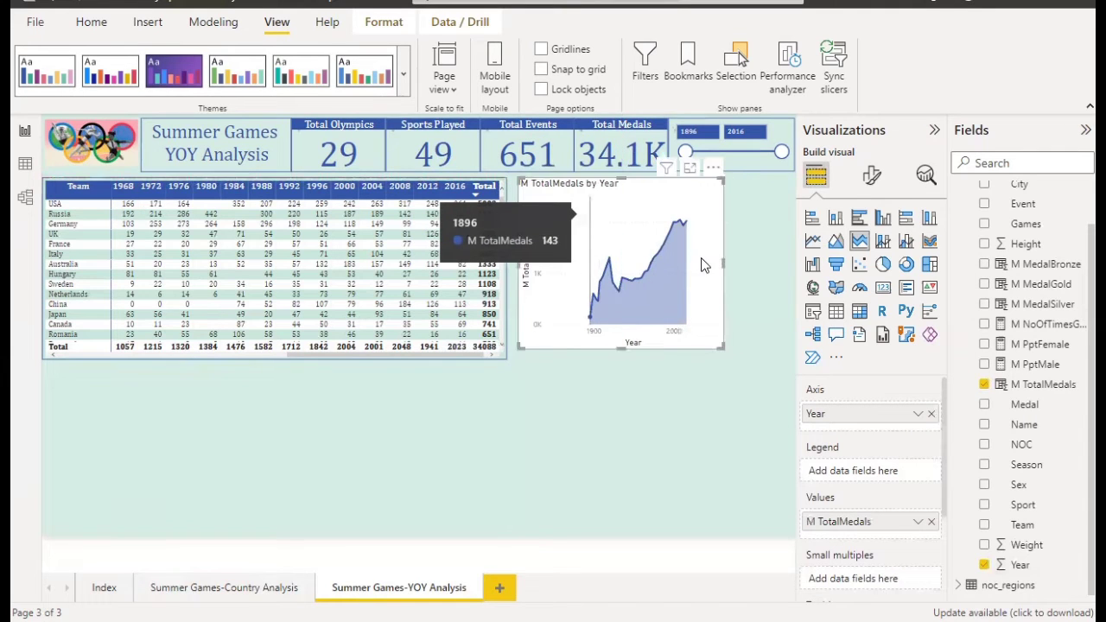
Set the area chart's width to 359 in its size properties.
left_click(872, 176)
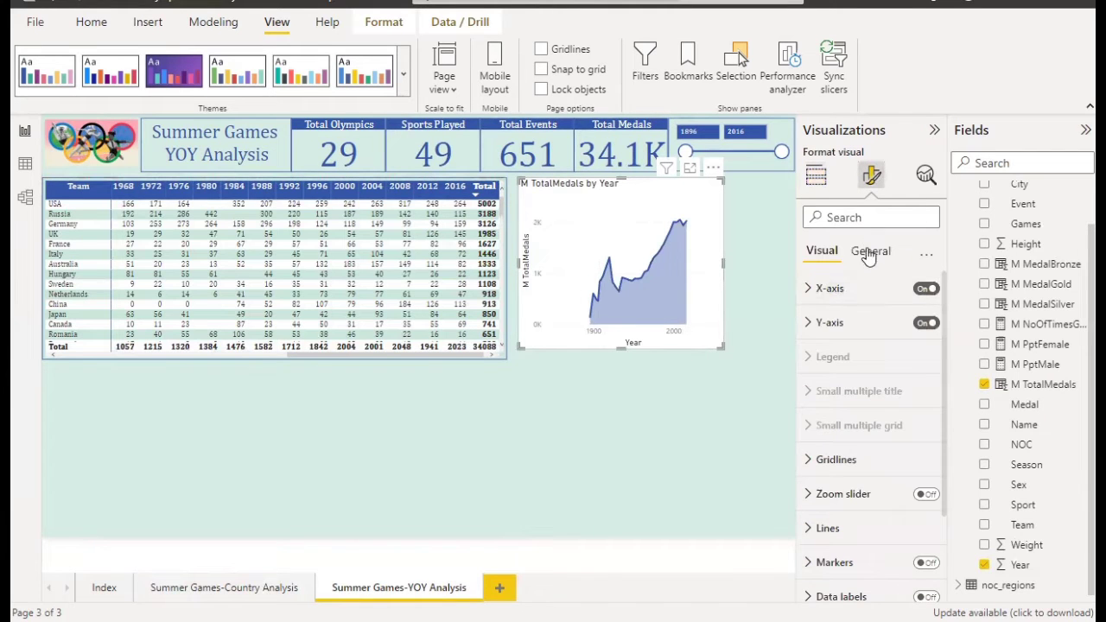
left_click(868, 252)
left_click(838, 288)
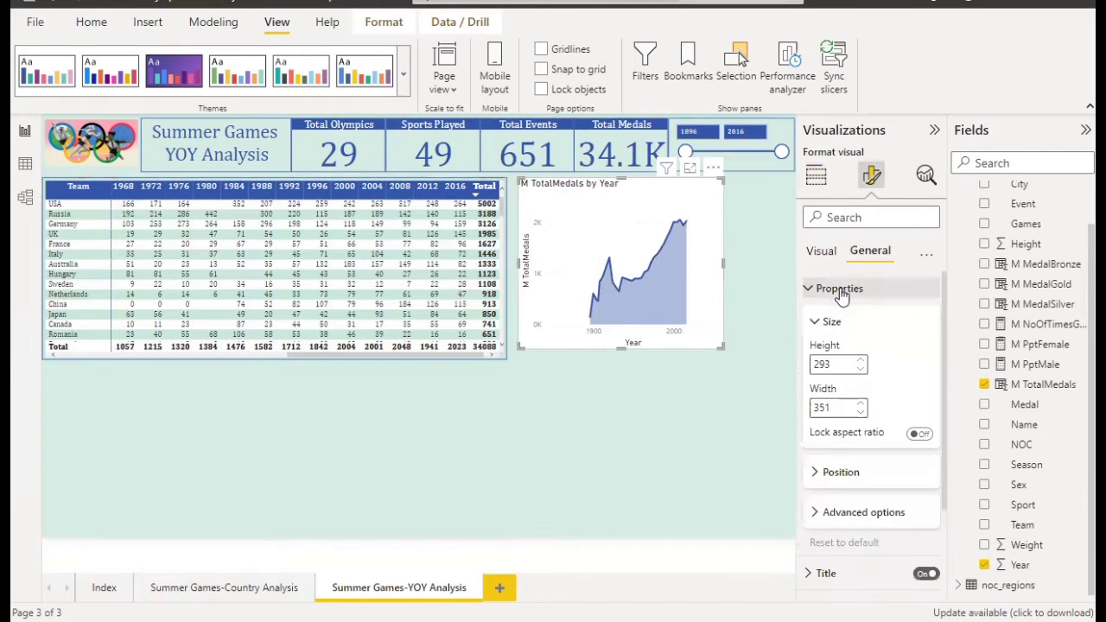
left_click(861, 404)
left_click(861, 403)
left_click(862, 403)
left_click(861, 403)
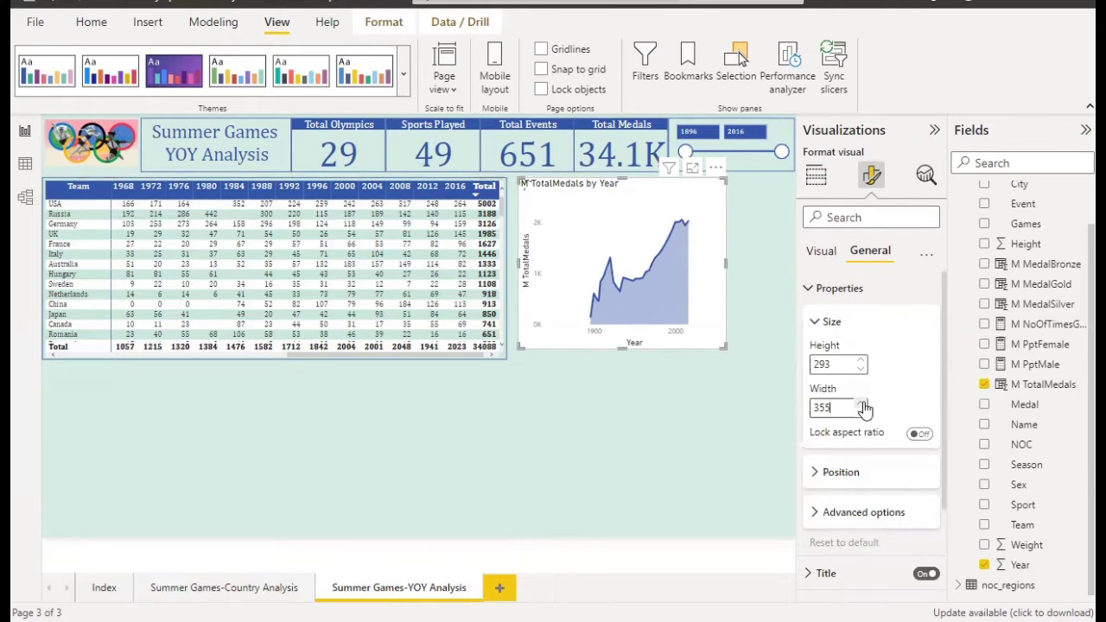
left_click(861, 404)
left_click(861, 404)
left_click(861, 404)
left_click(861, 403)
Set the area chart's horizontal position to 796 so it sits close to the matrix.
left_click(862, 475)
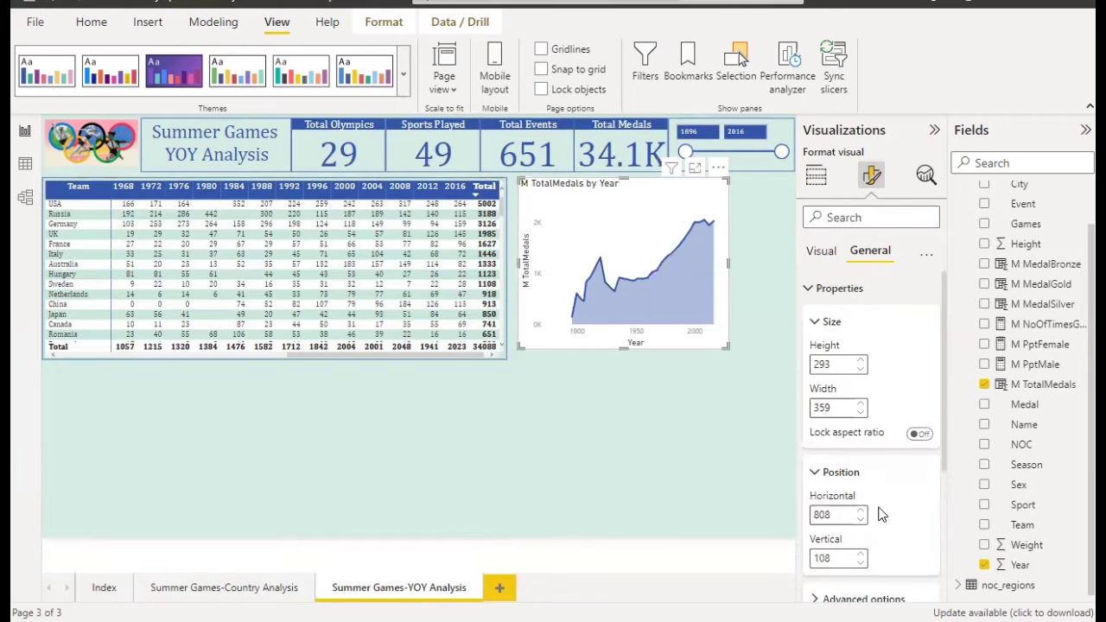
scroll(881, 514, "down", 1)
left_click(860, 475)
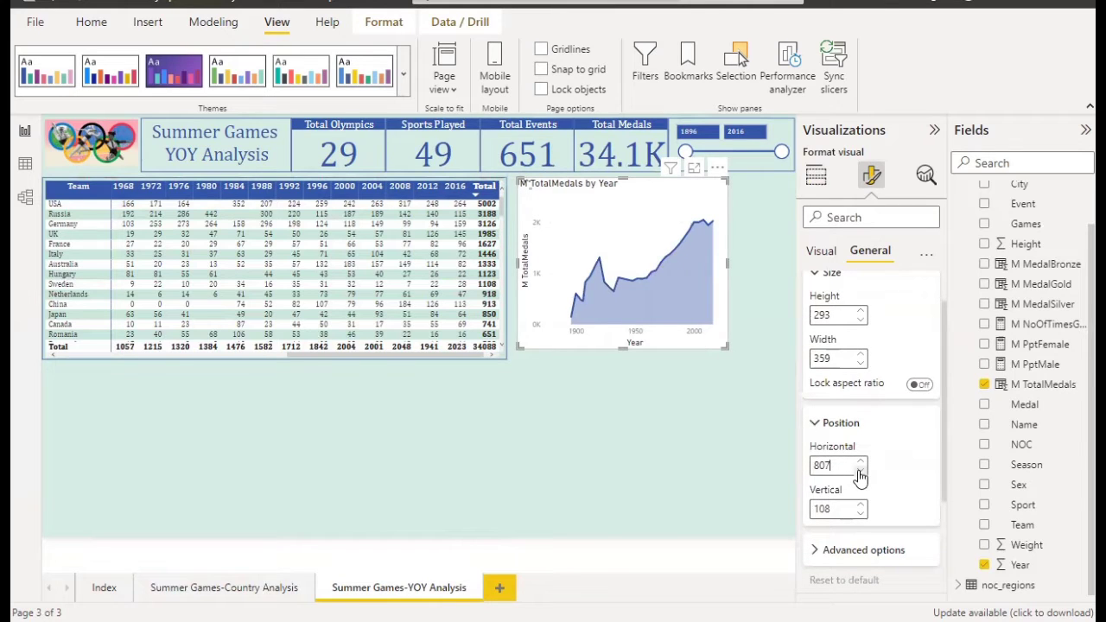
left_click(860, 475)
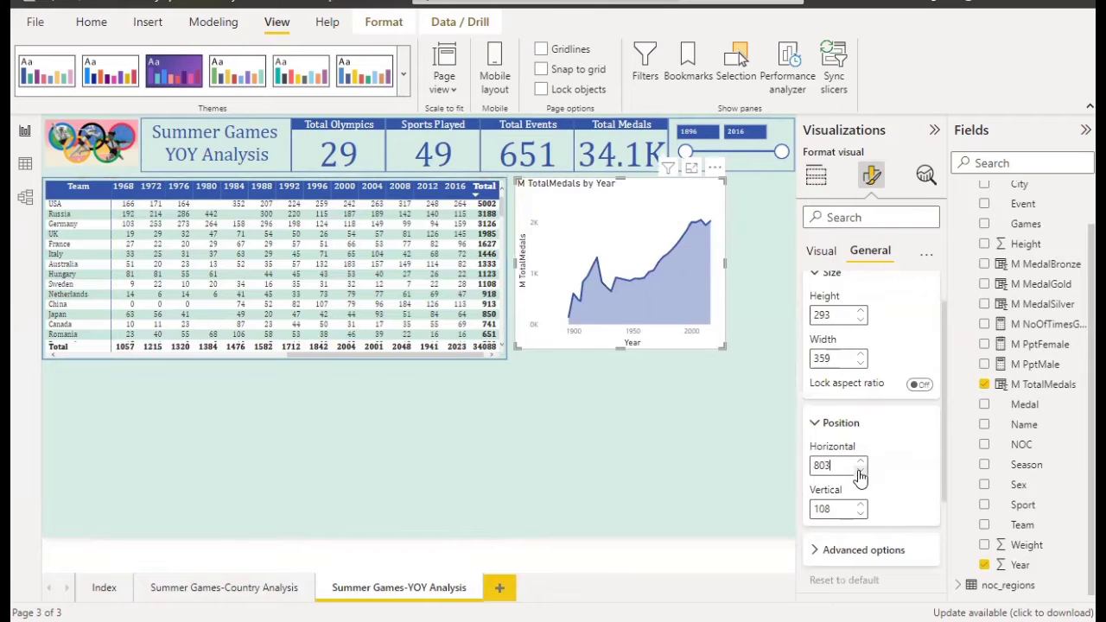
left_click(859, 475)
left_click(860, 475)
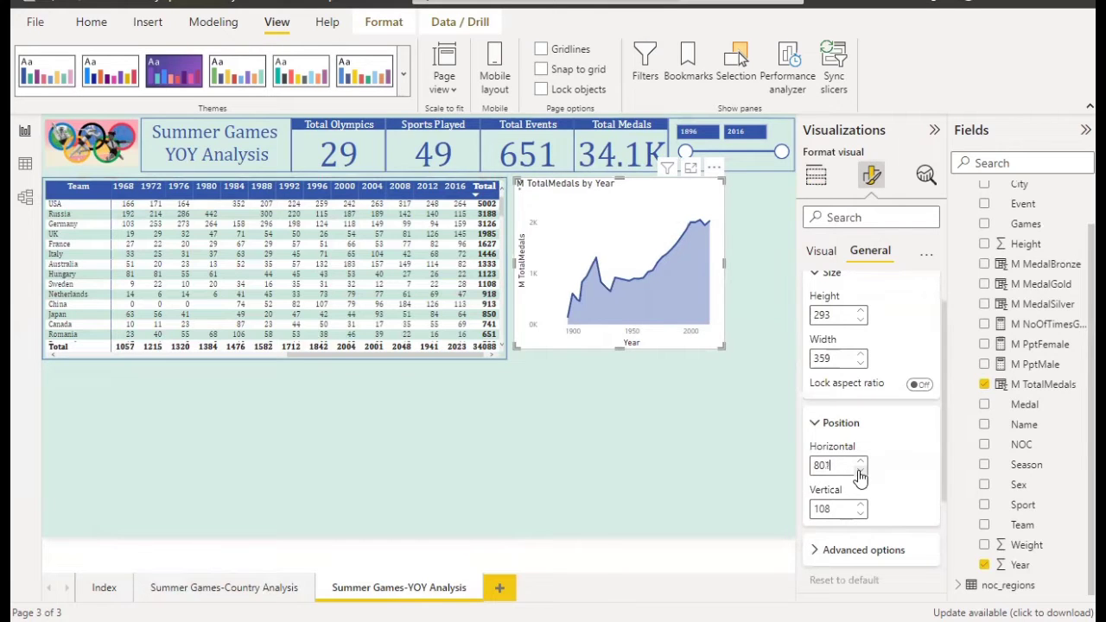
left_click(860, 475)
left_click(859, 475)
left_click(859, 475)
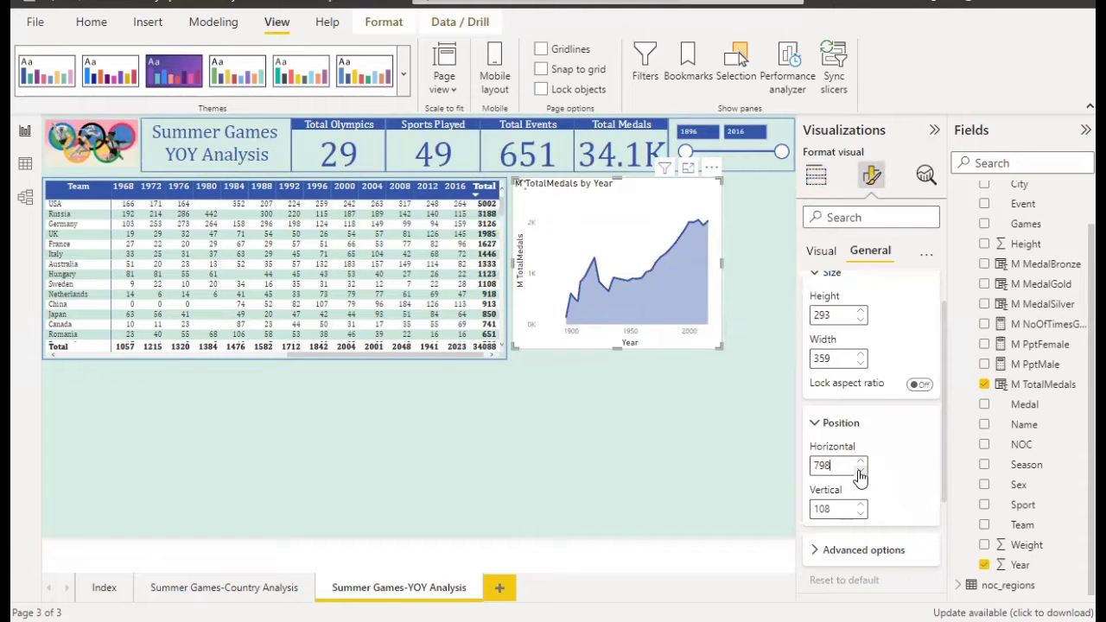
left_click(859, 475)
left_click(859, 475)
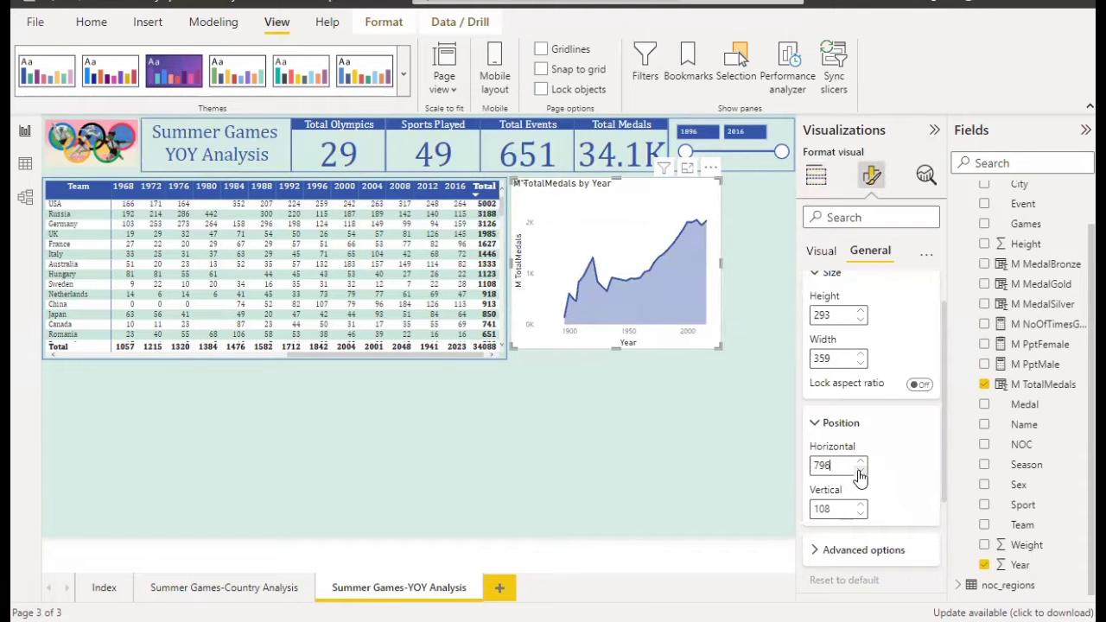
left_click(488, 452)
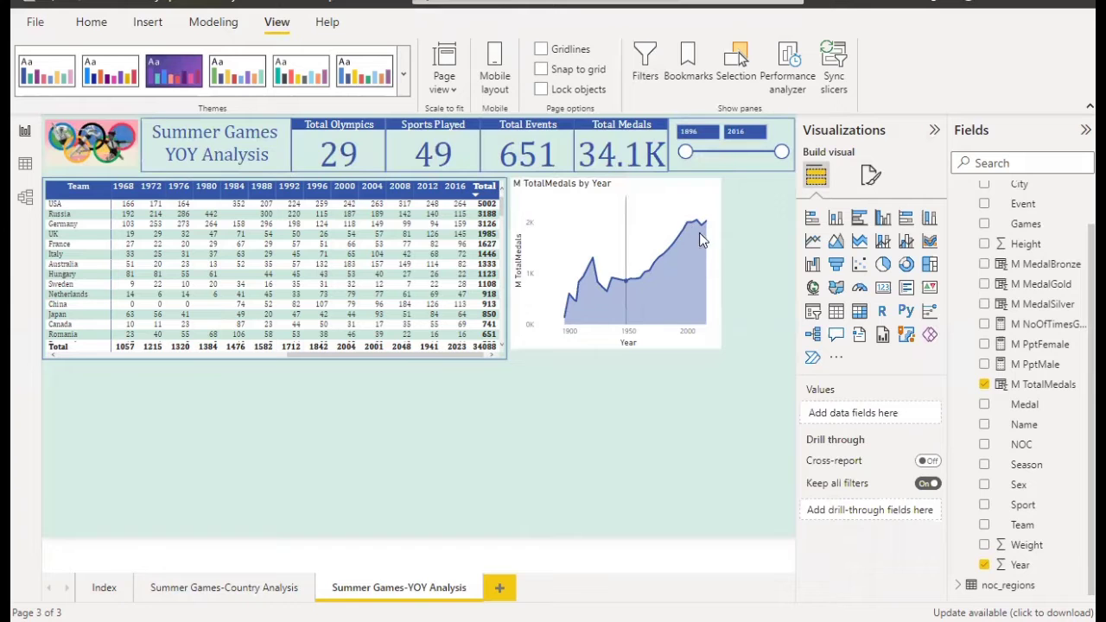
Stretch the area chart to the page's outer edge and extend it downward to match the matrix's height.
left_click(716, 266)
left_click_drag(761, 263, 791, 261)
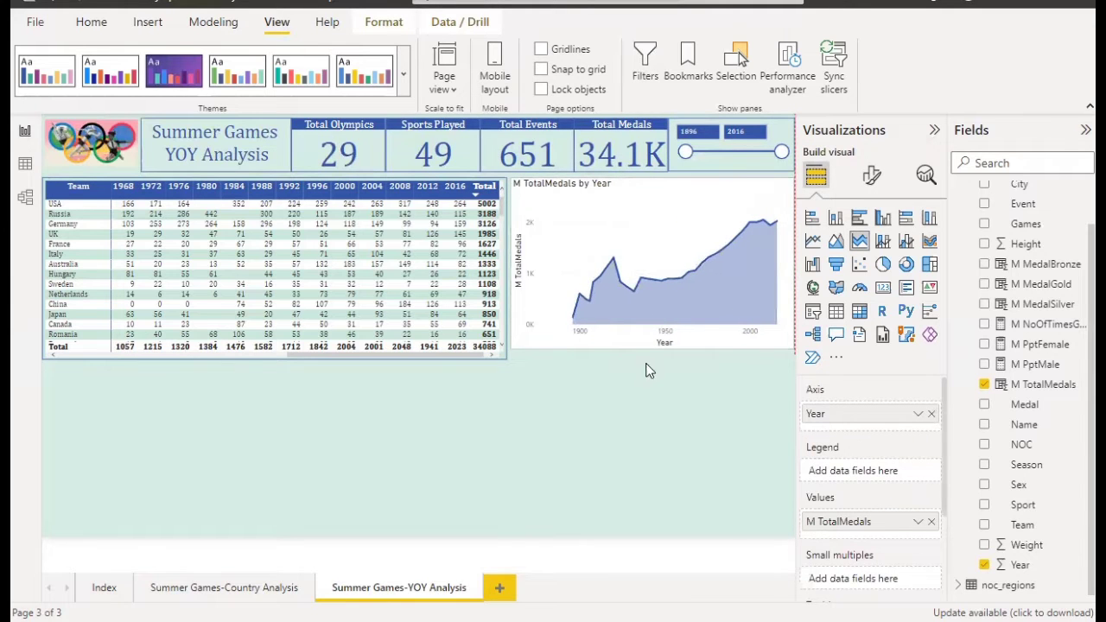
left_click_drag(651, 349, 650, 361)
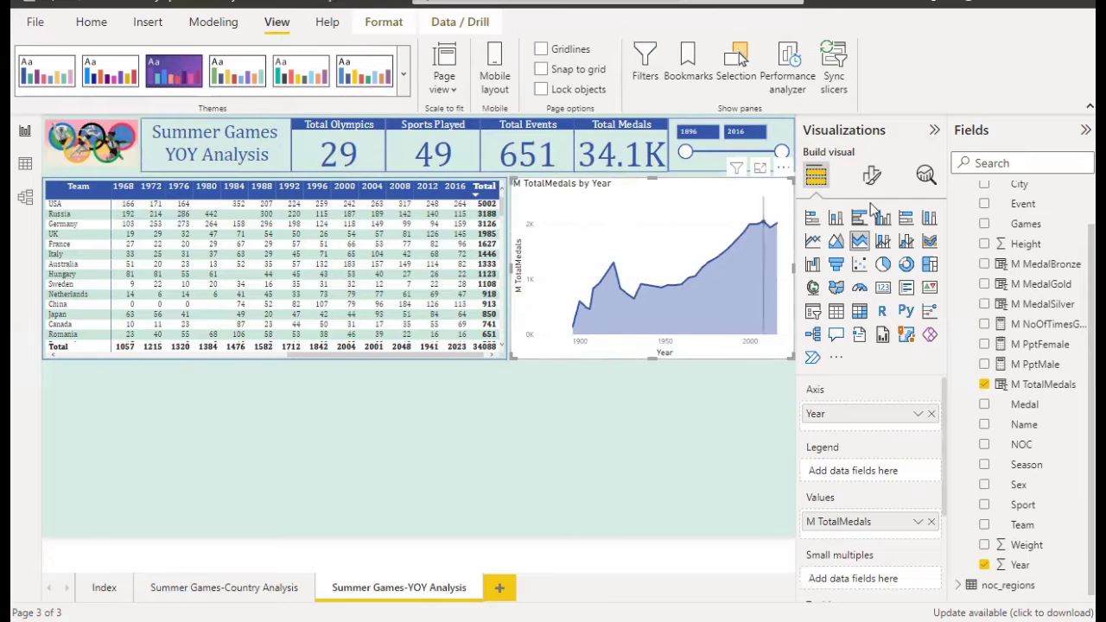
Copy the matrix's formatting onto the M TotalMedals by Year area chart with Format painter.
left_click(325, 353)
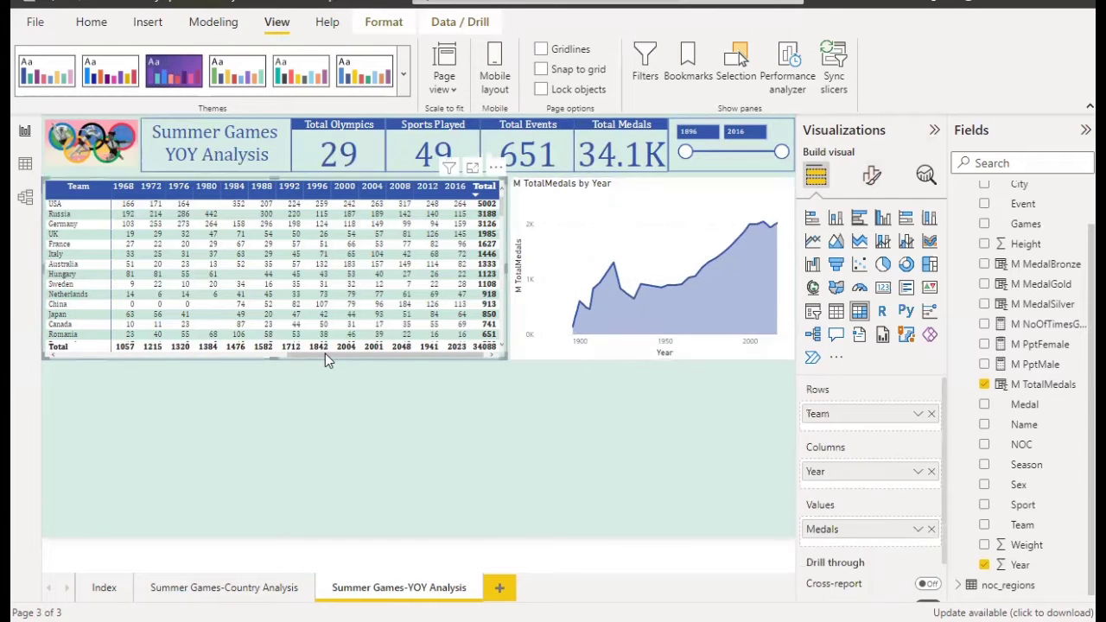
left_click(90, 26)
left_click(72, 92)
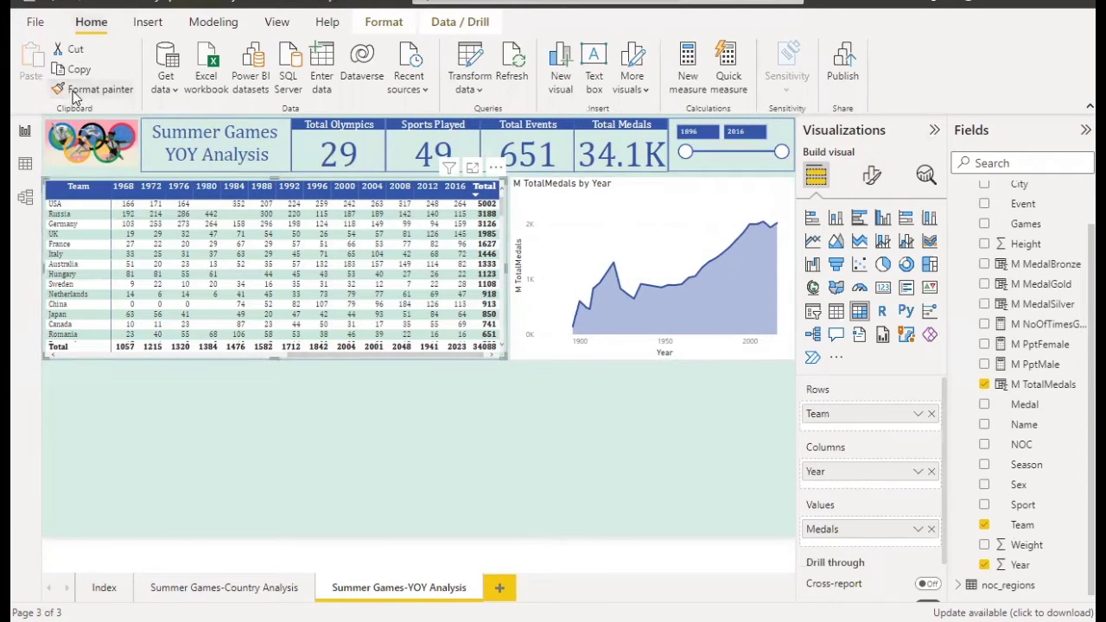
left_click(589, 216)
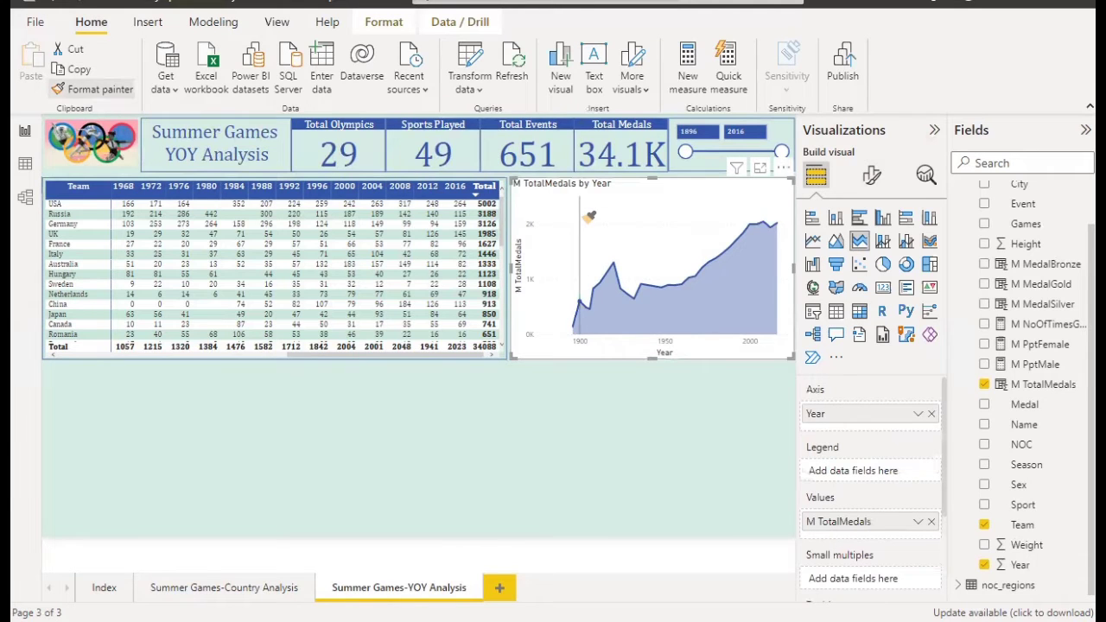
left_click(573, 385)
left_click(580, 330)
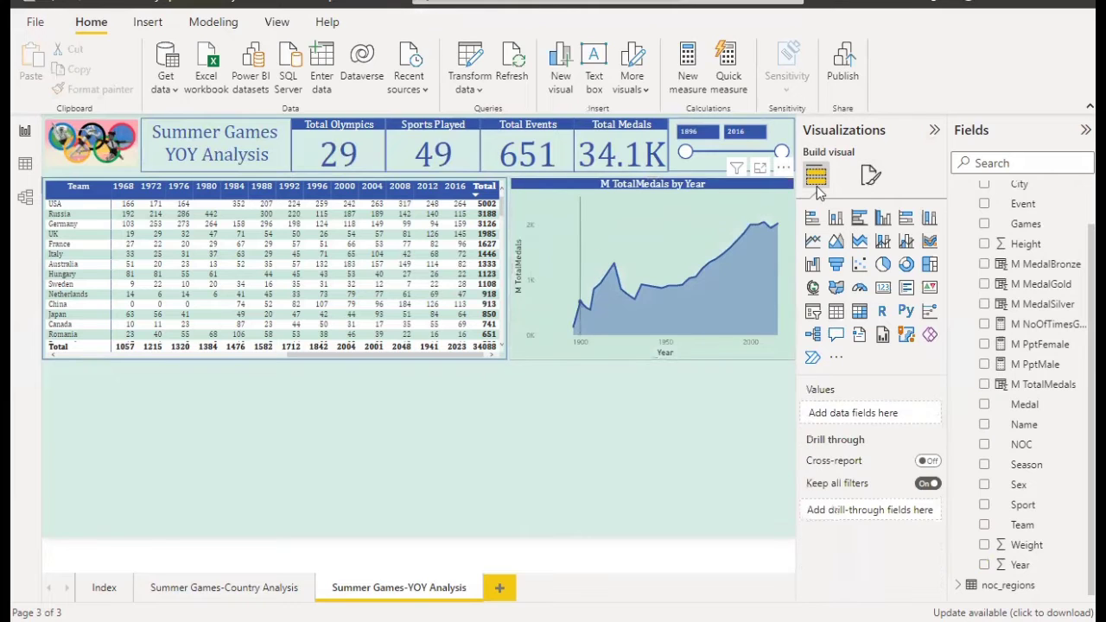
Turn off the title of the area chart's Y-axis while keeping the axis itself on.
left_click(870, 178)
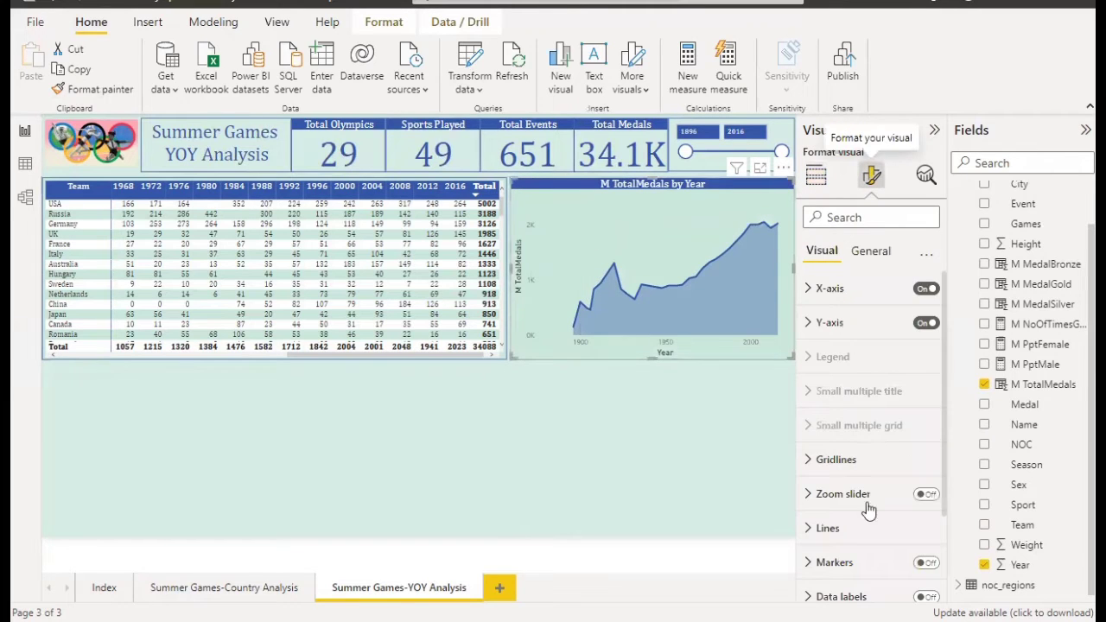
scroll(868, 509, "down", 1)
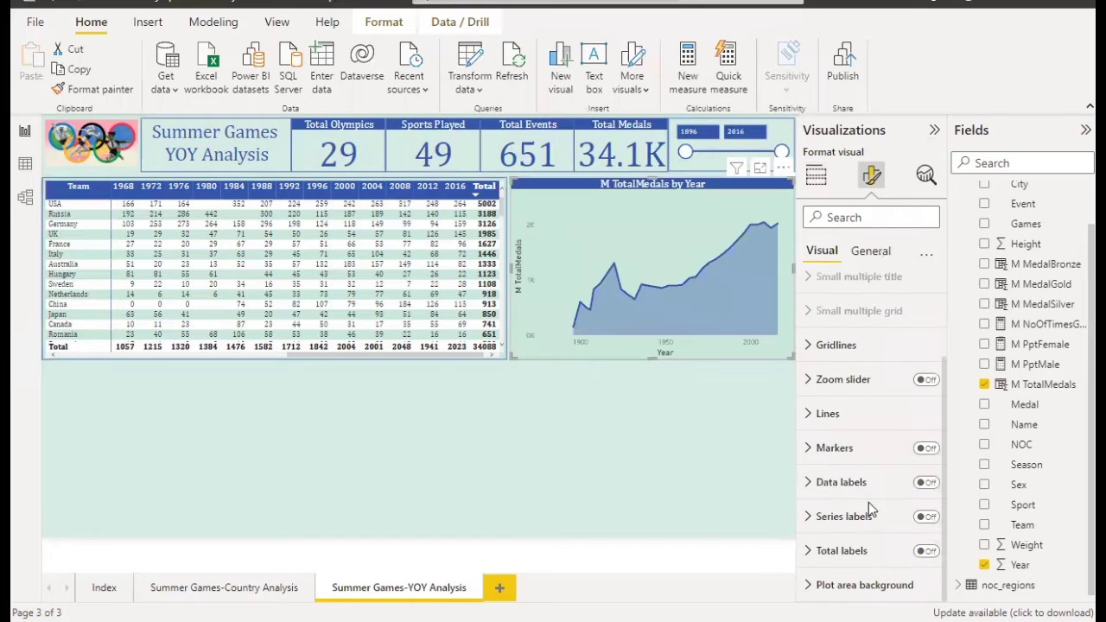
scroll(924, 311, "up", 1)
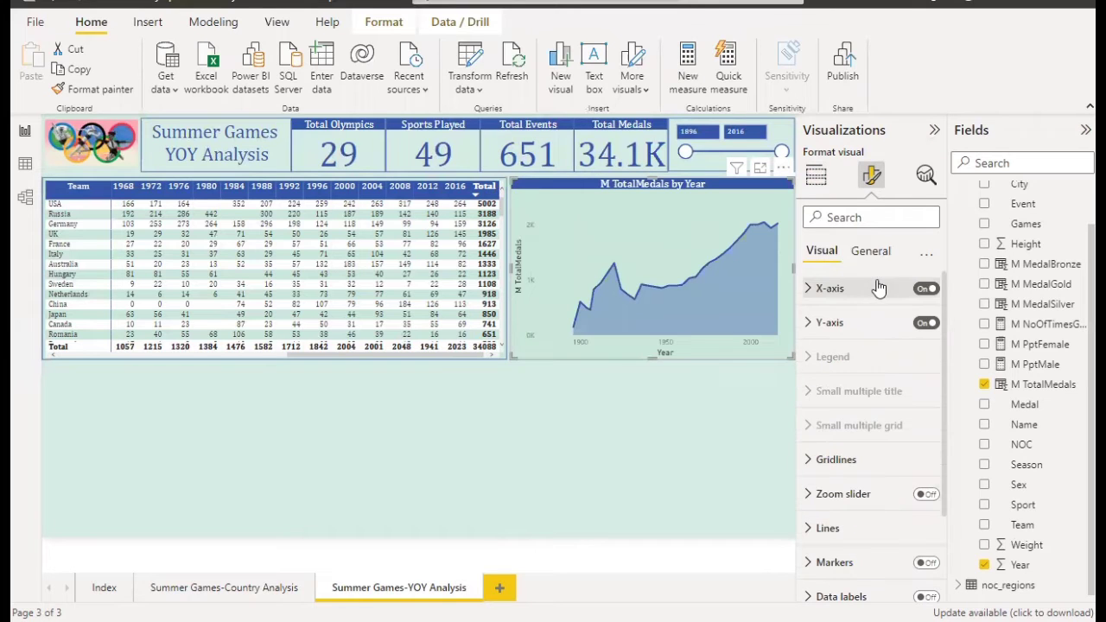
left_click(925, 325)
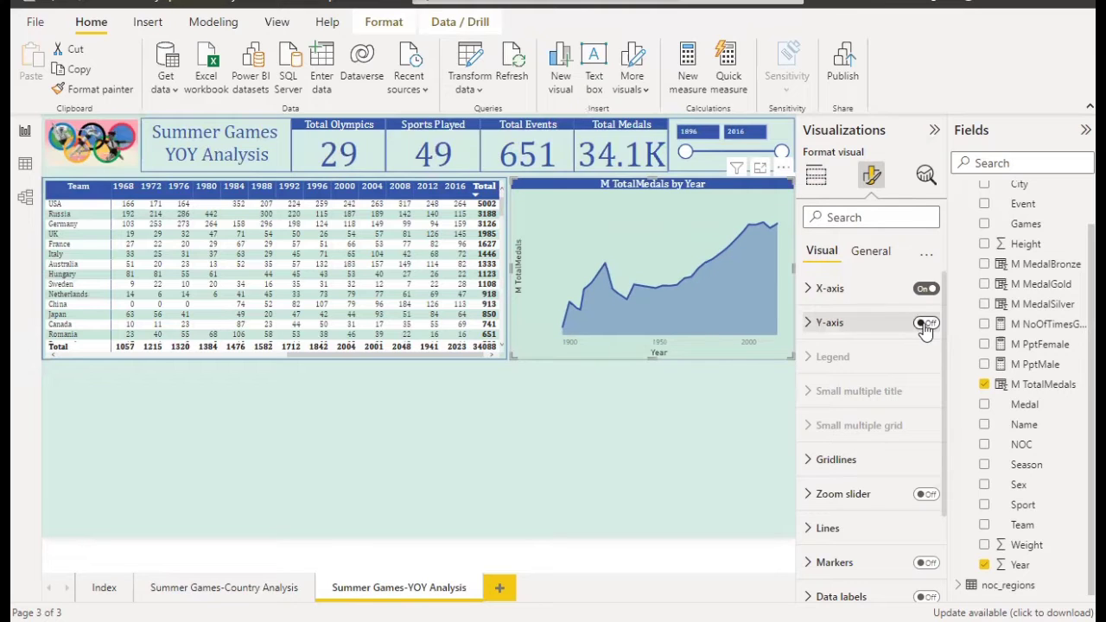
left_click(831, 322)
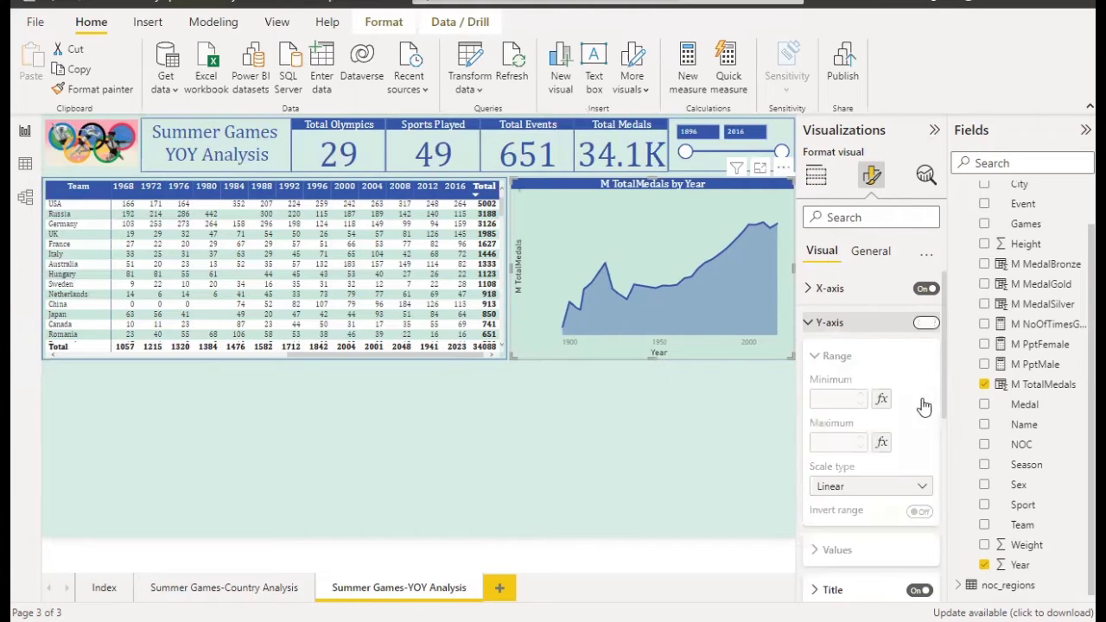
left_click(925, 322)
scroll(923, 423, "down", 2)
left_click(914, 497)
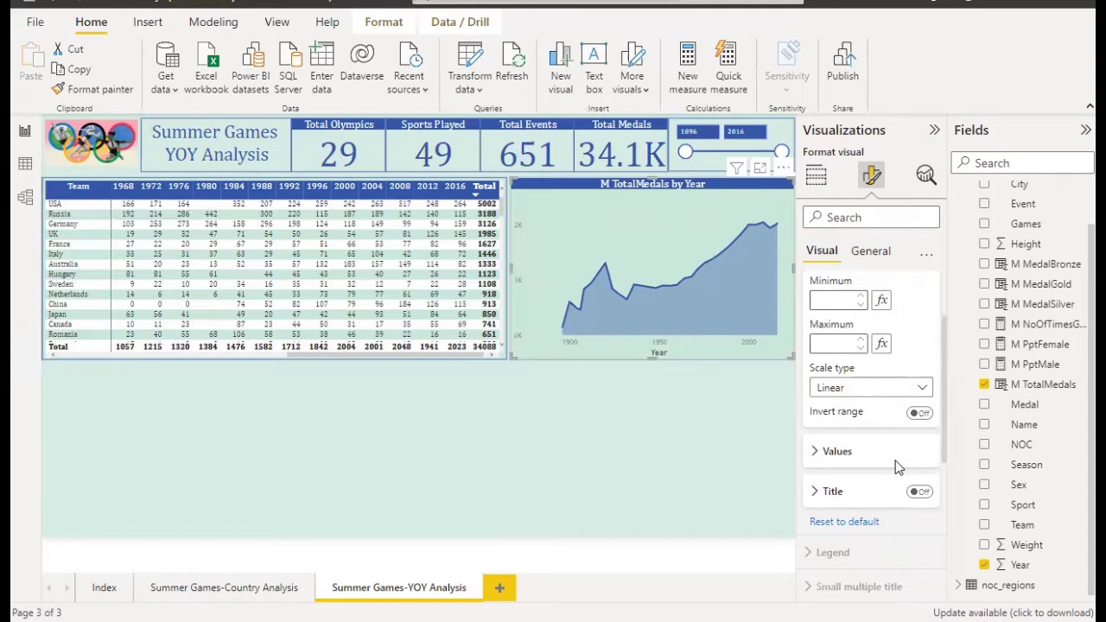
scroll(895, 464, "up", 1)
left_click(923, 324)
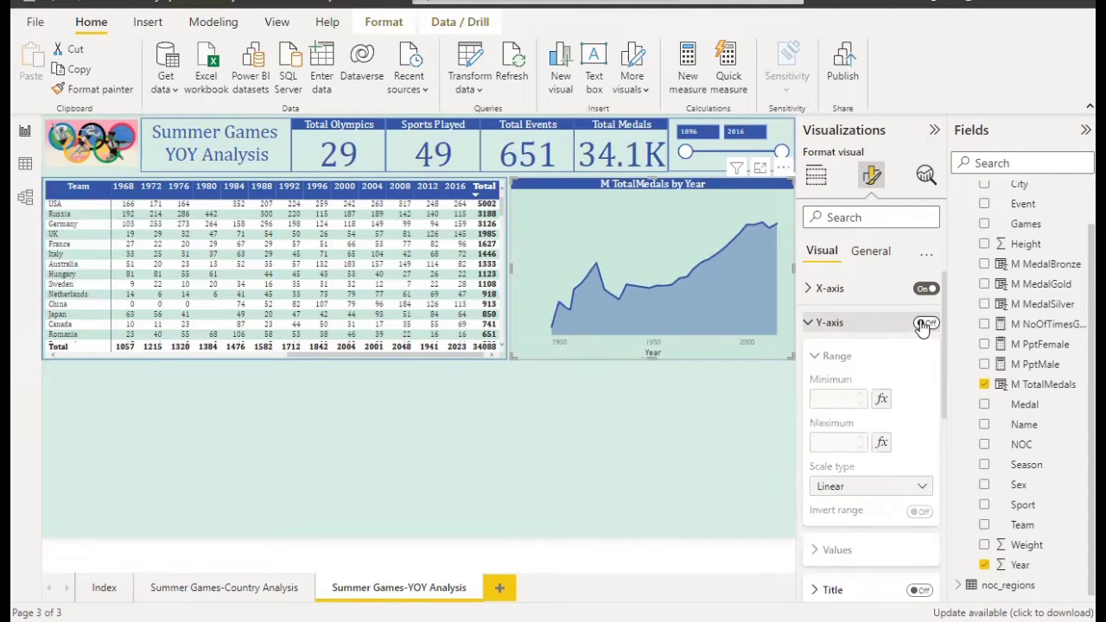
left_click(924, 324)
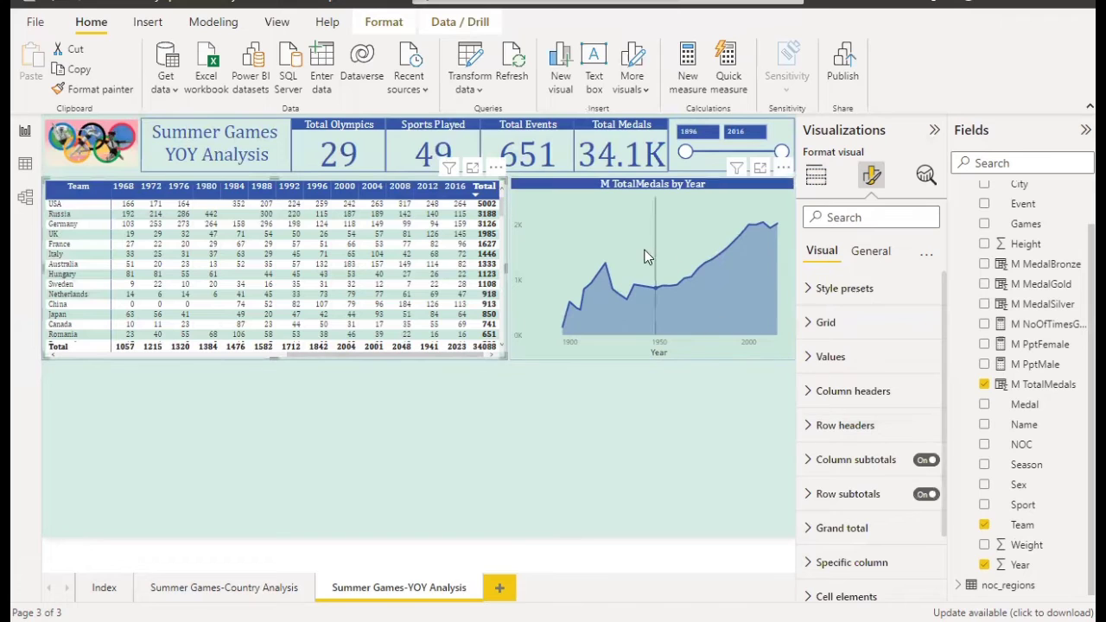
Set the minimum of the area chart's X-axis range to 1896.
left_click(553, 329)
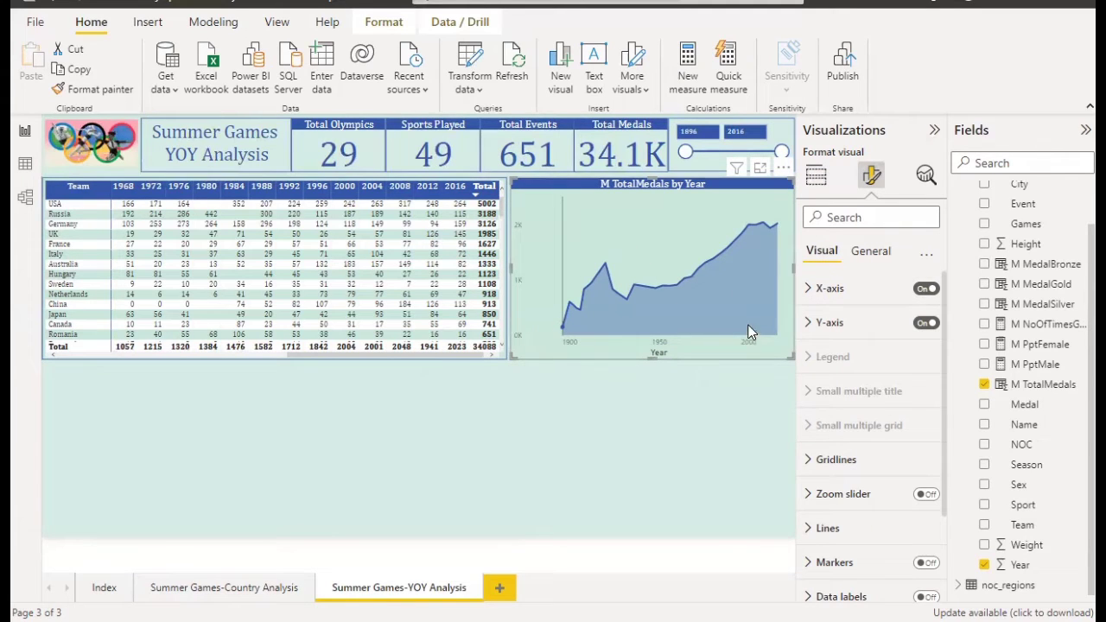
left_click(844, 325)
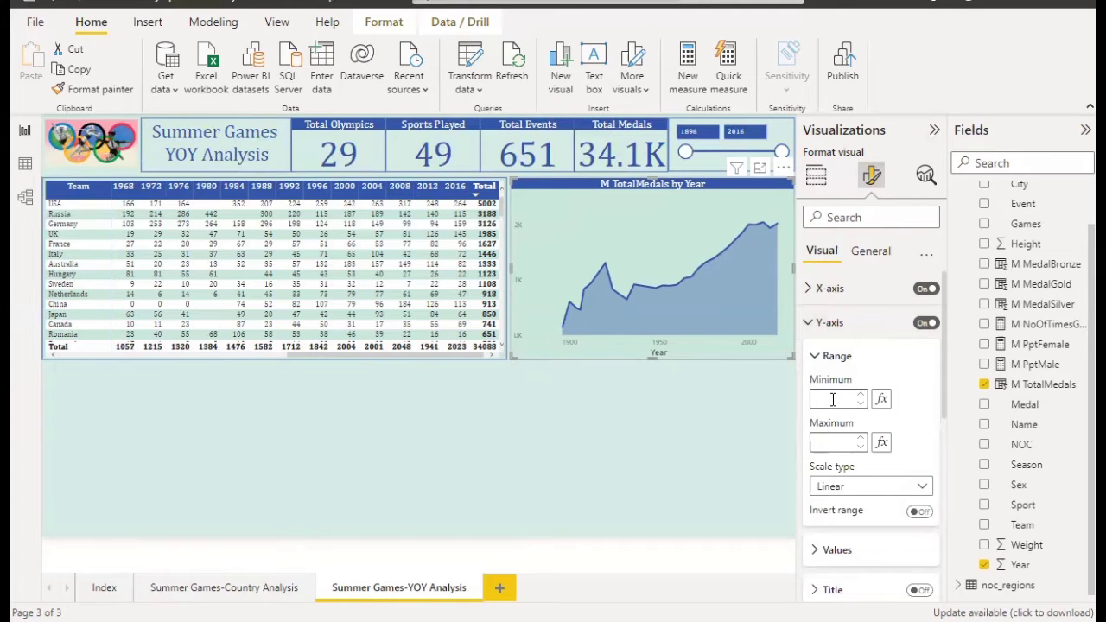
left_click(829, 288)
left_click(838, 420)
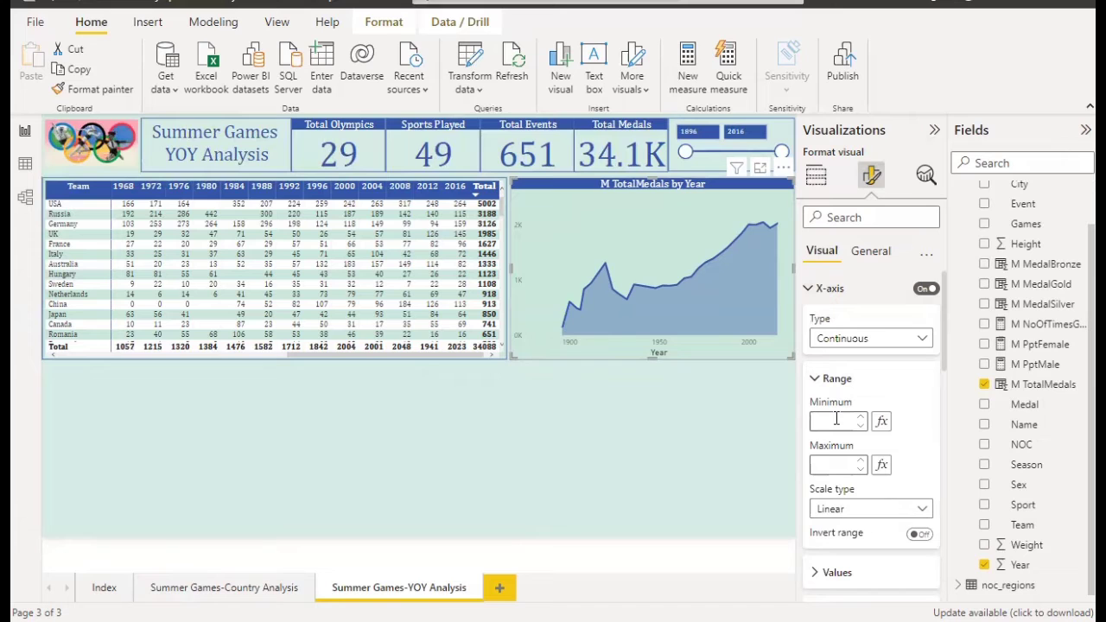
type("1896")
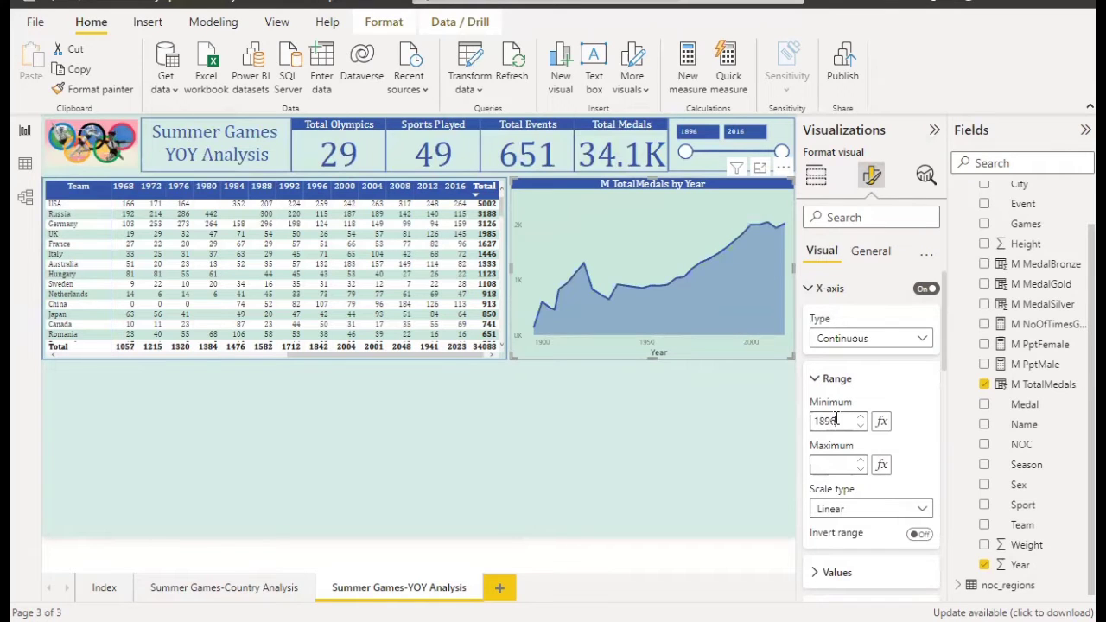
left_click(726, 440)
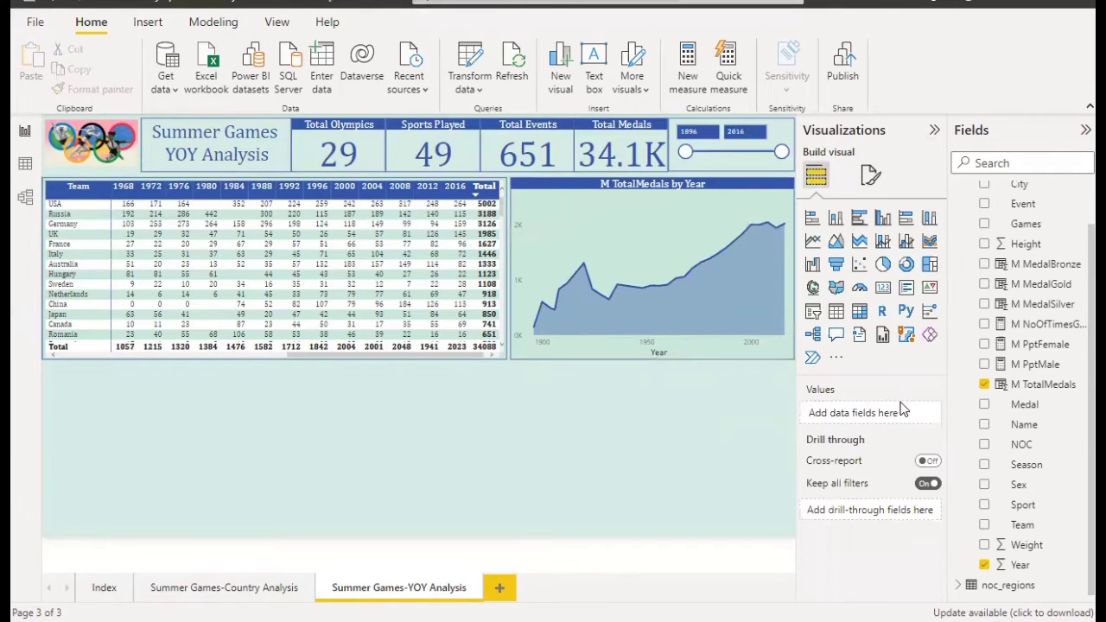
Turn off the area chart's Y-axis and turn on markers along its line.
left_click(871, 176)
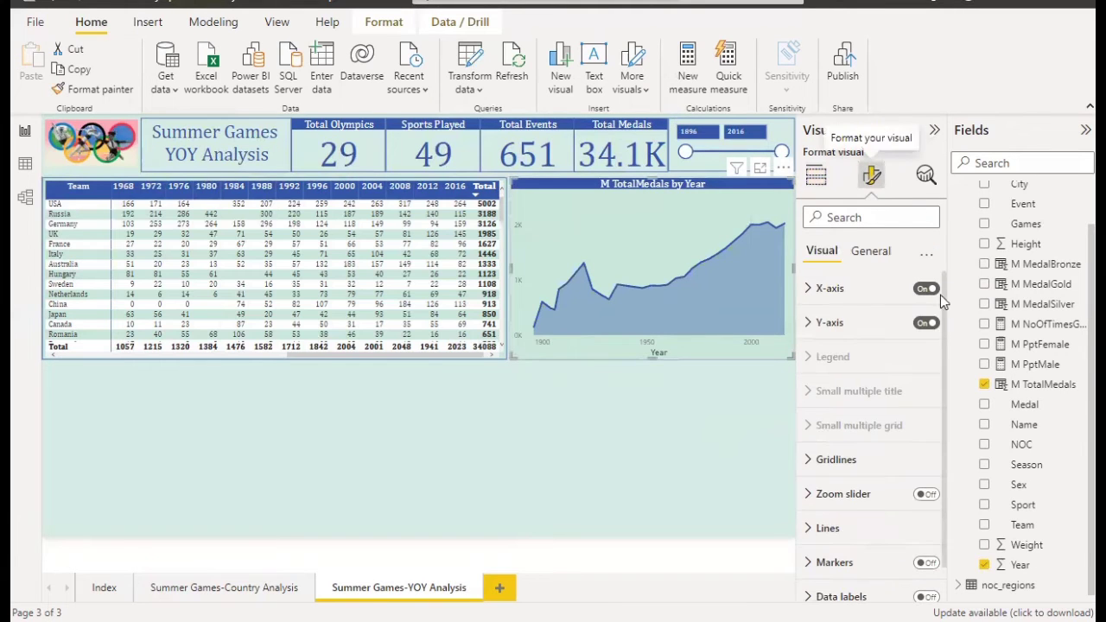
left_click(925, 325)
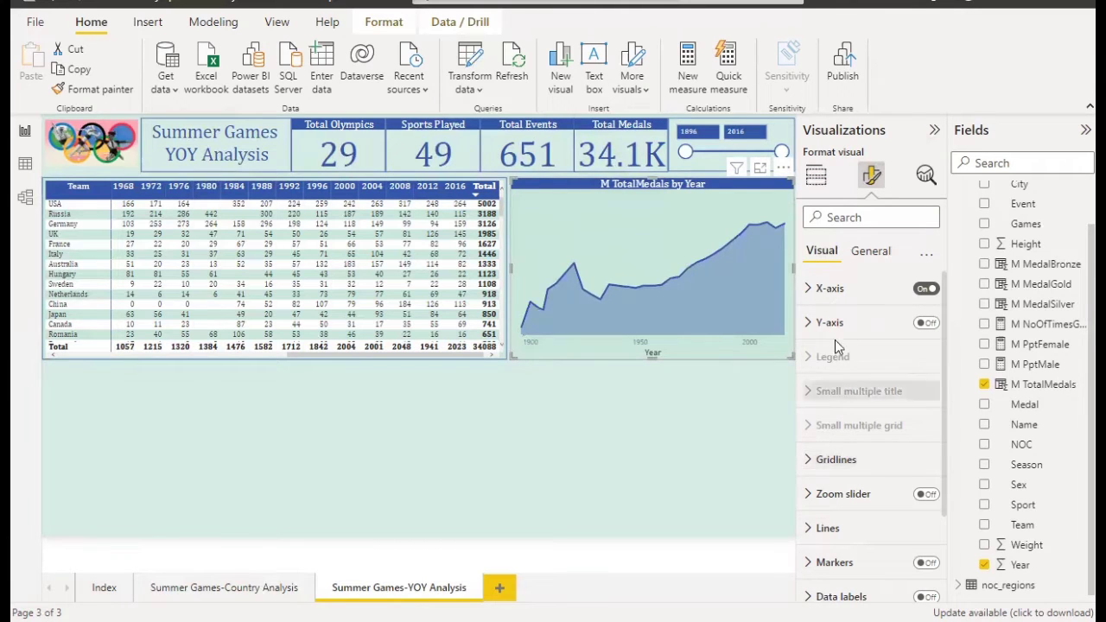
scroll(864, 460, "down", 3)
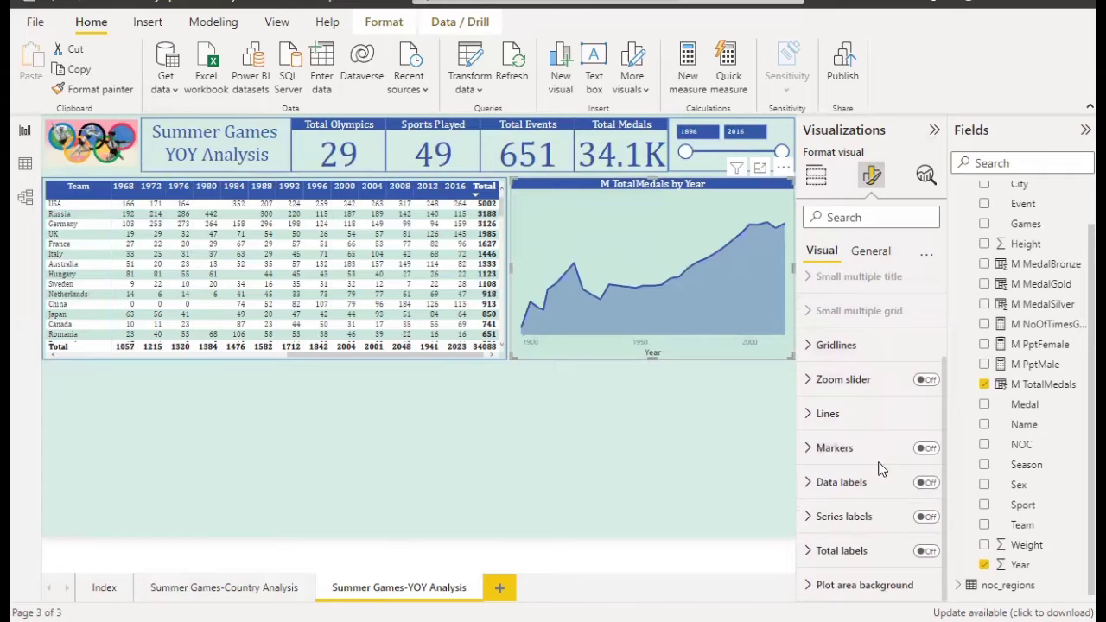
left_click(926, 449)
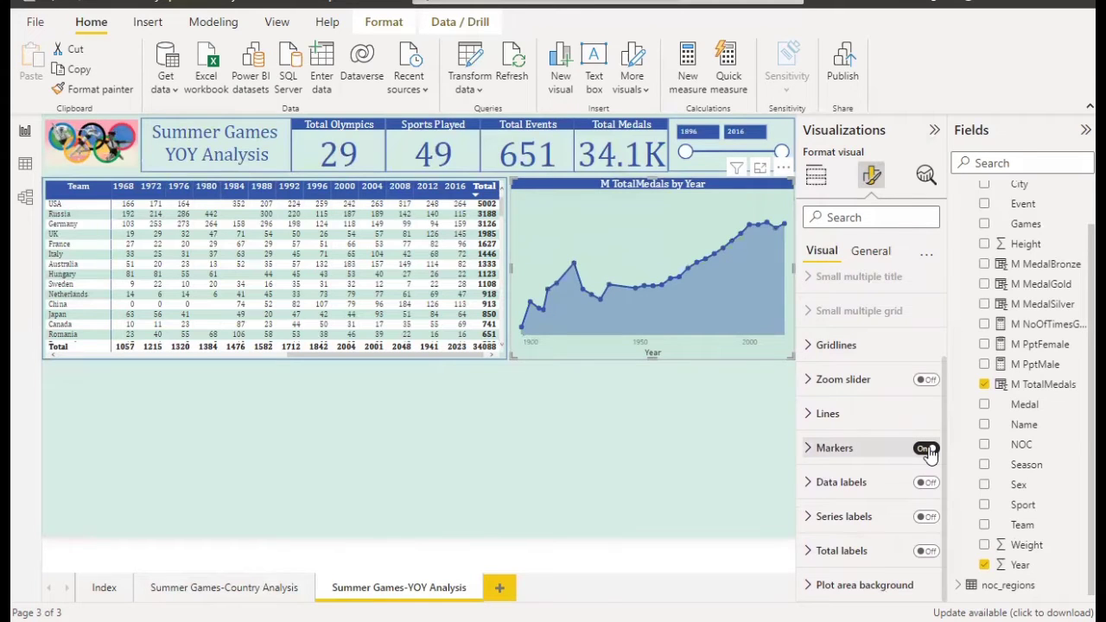
left_click(868, 452)
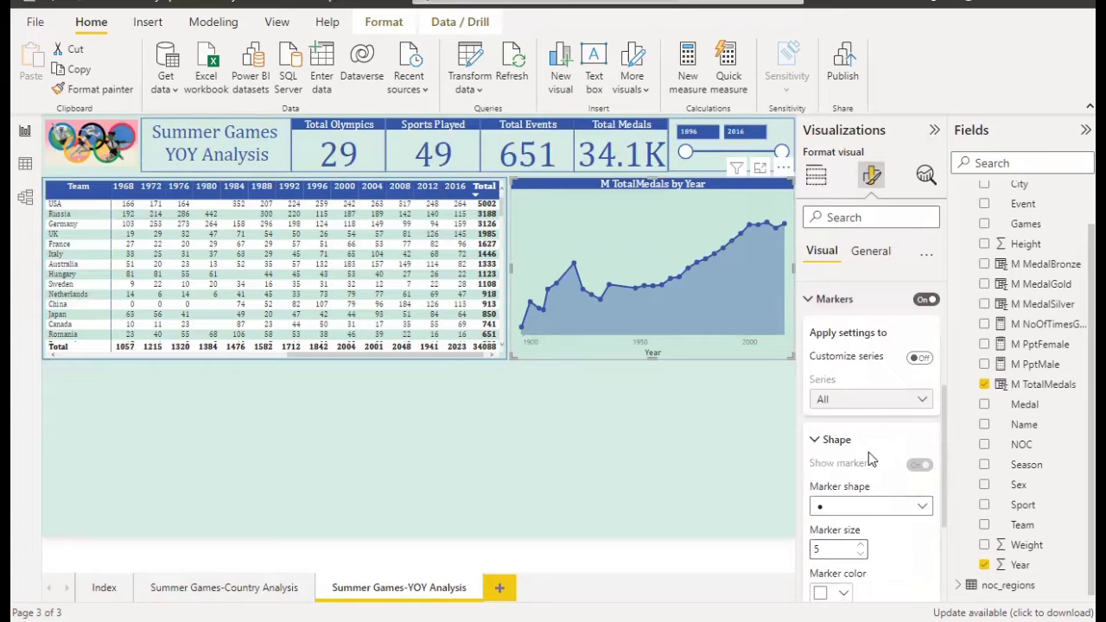
scroll(888, 498, "down", 2)
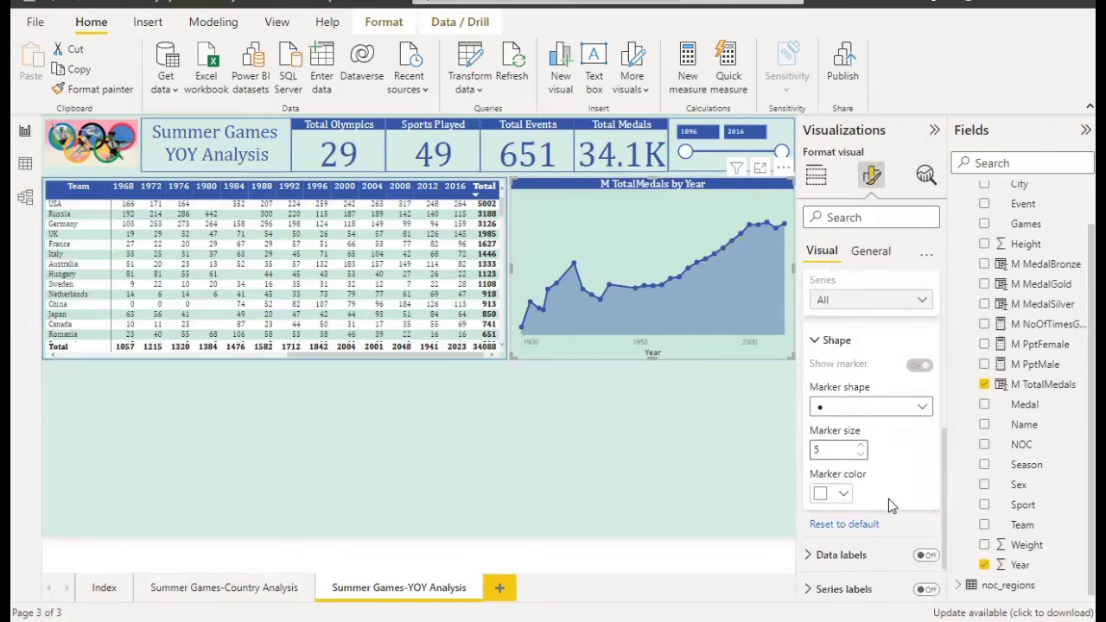
left_click(923, 508)
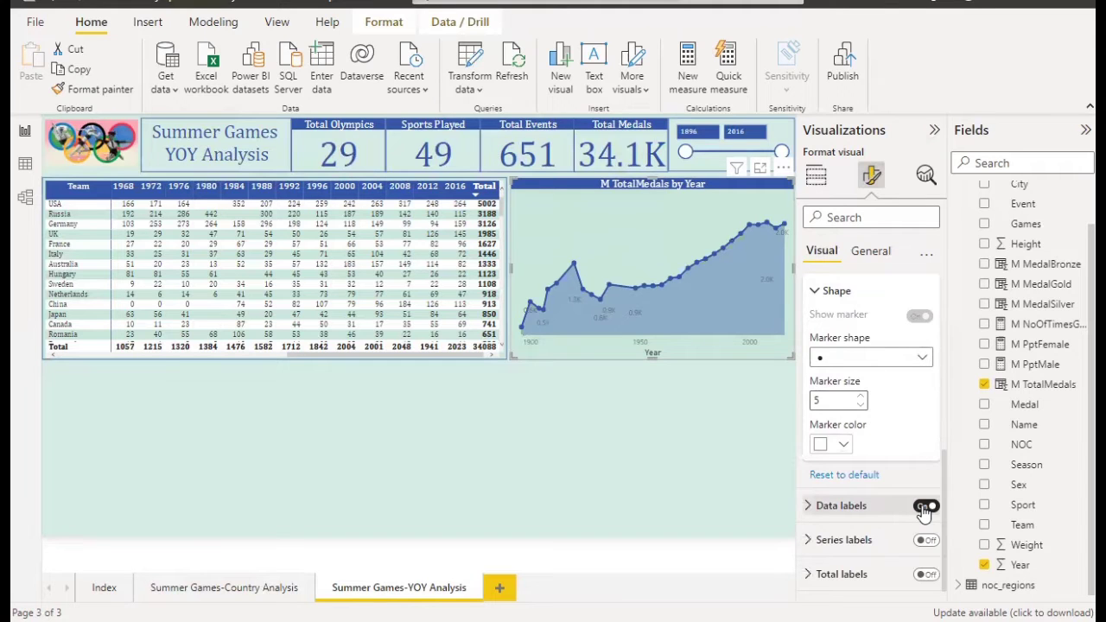
scroll(924, 509, "down", 1)
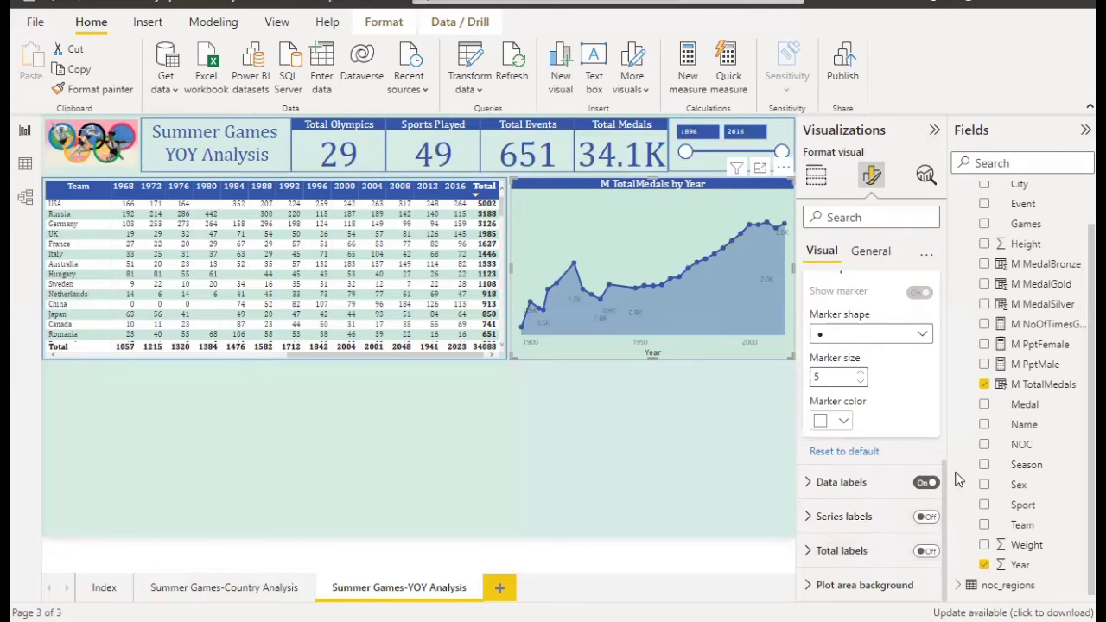
left_click(922, 484)
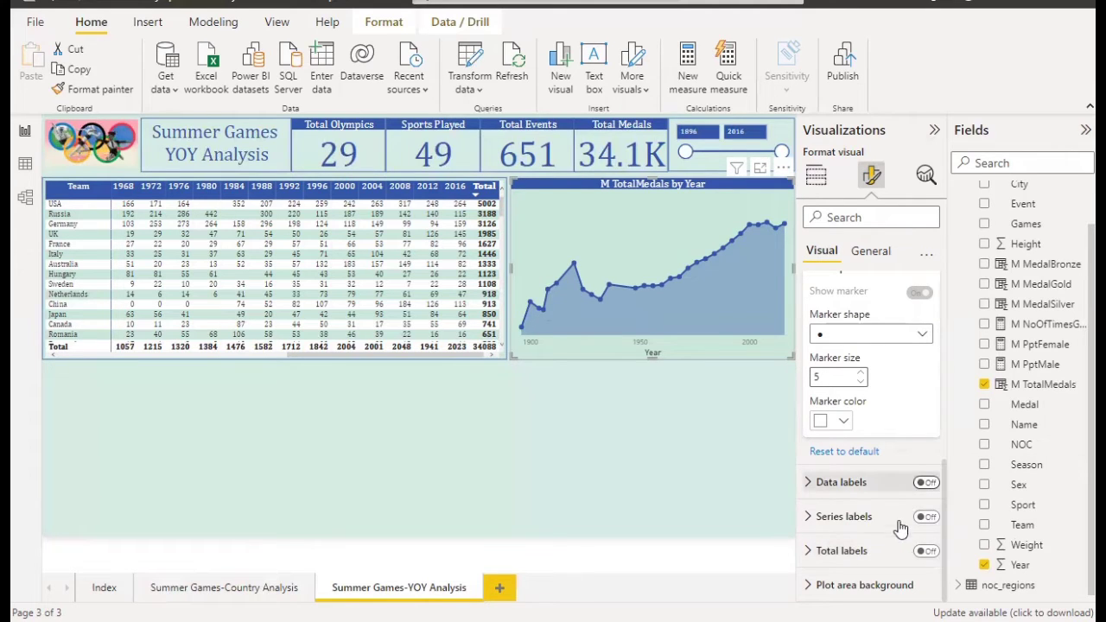
Turn on total labels for the area chart and set their font to Cambria.
left_click(924, 551)
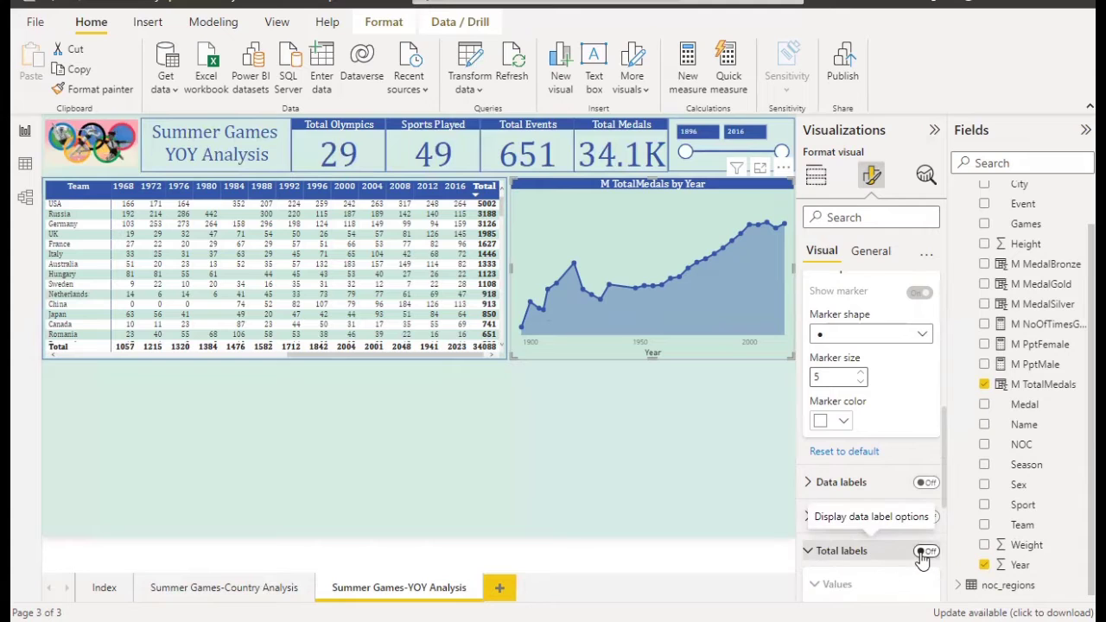
scroll(922, 559, "down", 3)
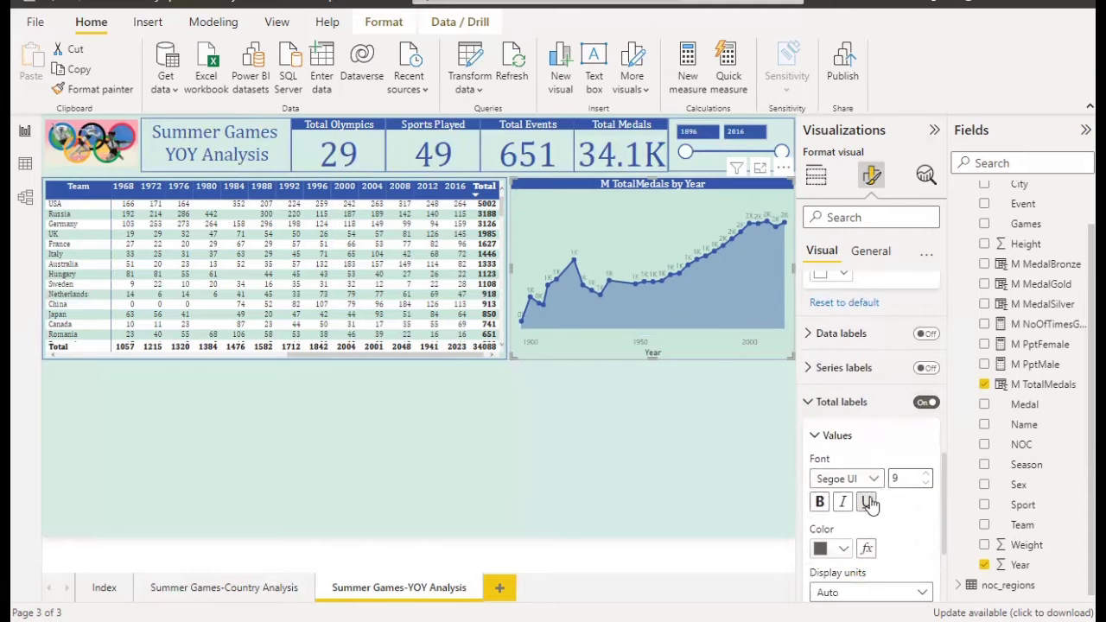
scroll(870, 481, "down", 2)
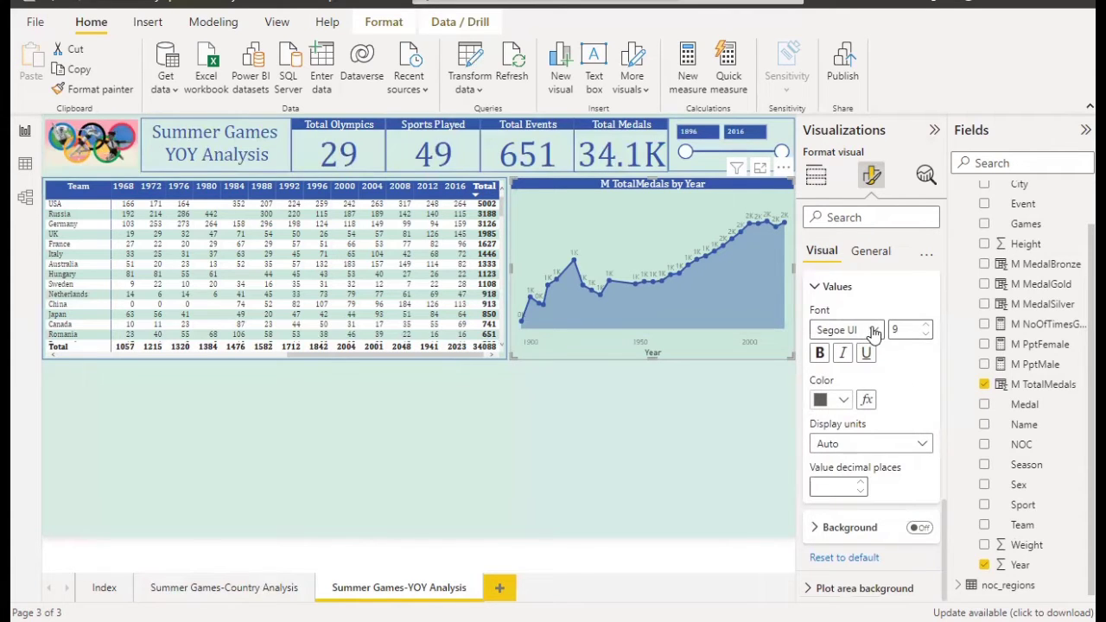
left_click(873, 333)
scroll(874, 406, "up", 5)
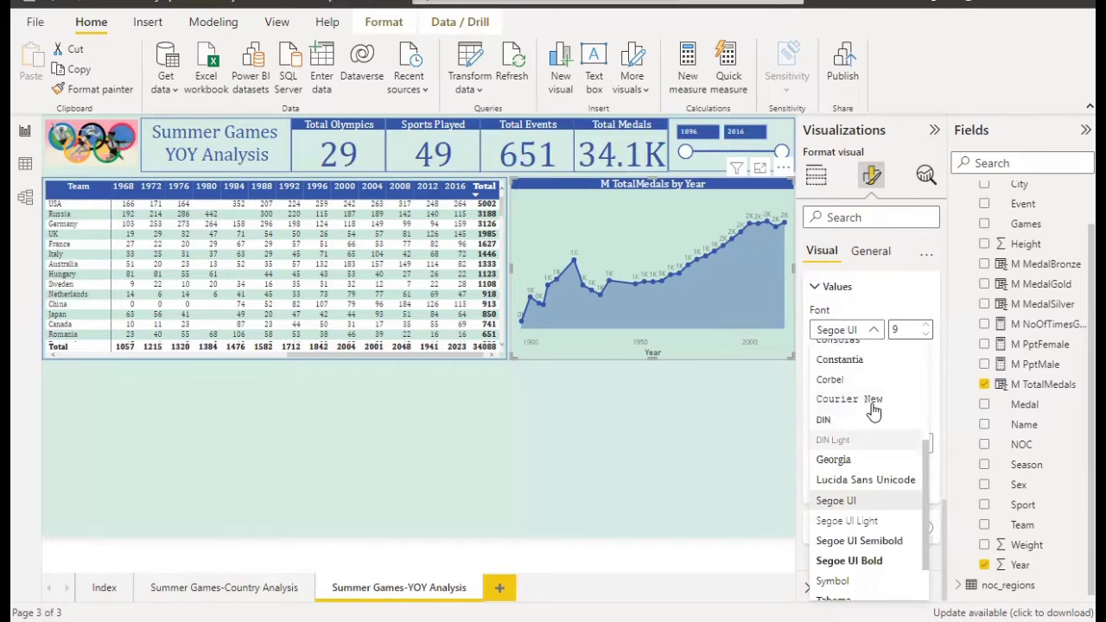
left_click(873, 408)
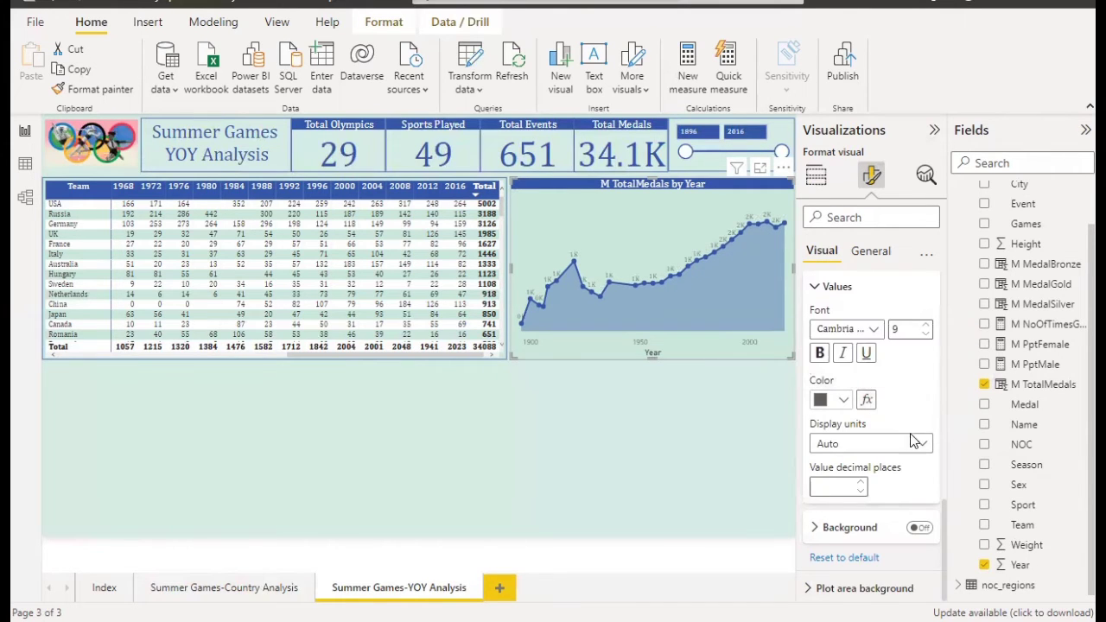
Set the total labels' display units to None and their text color to the dark blue theme color.
scroll(900, 465, "down", 1)
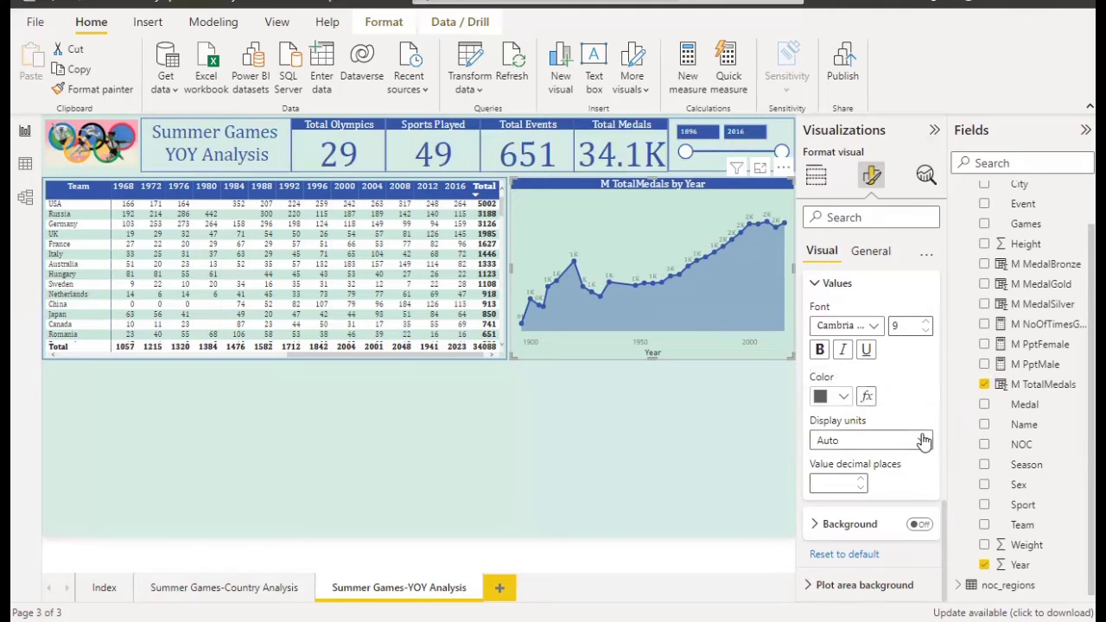
left_click(923, 440)
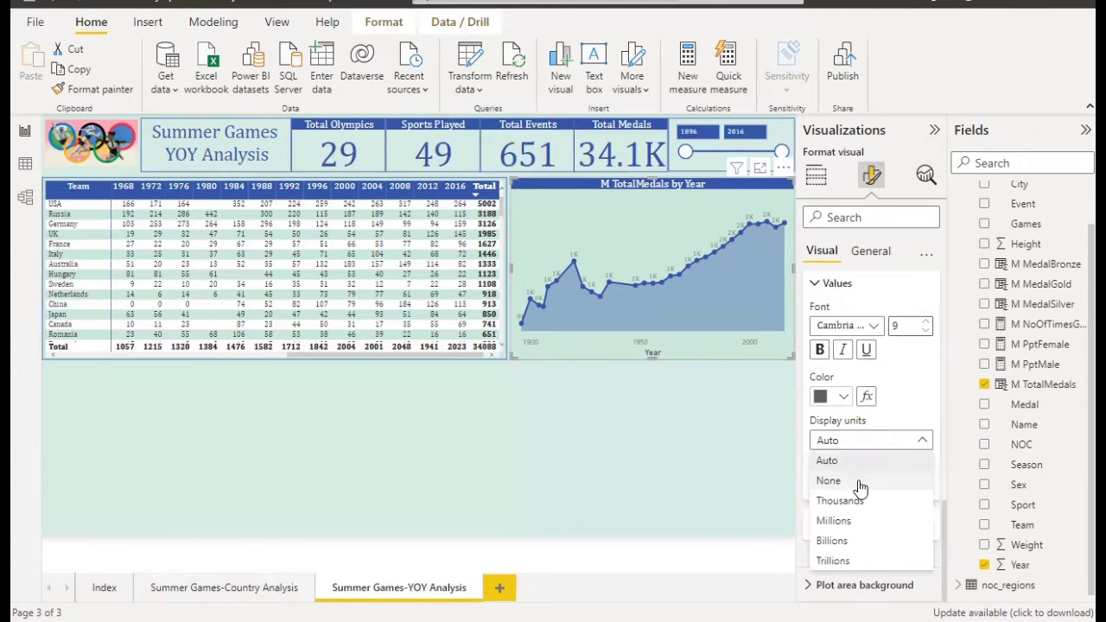
left_click(860, 487)
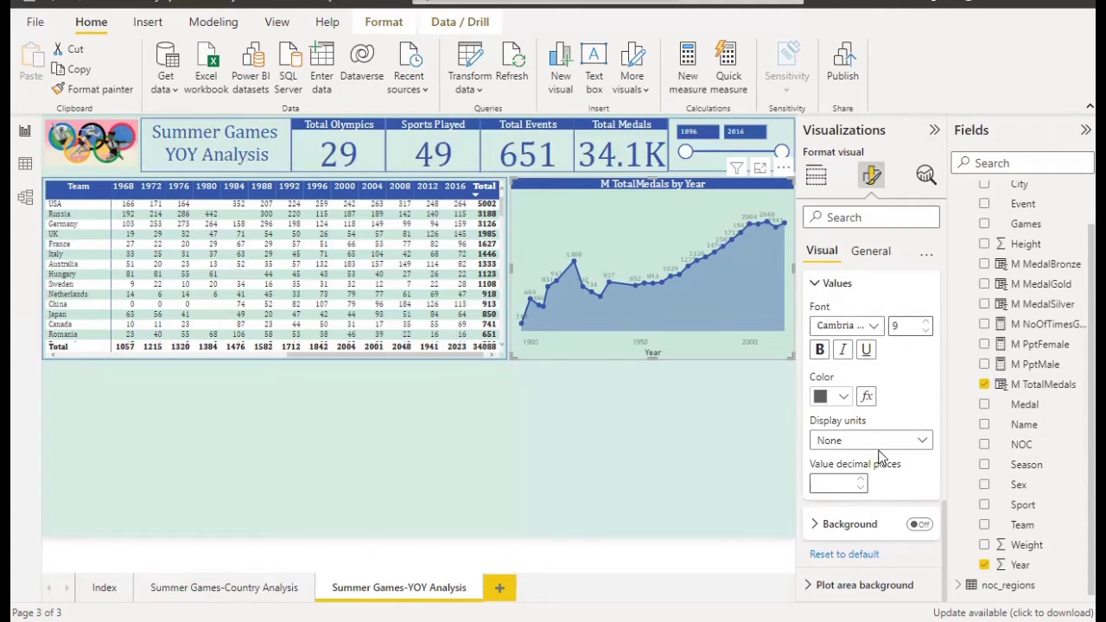
left_click(843, 397)
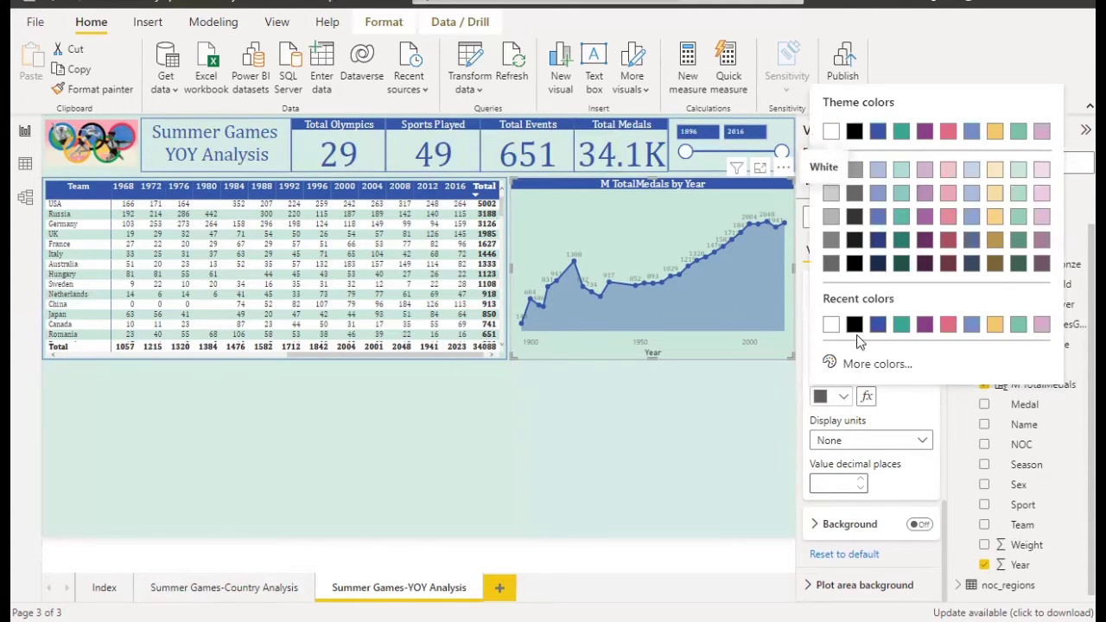
left_click(878, 326)
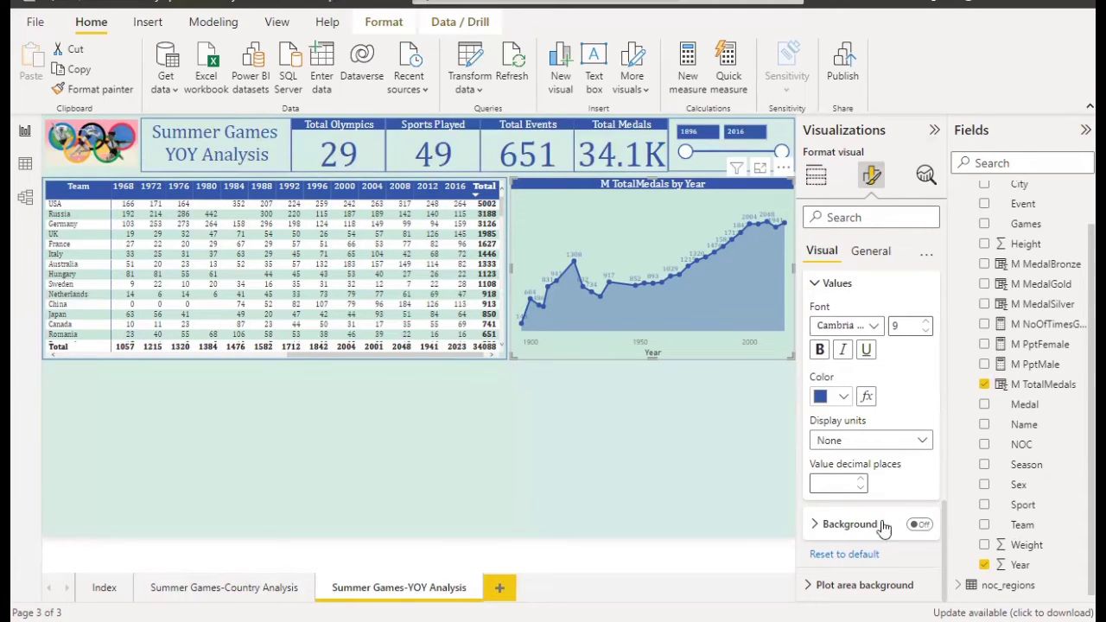
left_click(844, 399)
Turn on the total labels' background and make it dark blue with 0% transparency.
left_click(924, 564)
left_click(917, 525)
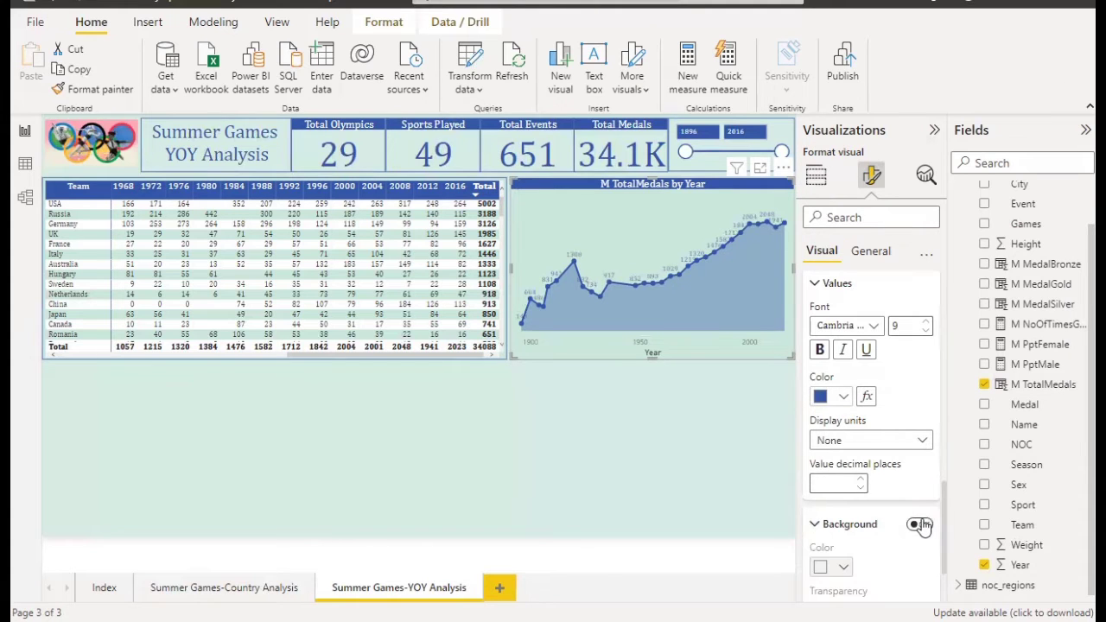
scroll(917, 519, "down", 1)
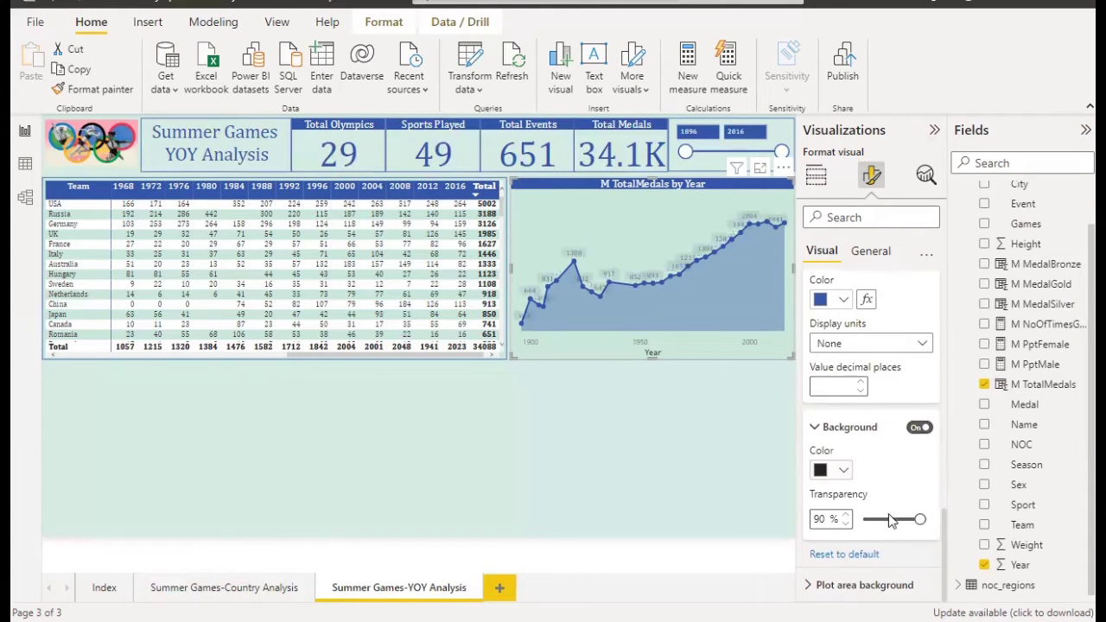
left_click(842, 470)
left_click(830, 399)
left_click_drag(917, 520, 862, 517)
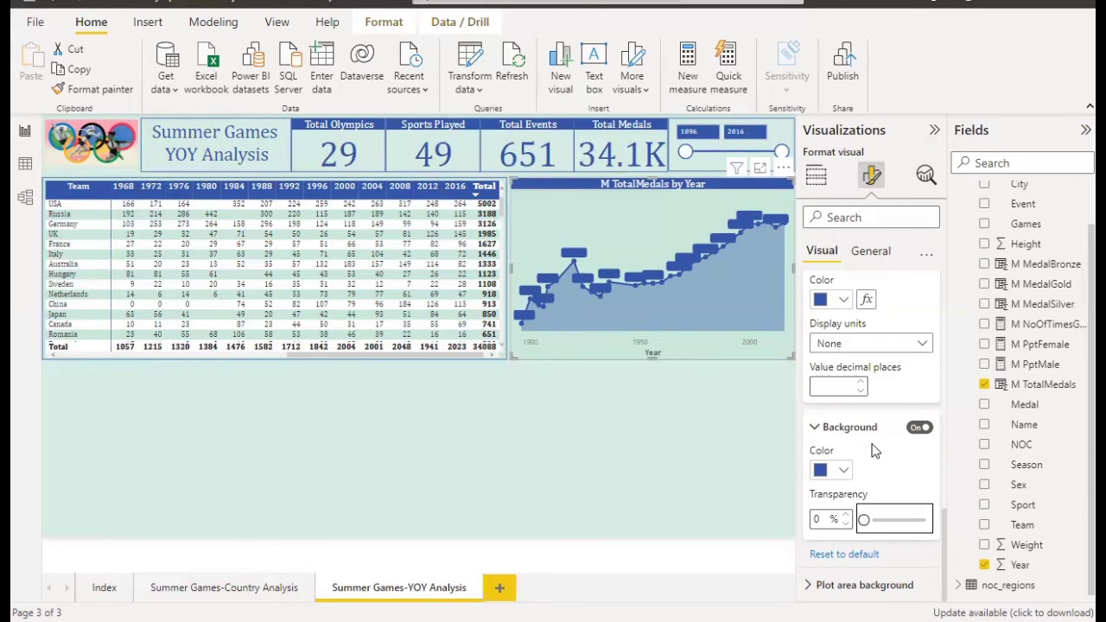
Set the text color of the area chart's total labels to white.
scroll(868, 415, "up", 3)
left_click(844, 398)
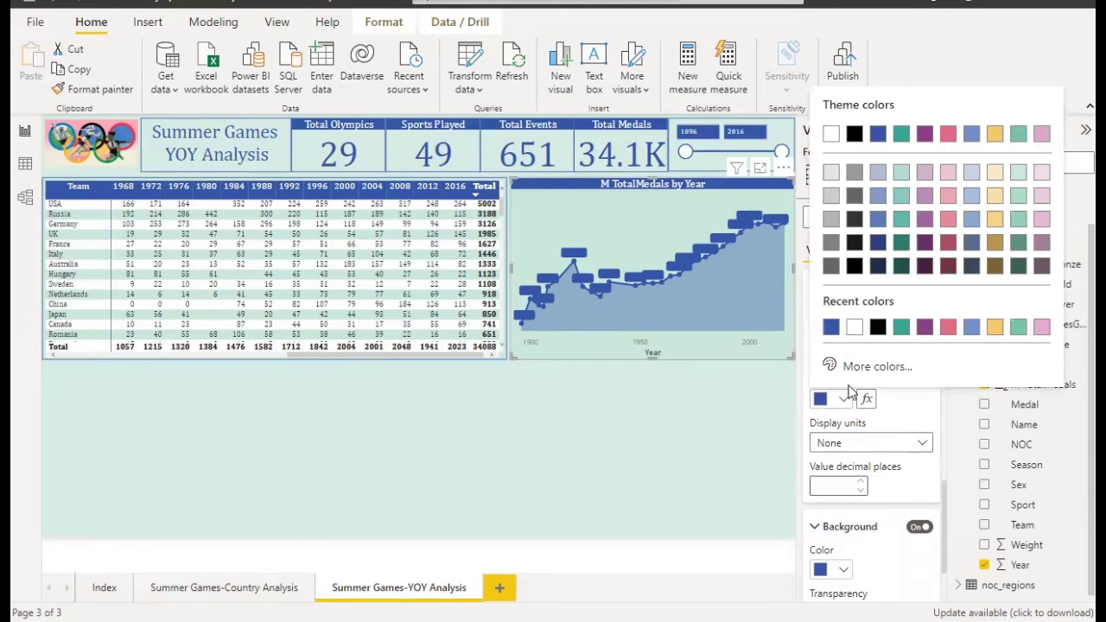
left_click(857, 327)
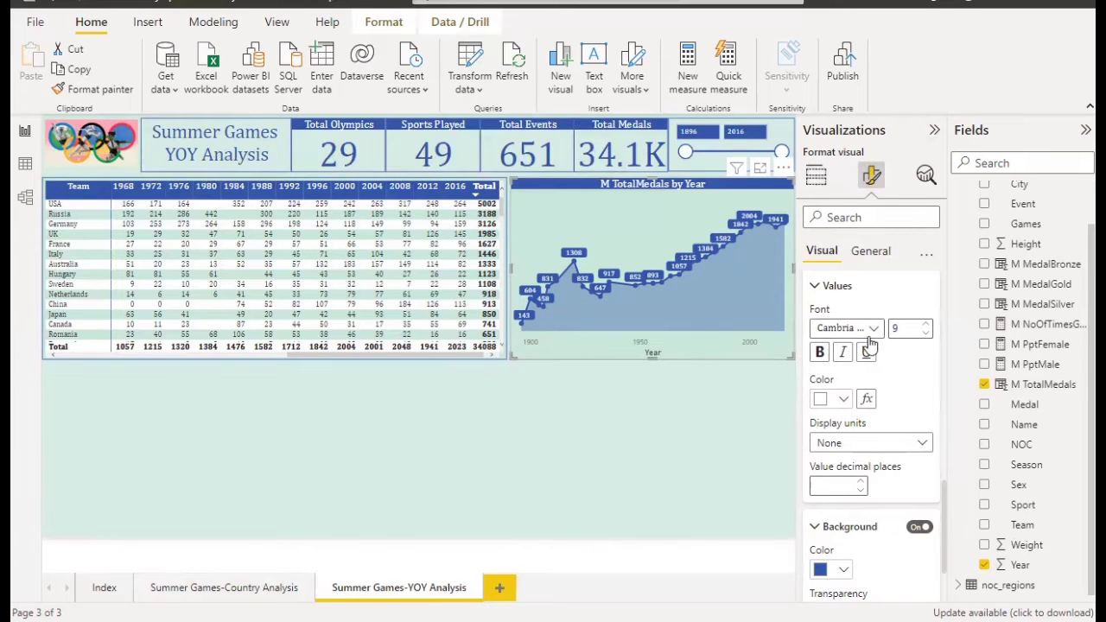
Turn off the X-axis title on the area chart.
scroll(868, 336, "up", 5)
scroll(868, 336, "up", 5)
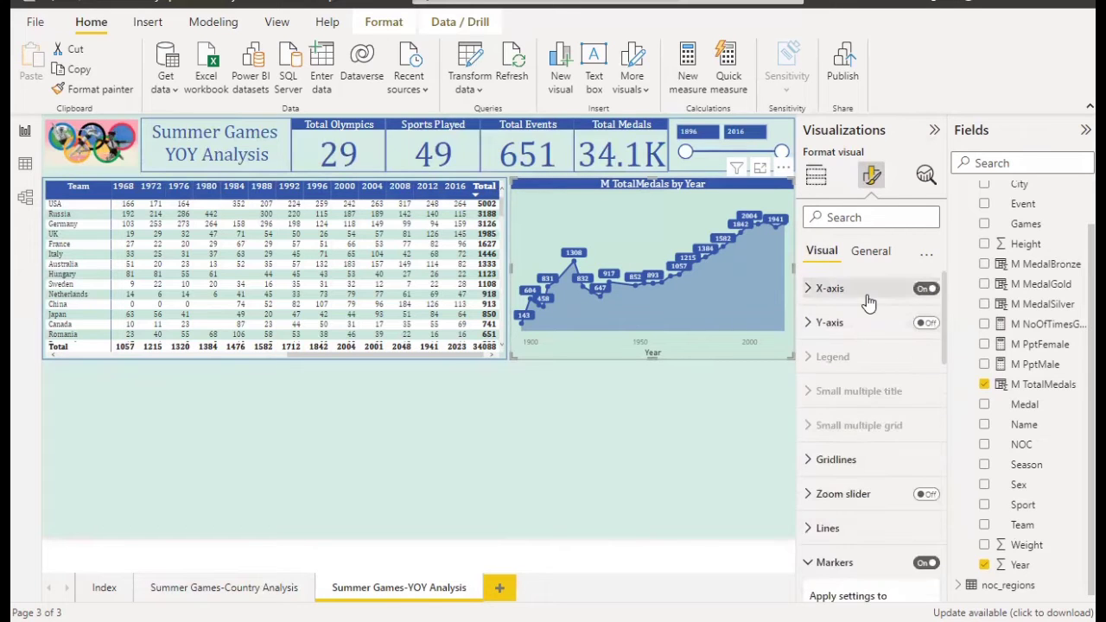
left_click(868, 293)
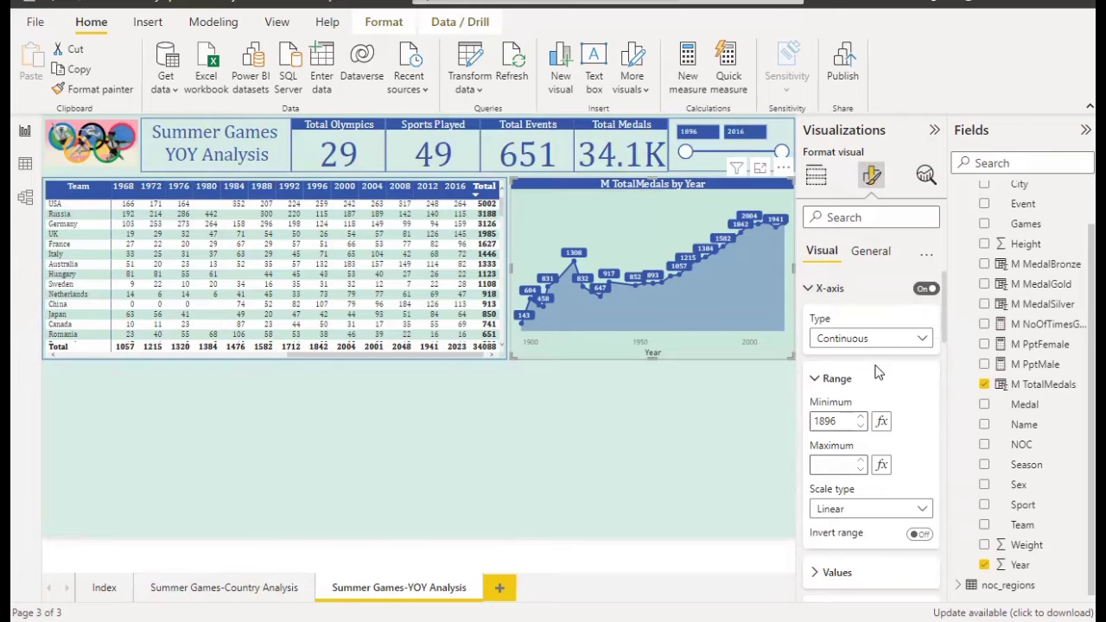
scroll(875, 413, "down", 3)
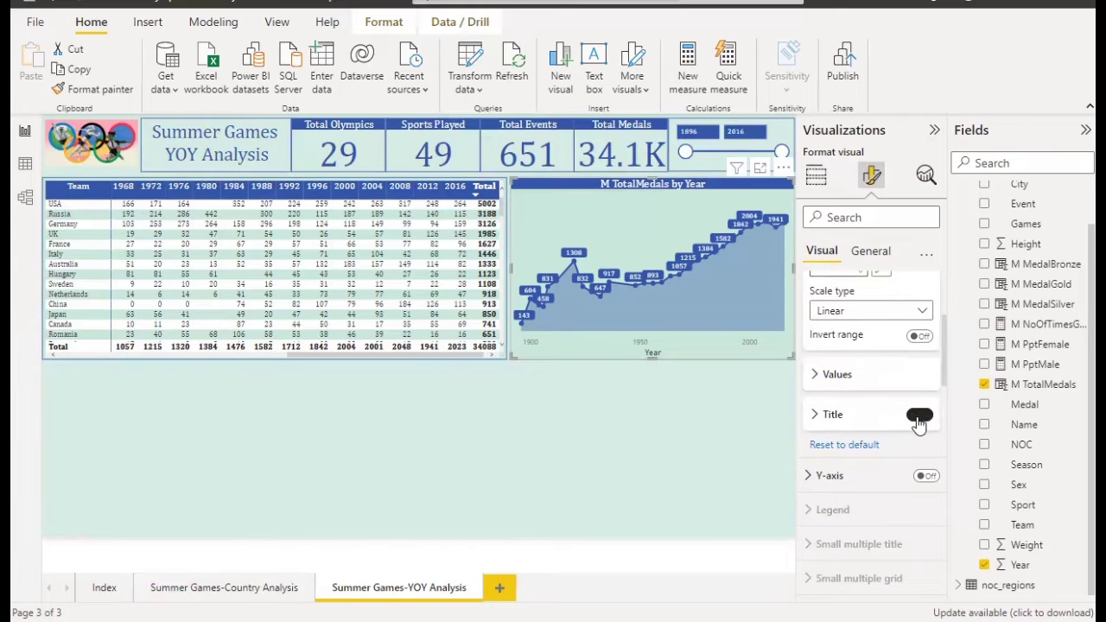
left_click(917, 418)
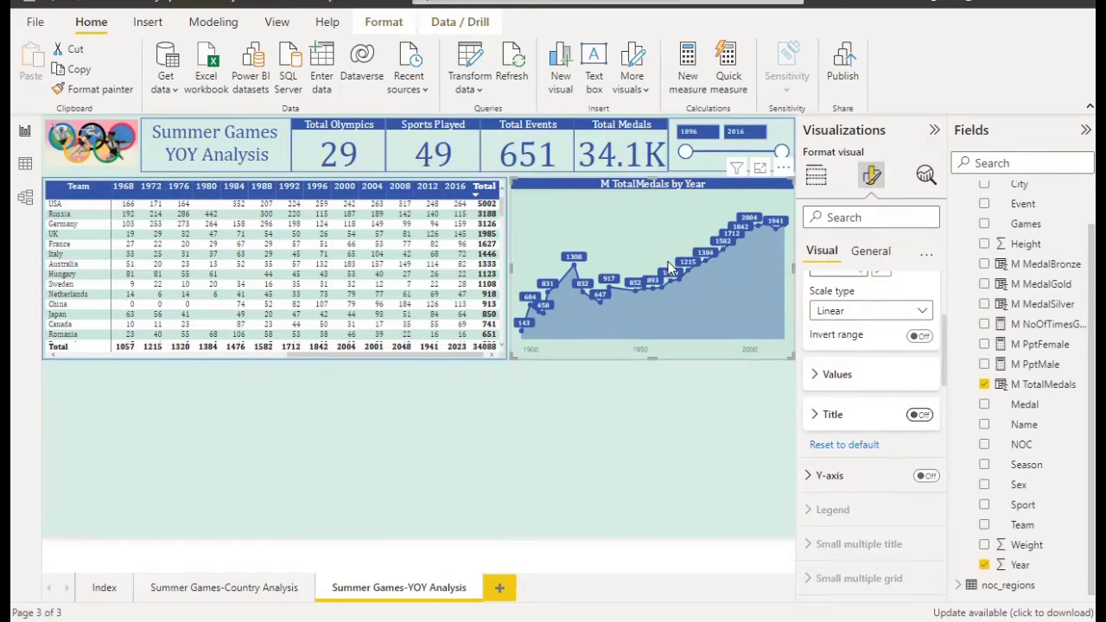
left_click(473, 388)
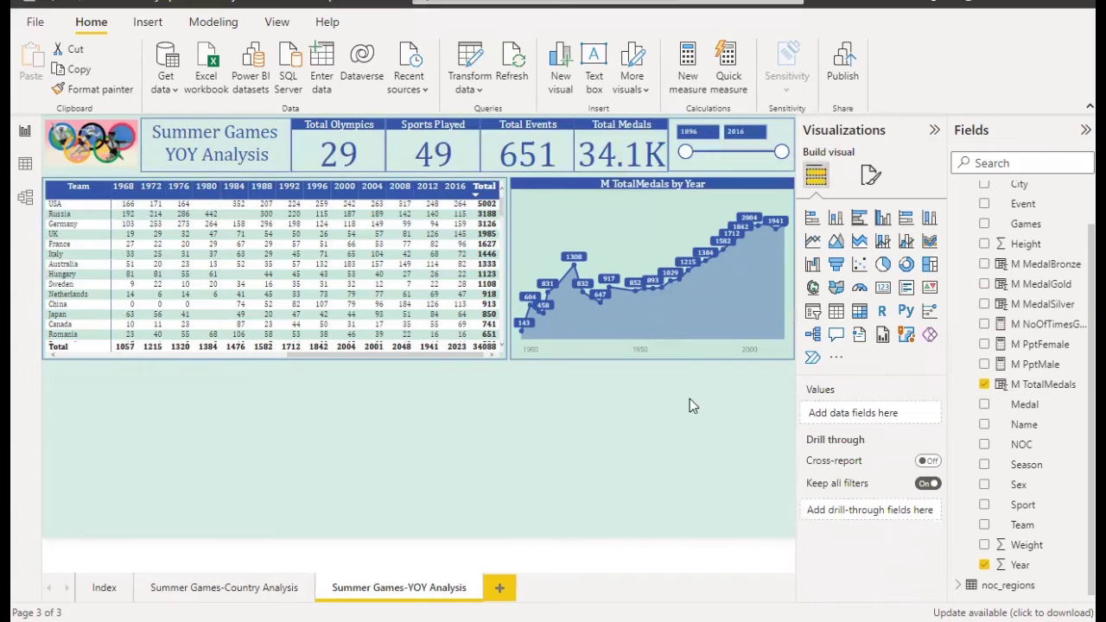
Replace the area chart's title text with "Medal Count by Year".
left_click(704, 348)
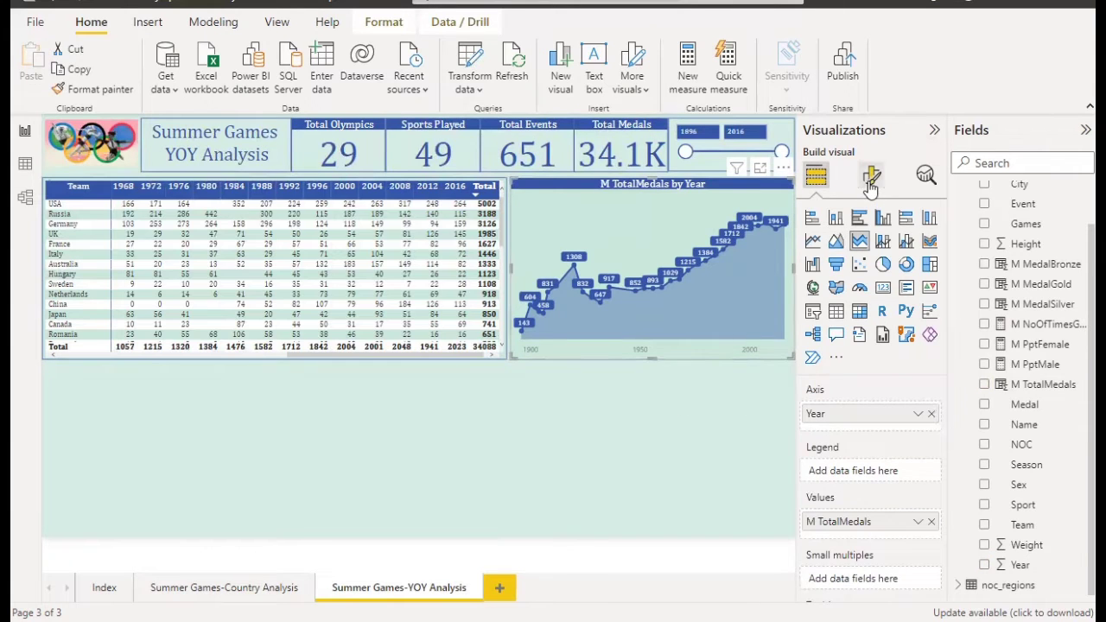
left_click(871, 177)
left_click(870, 250)
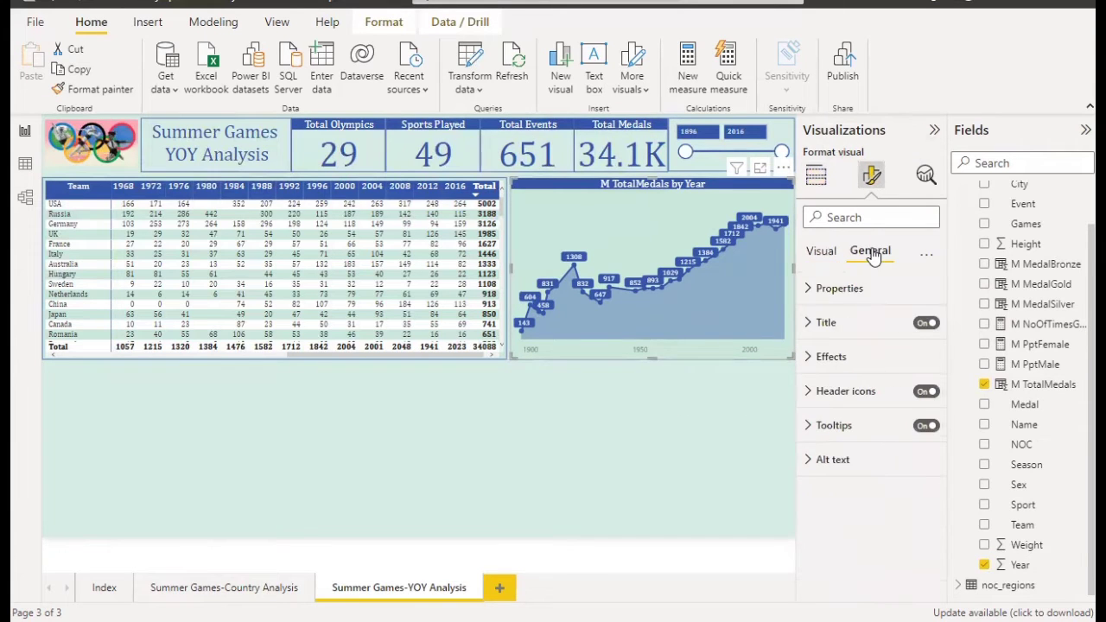
left_click(866, 327)
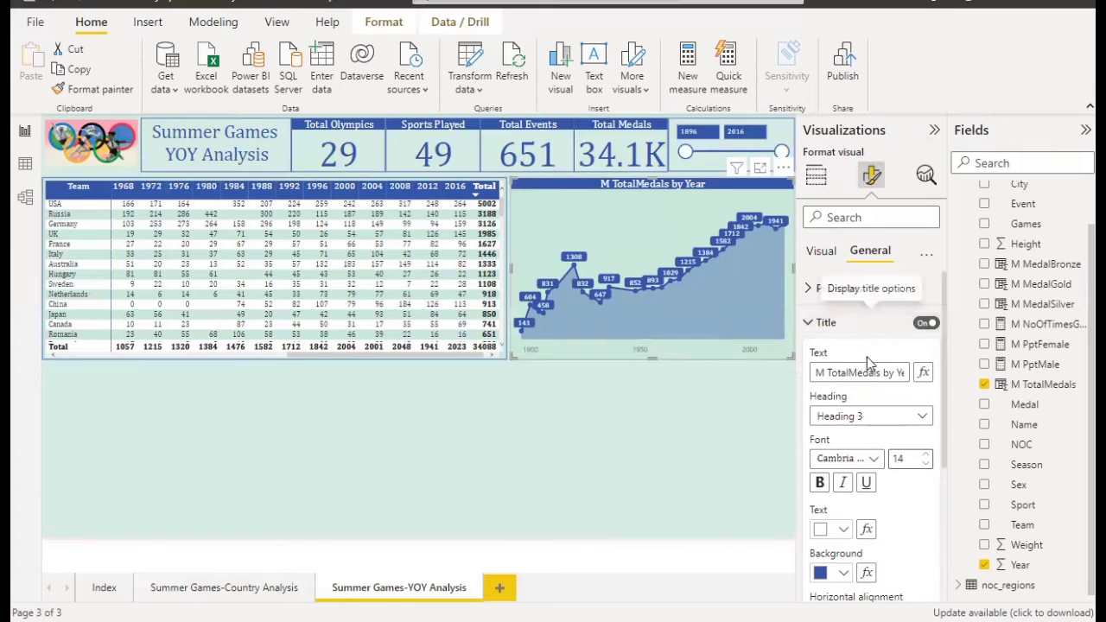
left_click(827, 372)
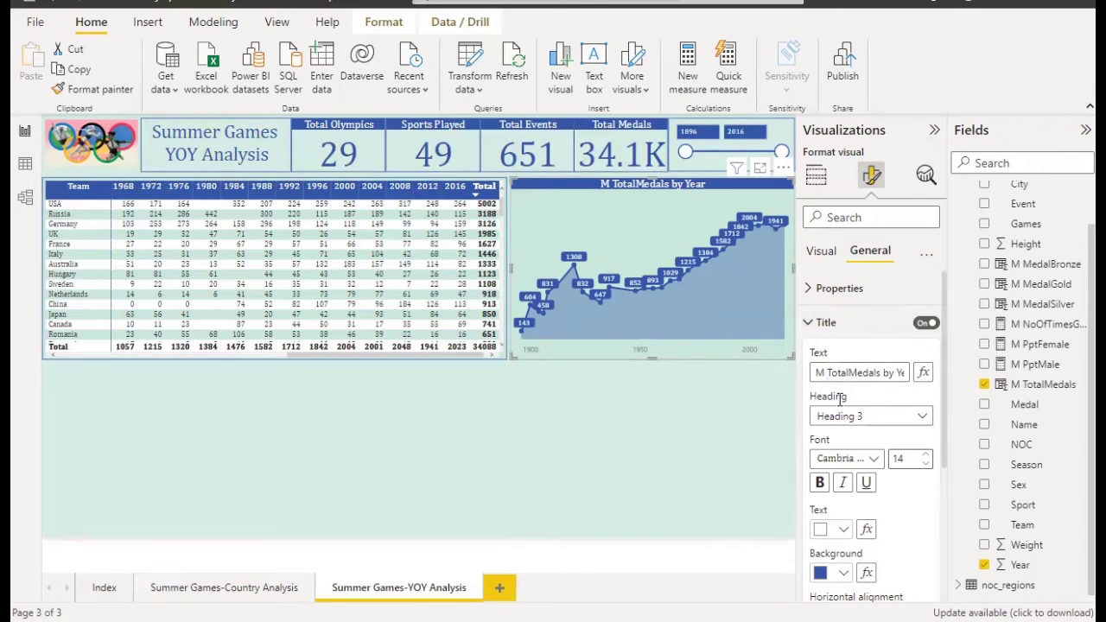
key("BackSpace")
key("BackSpace")
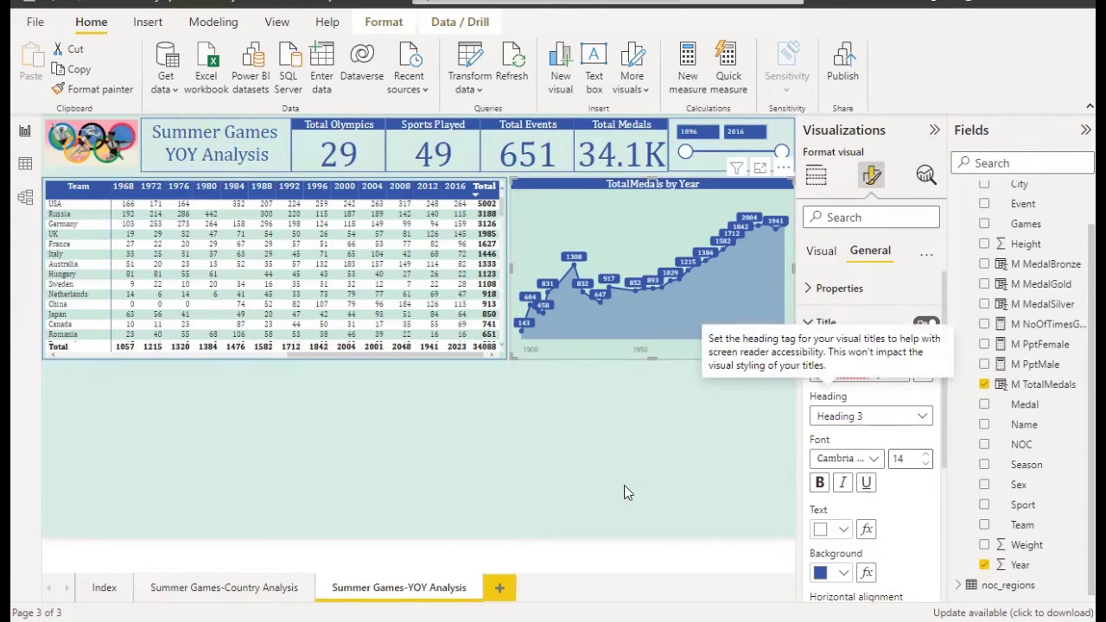
key("Delete")
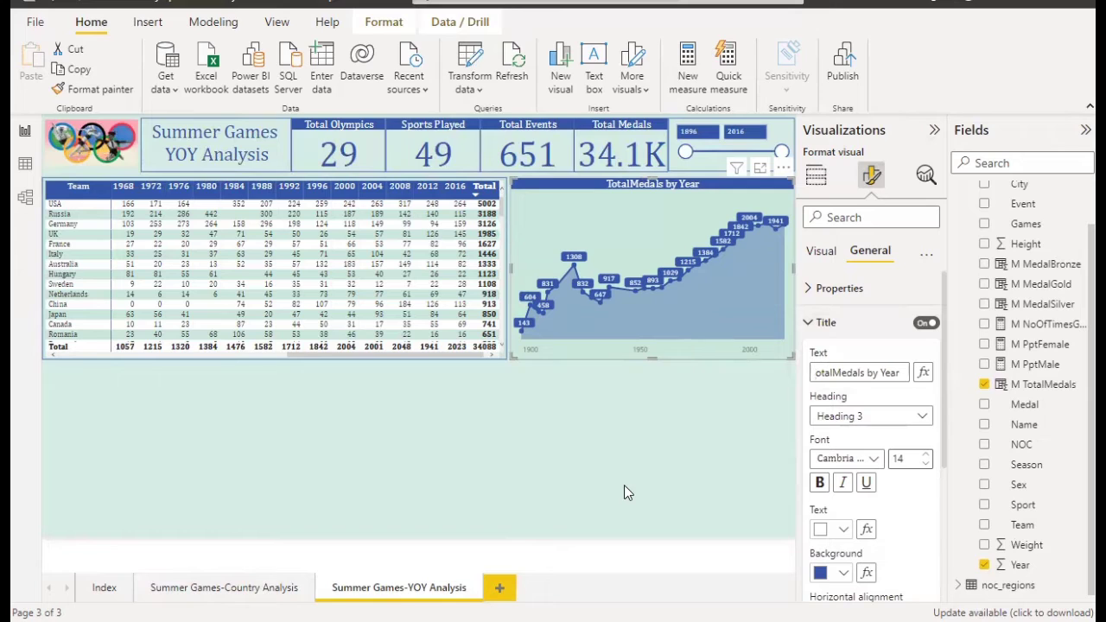
key("ctrl+a")
key("Delete")
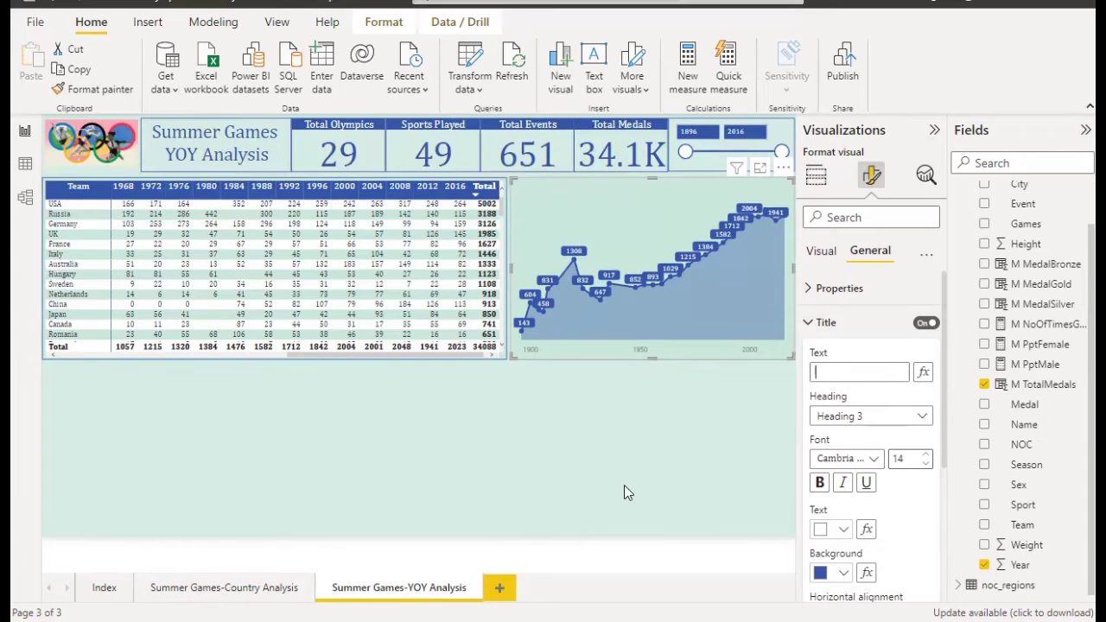
type("Medal")
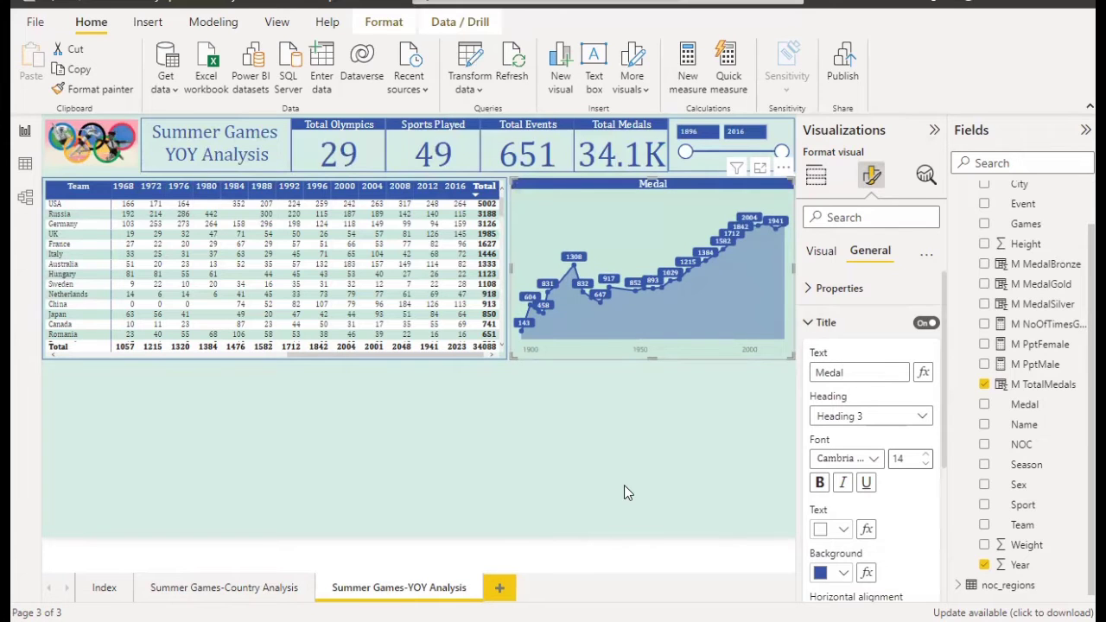
type(" Cu")
key("BackSpace")
type("ount b")
key("BackSpace")
type("y")
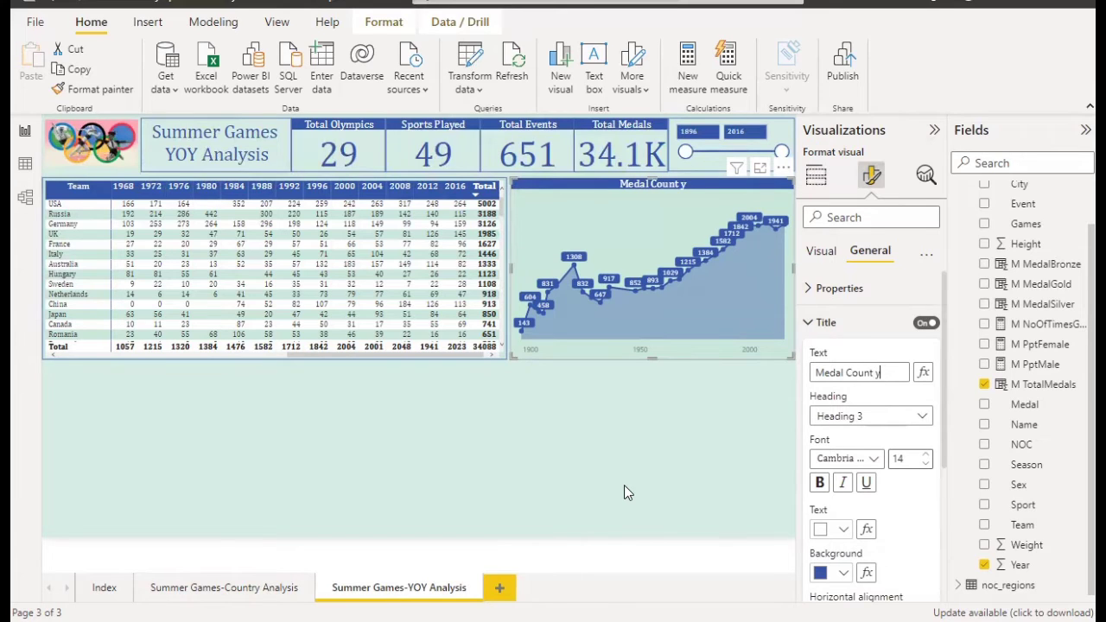
key("BackSpace")
type("by Y")
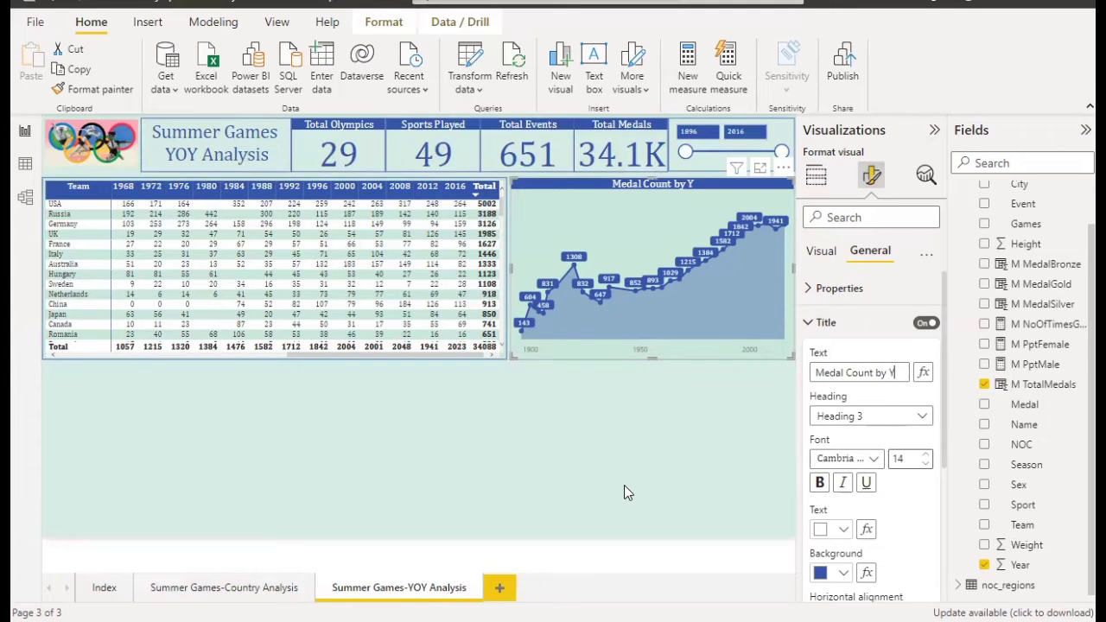
type("ear")
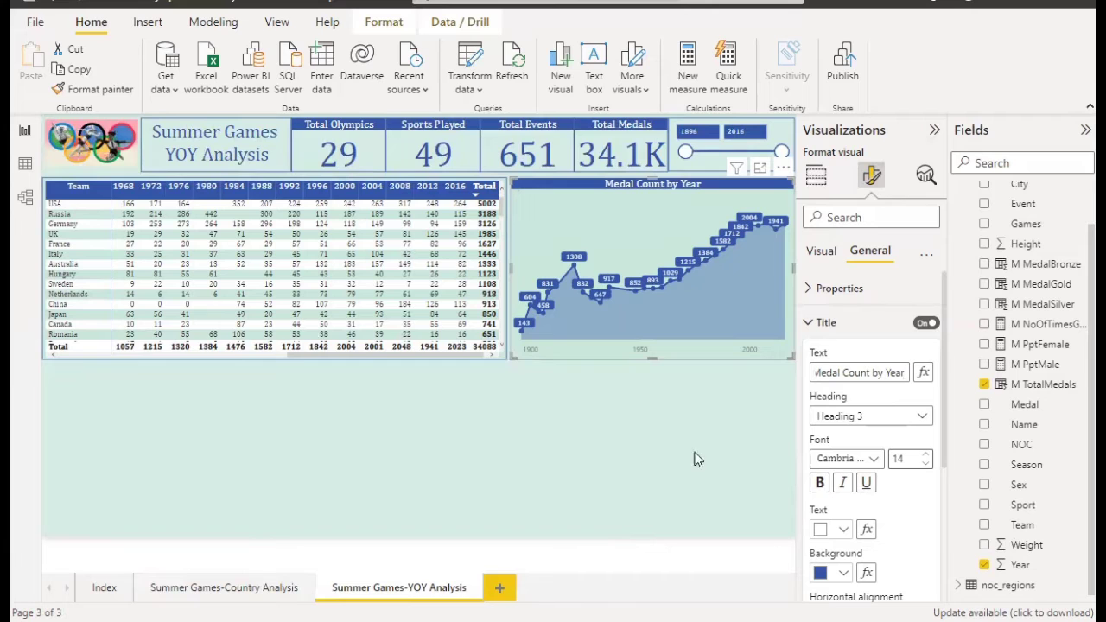
left_click(630, 406)
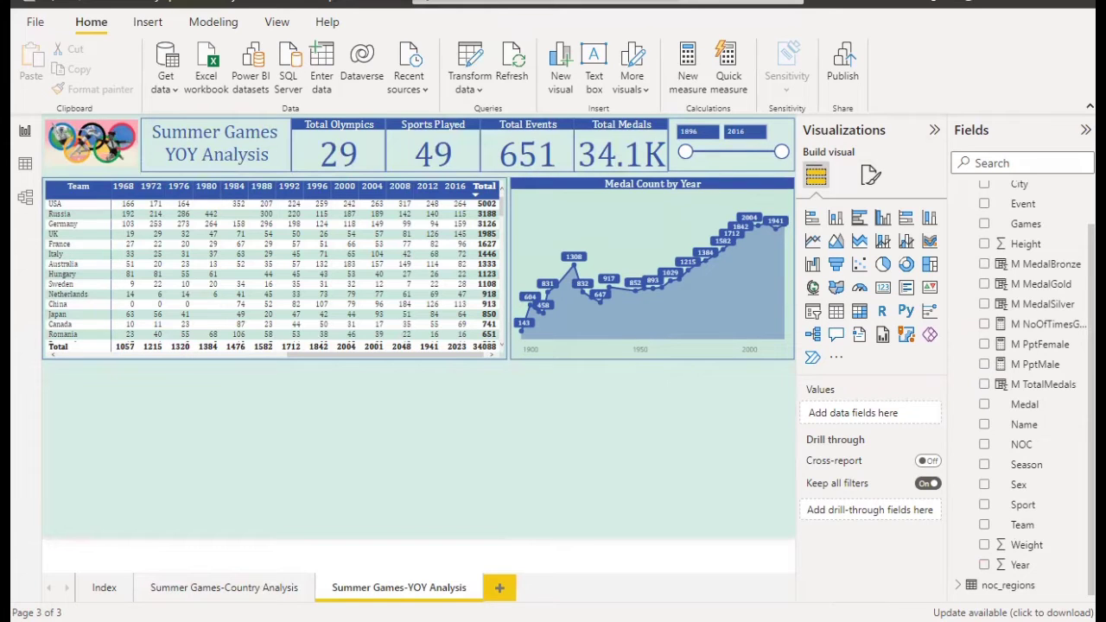
Add a line chart below the medals matrix, matching its width, with Year on the axis and the count of Team as values.
left_click(814, 245)
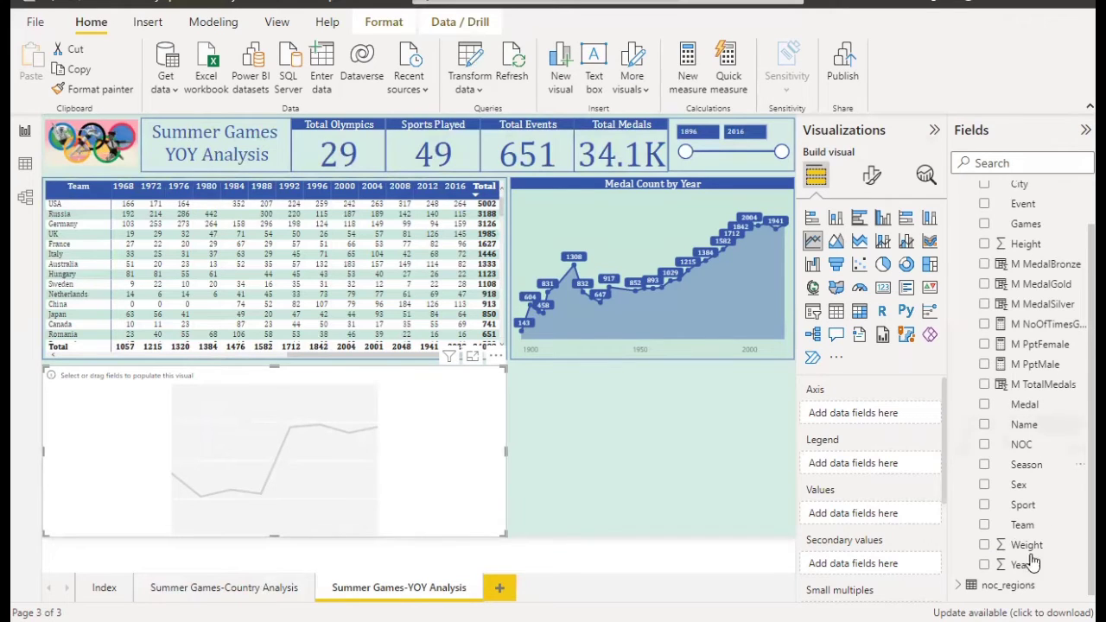
left_click_drag(1008, 572, 840, 413)
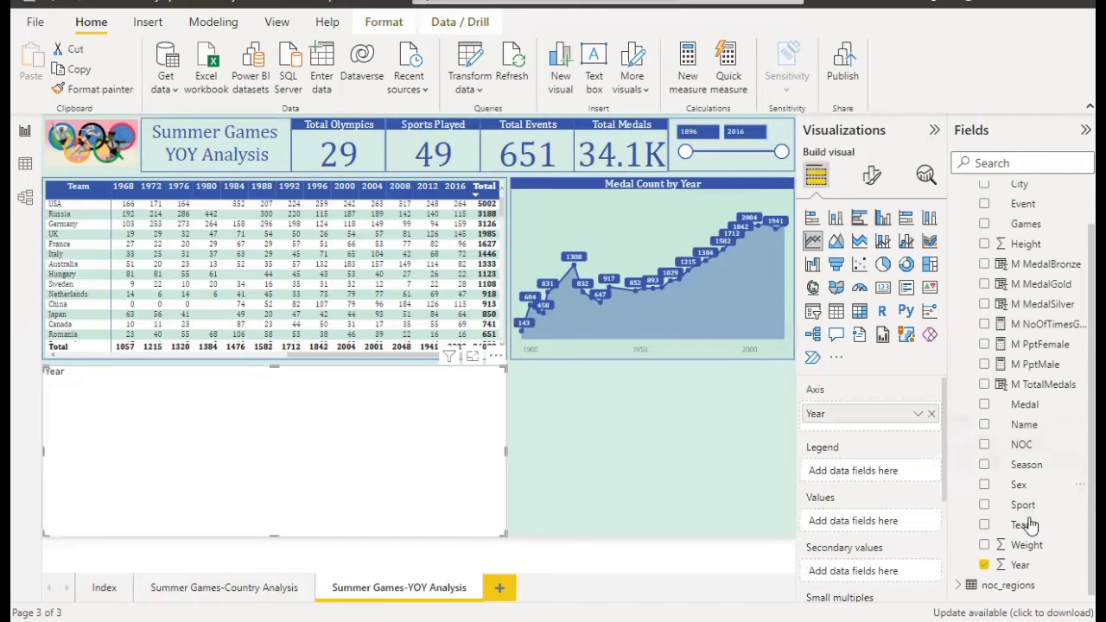
mouse_move(1025, 521)
left_mouse_down()
mouse_move(987, 541)
mouse_move(836, 518)
mouse_move(867, 519)
left_mouse_up()
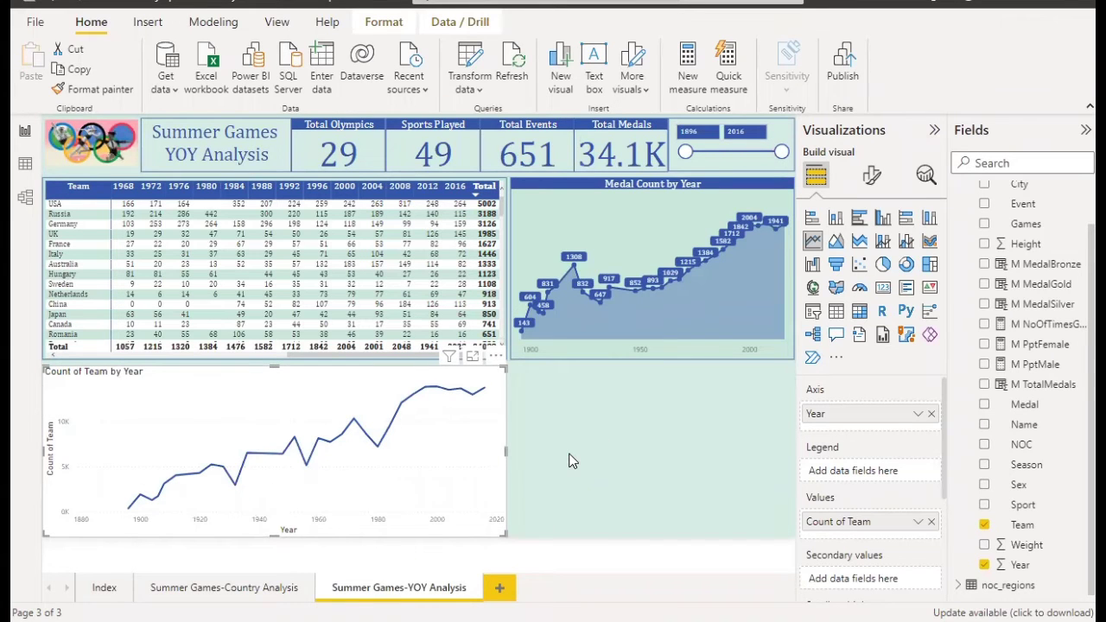
Copy the area chart's formatting onto the new line chart with Format painter.
left_click(577, 354)
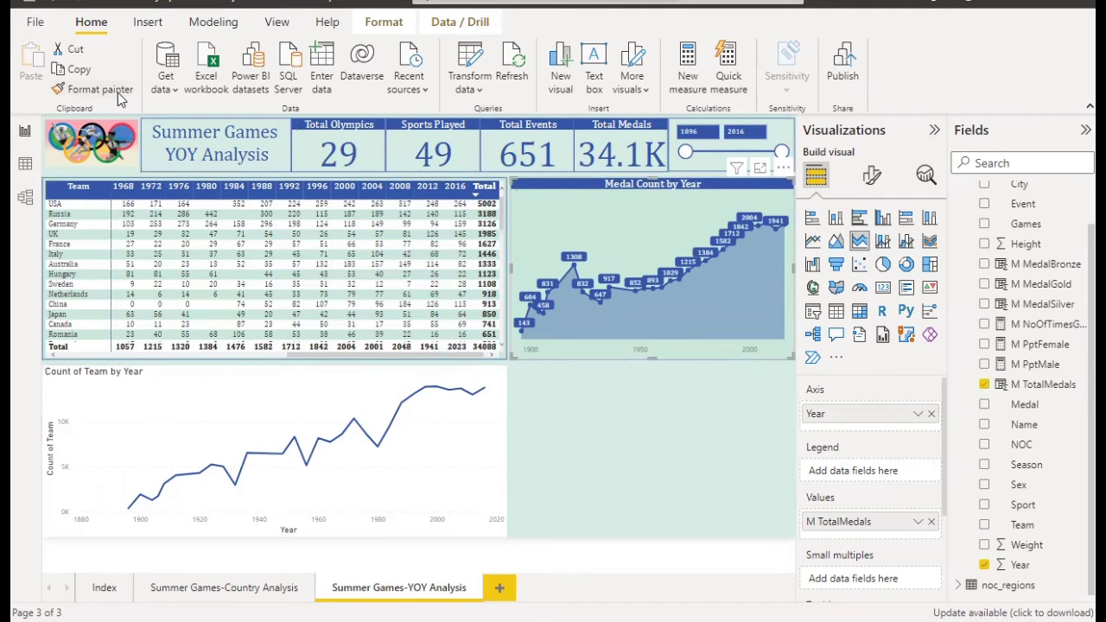
left_click(108, 93)
left_click(259, 409)
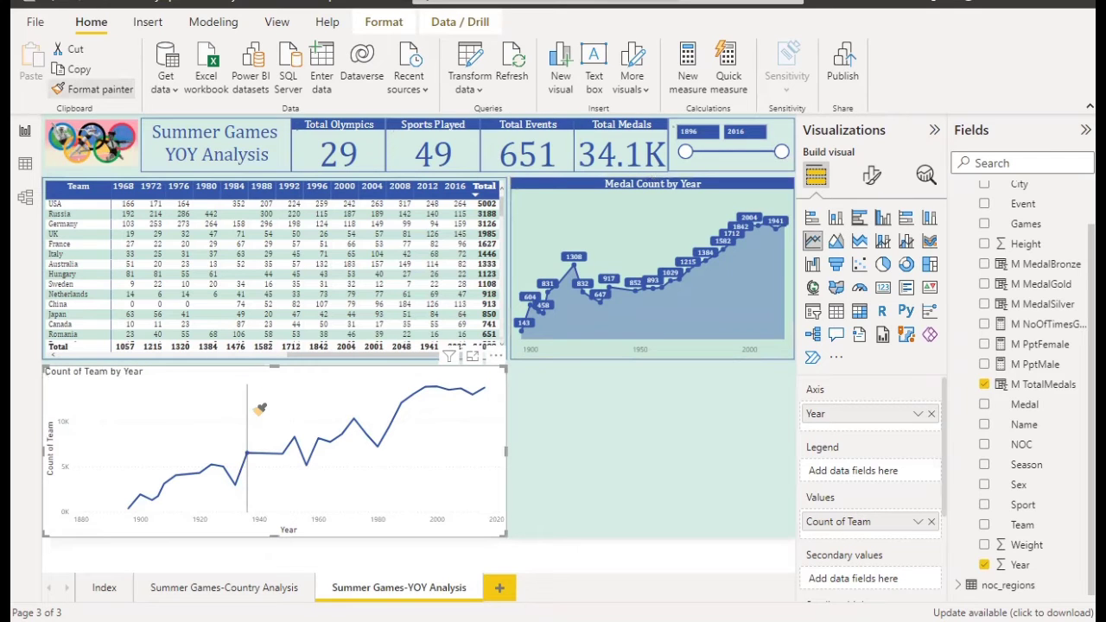
left_click(251, 402)
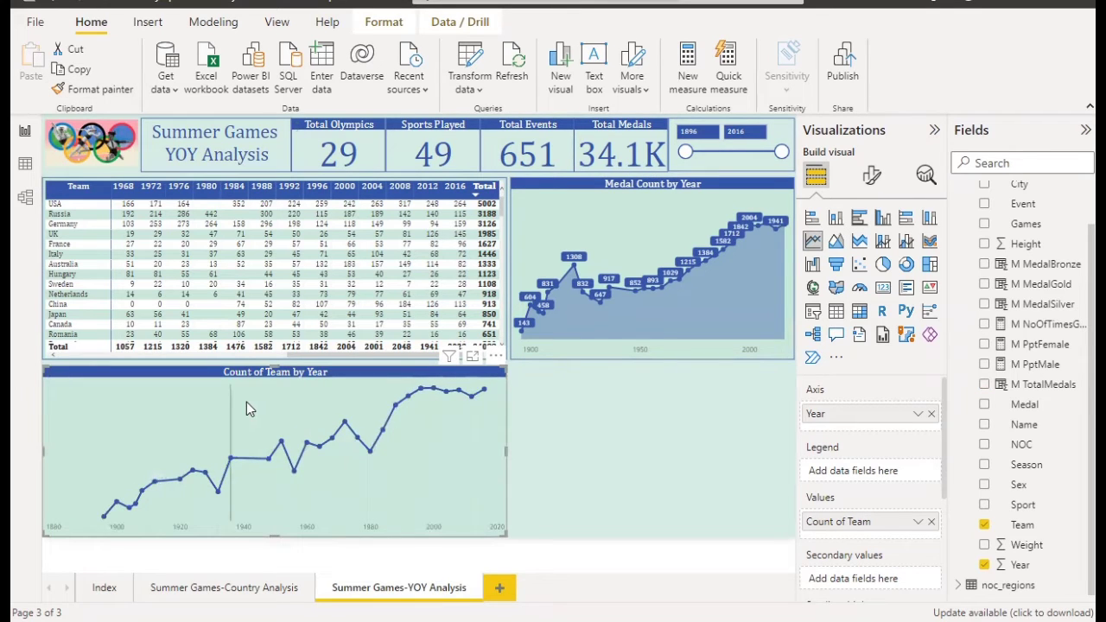
Set the minimum of the line chart's X-axis range to 1896.
left_click(872, 177)
left_click(829, 290)
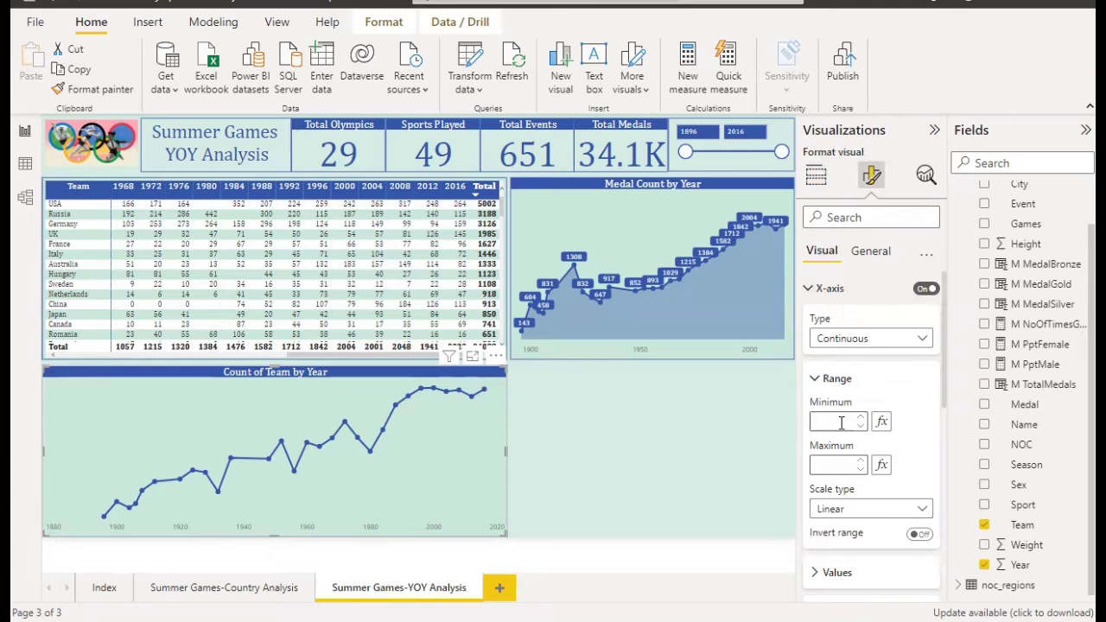
type("186")
key("BackSpace")
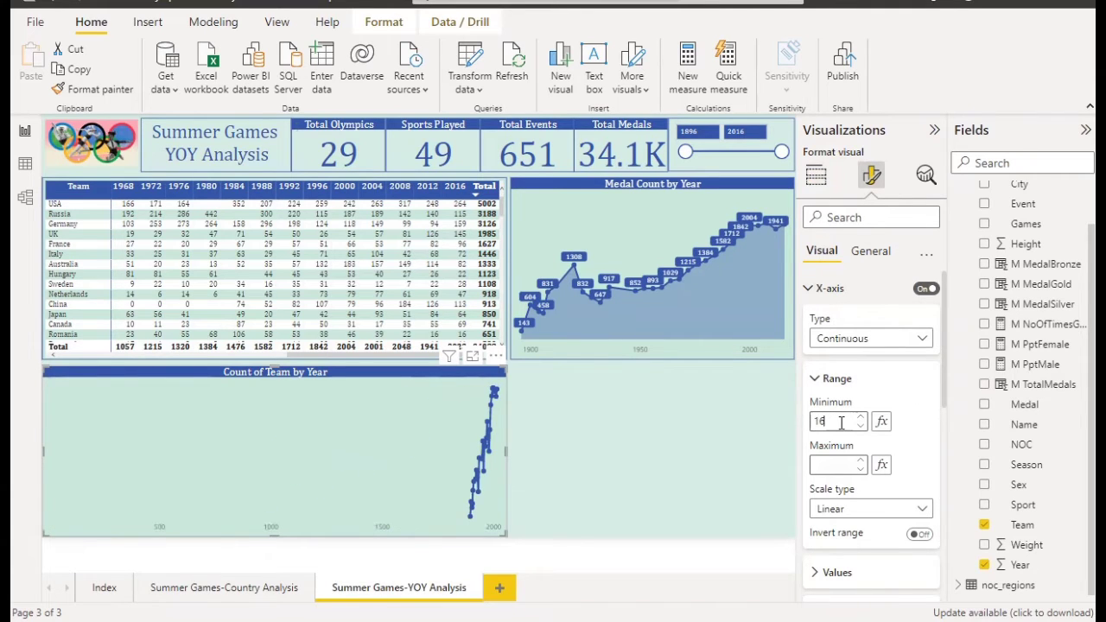
left_click_drag(841, 422, 815, 422)
type("1896")
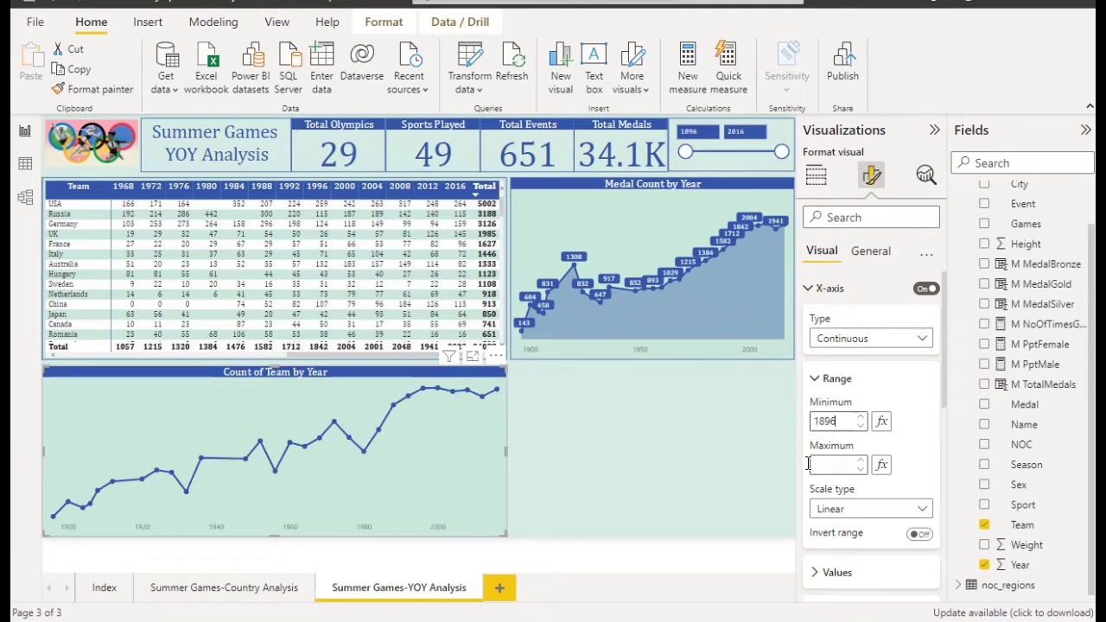
left_click(658, 446)
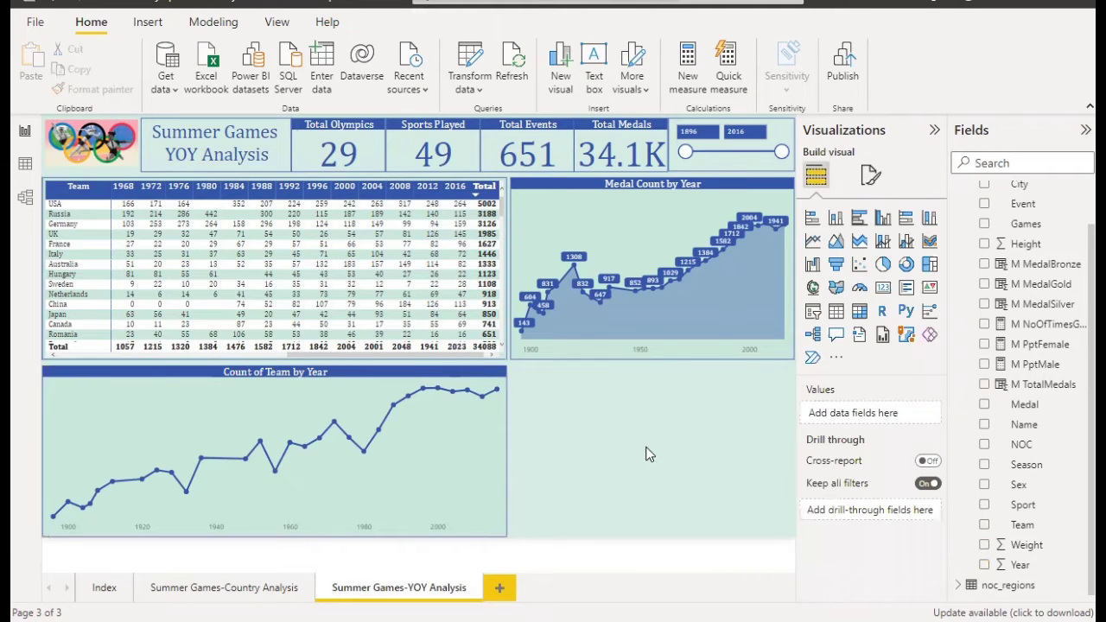
Turn on data labels for the line chart, trying series labels but leaving them off.
left_click(871, 176)
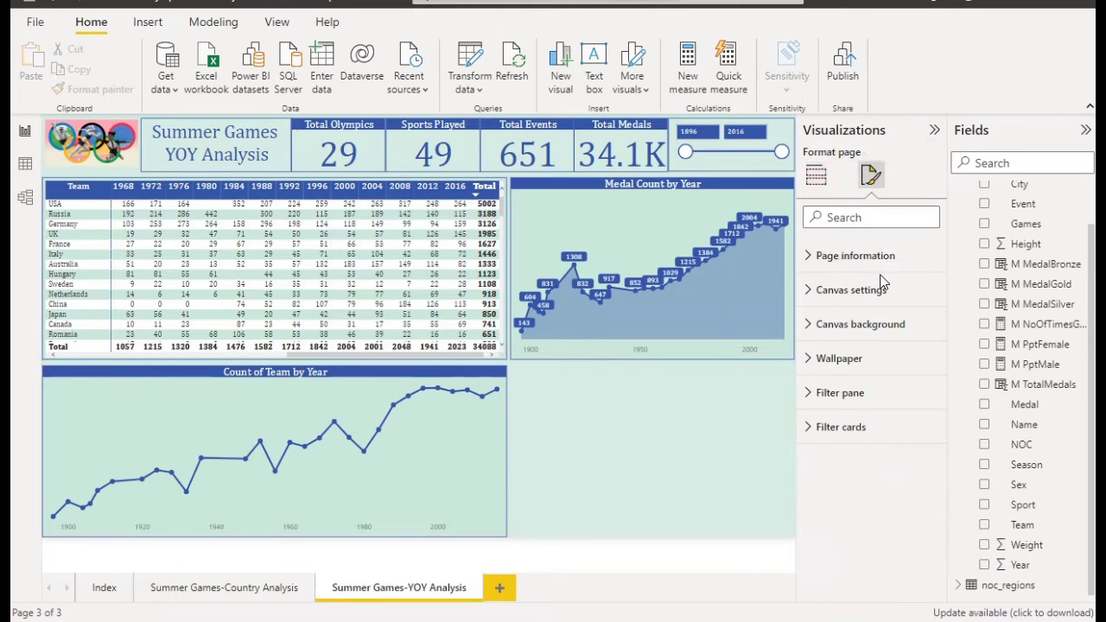
left_click(452, 448)
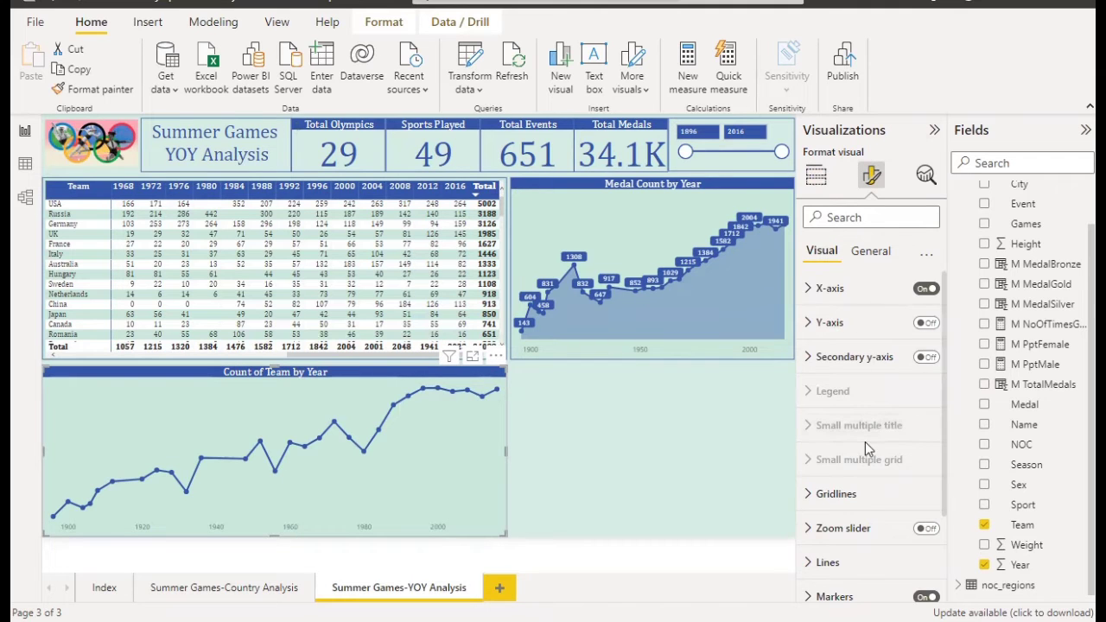
scroll(864, 442, "down", 3)
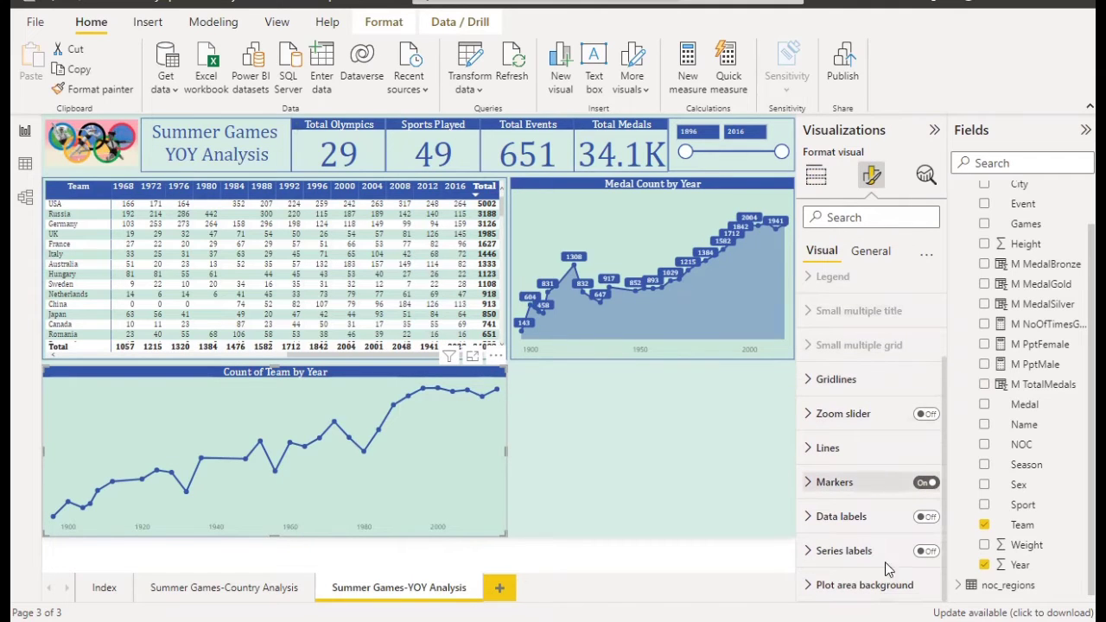
left_click(925, 517)
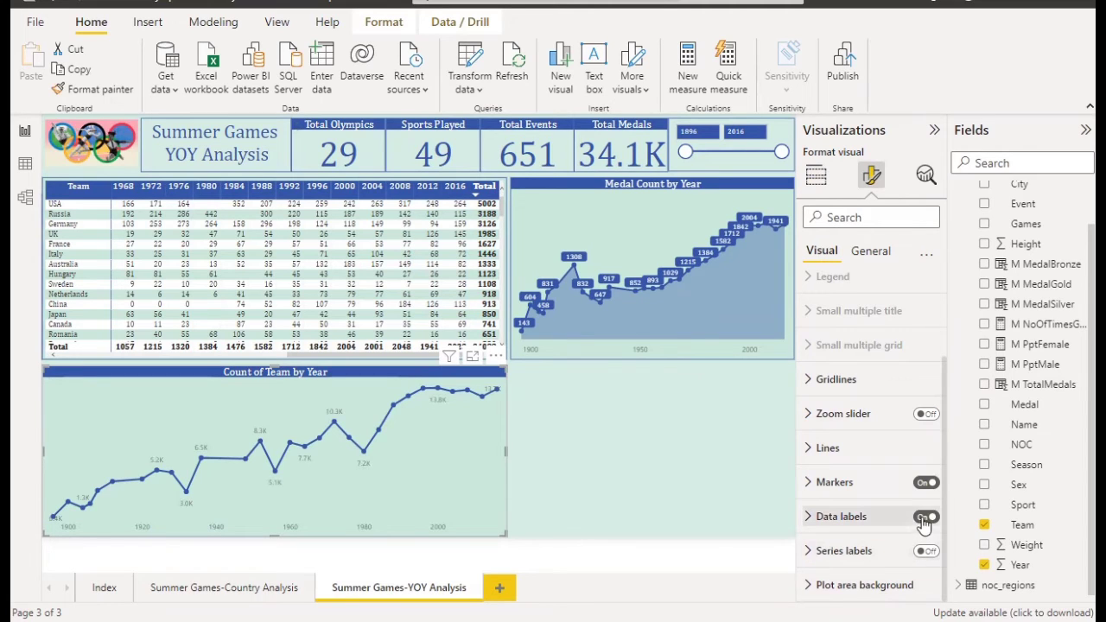
left_click(927, 553)
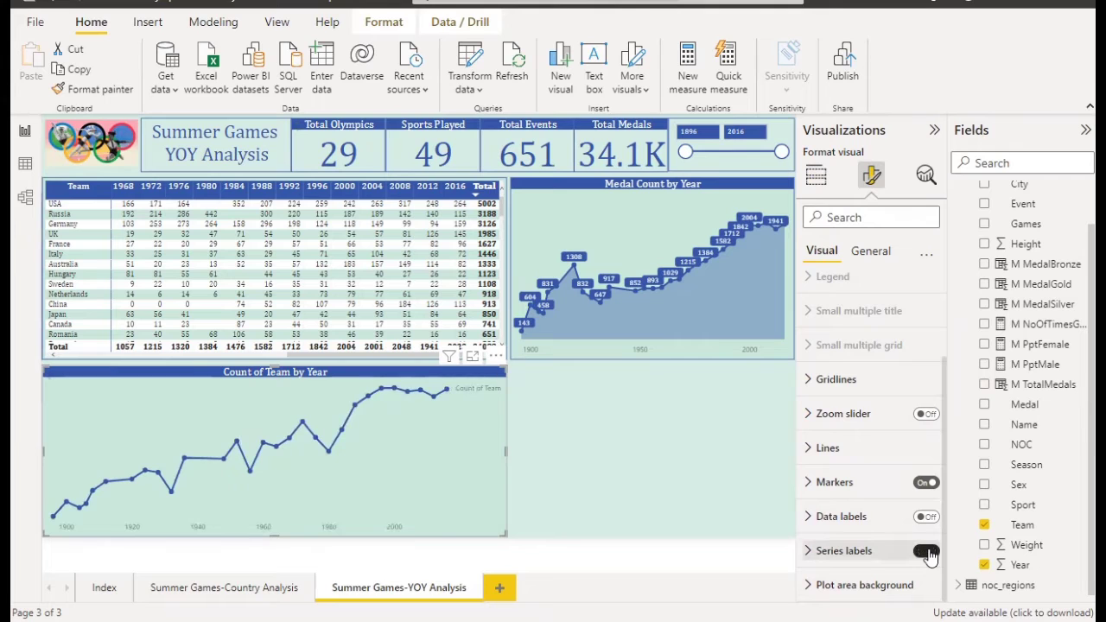
left_click(927, 553)
left_click(925, 517)
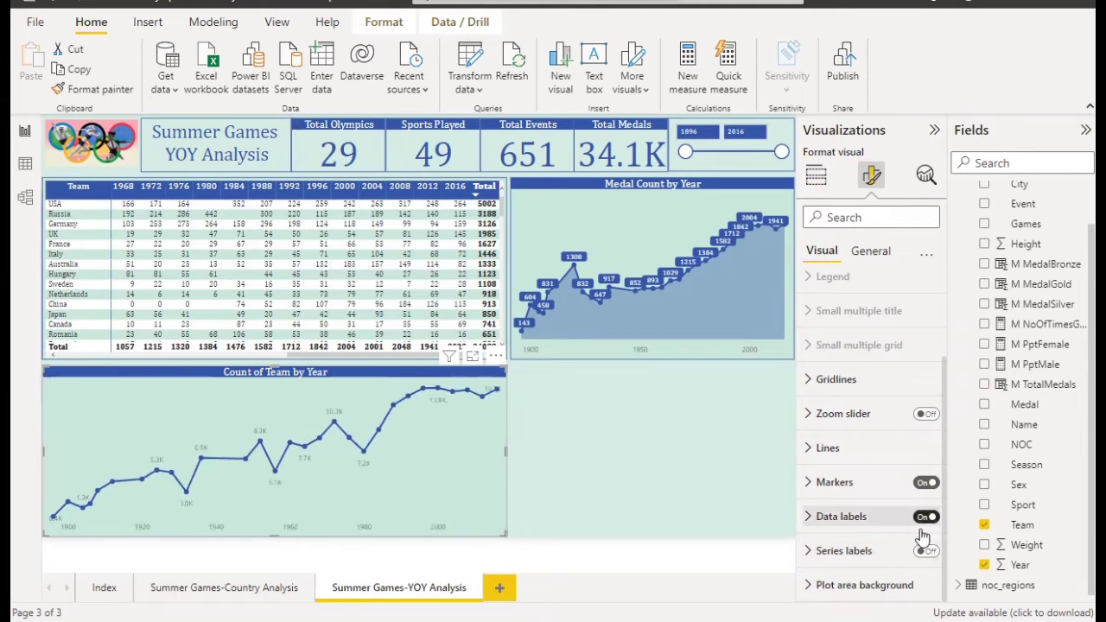
Turn on the background behind the line chart's data labels.
left_click(865, 527)
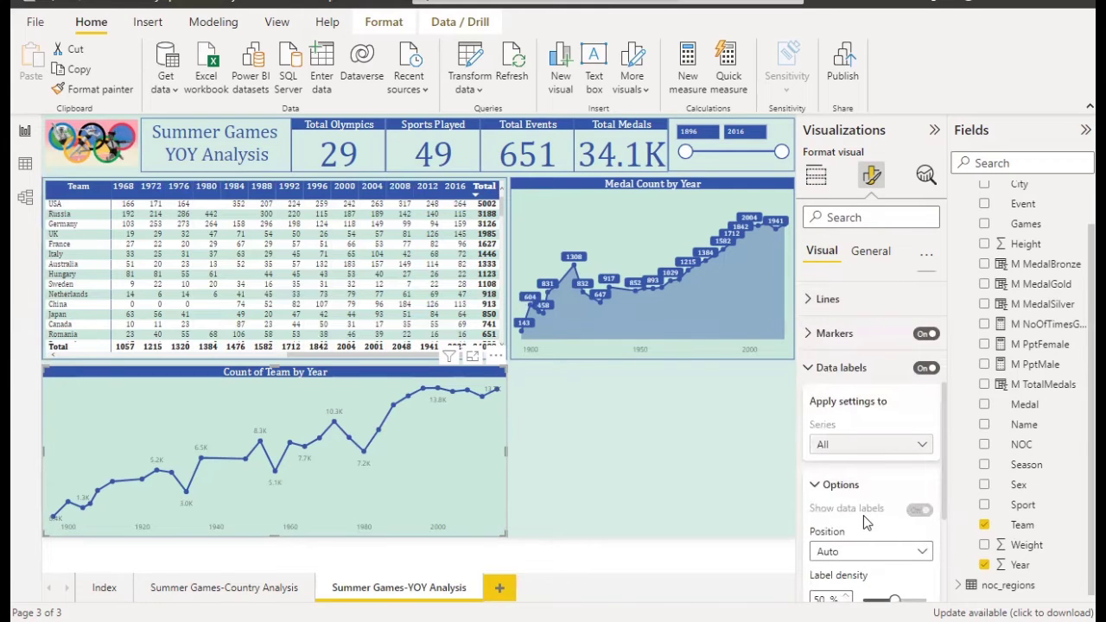
scroll(863, 515, "down", 1)
scroll(855, 526, "down", 3)
left_click(917, 490)
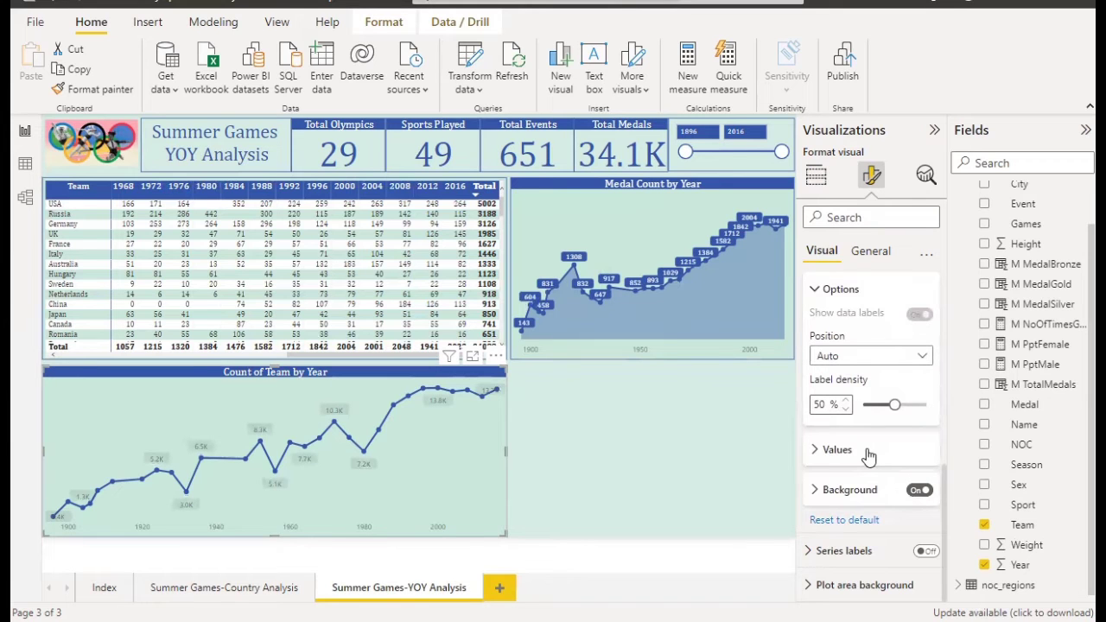
Set the line chart's data label values to the Cambria font in white.
left_click(868, 455)
scroll(874, 399, "down", 2)
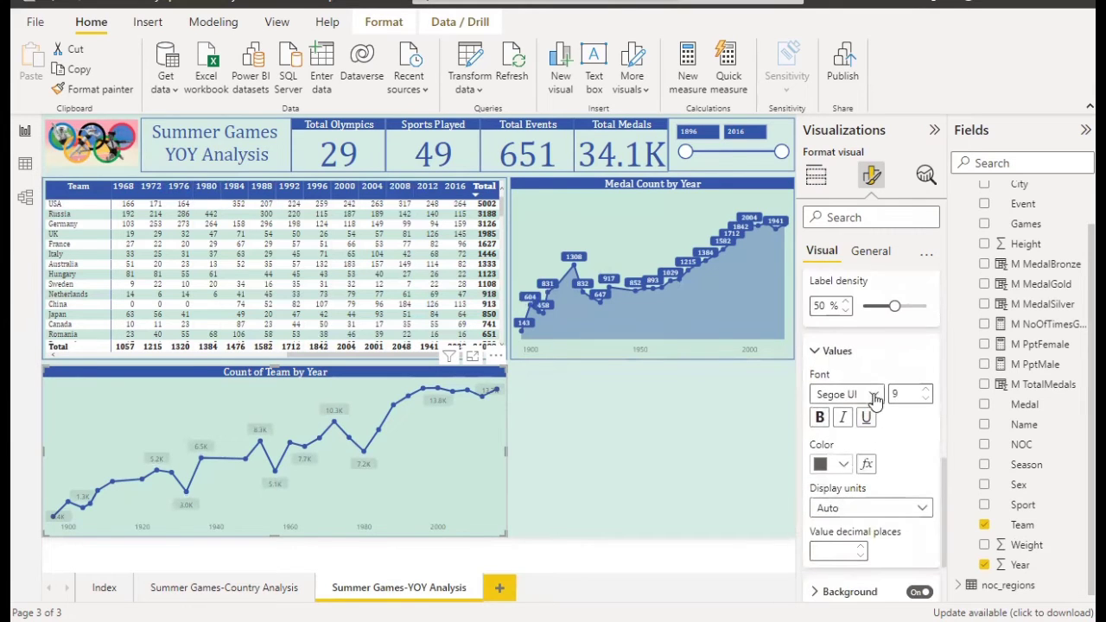
left_click(874, 396)
scroll(848, 277, "up", 5)
left_click(850, 229)
scroll(909, 447, "down", 1)
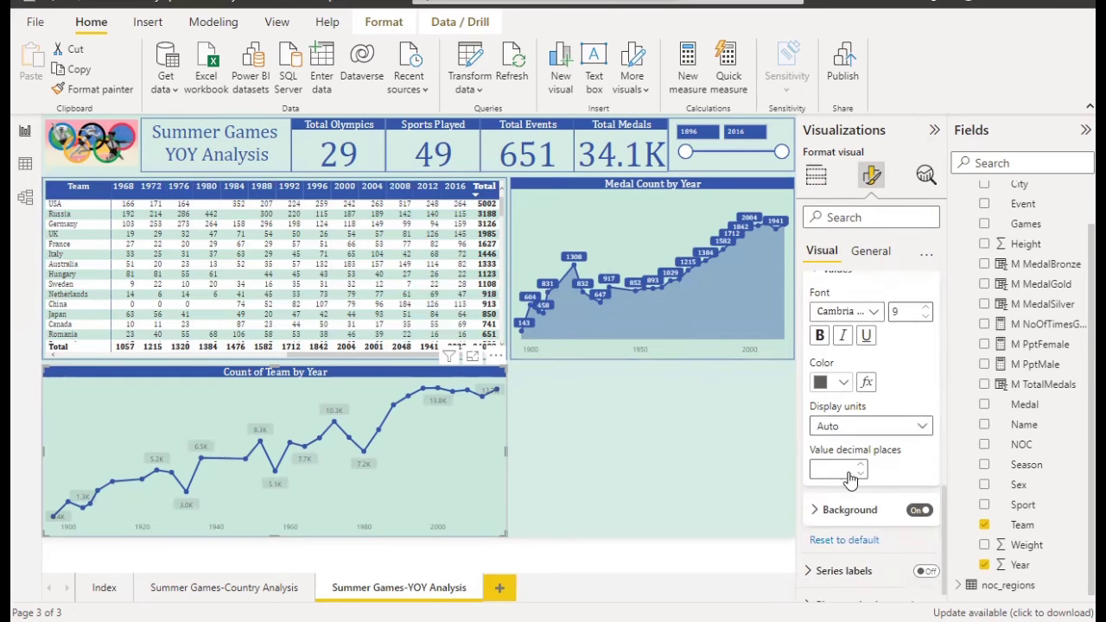
scroll(848, 387, "down", 1)
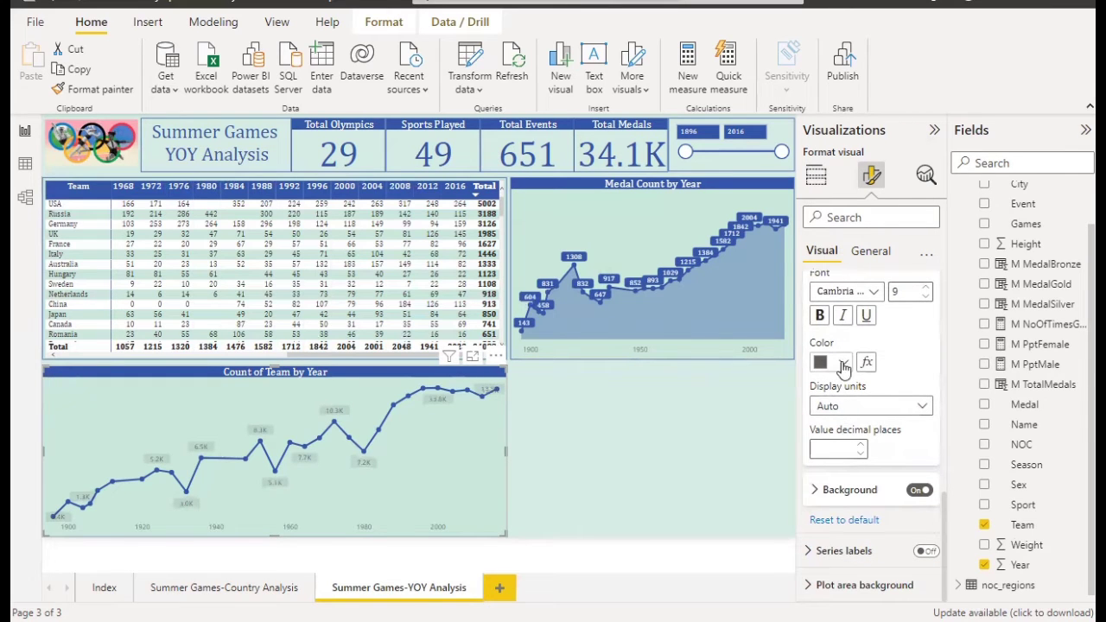
left_click(844, 364)
left_click(825, 292)
Colour the data label background dark blue and set its transparency to 0%.
left_click(872, 491)
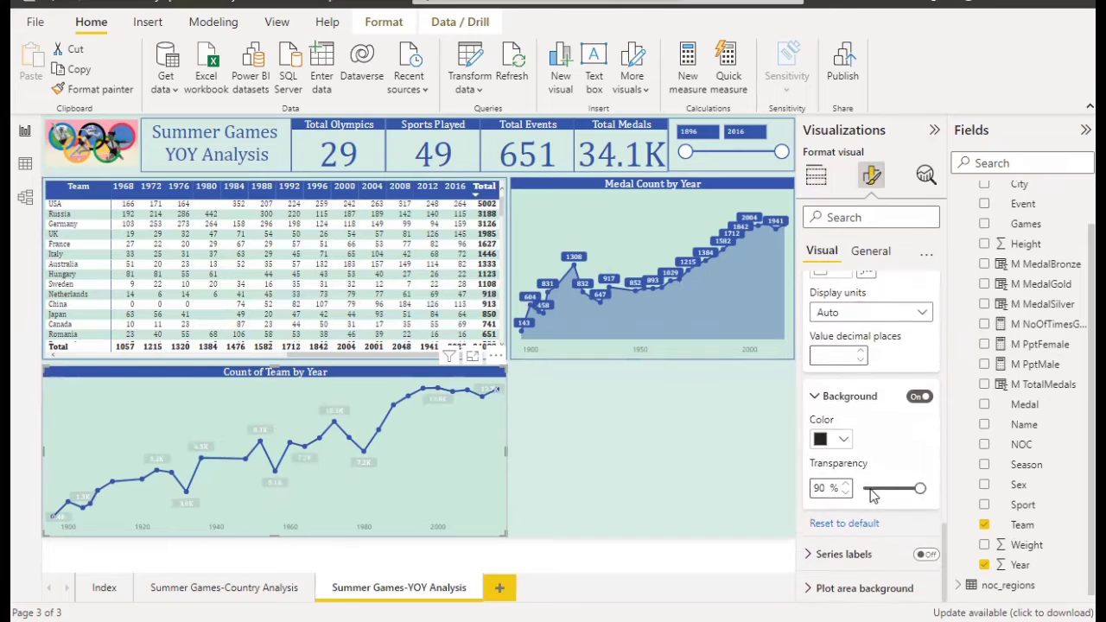
left_click(842, 436)
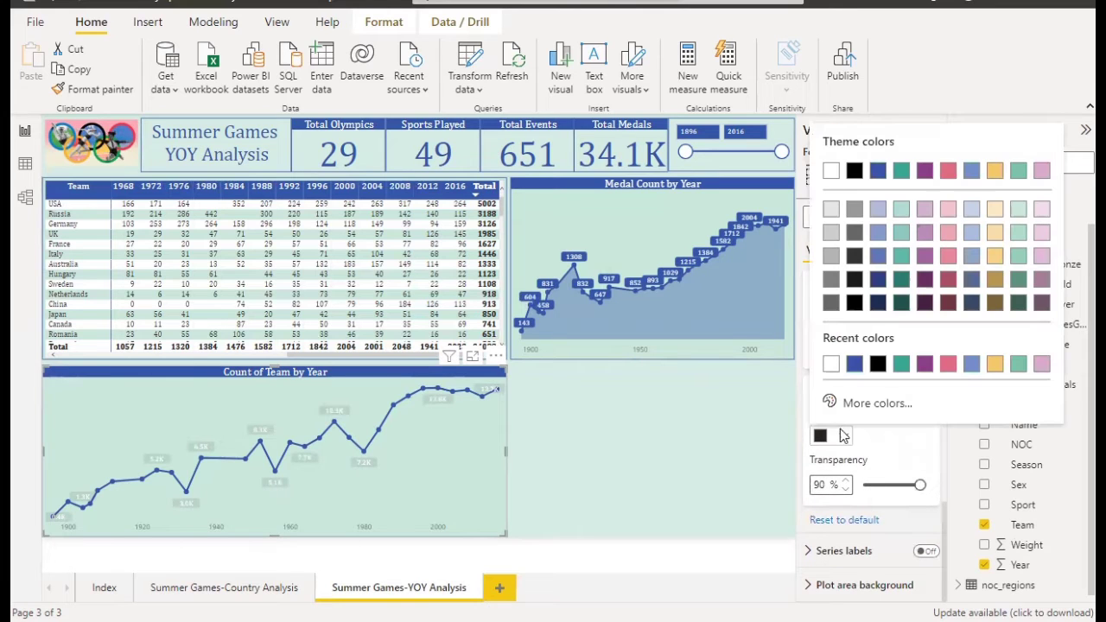
left_click(854, 363)
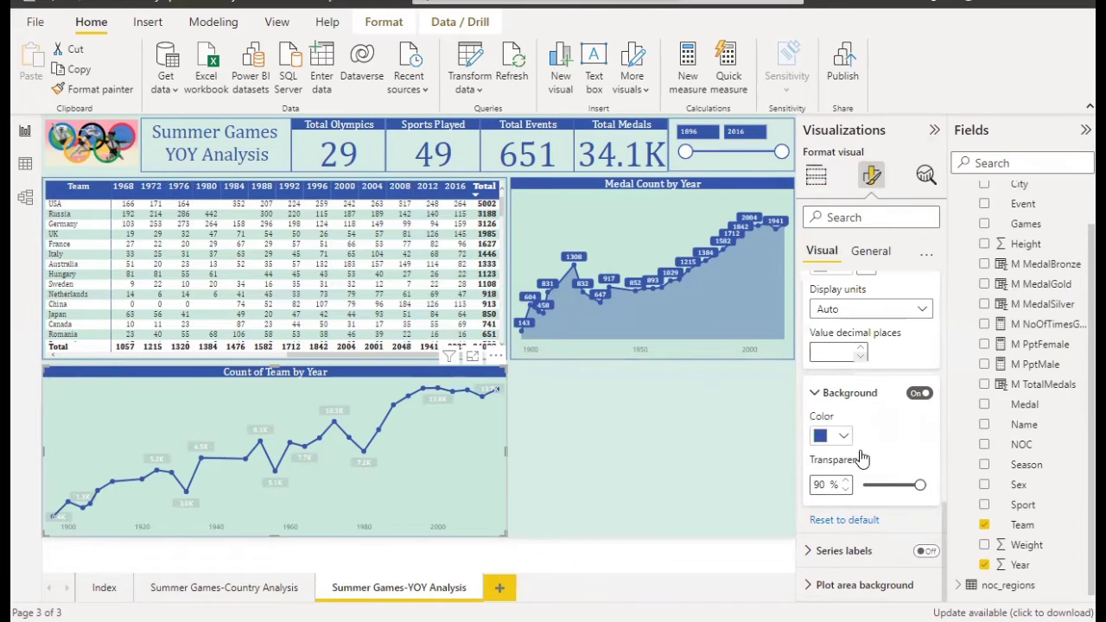
left_click(918, 488)
left_click_drag(918, 488, 863, 486)
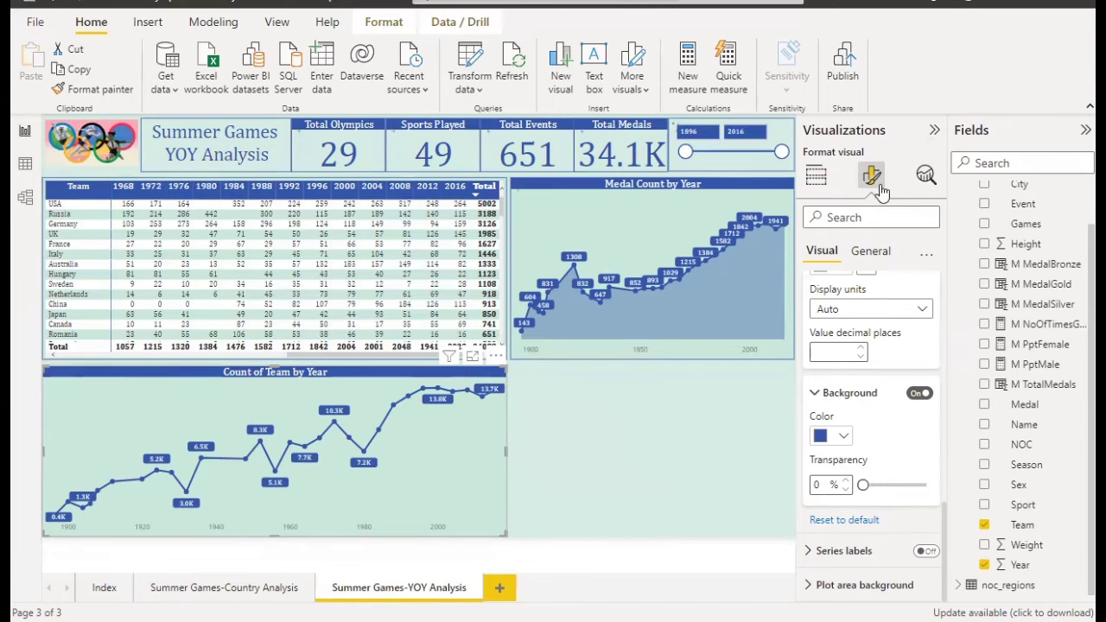
Change the line chart's title text to "Team Participated Per Year".
scroll(875, 324, "up", 5)
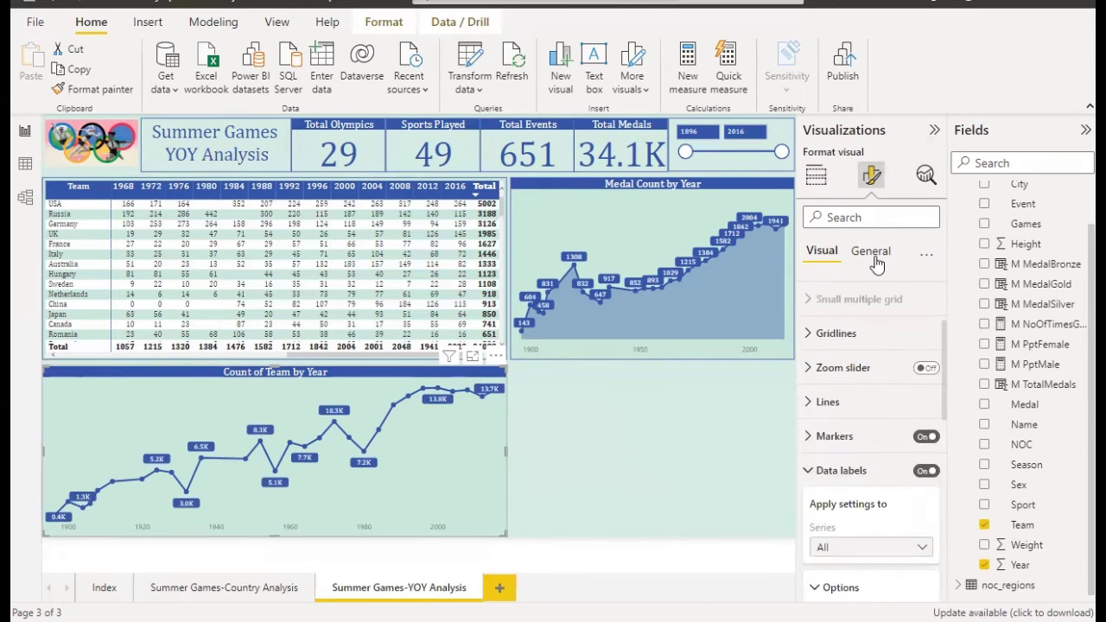
left_click(874, 259)
left_click(866, 321)
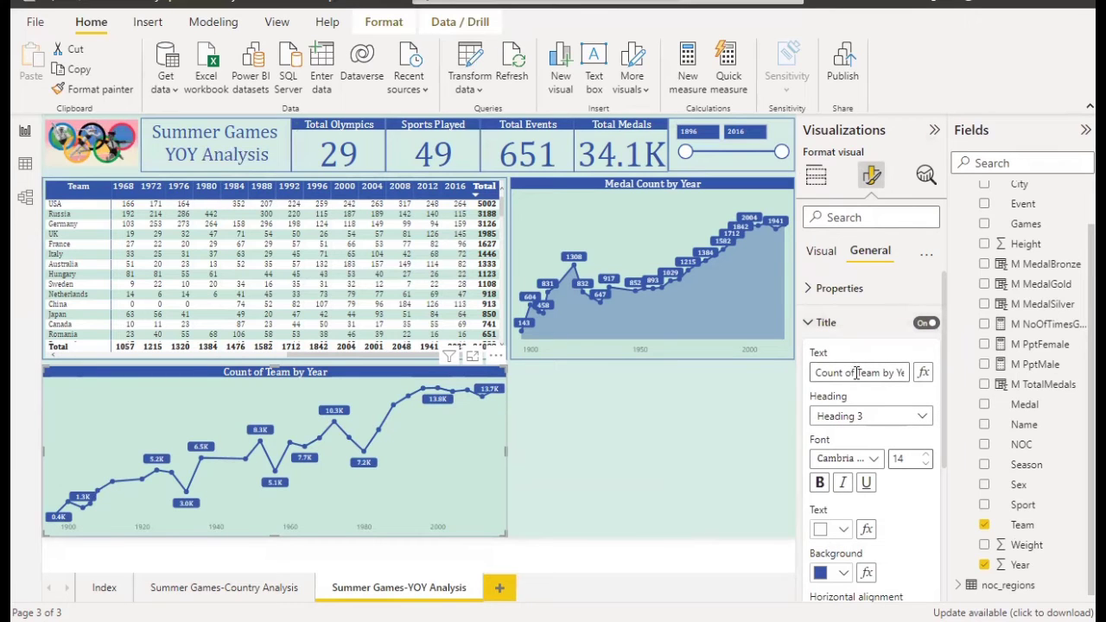
left_click_drag(857, 372, 816, 373)
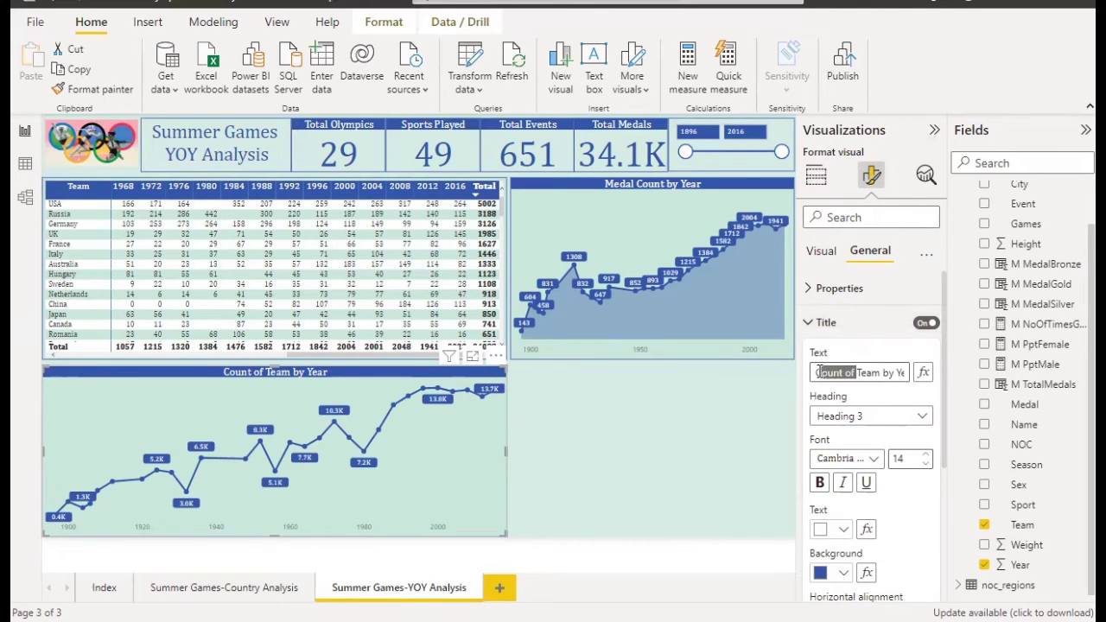
key("Delete")
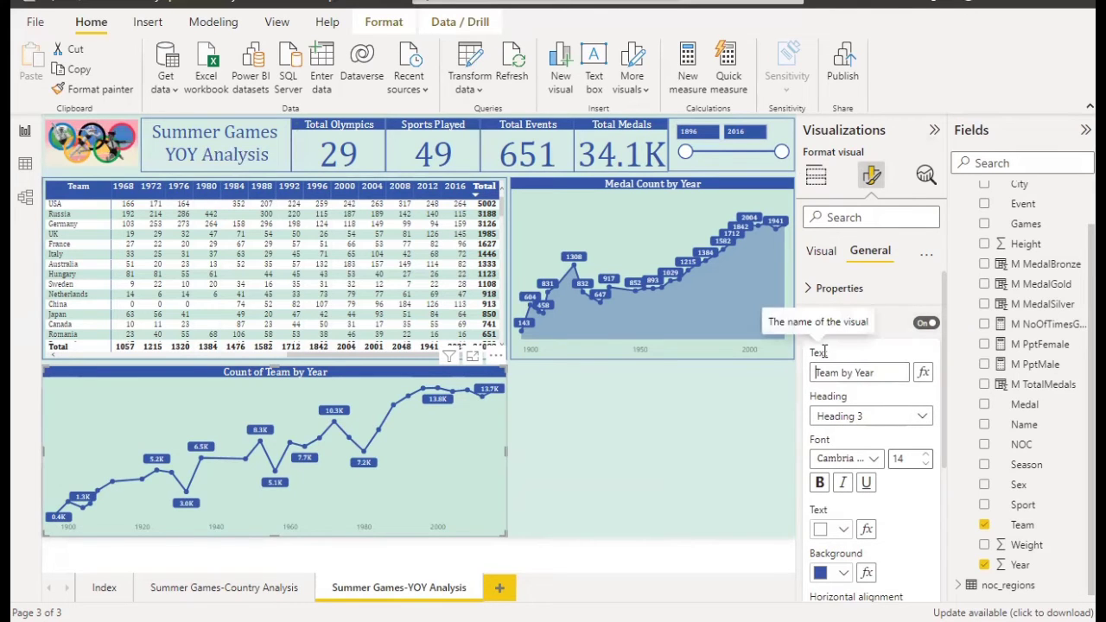
key("Right")
key("Right")
key("Right")
key("Right")
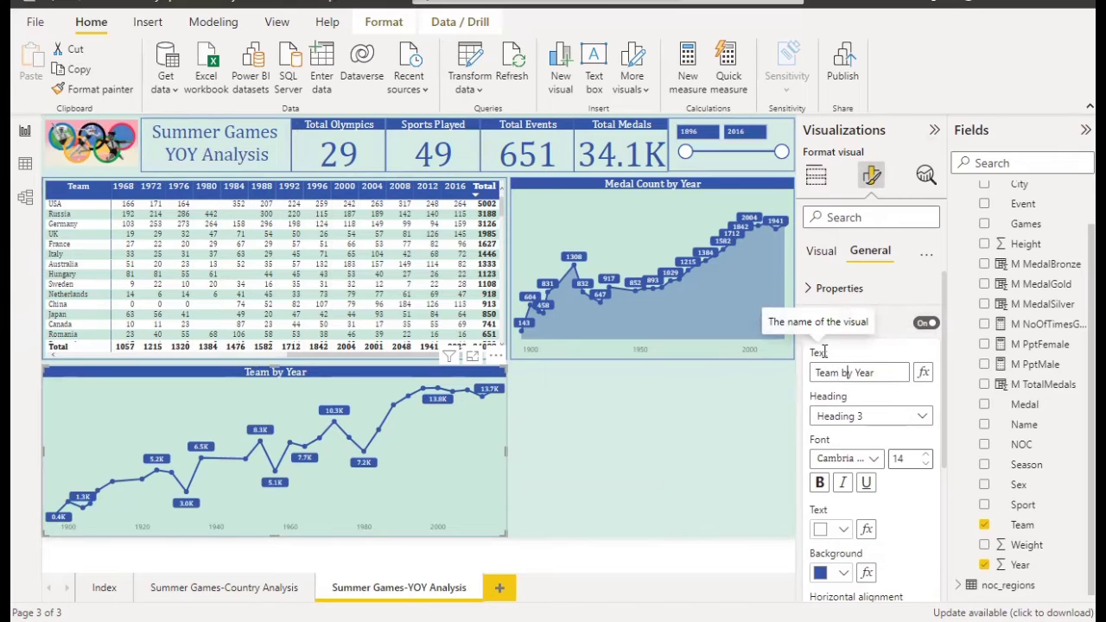
key("Delete")
key("Delete")
key("Delete")
key("Right")
key("Right")
key("Right")
key("Right")
type("p")
key("BackSpace")
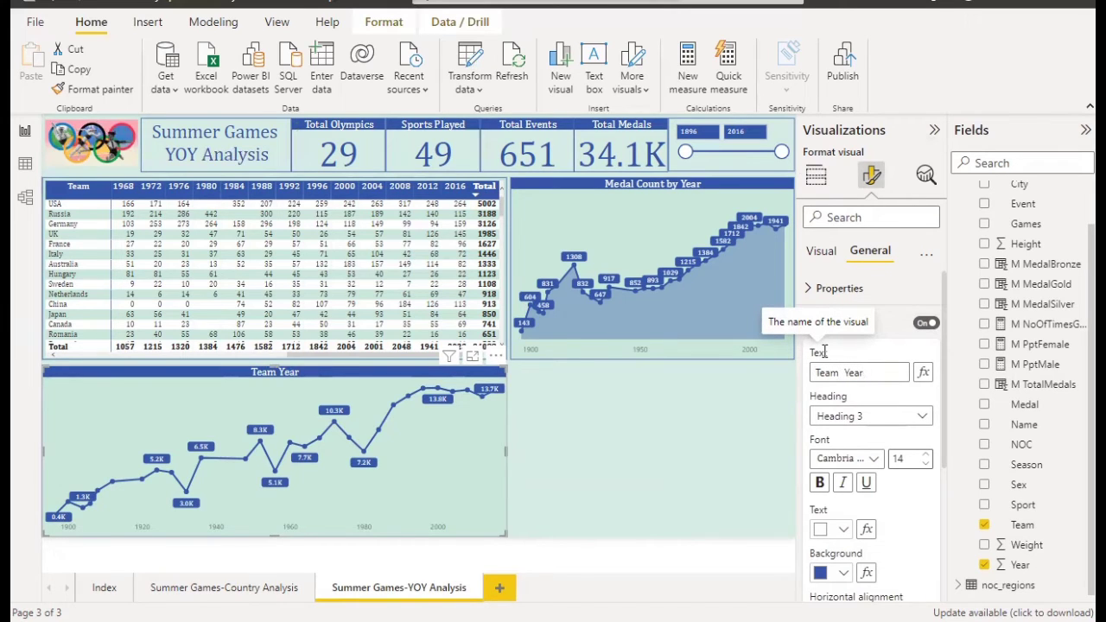
key("Left")
key("Left")
key("BackSpace")
key("BackSpace")
key("BackSpace")
key("BackSpace")
key("BackSpace")
key("BackSpace")
key("BackSpace")
type("Participated")
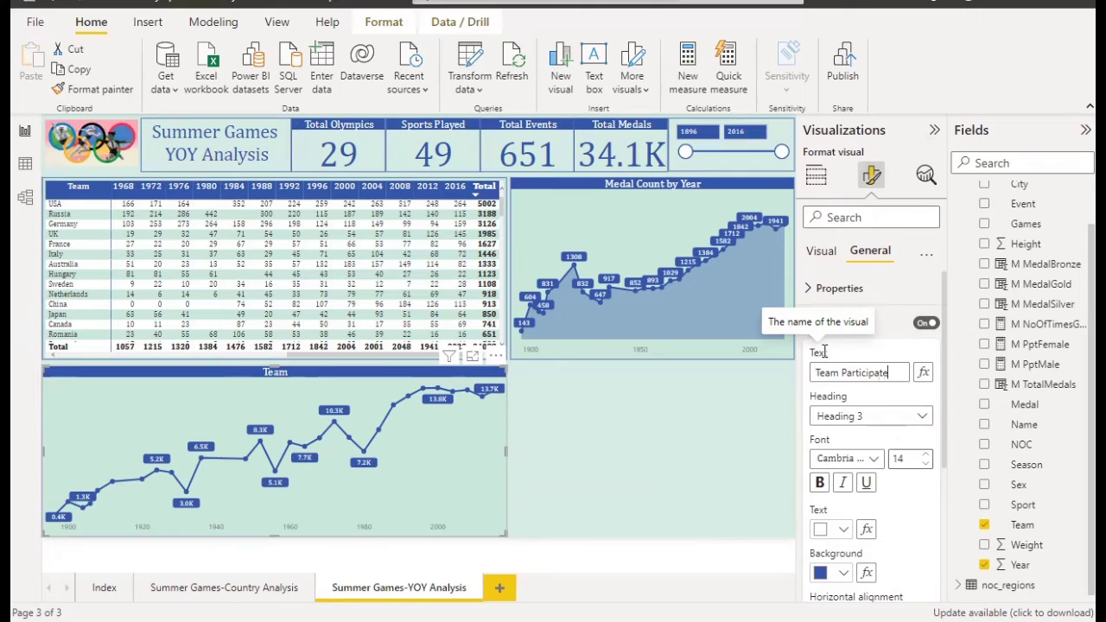
type("er")
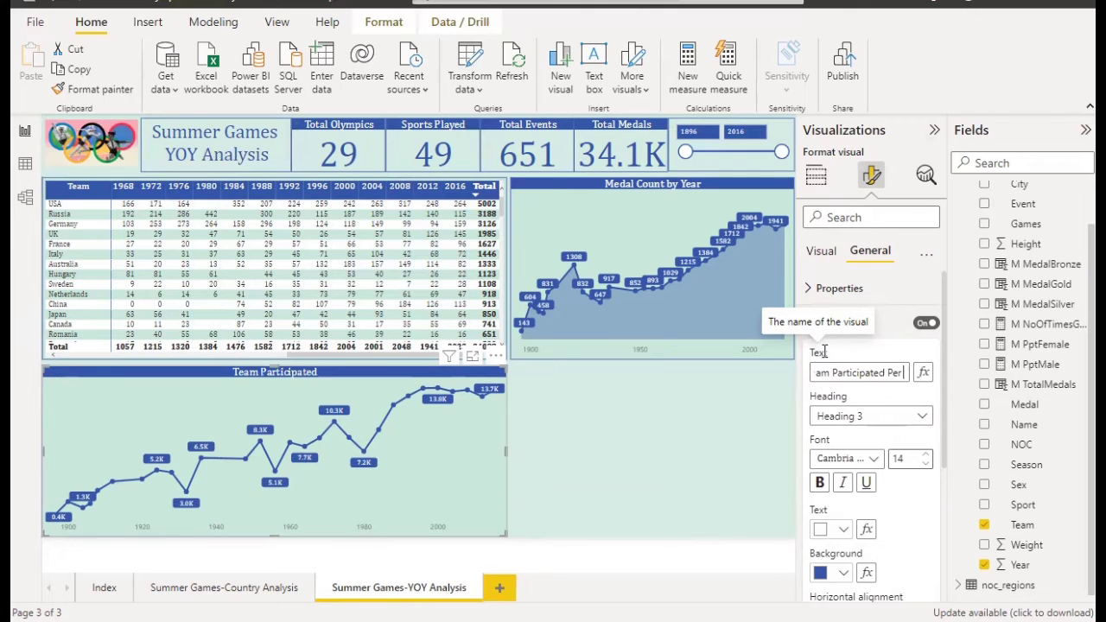
type(" Year")
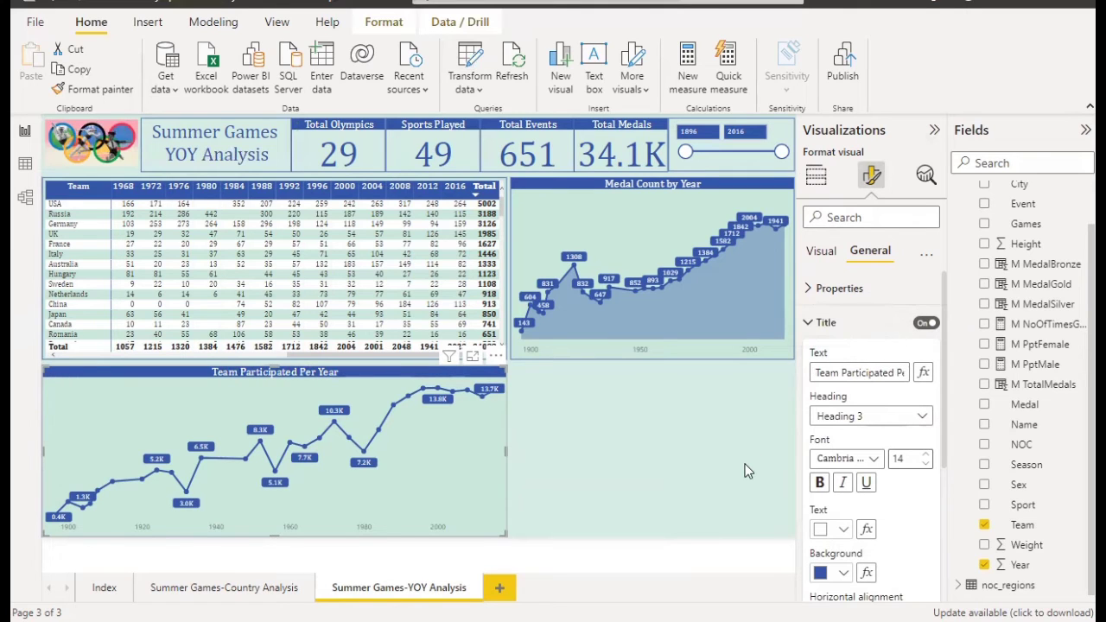
left_click(639, 437)
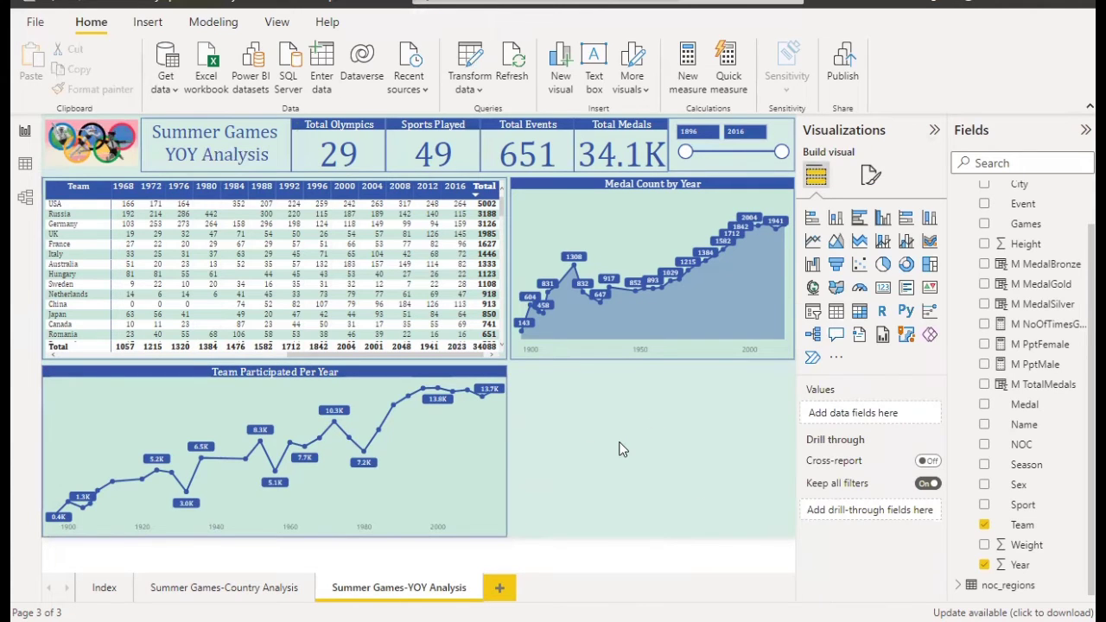
Add a trend line to the Team Participated Per Year chart and colour it purple.
left_click(478, 452)
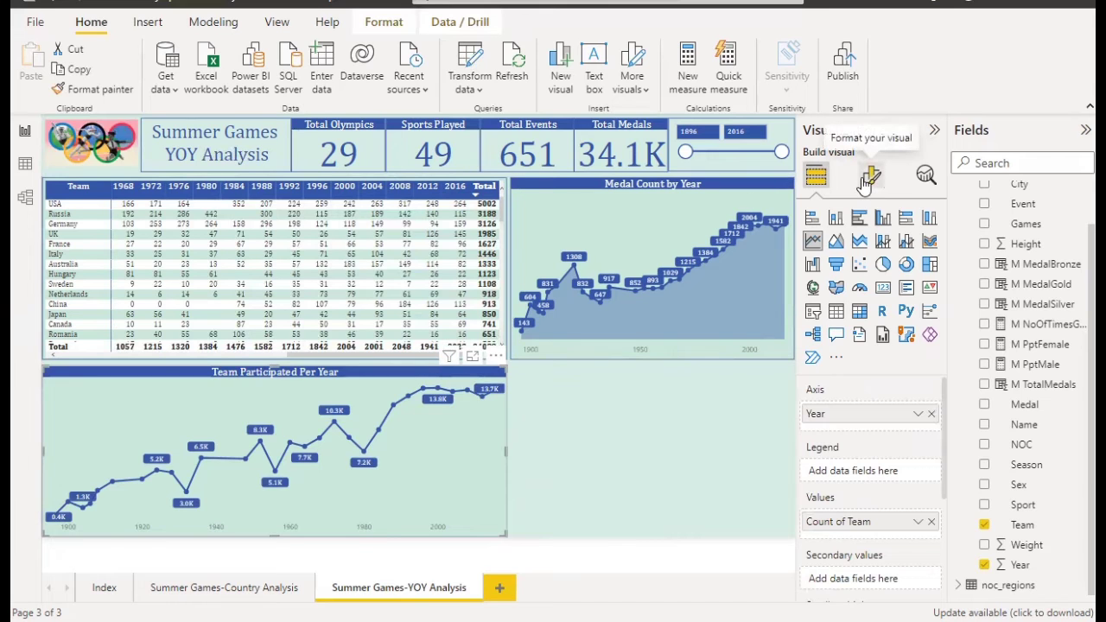
left_click(925, 176)
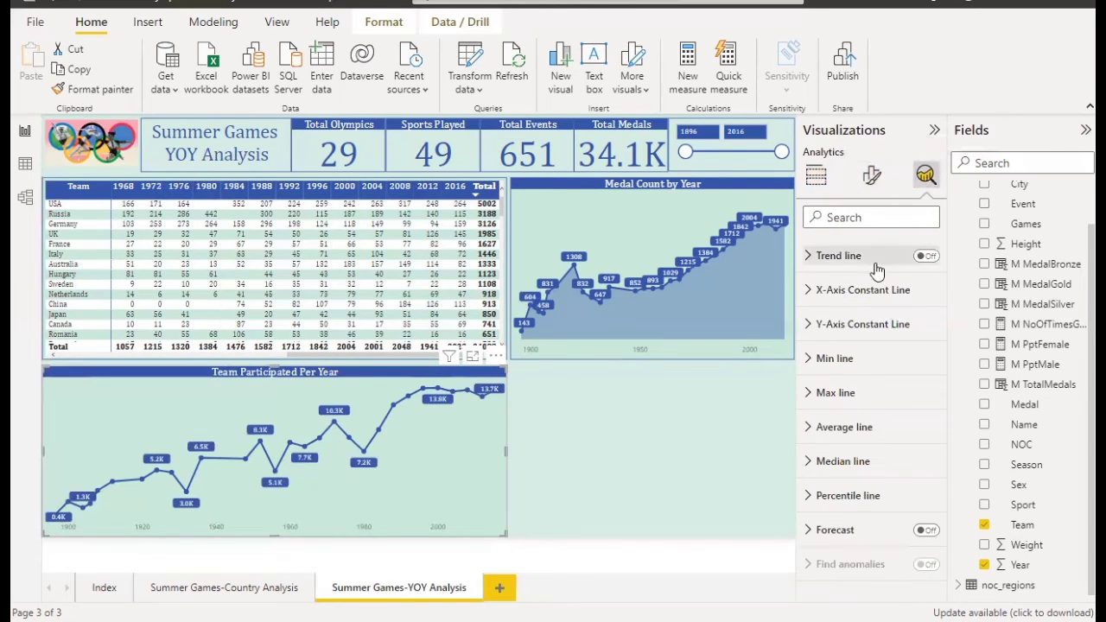
left_click(925, 256)
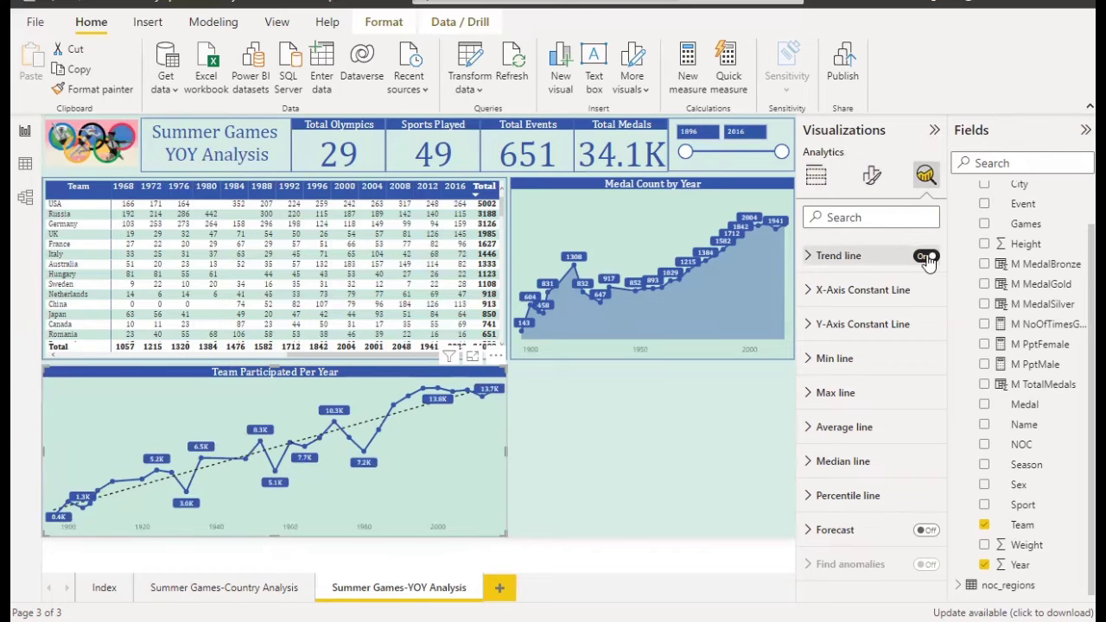
left_click(831, 259)
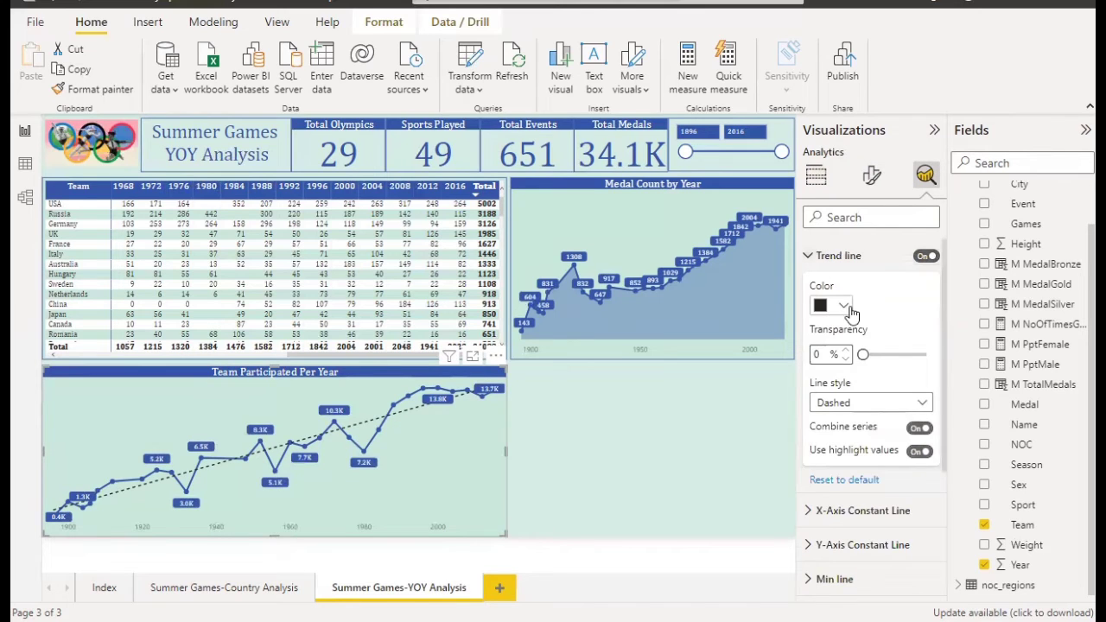
left_click(844, 306)
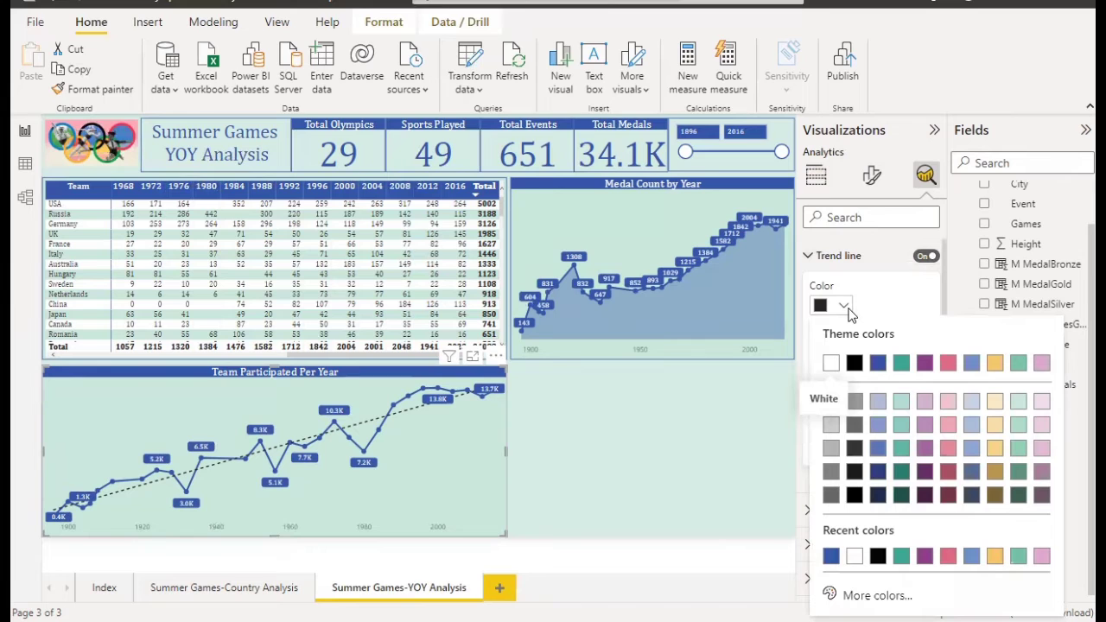
left_click(927, 559)
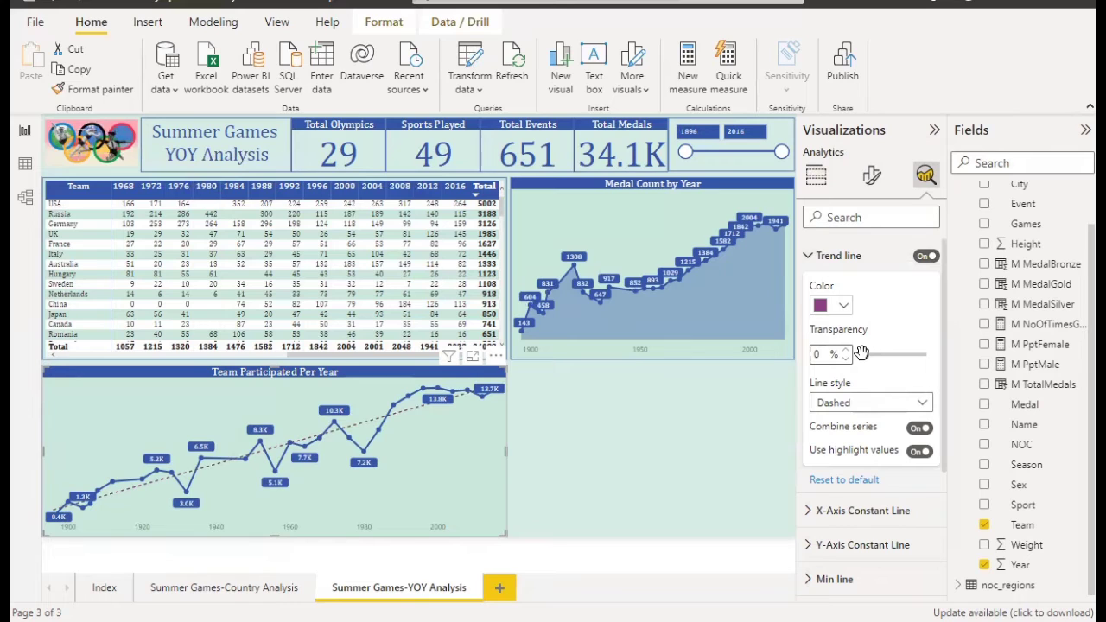
Try the Solid line style on the trend line, settle on Dotted, and keep its purple colour.
left_click(858, 407)
left_click(846, 441)
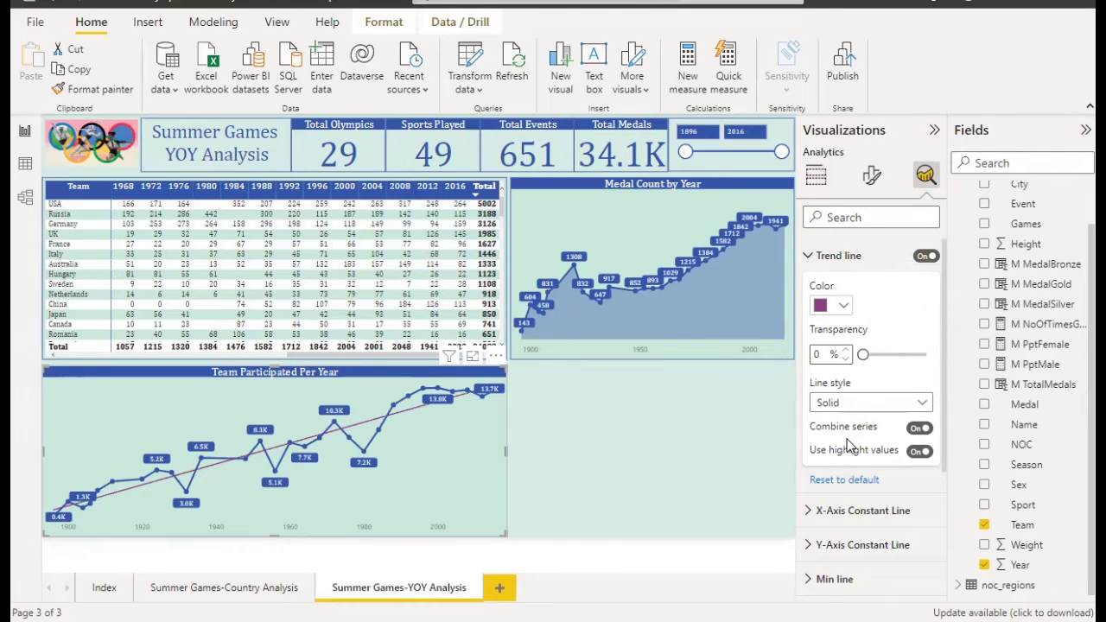
left_click(861, 408)
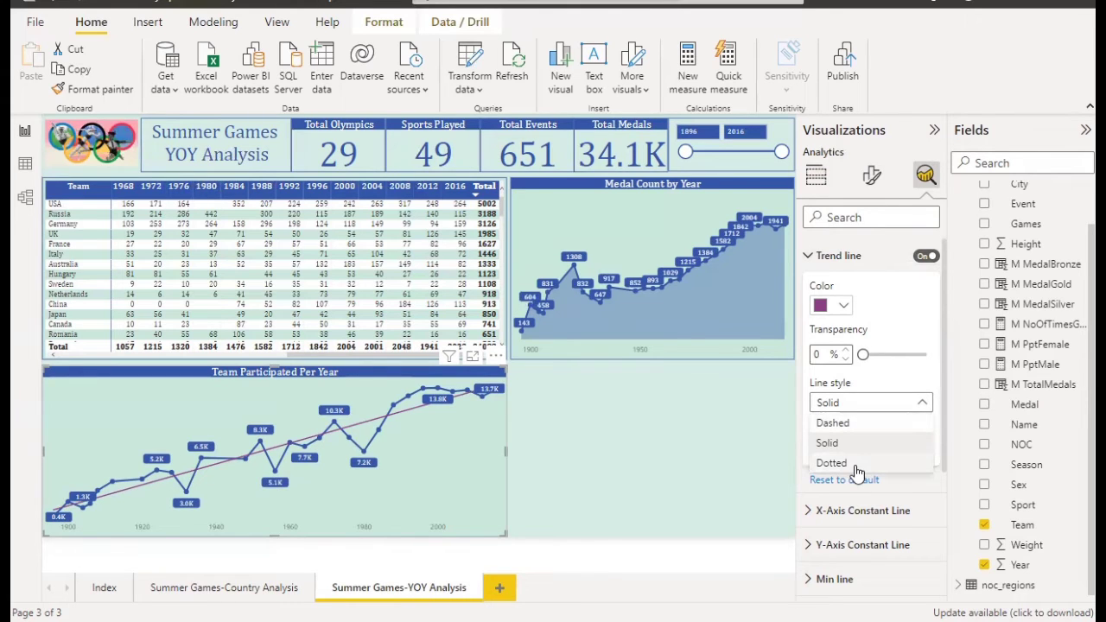
left_click(832, 463)
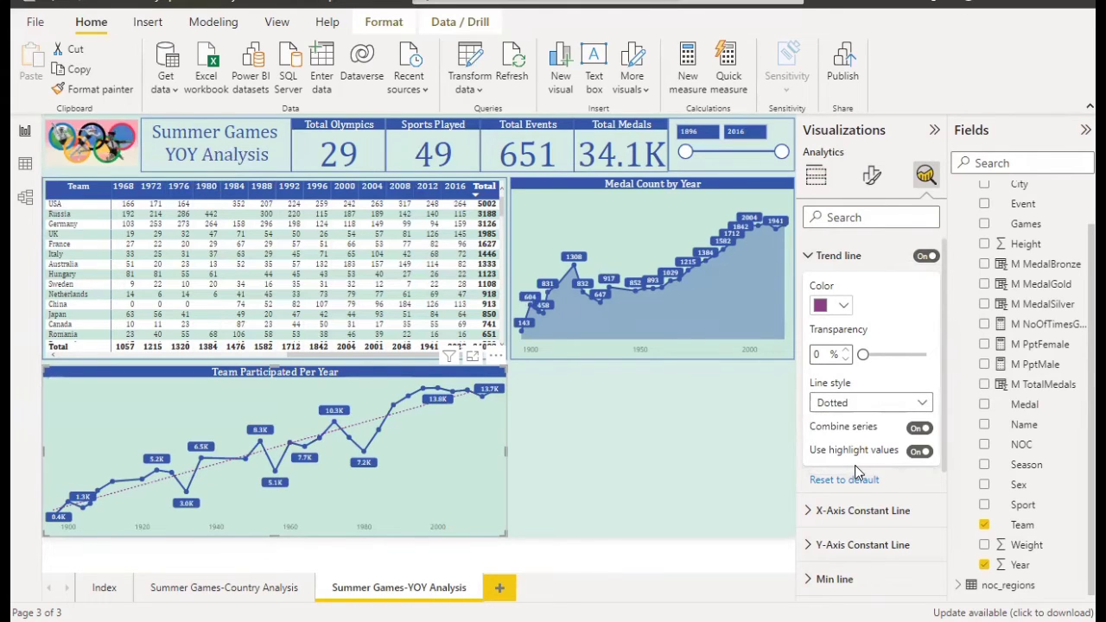
left_click(842, 308)
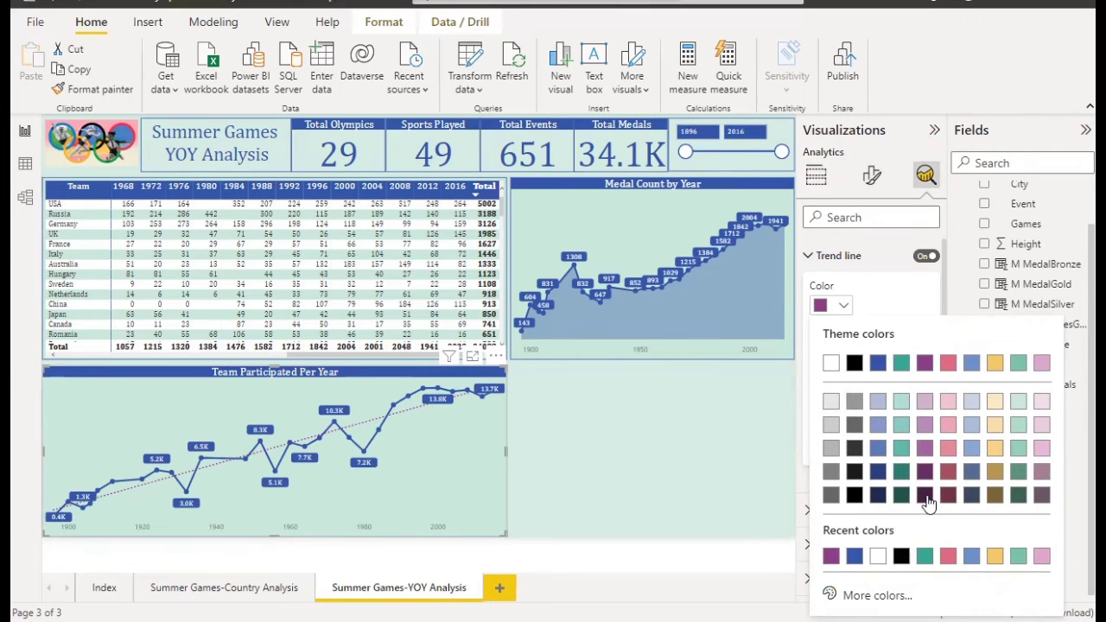
left_click(893, 286)
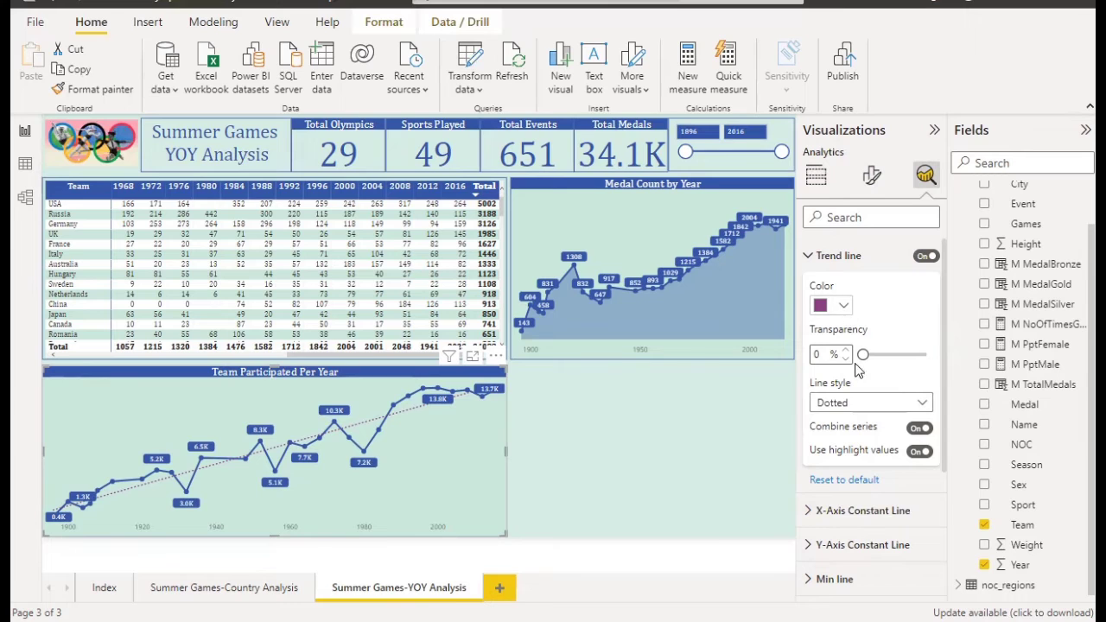
left_click(812, 259)
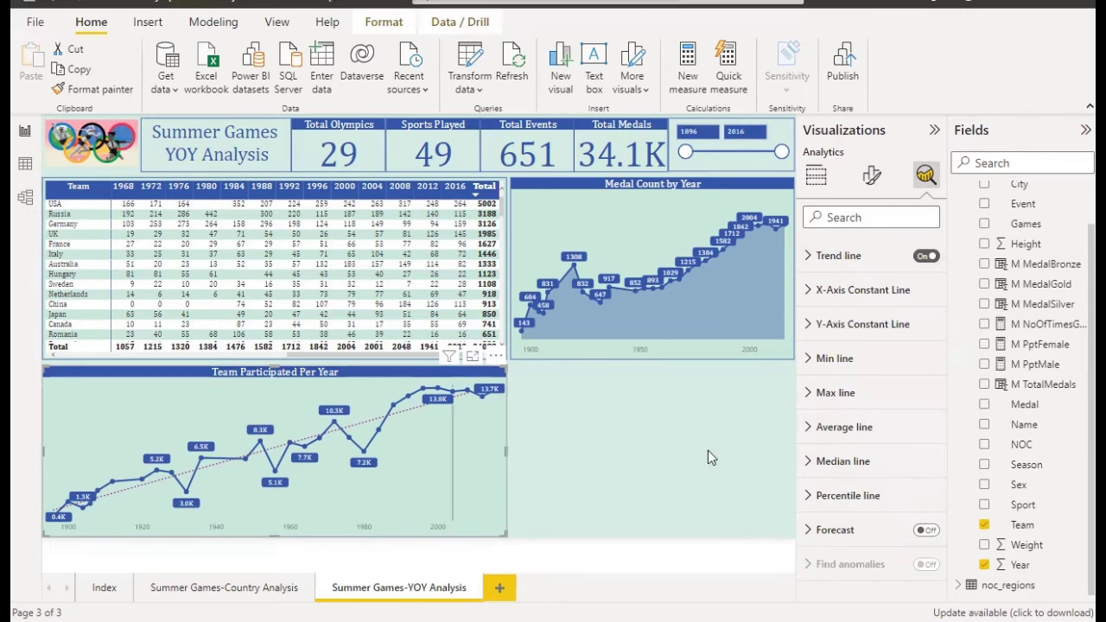
Add a forecast to the Team Participated Per Year line chart and look through its forecast options.
left_click(924, 531)
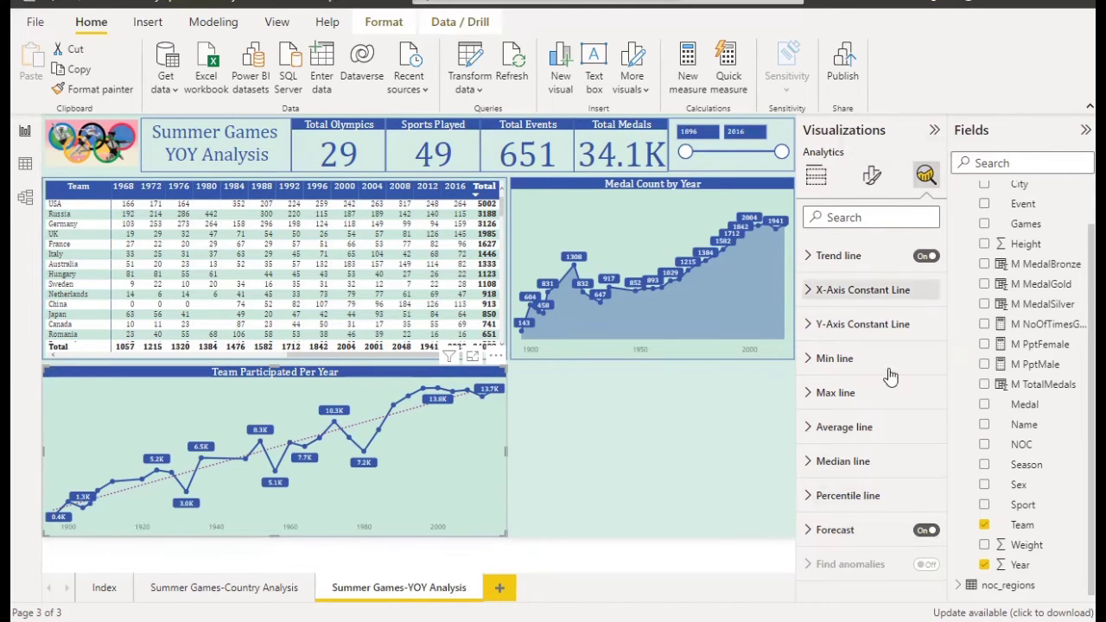
left_click(812, 532)
scroll(872, 415, "down", 4)
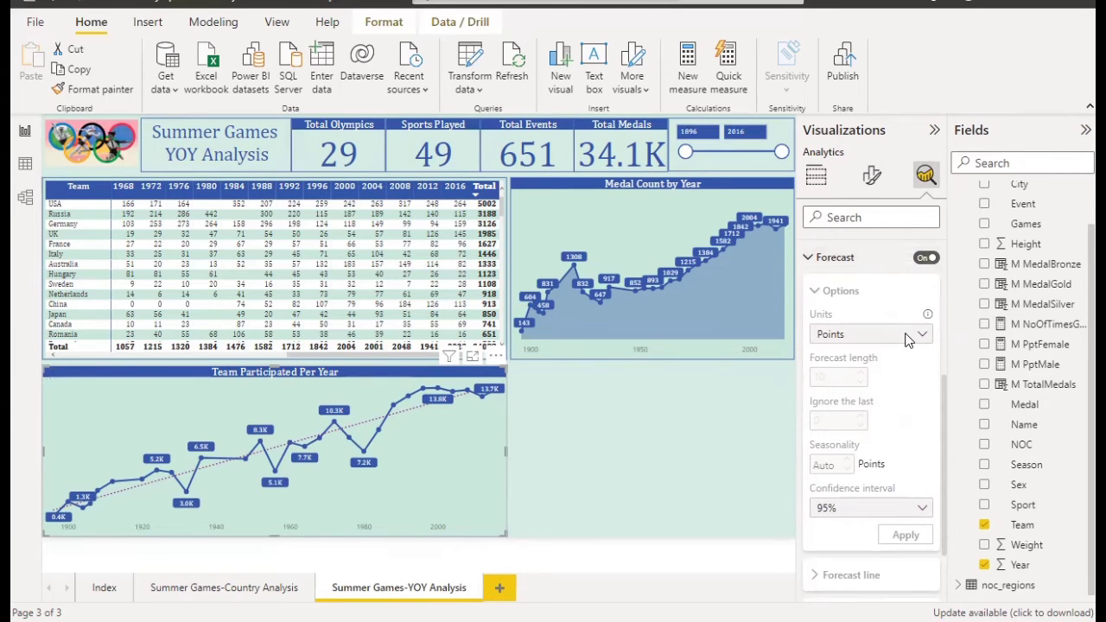
scroll(885, 435, "down", 1)
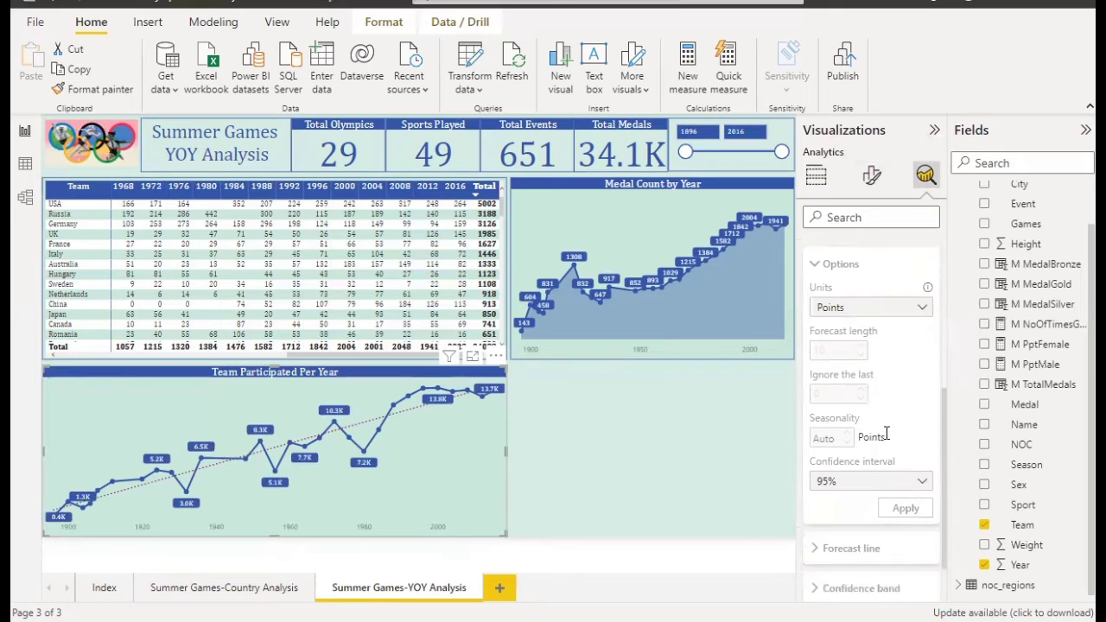
scroll(885, 434, "down", 2)
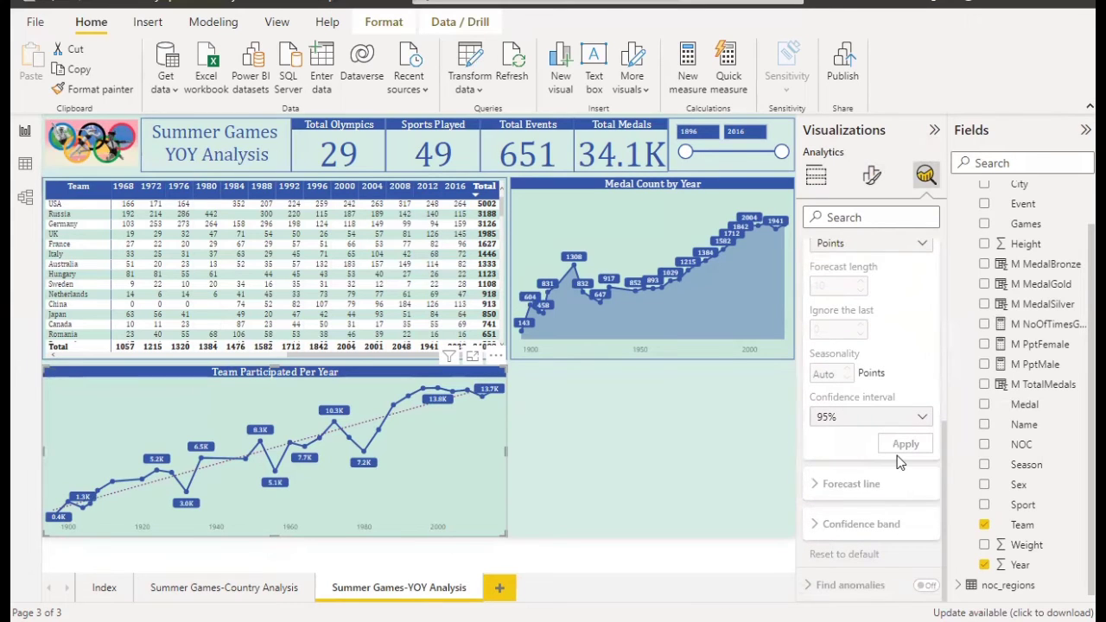
left_click(678, 439)
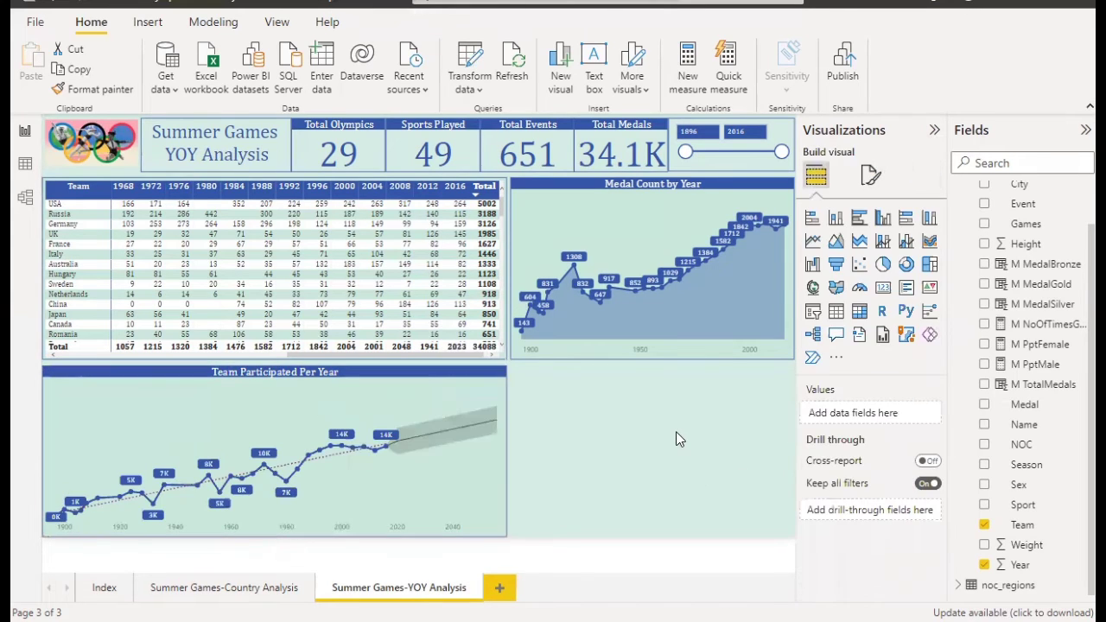
Set the Team Participated Per Year chart's forecast length to 5 points and apply it.
left_click(464, 477)
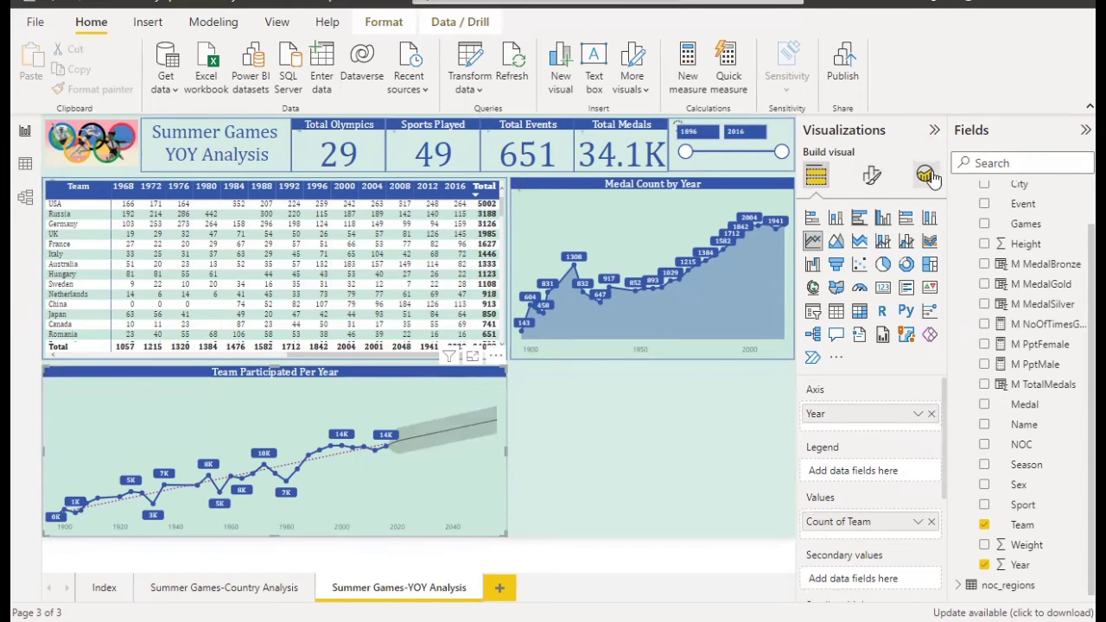
left_click(927, 176)
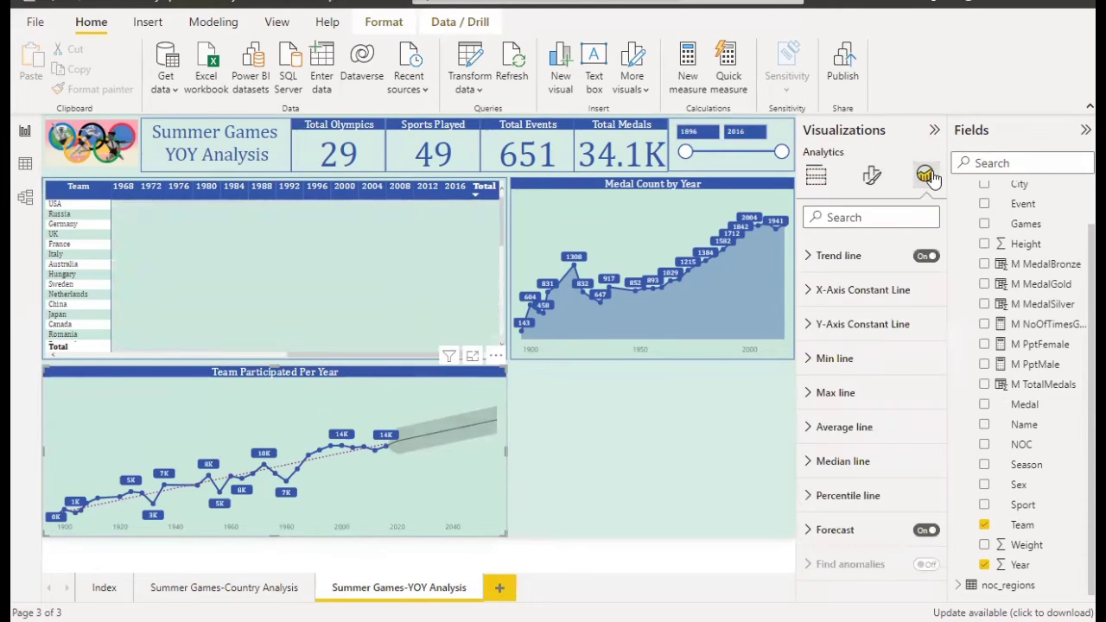
left_click(812, 533)
scroll(851, 524, "down", 3)
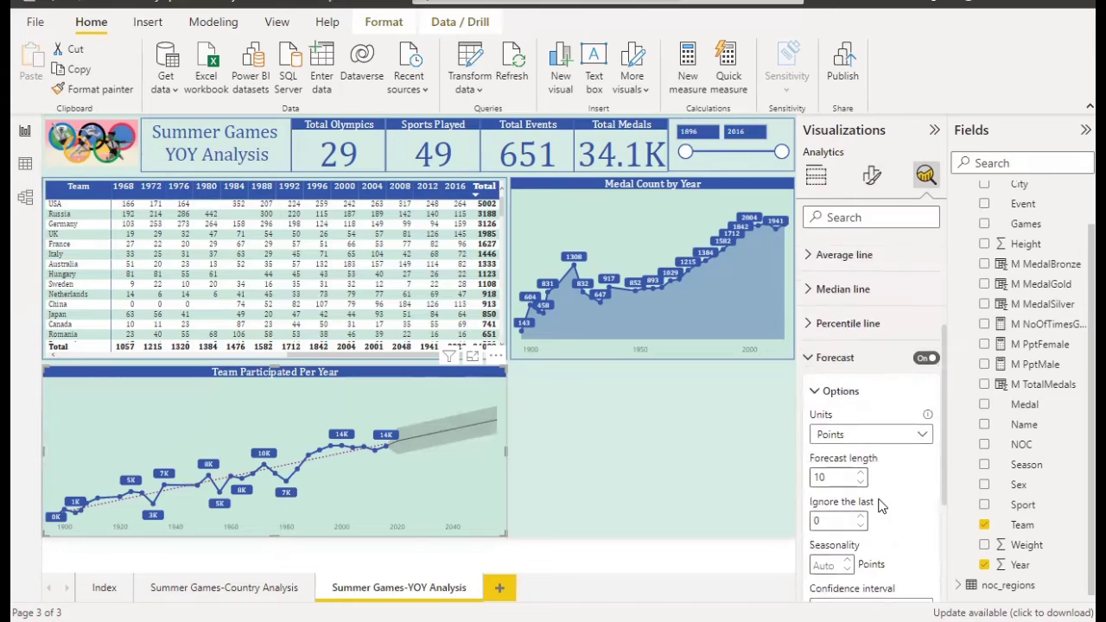
scroll(881, 505, "down", 2)
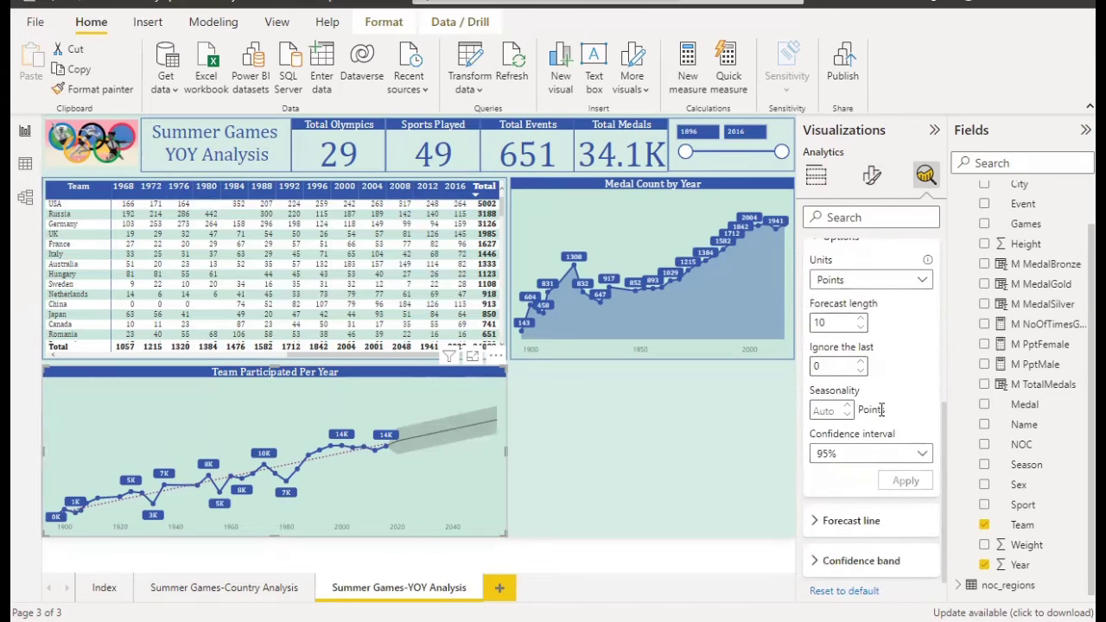
double_click(861, 327)
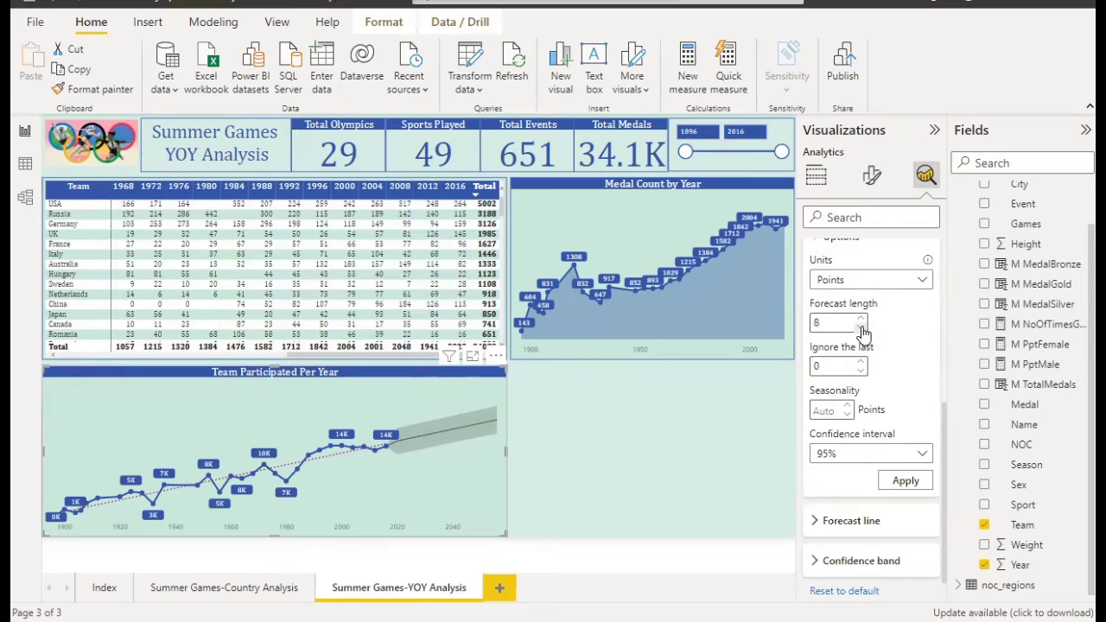
left_click(861, 327)
left_click(861, 327)
left_click(861, 327)
left_click(902, 485)
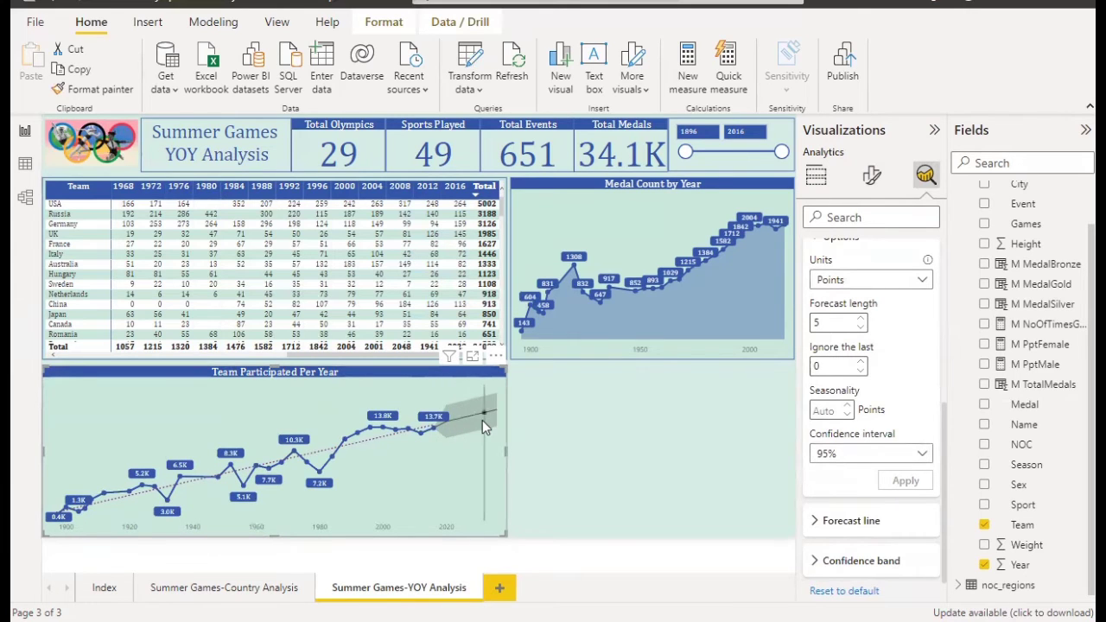
Set the forecast's confidence interval to 99%, apply it, and inspect the forecast bounds on the line chart.
mouse_move(482, 420)
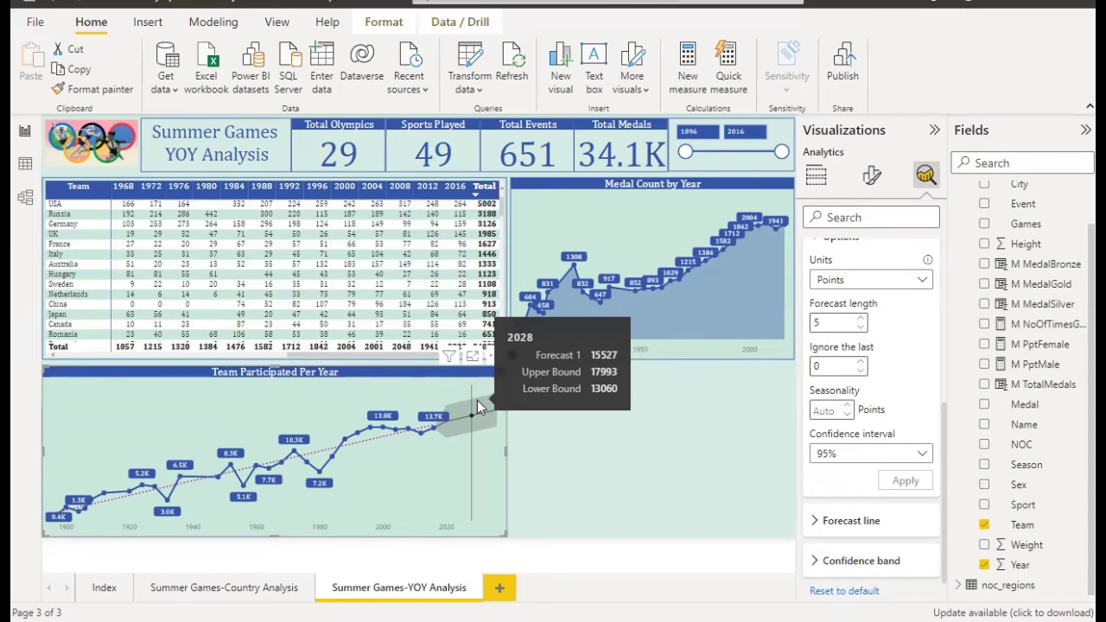
left_click(921, 457)
left_click(840, 475)
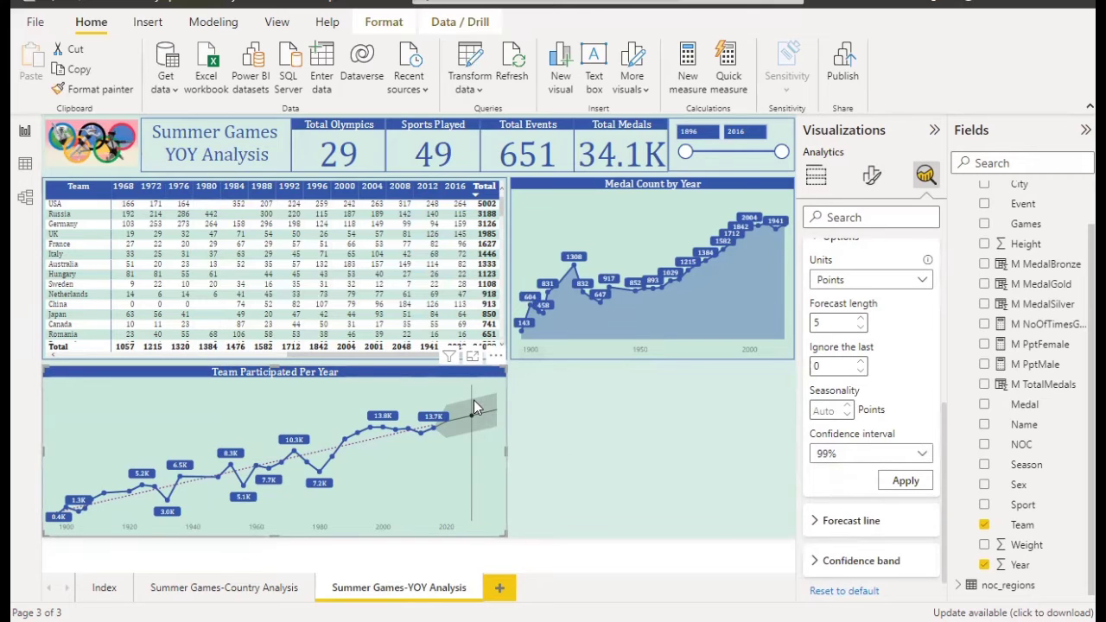
mouse_move(473, 402)
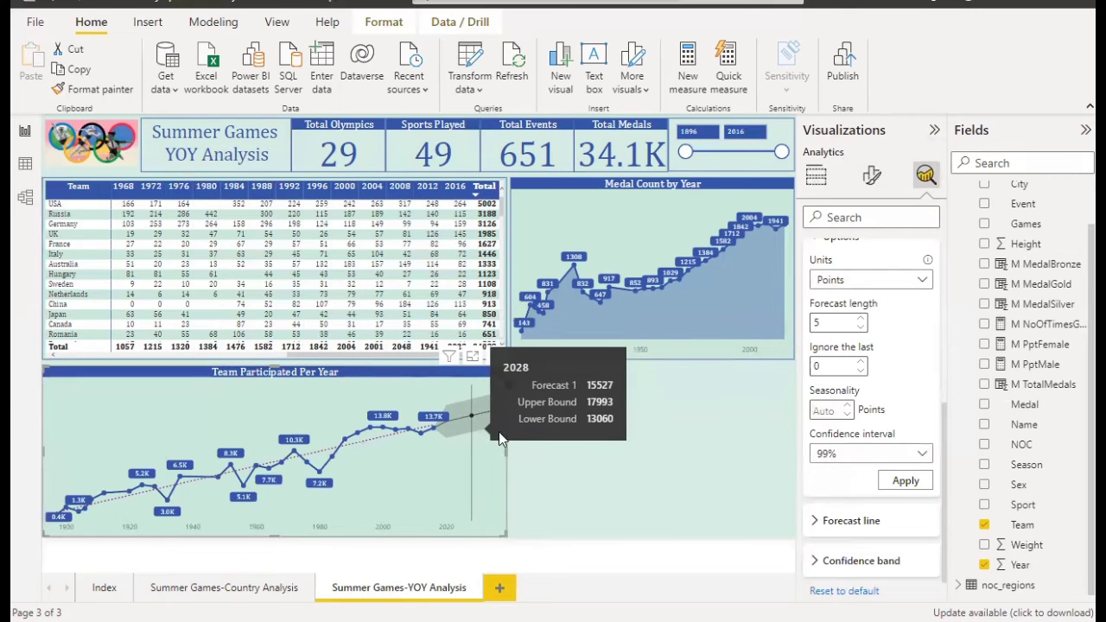
left_click(911, 480)
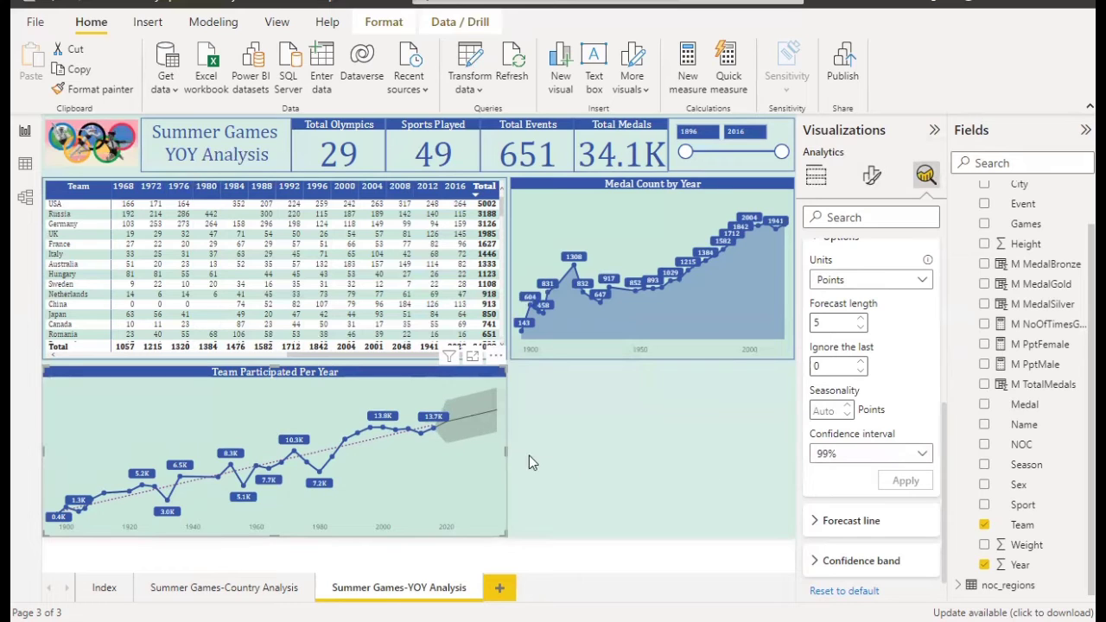
mouse_move(456, 401)
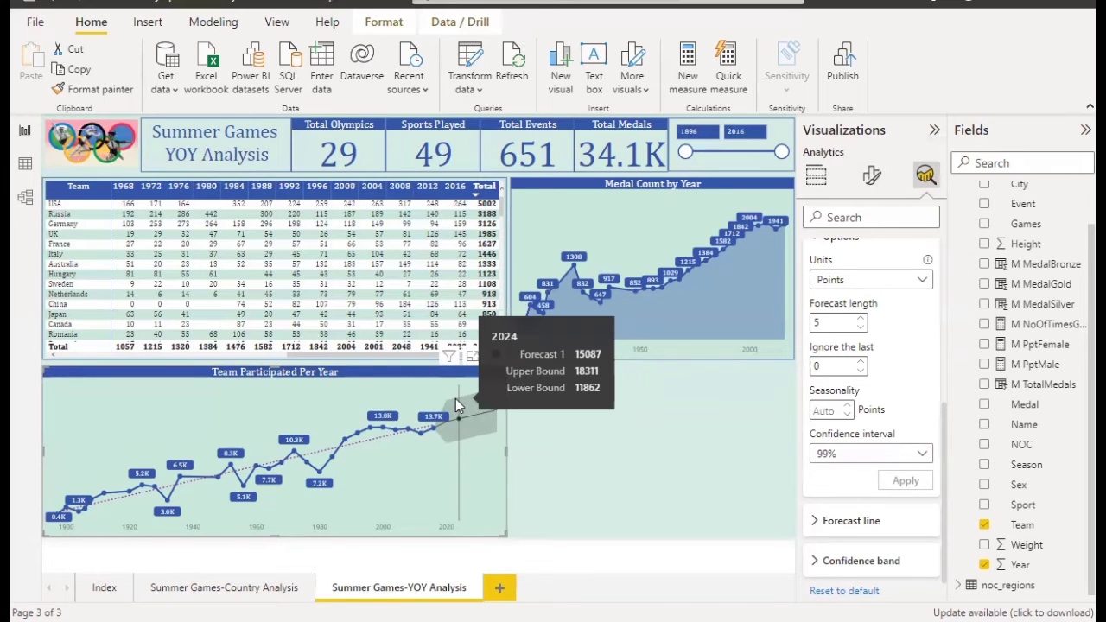
Set the forecast length to 3 points, keep the ignored points at 0, and apply the forecast.
left_click(858, 363)
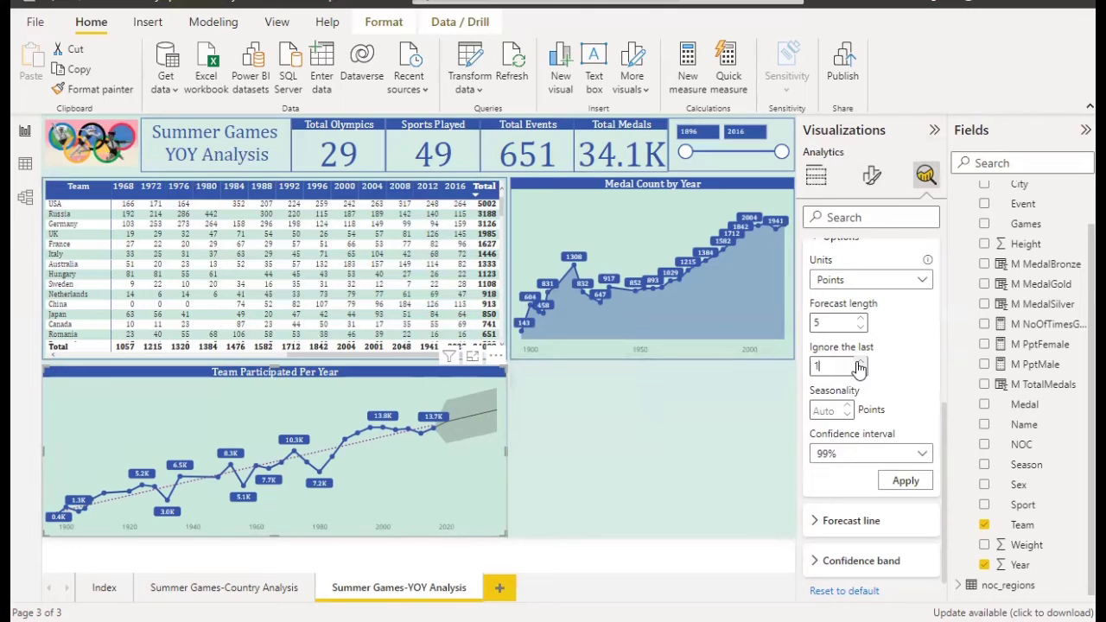
left_click(858, 372)
left_click(860, 327)
left_click(860, 328)
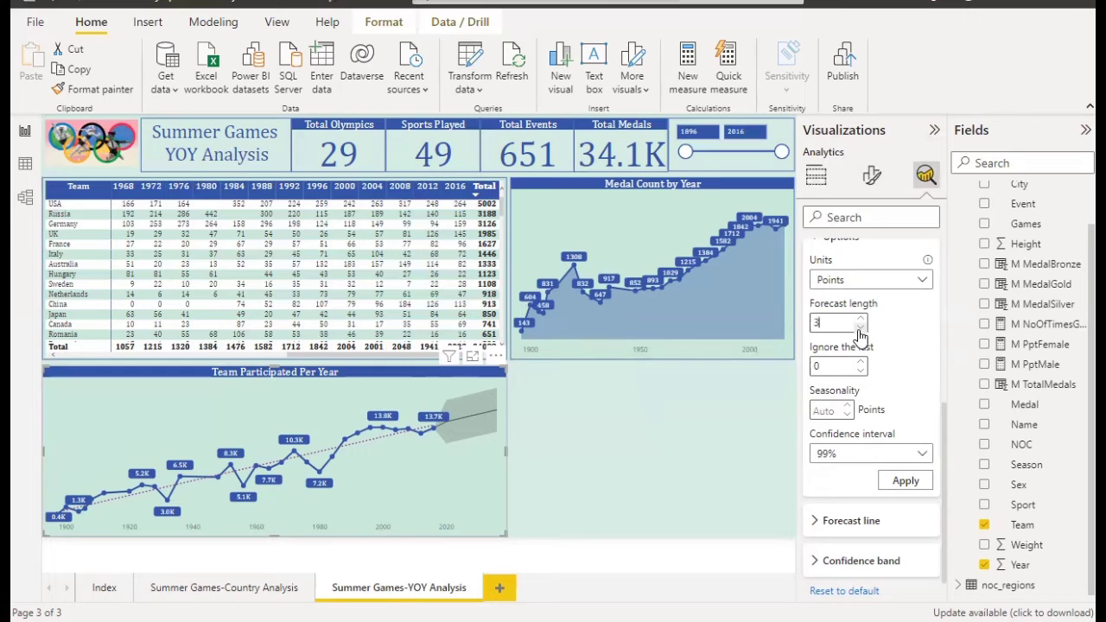
left_click(905, 481)
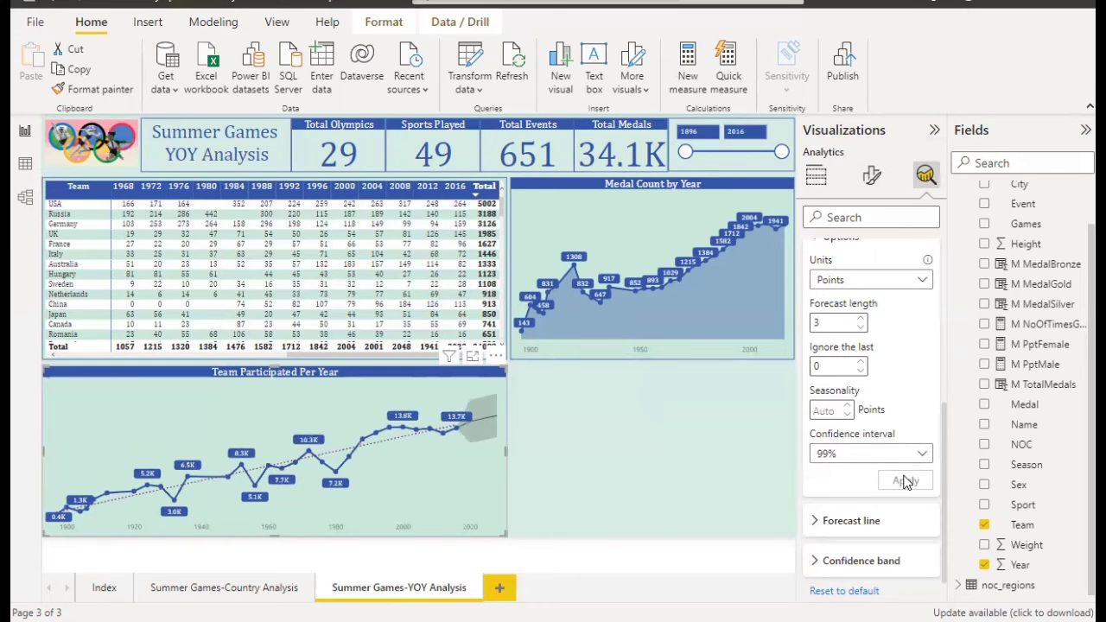
left_click(581, 455)
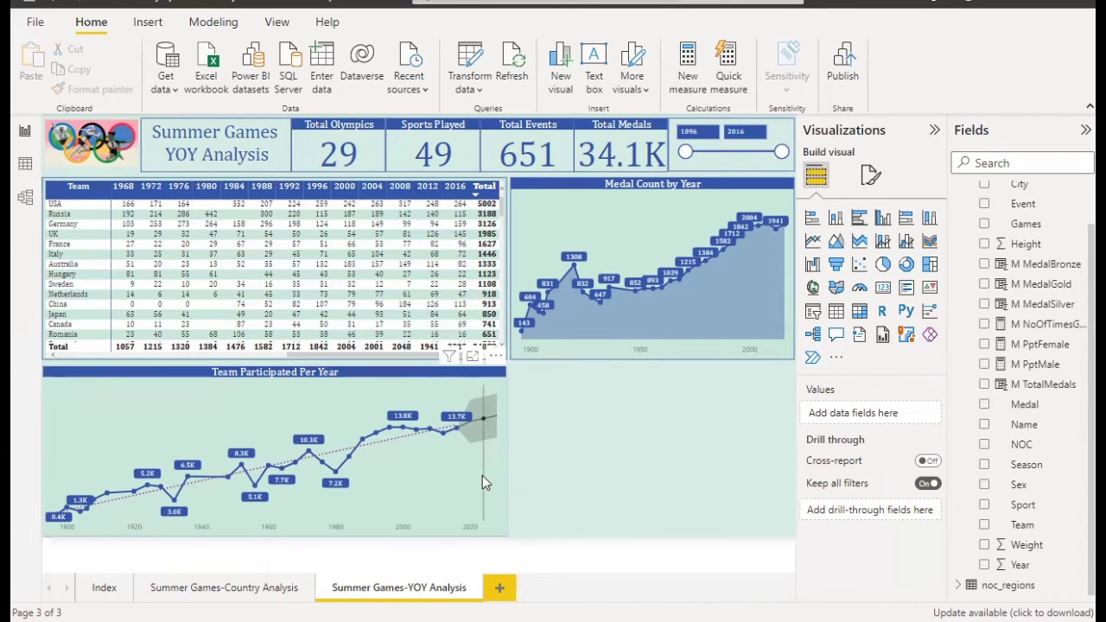
Narrow the Team Participated Per Year chart from its right edge to leave more room beside it.
mouse_move(482, 476)
left_click(504, 452)
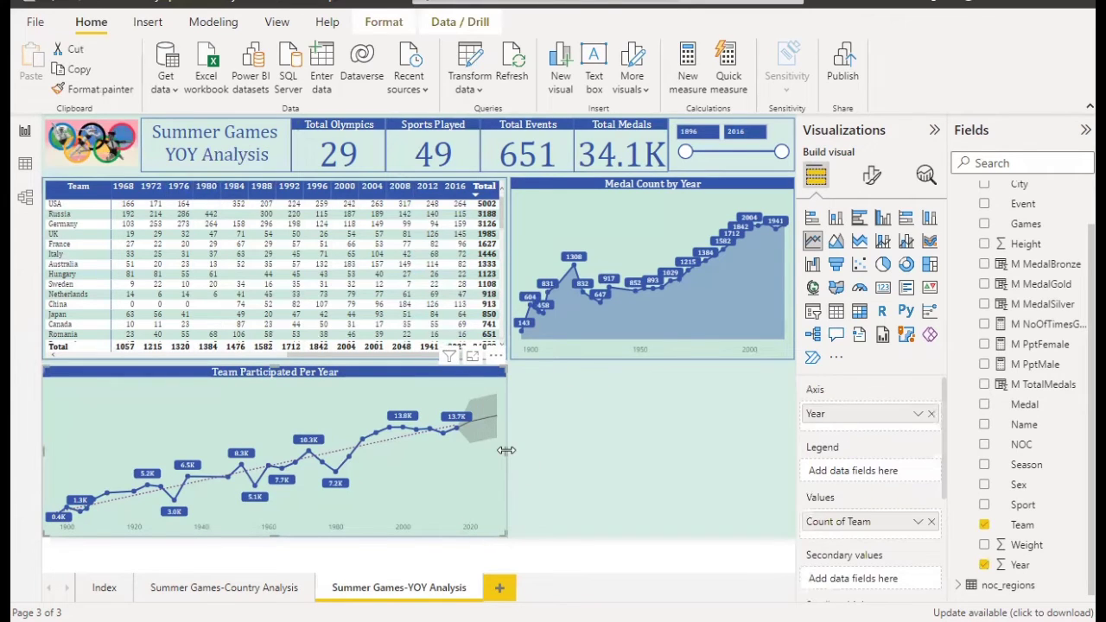
left_click_drag(497, 450, 424, 450)
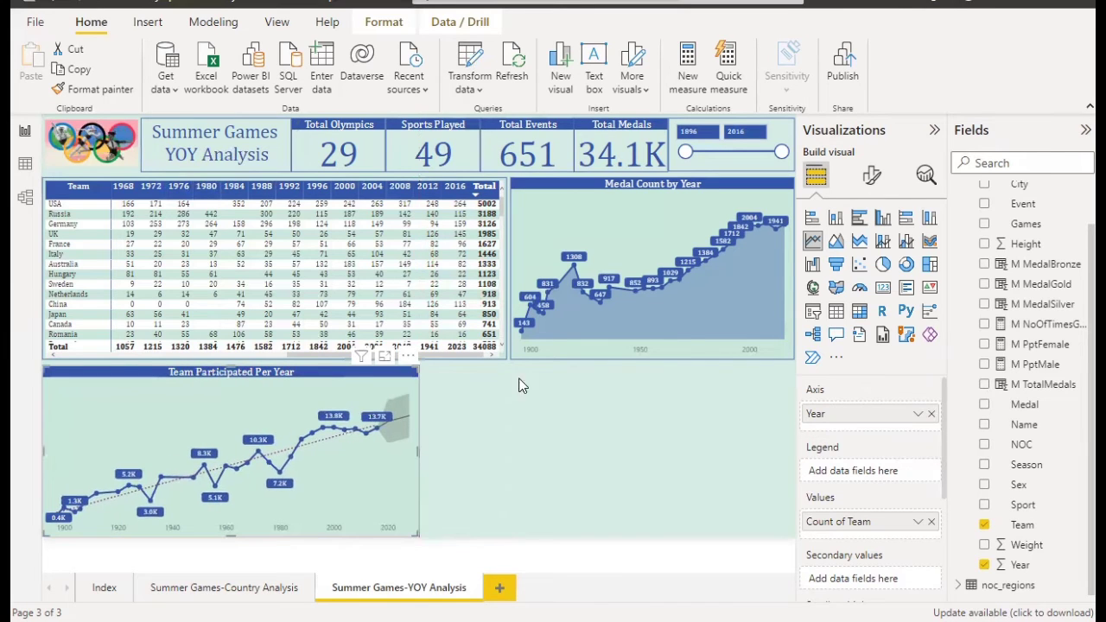
Duplicate the Medal Count by Year area chart and move the copy into the empty space below the original.
left_click(556, 351)
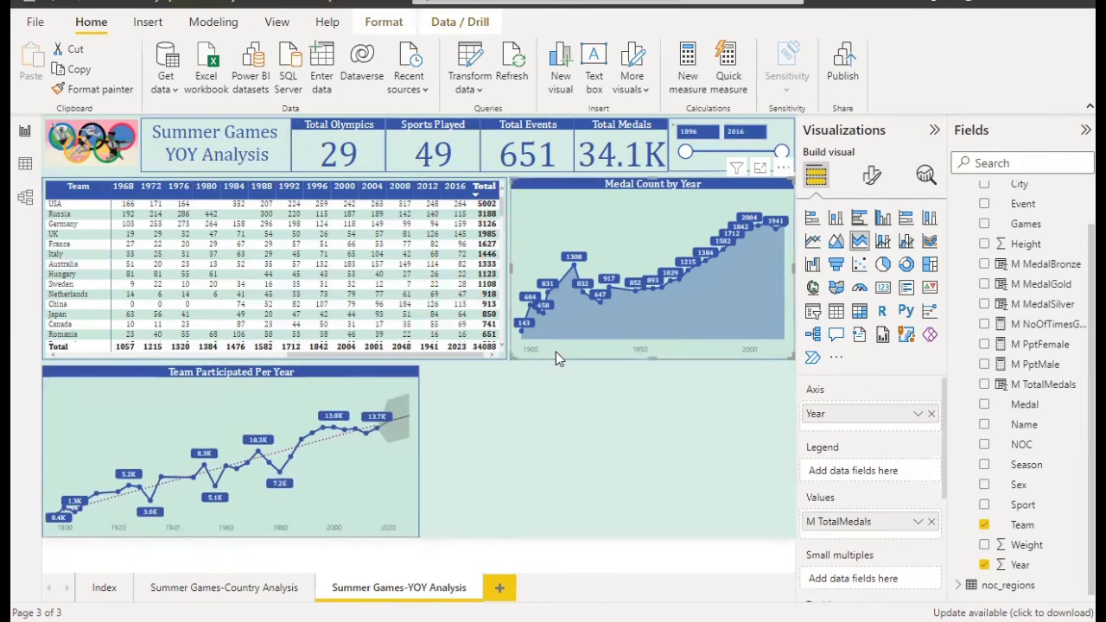
left_click(530, 439)
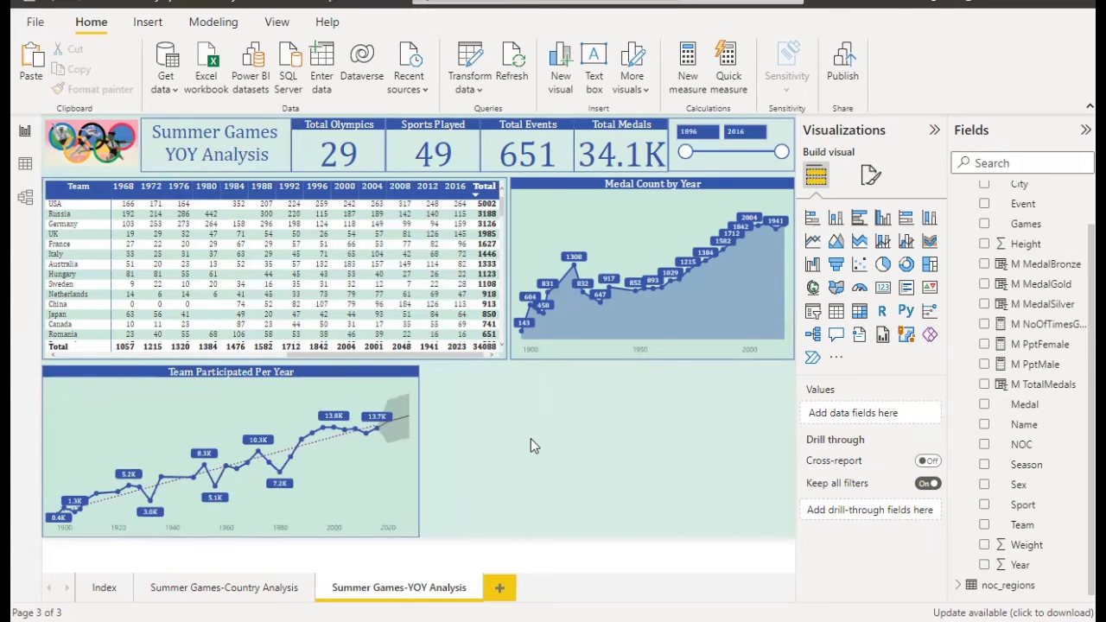
left_click(570, 312)
key("ctrl+c")
key("ctrl+v")
left_click_drag(572, 290, 499, 445)
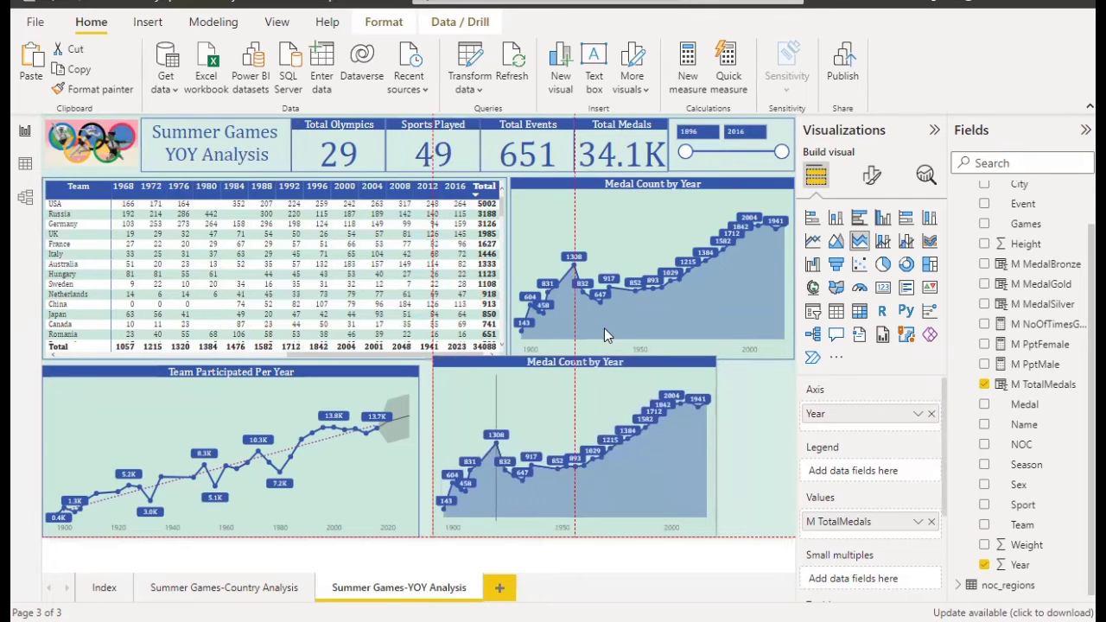
Align the copied area chart's top with the Team Participated chart and widen it to the page's right edge.
left_click_drag(573, 356, 570, 372)
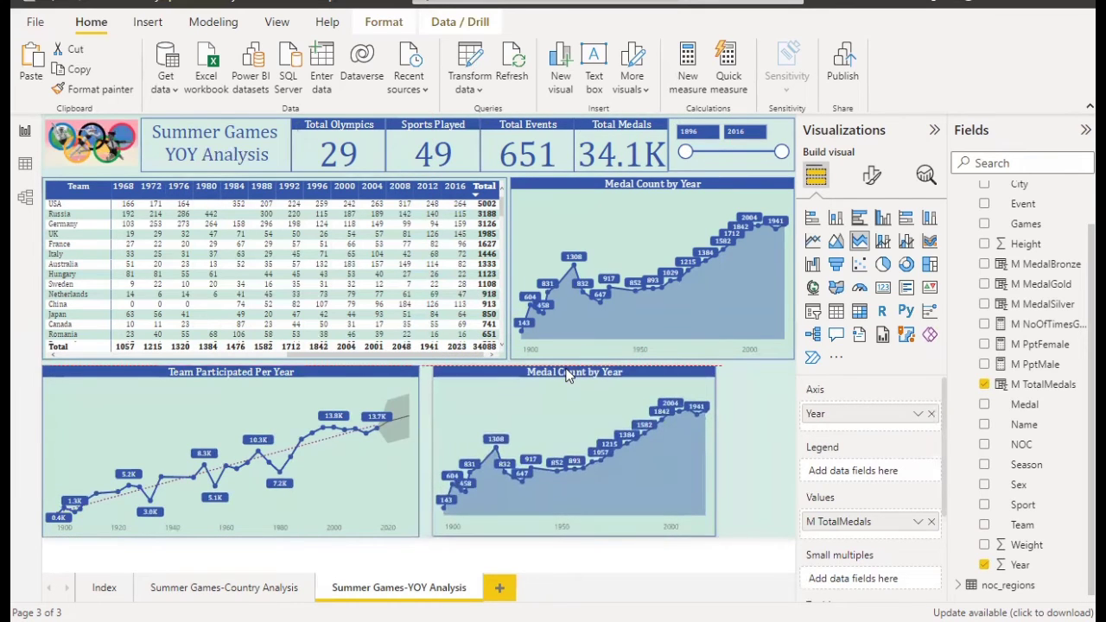
left_click_drag(518, 406, 507, 403)
left_click_drag(507, 398, 507, 399)
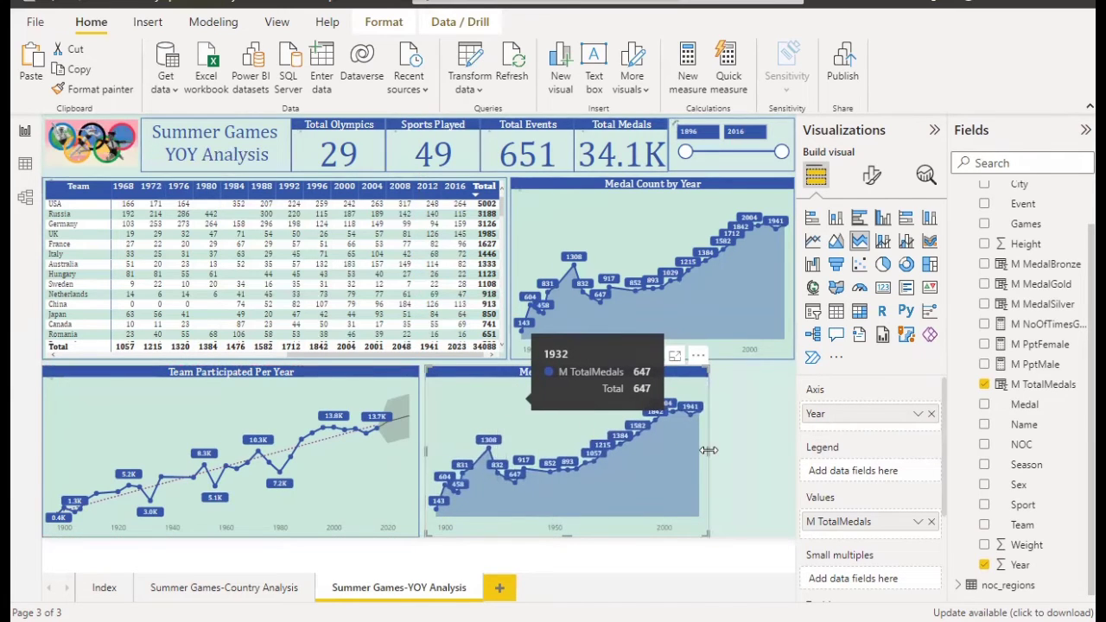
left_click_drag(707, 450, 795, 453)
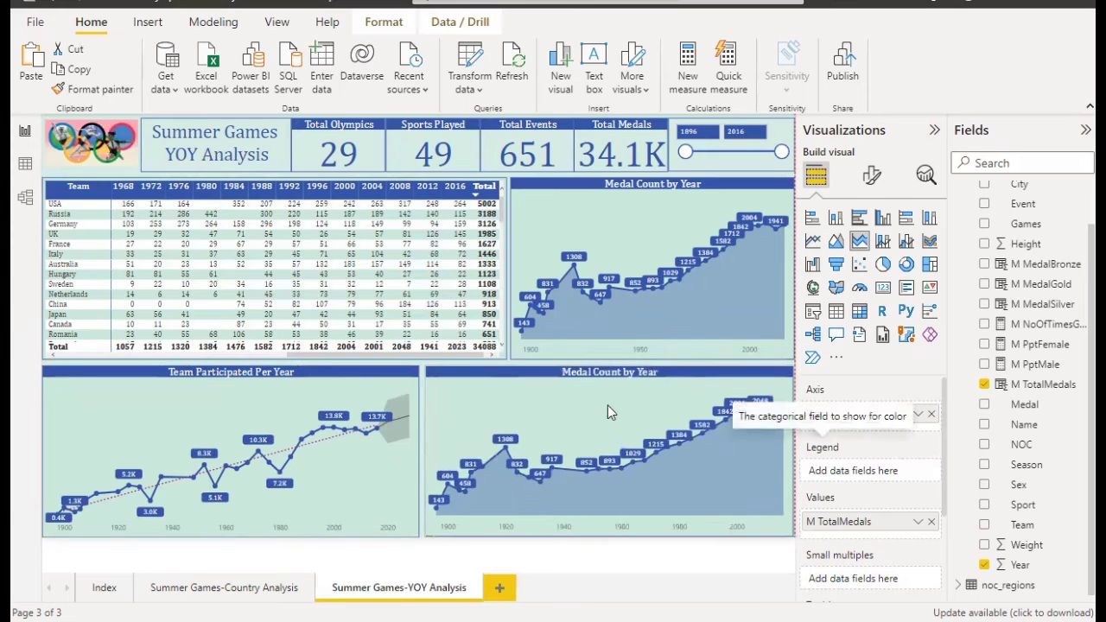
Set the copied area chart's horizontal position to 647 in its size and position properties.
left_click(872, 176)
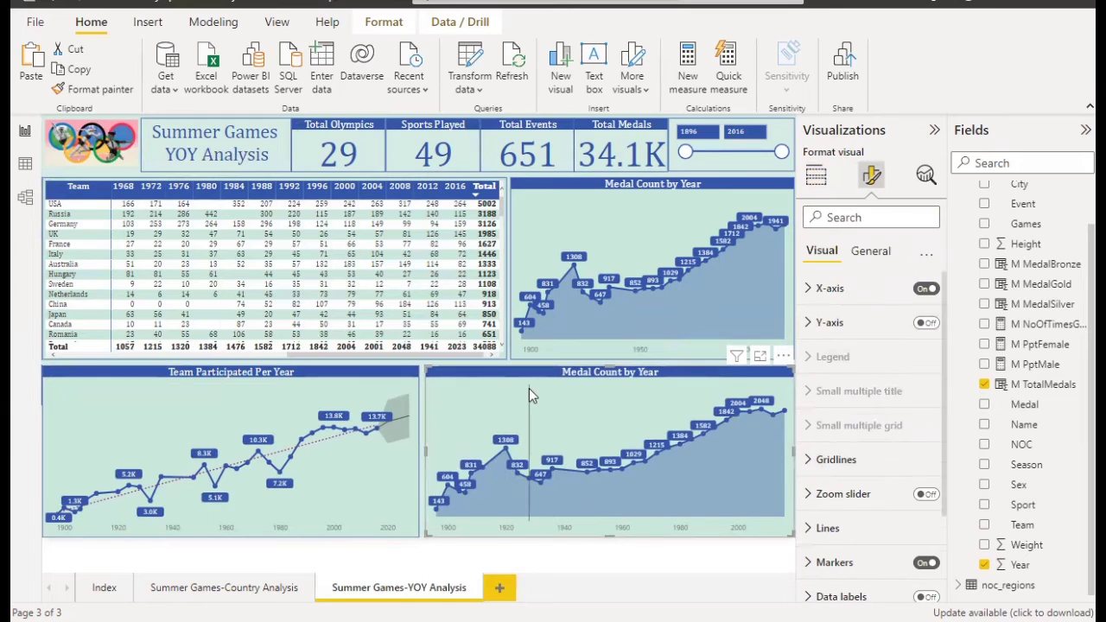
left_click(870, 250)
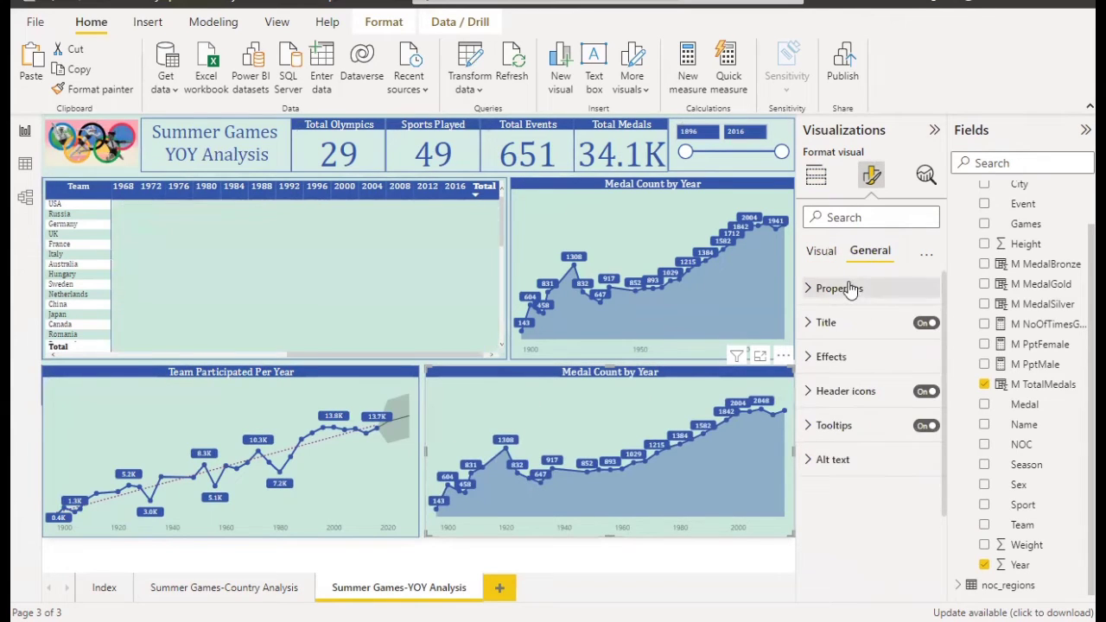
left_click(864, 292)
left_click(840, 473)
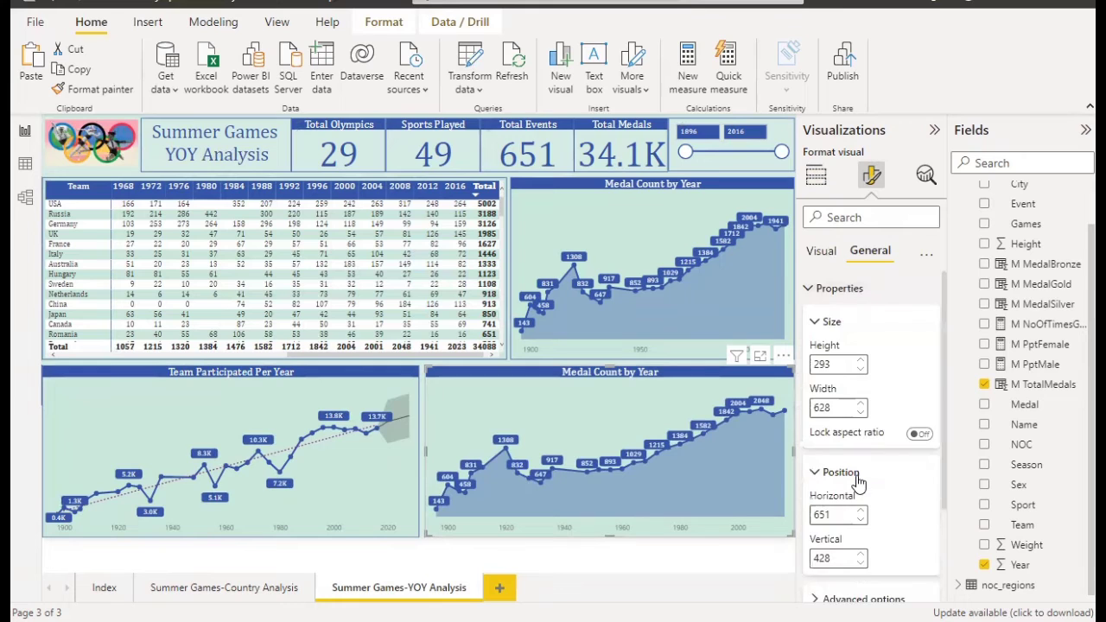
scroll(858, 481, "down", 1)
left_click(861, 423)
left_click(861, 412)
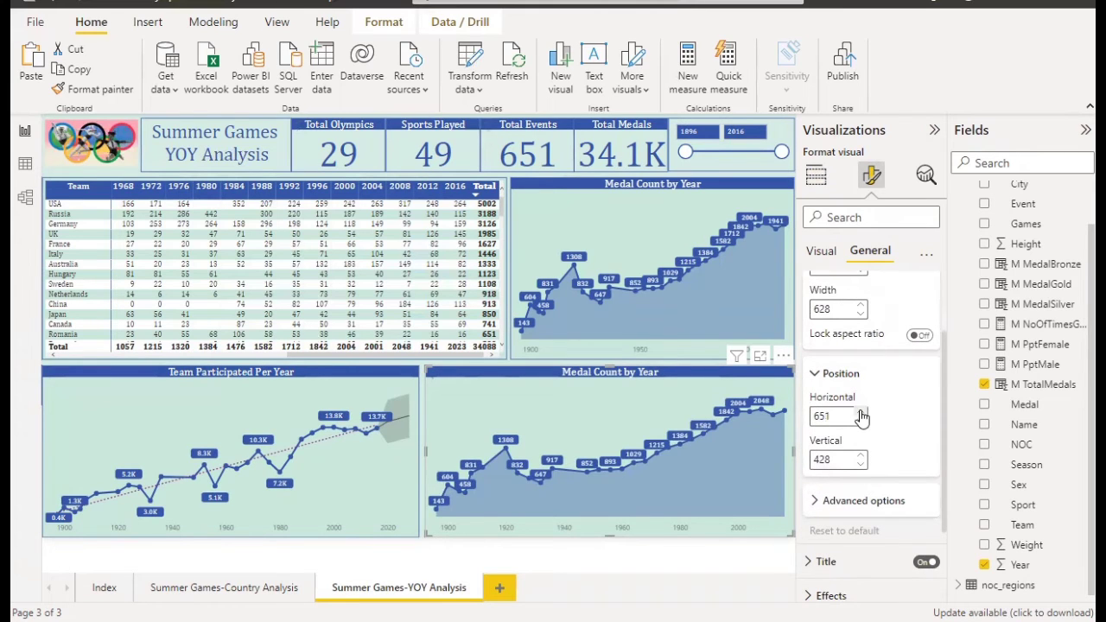
left_click(861, 412)
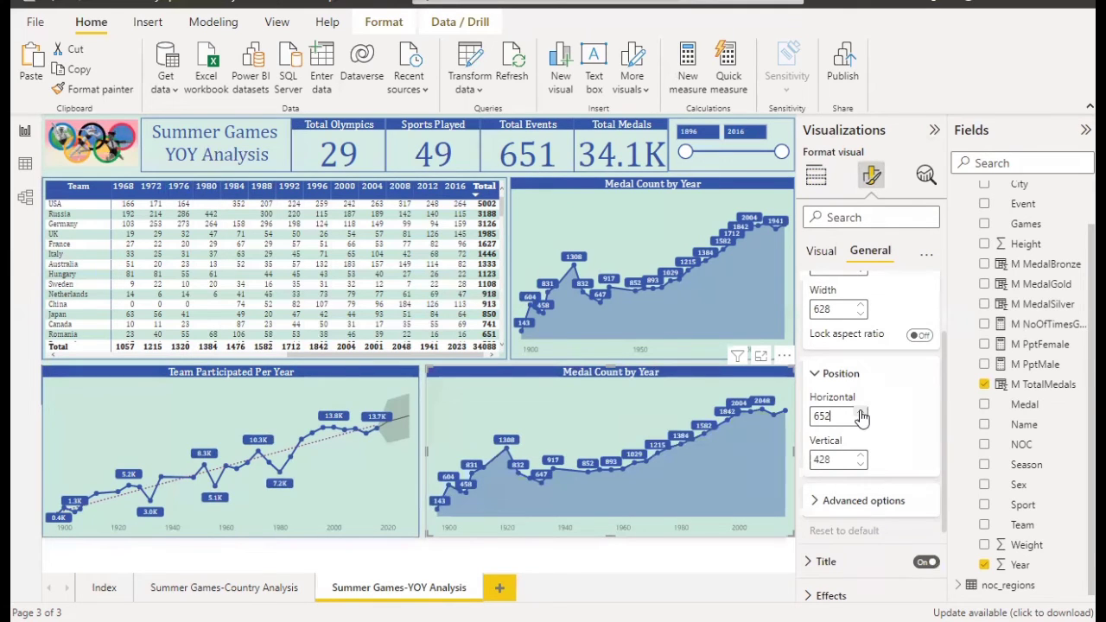
left_click(862, 423)
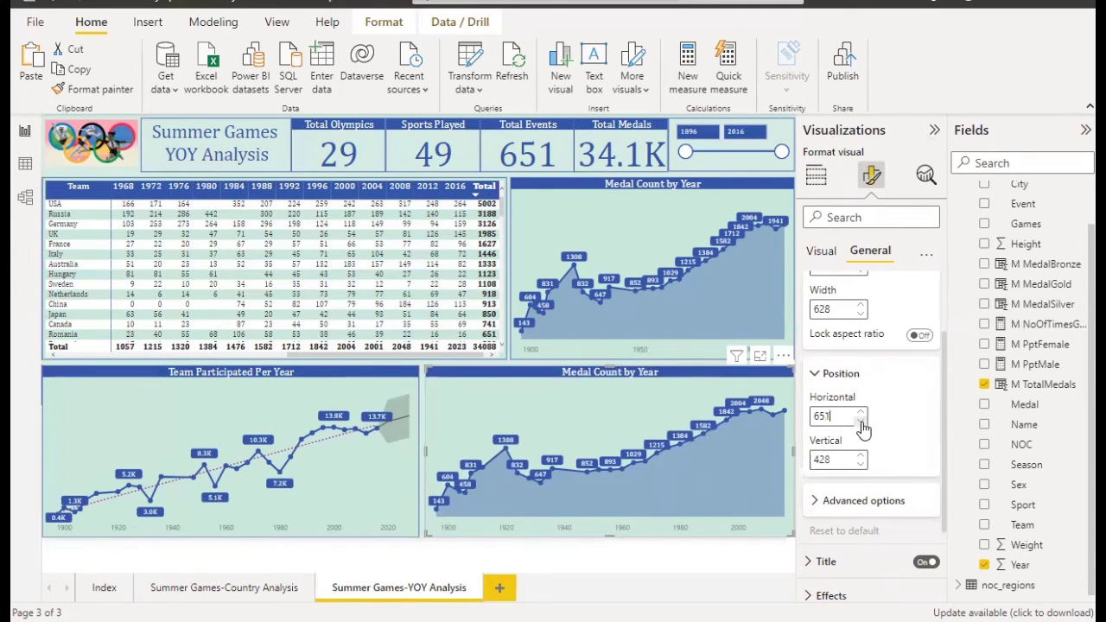
left_click(862, 424)
left_click(862, 423)
left_click(862, 423)
left_click(862, 423)
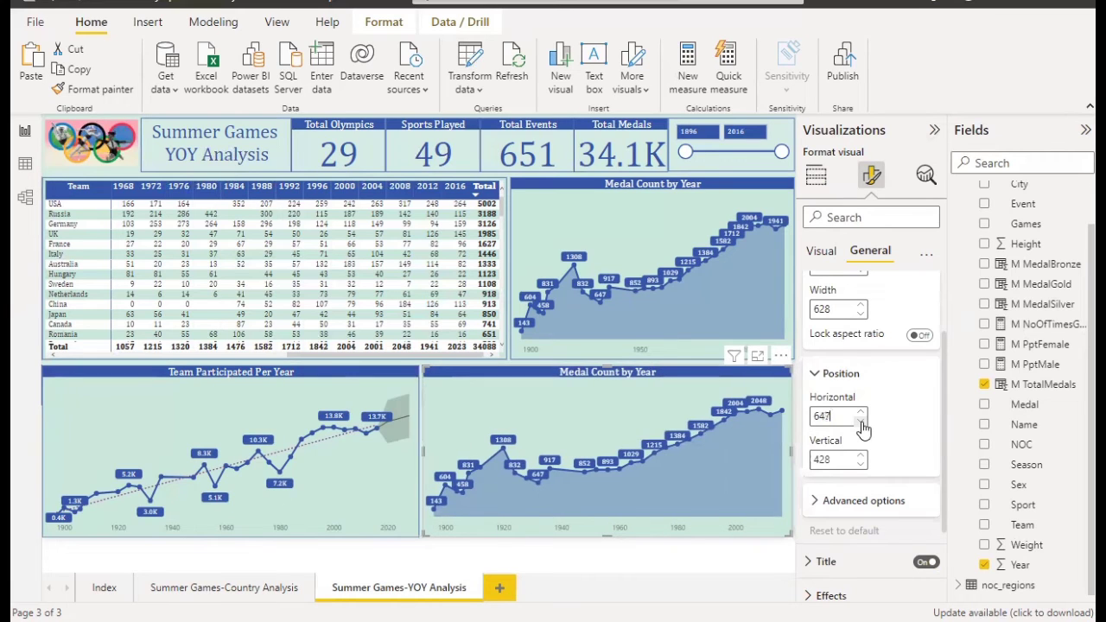
Fine-tune the copied area chart's horizontal position and extend its right edge so its width is 632.
left_click(862, 423)
left_click(862, 423)
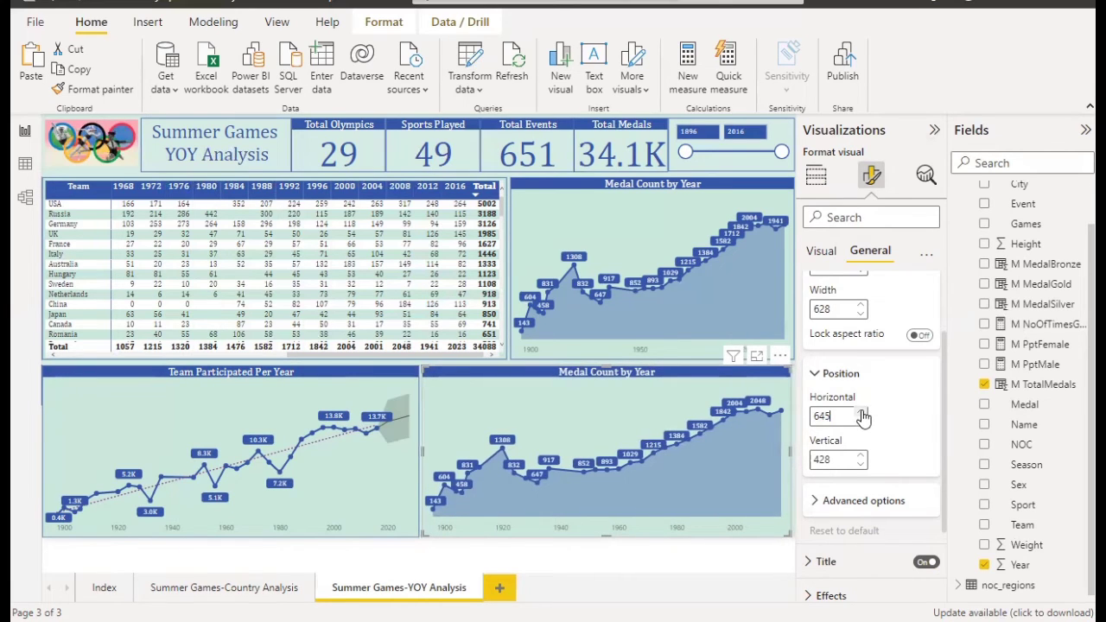
left_click(862, 413)
left_click(862, 413)
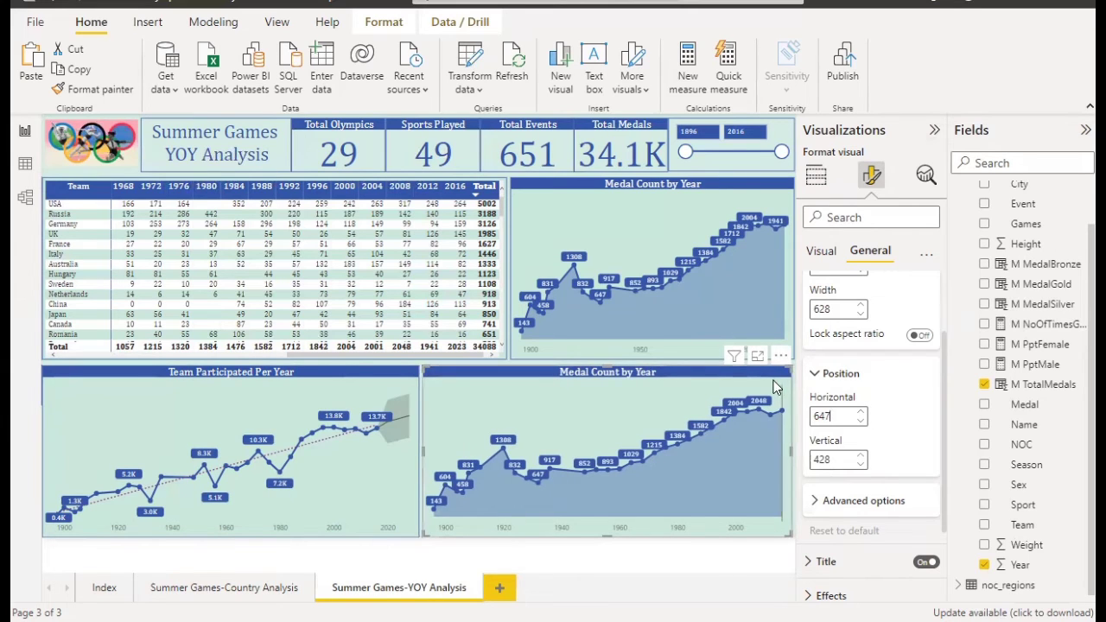
left_click_drag(791, 451, 795, 451)
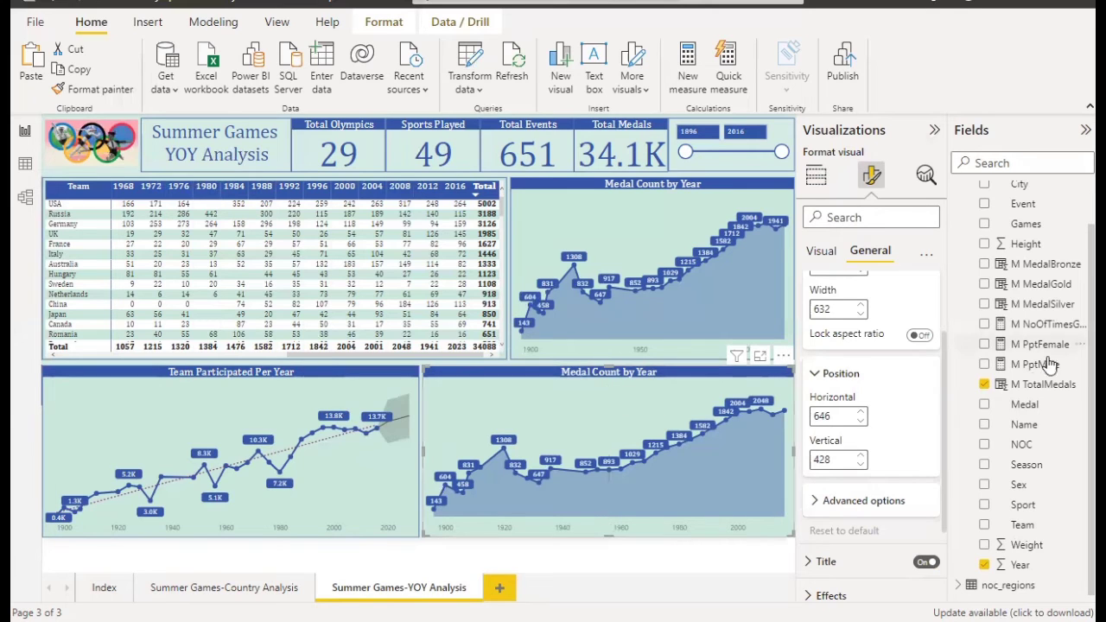
Start a new measure in the Events table from the M TotalMedals field.
right_click(1023, 388)
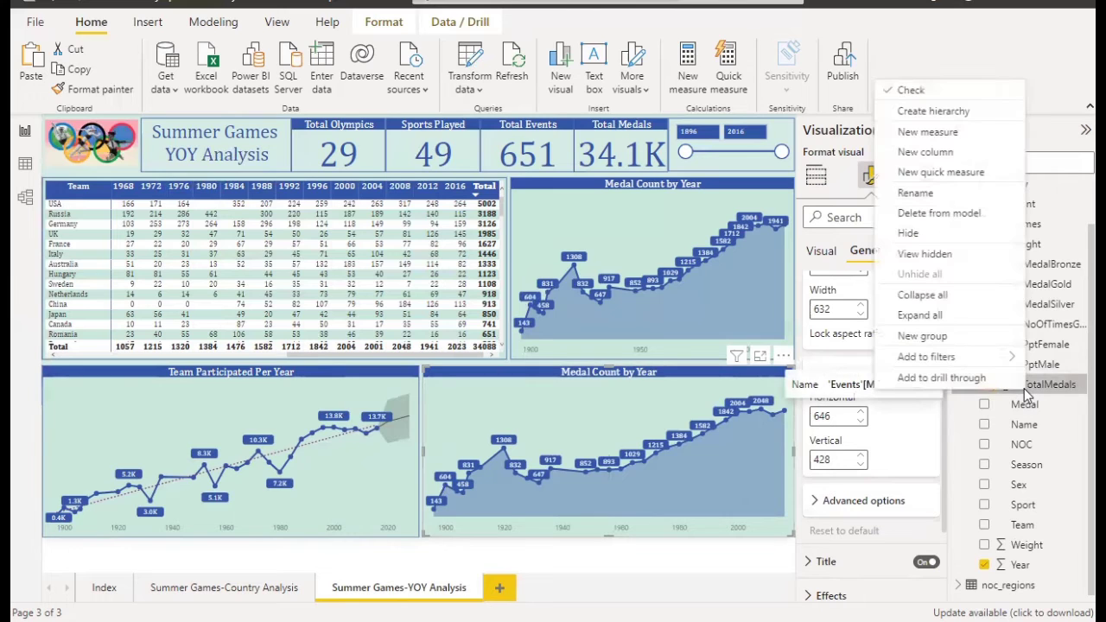
left_click(928, 134)
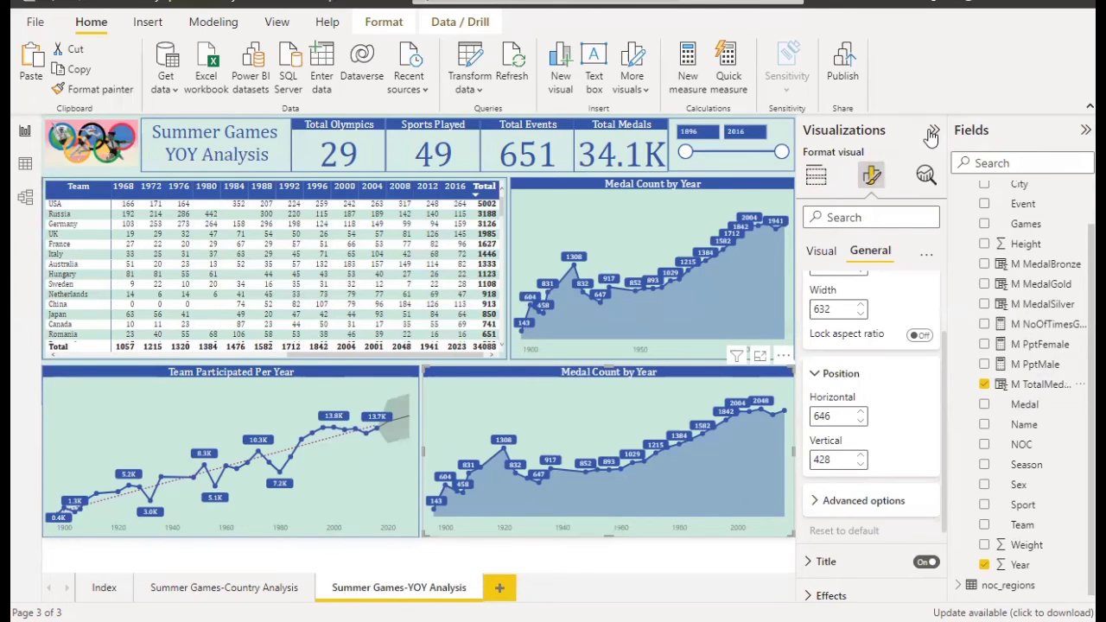
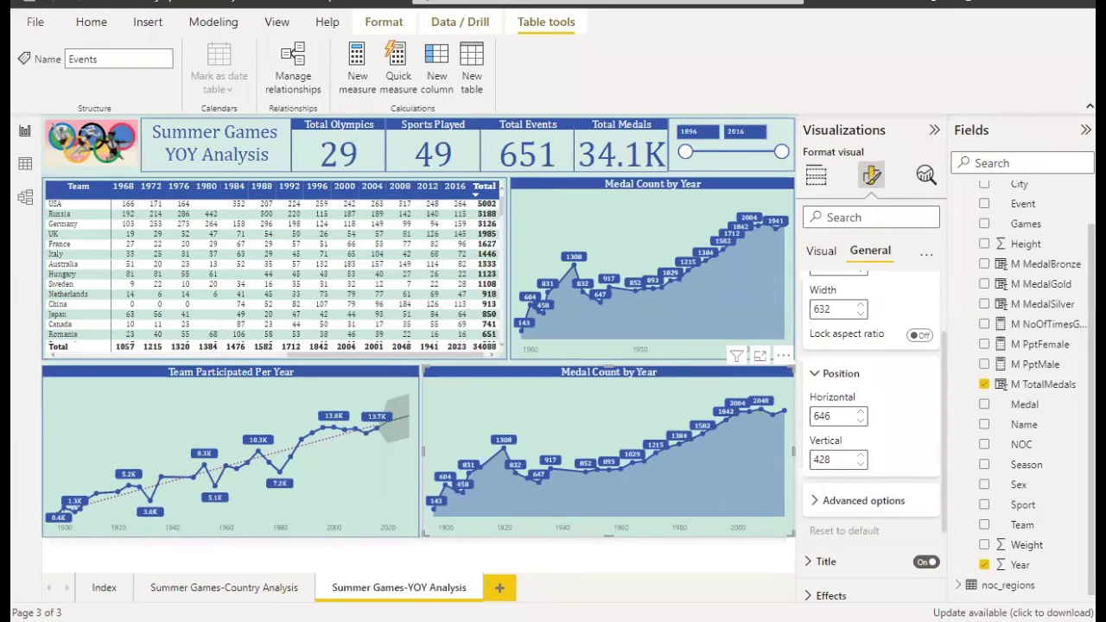
Replace M TotalMedals in the copied area chart's values with M PptFemale and M PptMale.
mouse_move(659, 397)
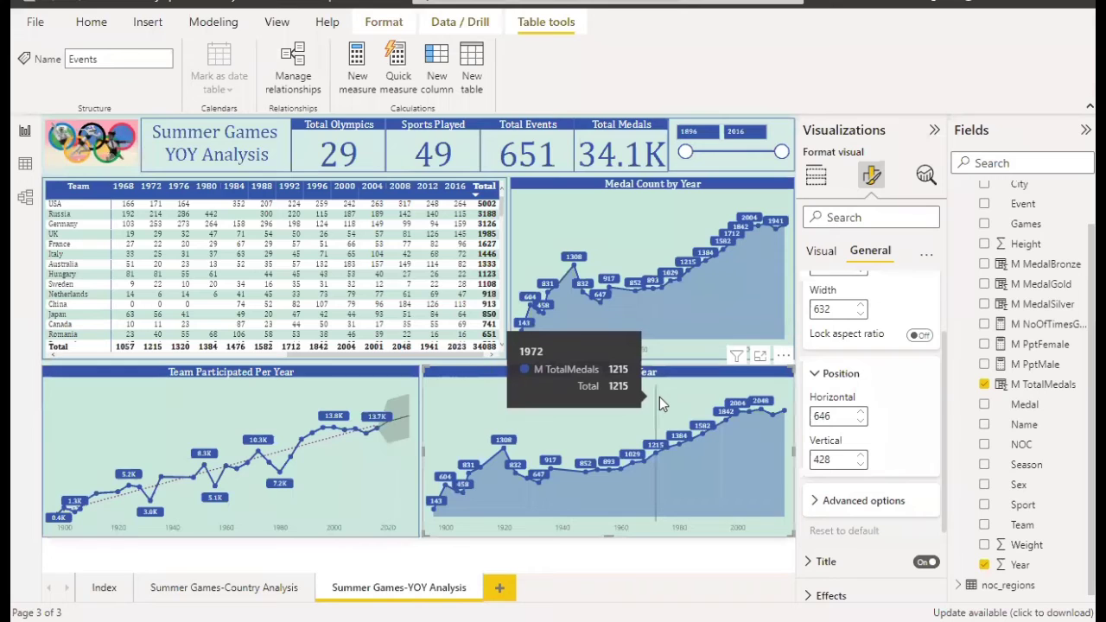
left_click(818, 177)
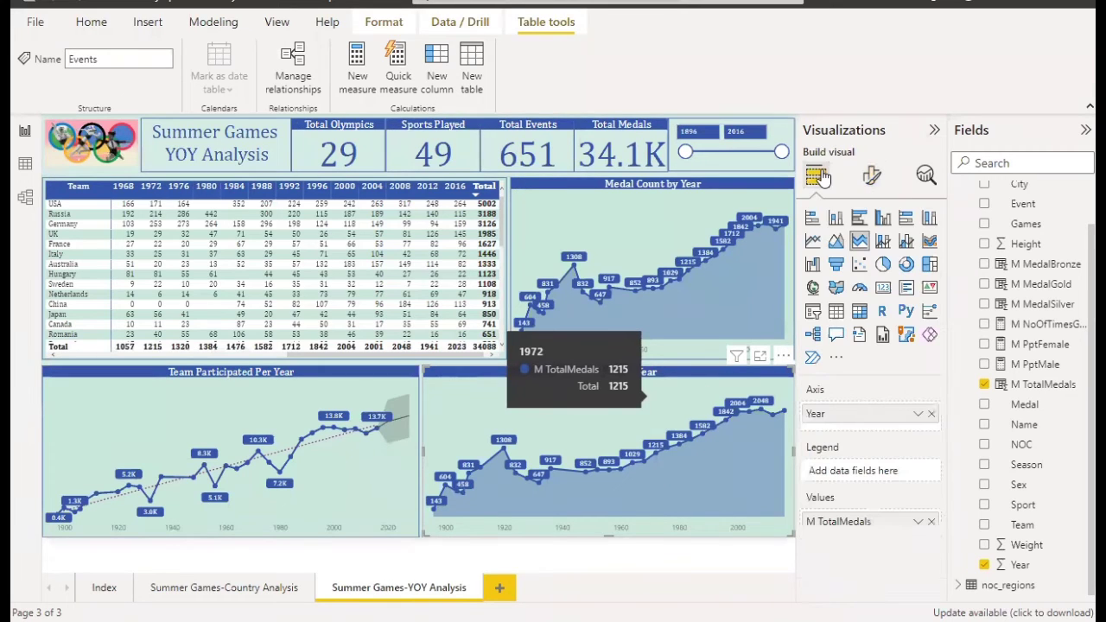
left_click(930, 522)
left_click(984, 344)
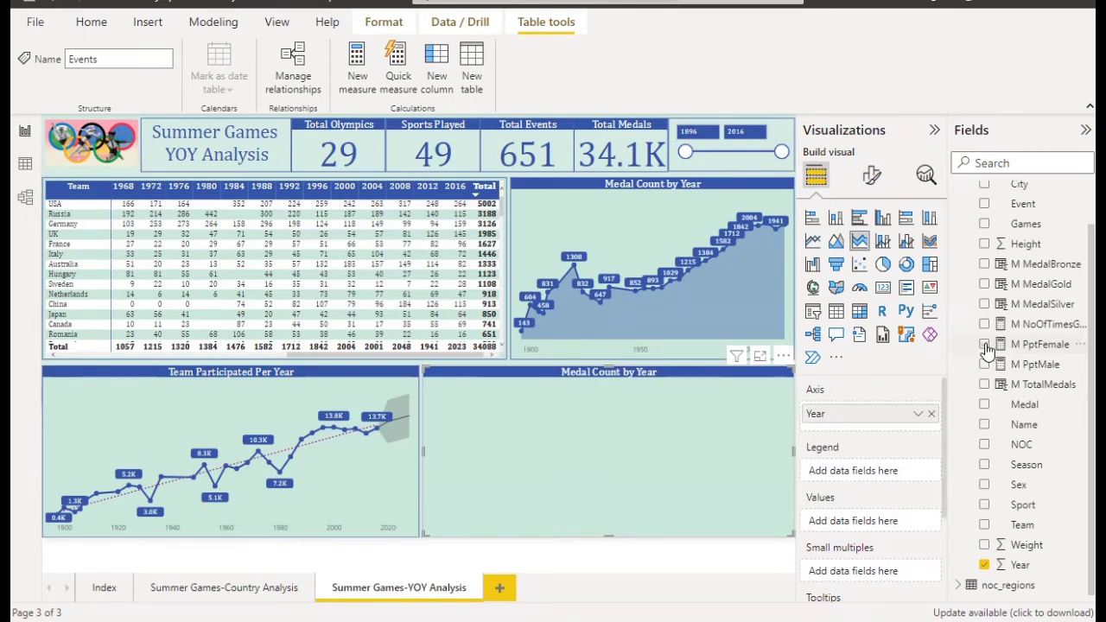
left_click(984, 364)
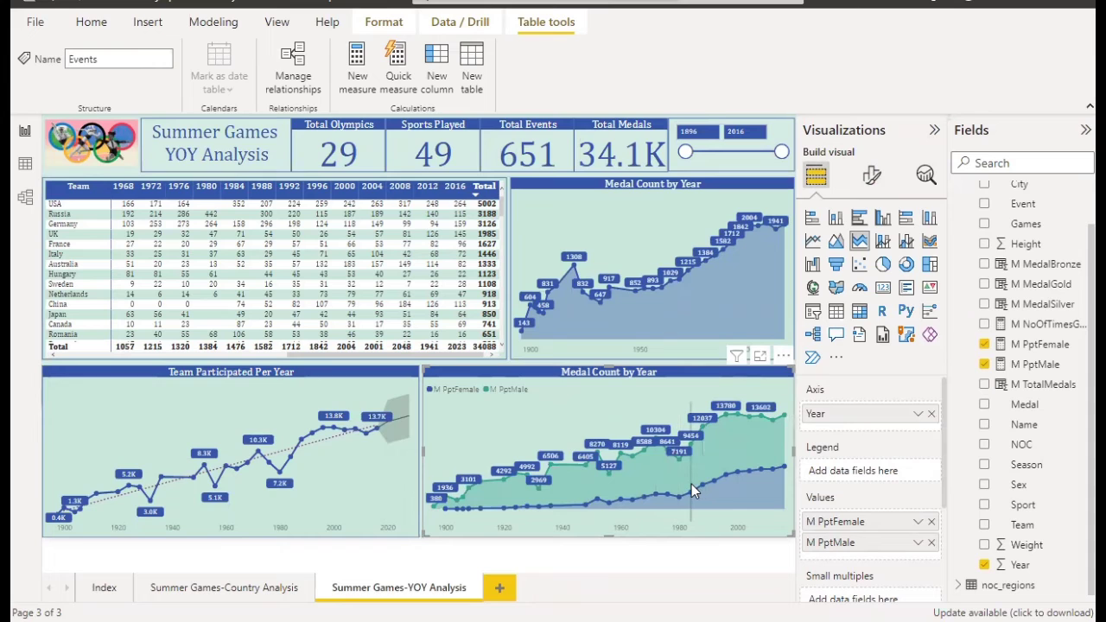
Rename the M PptFemale value as Female for the copied area chart.
mouse_move(691, 486)
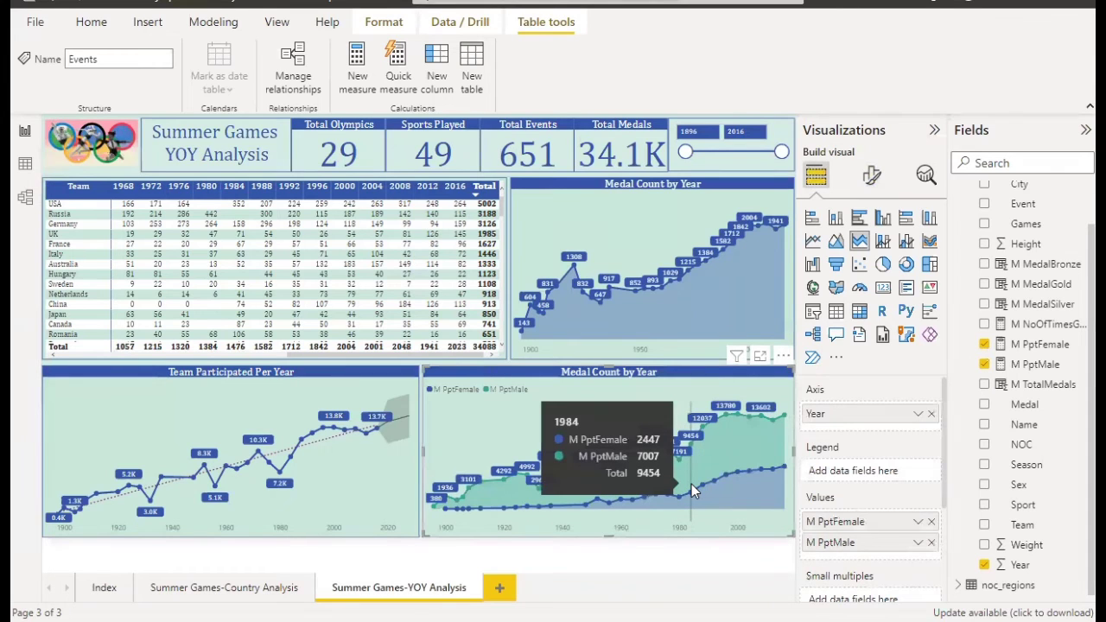
double_click(834, 521)
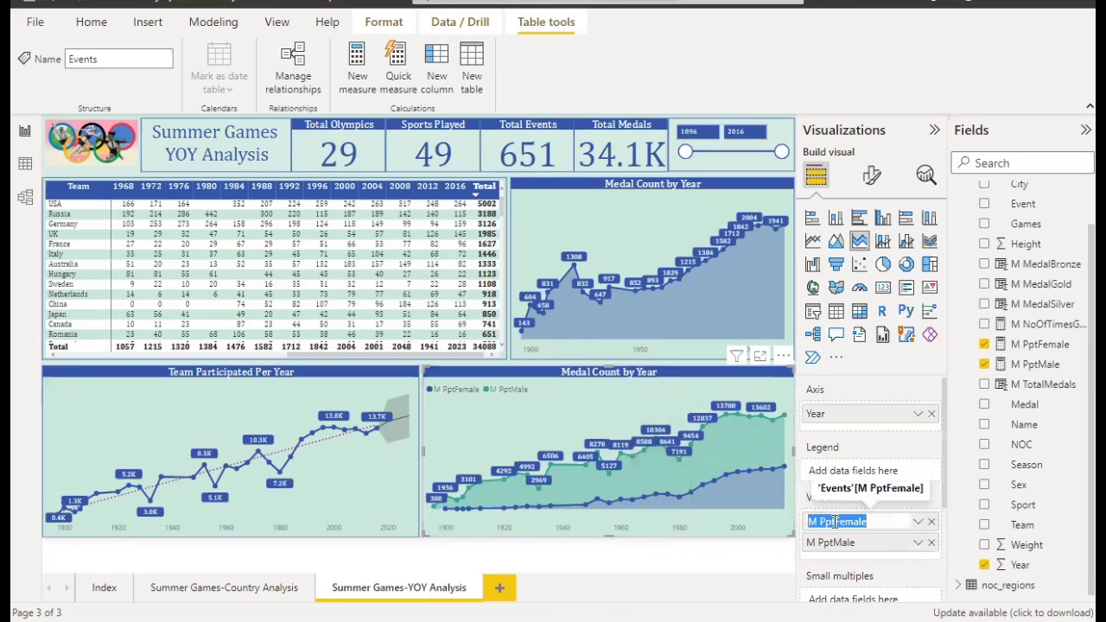
left_click(834, 522)
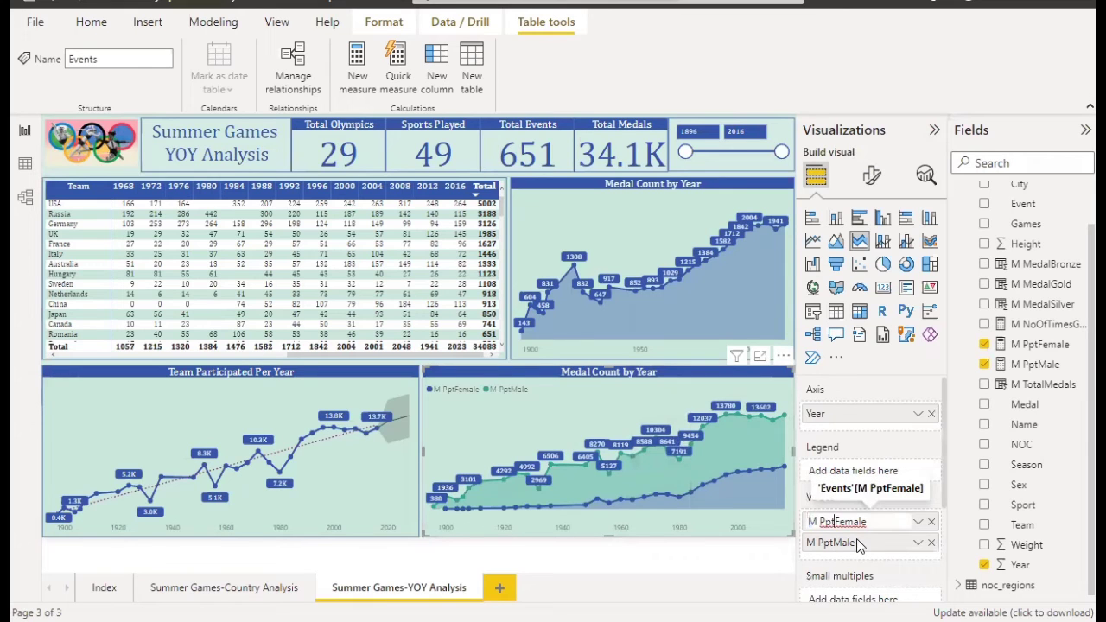
key("BackSpace")
key("BackSpace")
key("BackSpace")
key("BackSpace")
key("BackSpace")
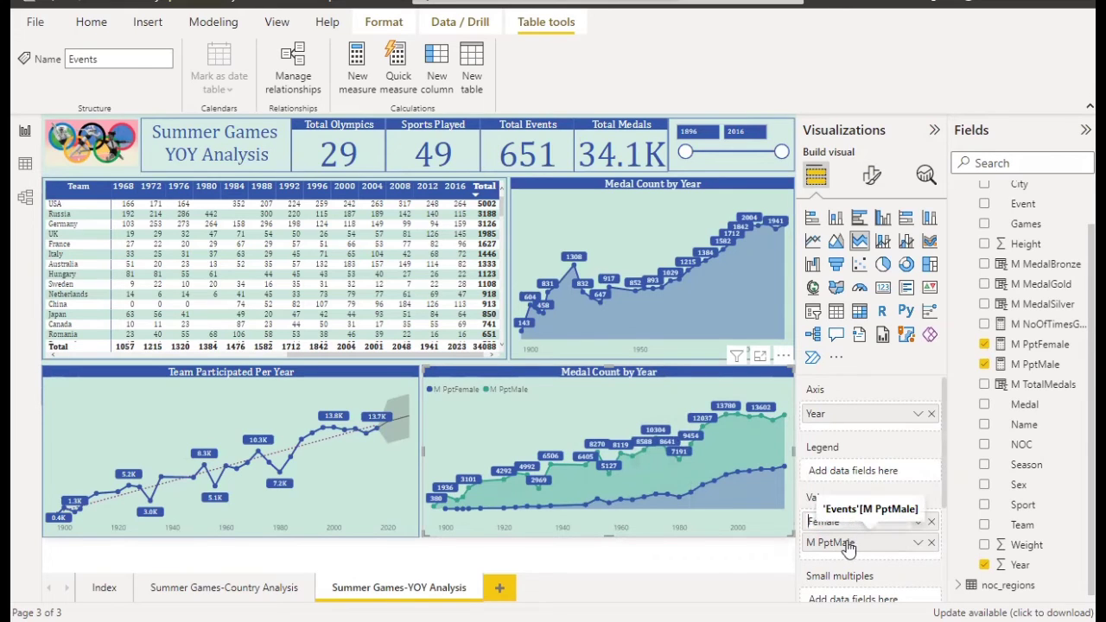
key("Return")
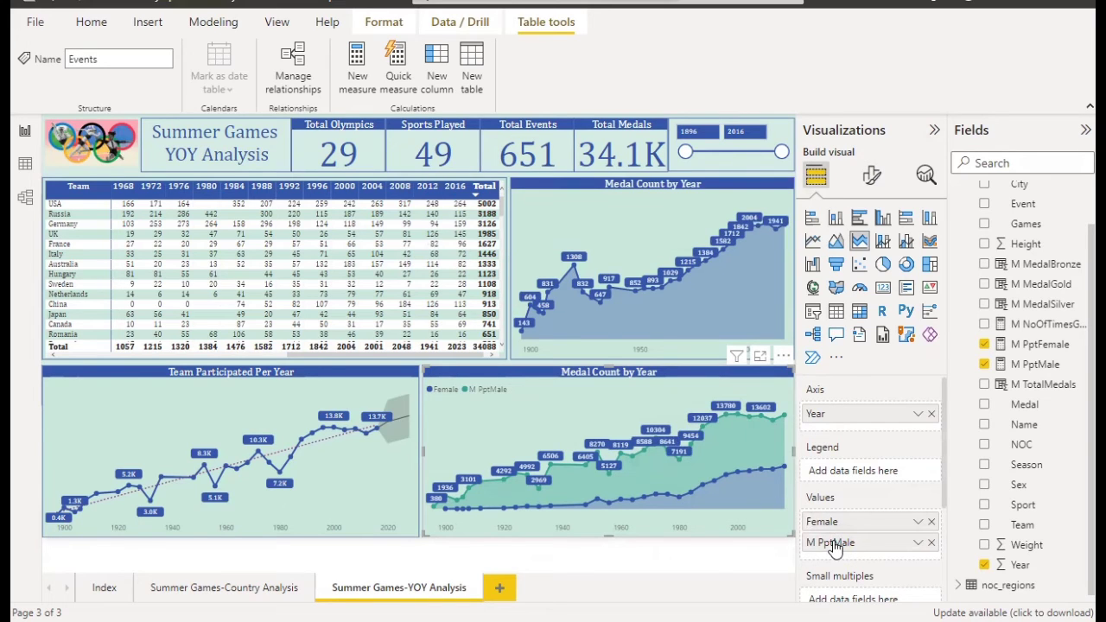
Rename the M PptMale value as Male for the copied area chart.
double_click(833, 544)
left_click(834, 542)
key("BackSpace")
key("BackSpace")
key("BackSpace")
key("BackSpace")
key("BackSpace")
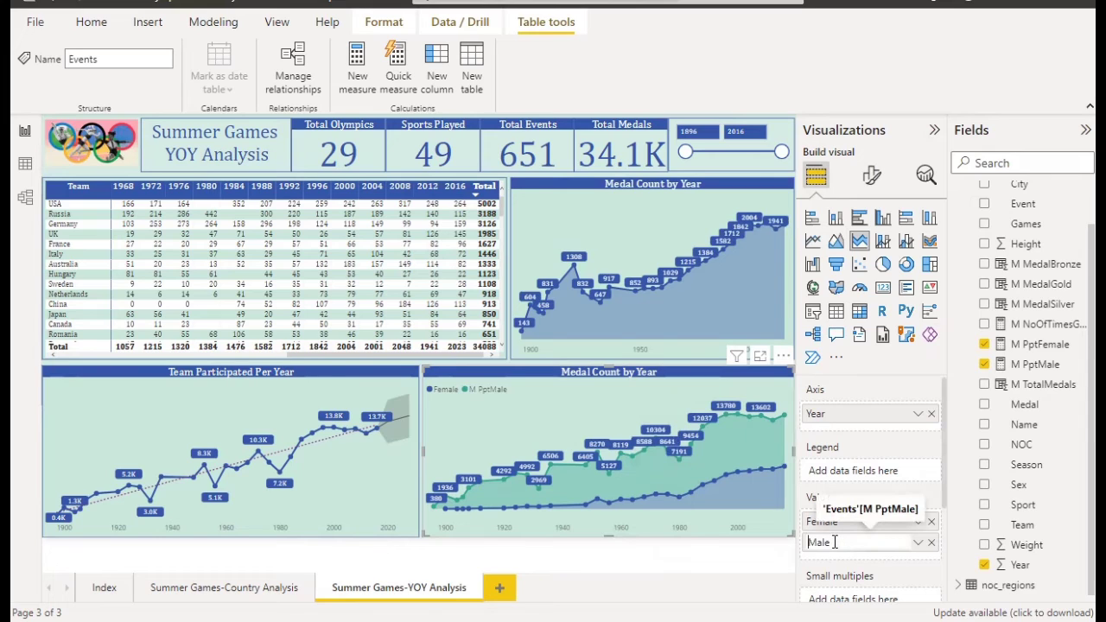
key("Return")
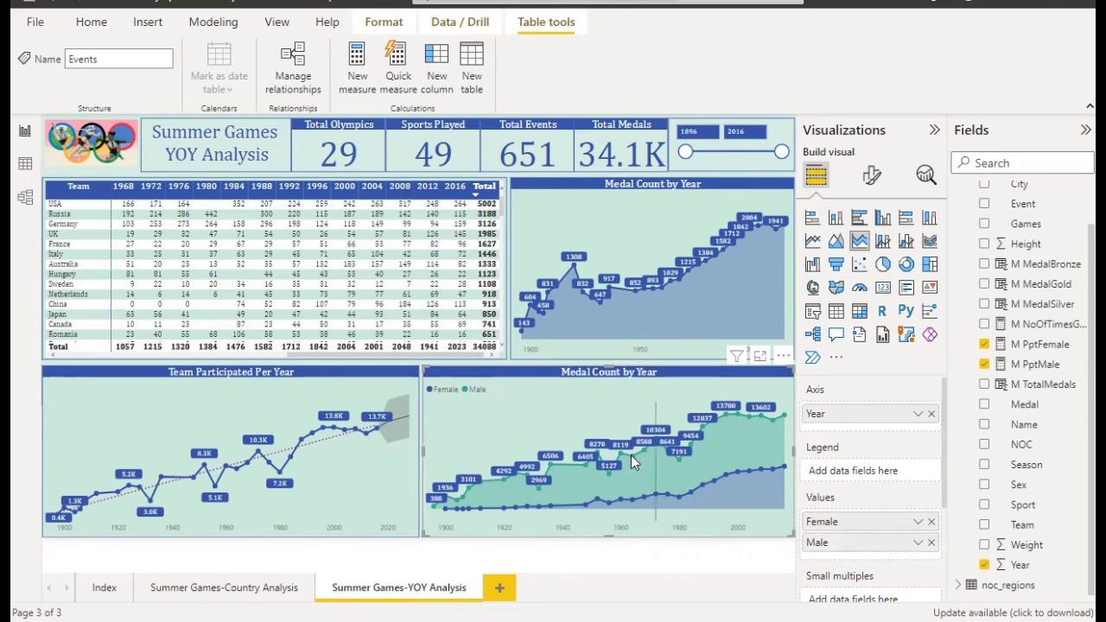
Review the marker settings of the Female and Male area chart and try switching its data labels on and off.
mouse_move(630, 456)
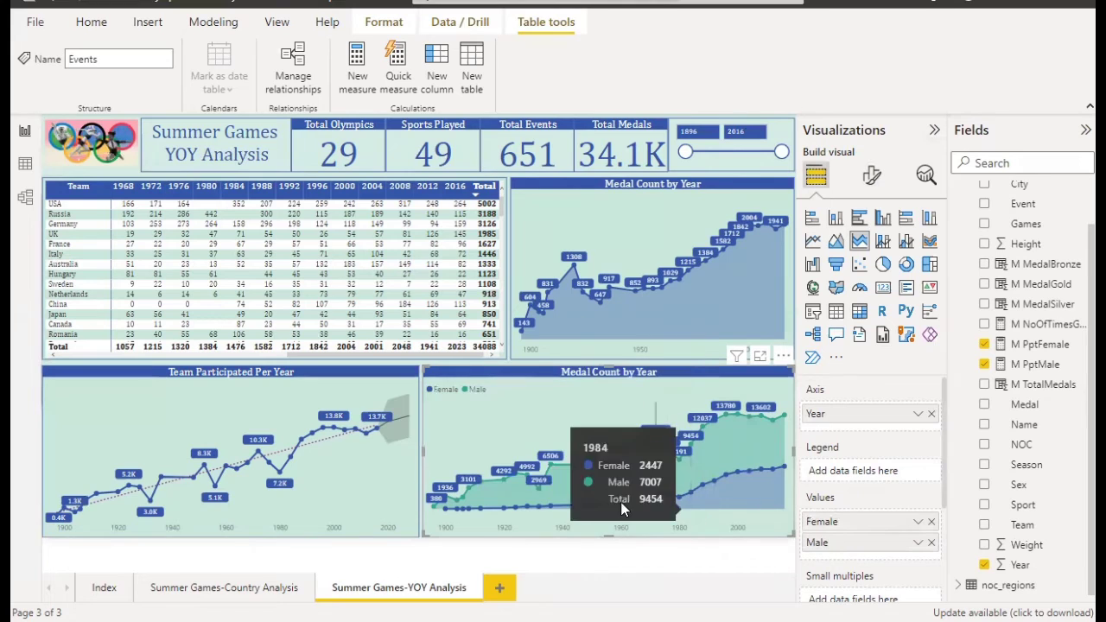
left_click(871, 176)
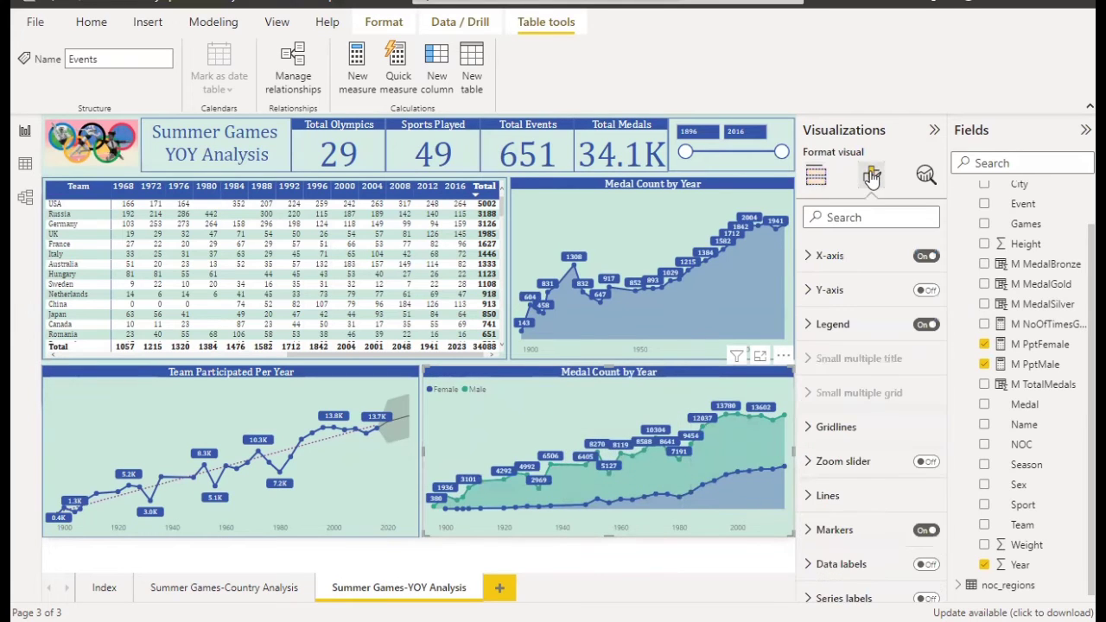
left_click(872, 252)
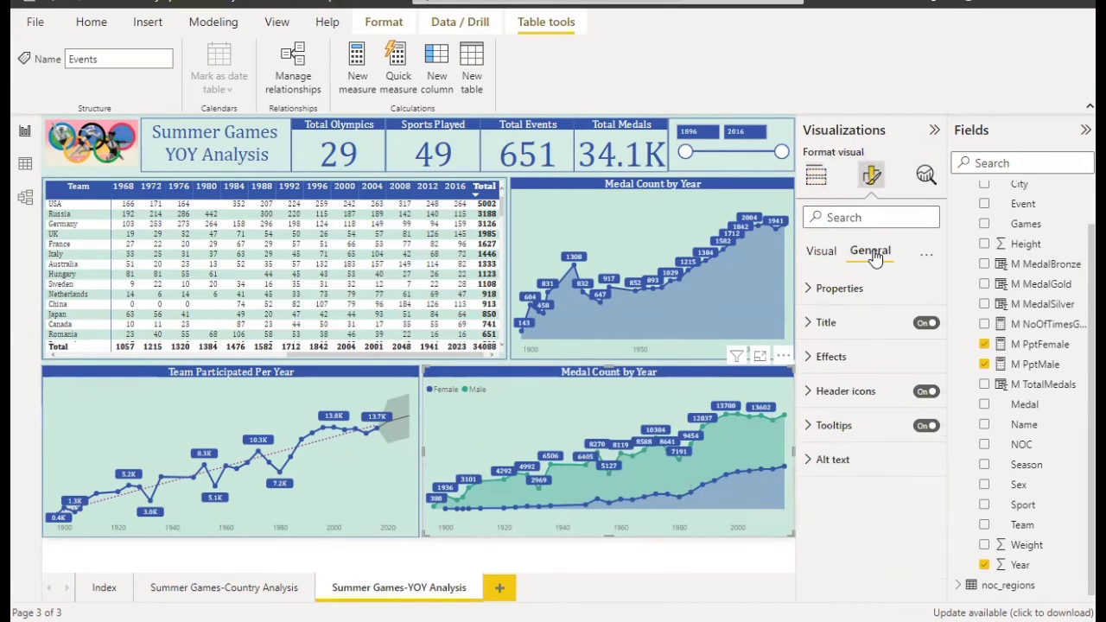
left_click(822, 251)
scroll(860, 423, "down", 2)
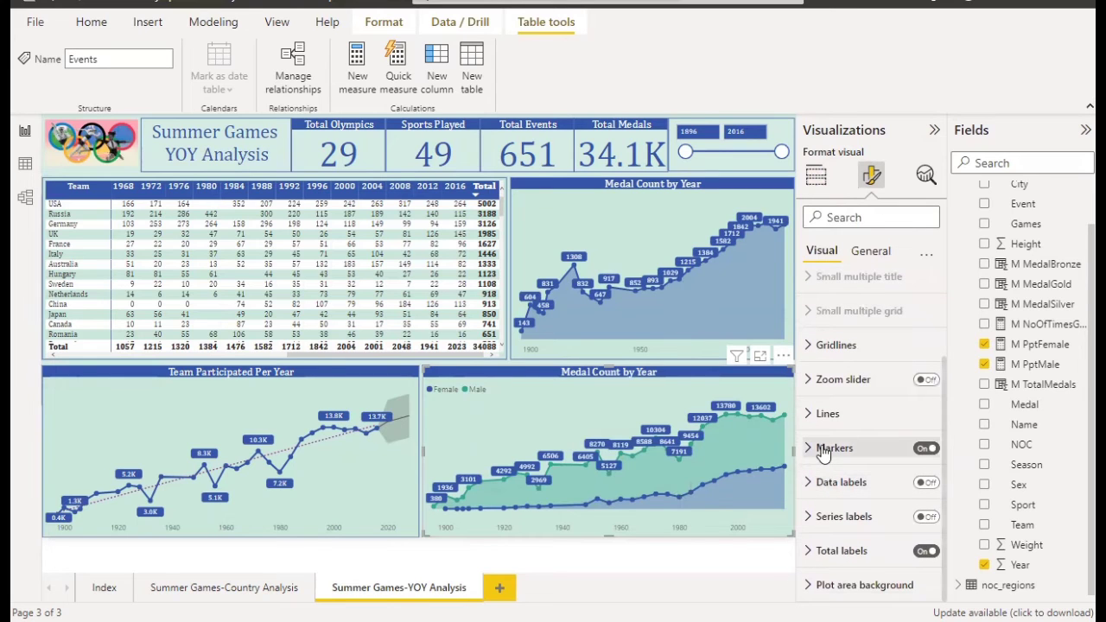
left_click(822, 452)
scroll(851, 471, "down", 5)
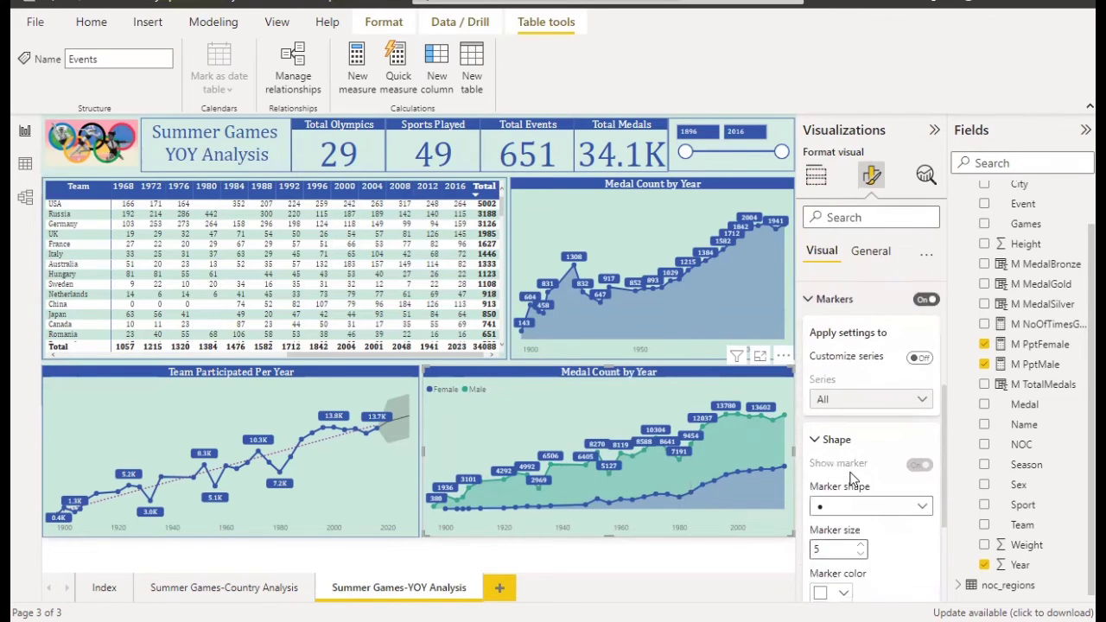
scroll(851, 473, "down", 2)
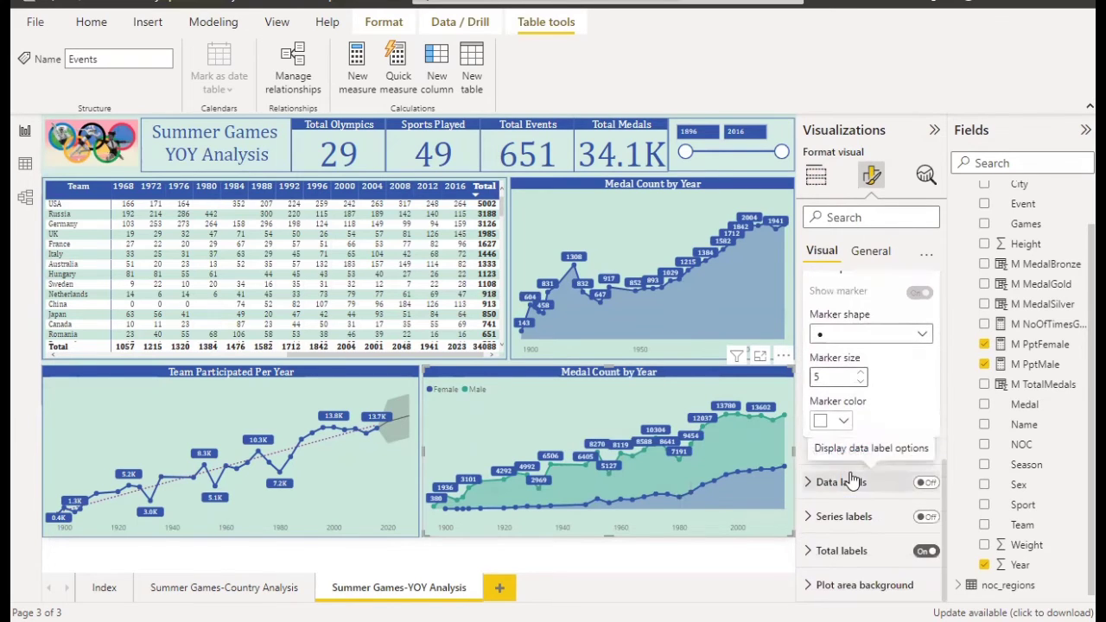
left_click(925, 481)
left_click(925, 482)
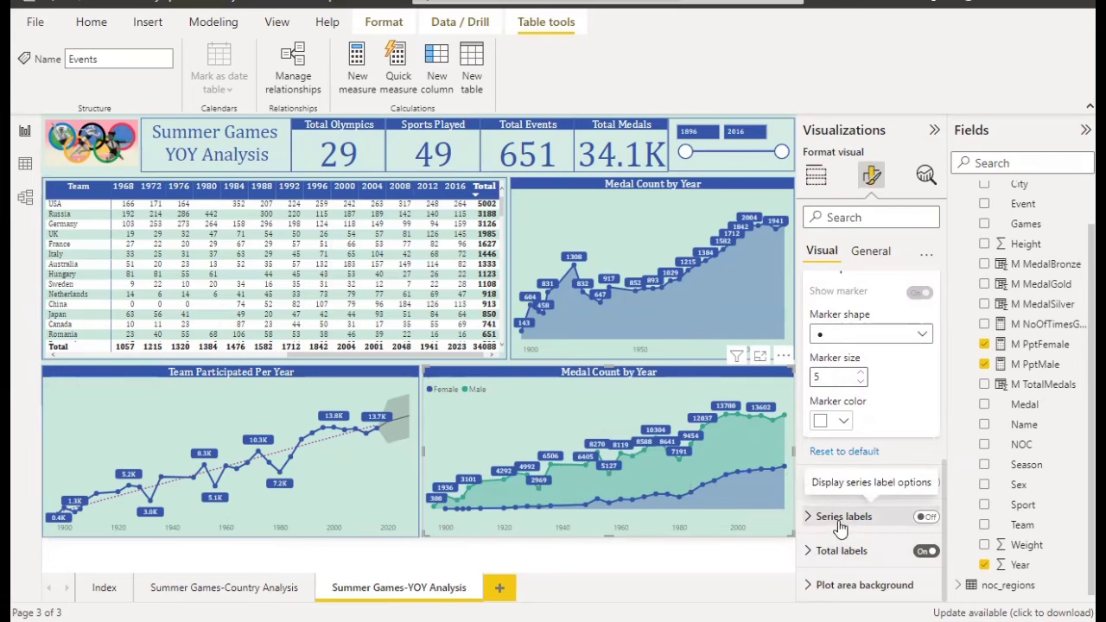
Turn off the total labels on the Female and Male area chart.
left_click(836, 550)
scroll(850, 536, "down", 3)
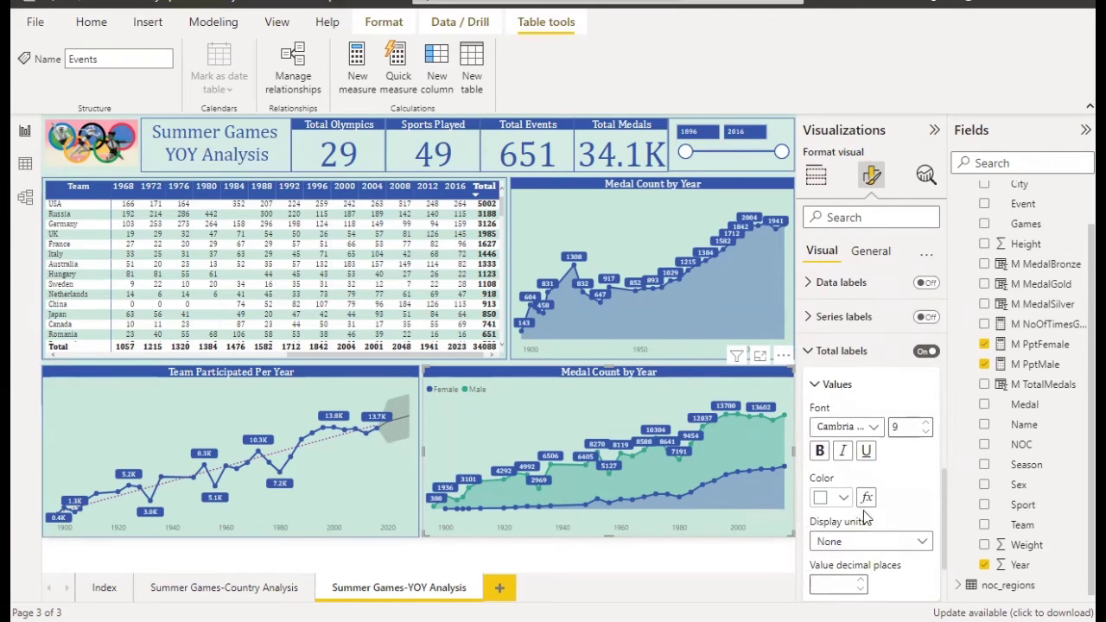
scroll(865, 516, "down", 3)
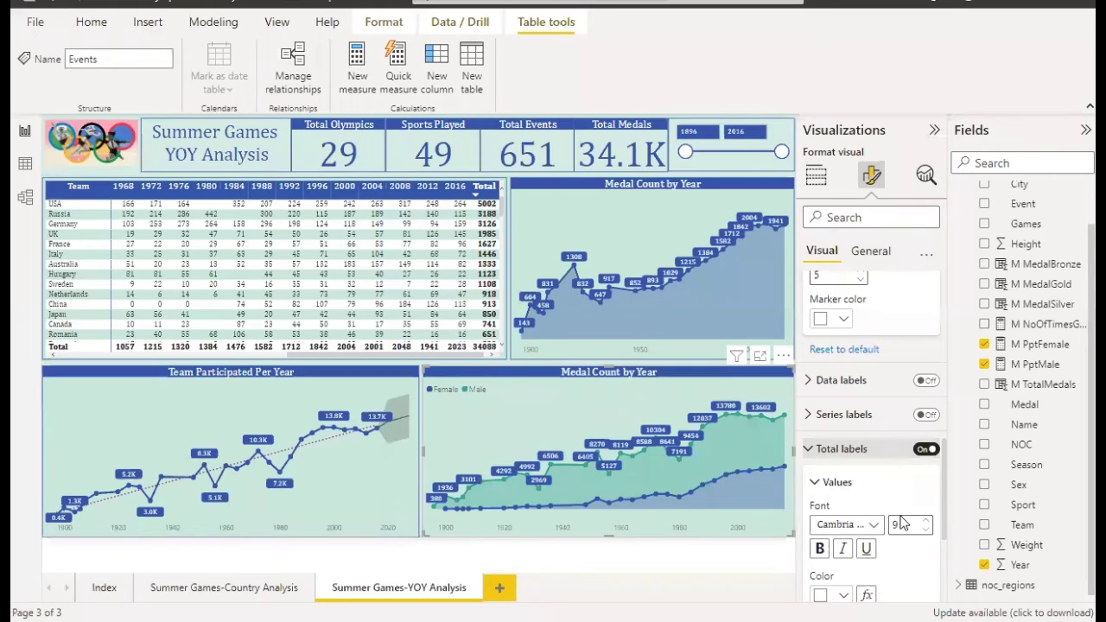
scroll(901, 521, "down", 5)
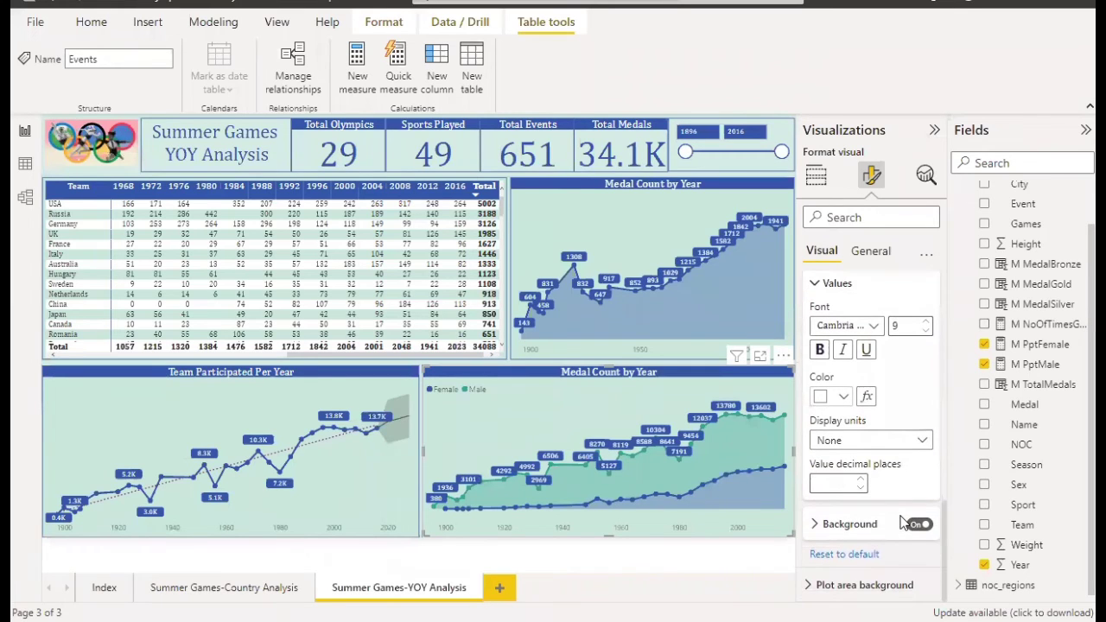
scroll(901, 521, "up", 4)
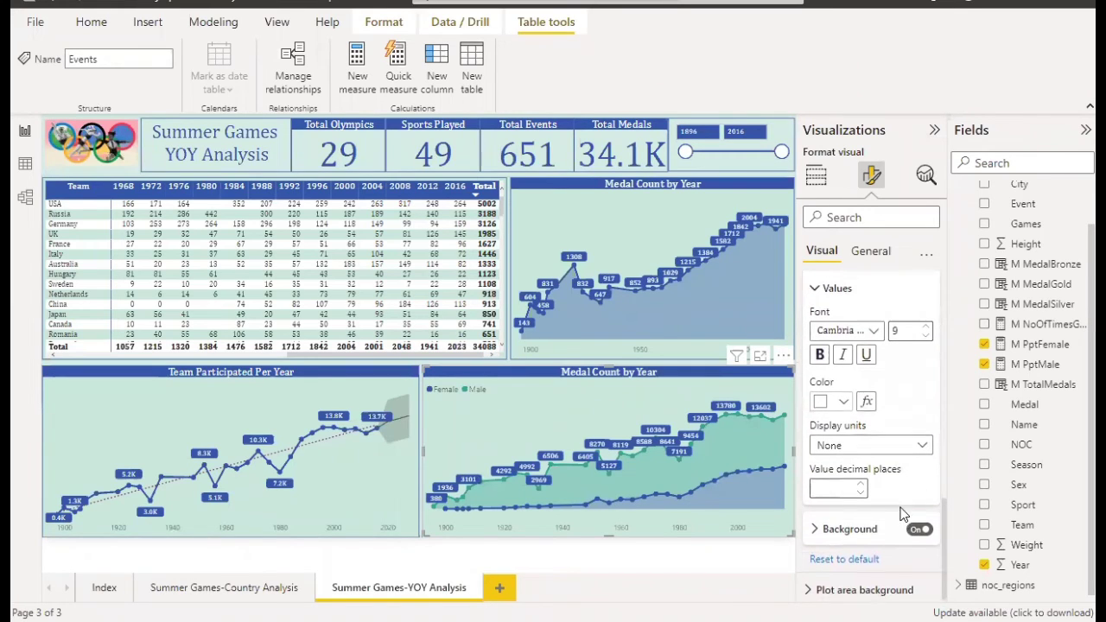
left_click(918, 399)
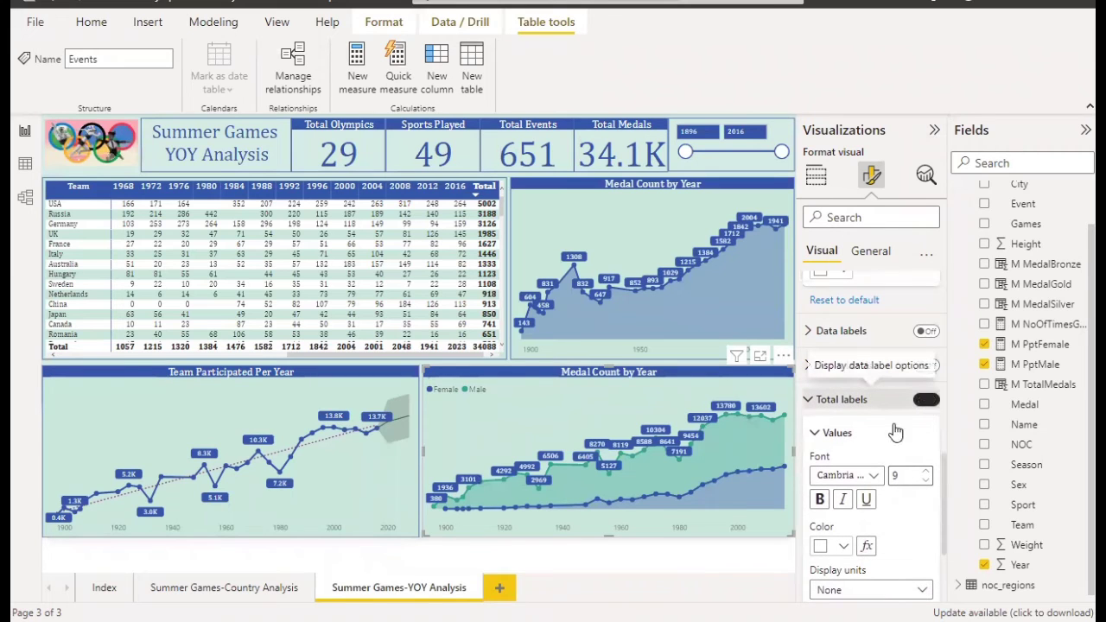
Turn on data labels for the Female and Male series with a label density of 82% and open their value formatting.
scroll(913, 438, "up", 3)
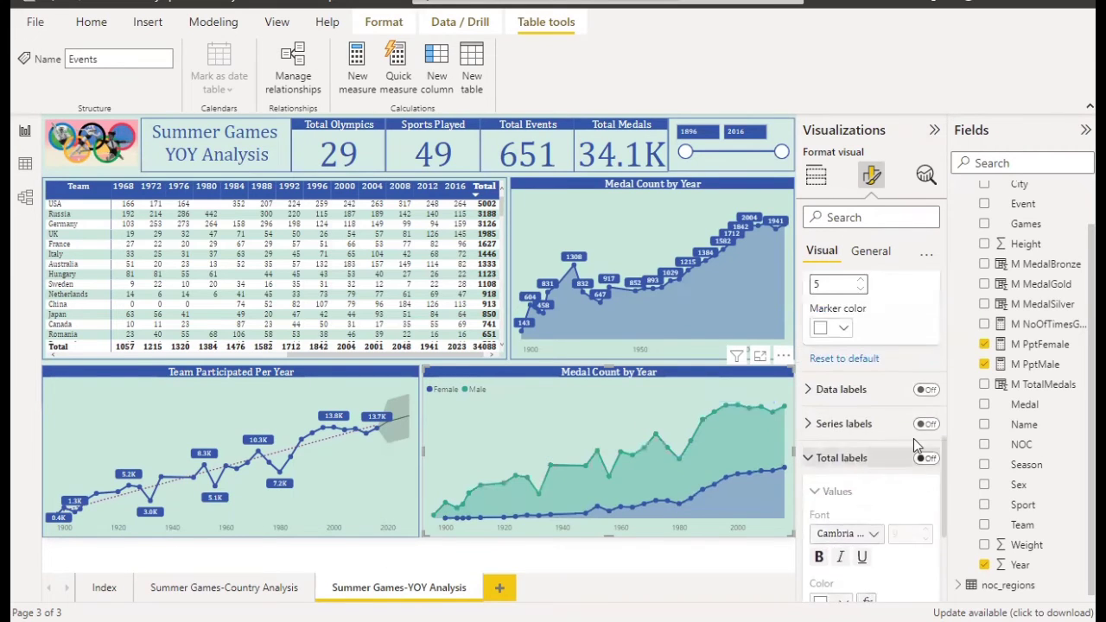
left_click(844, 431)
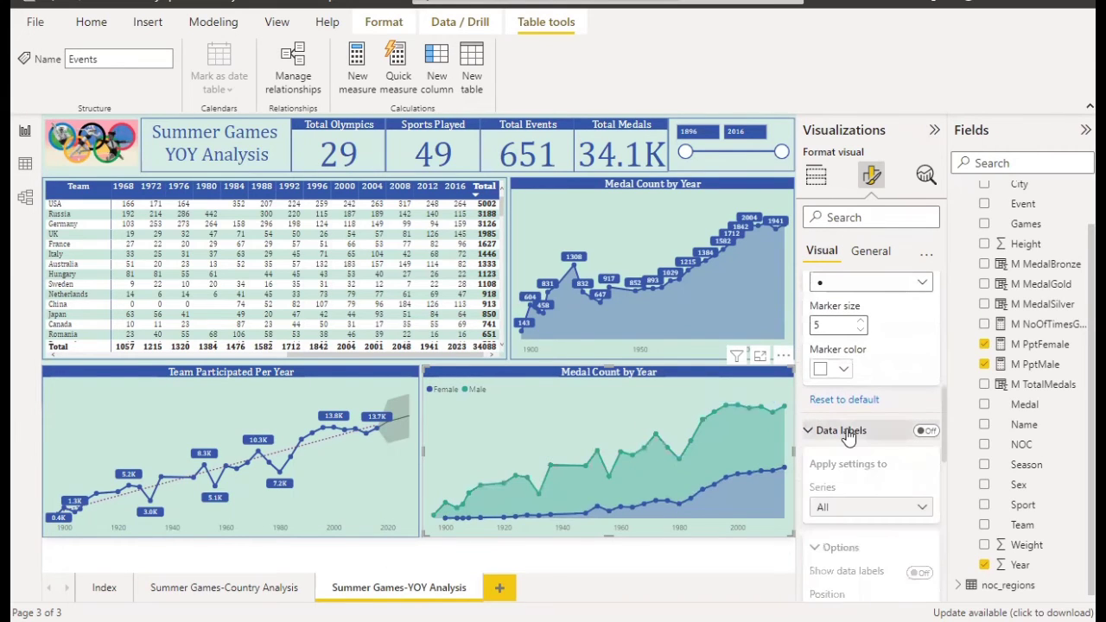
left_click(923, 432)
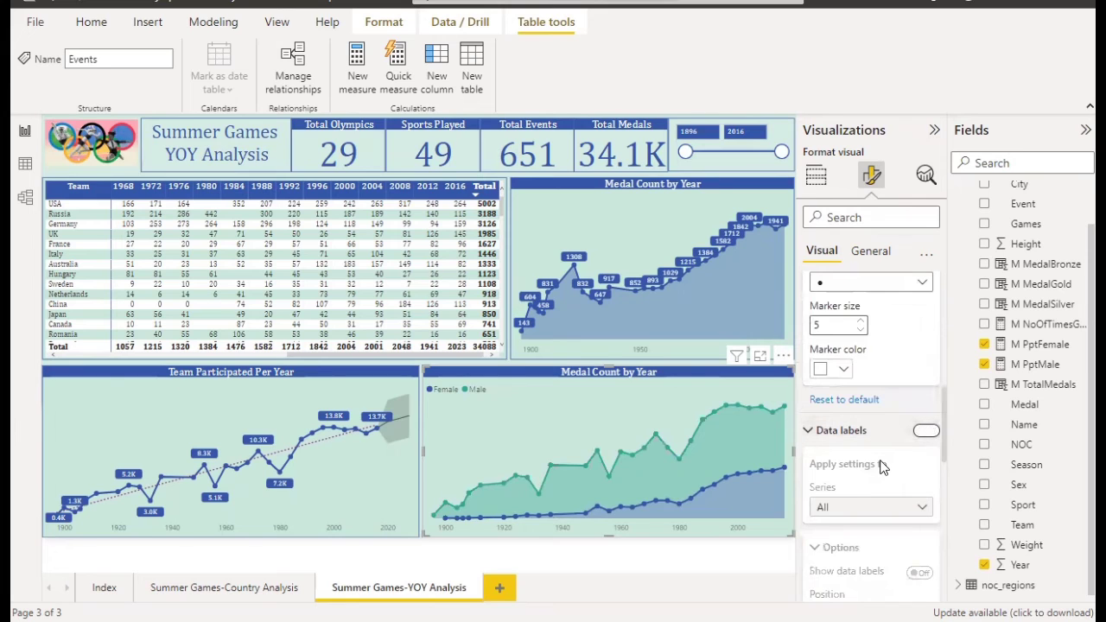
scroll(881, 467, "down", 1)
scroll(881, 467, "down", 3)
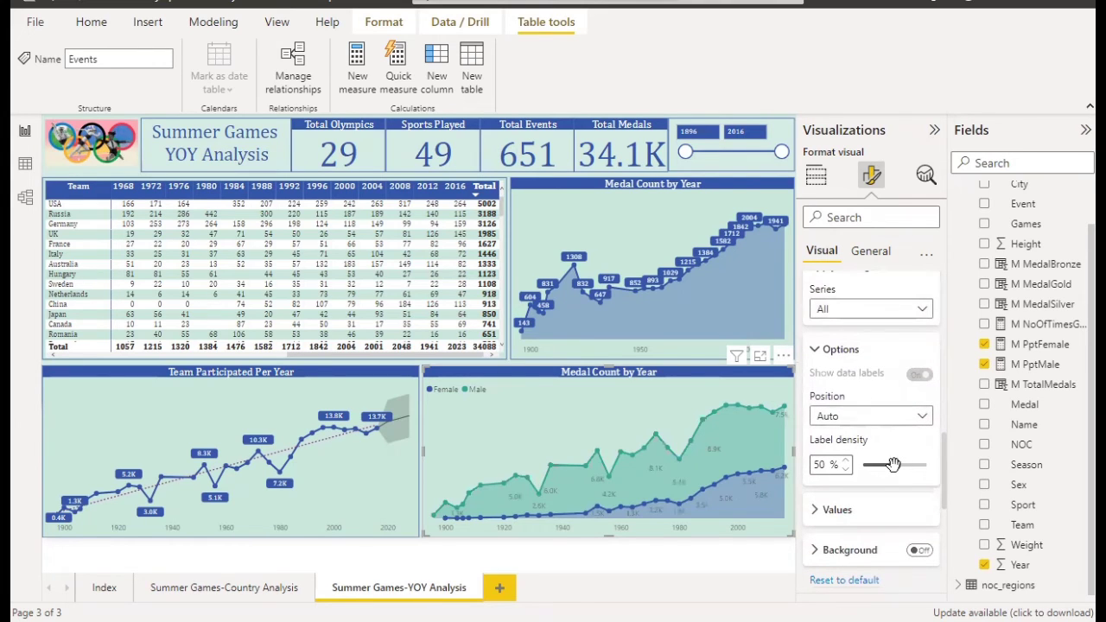
left_click_drag(893, 464, 861, 464)
scroll(862, 466, "down", 1)
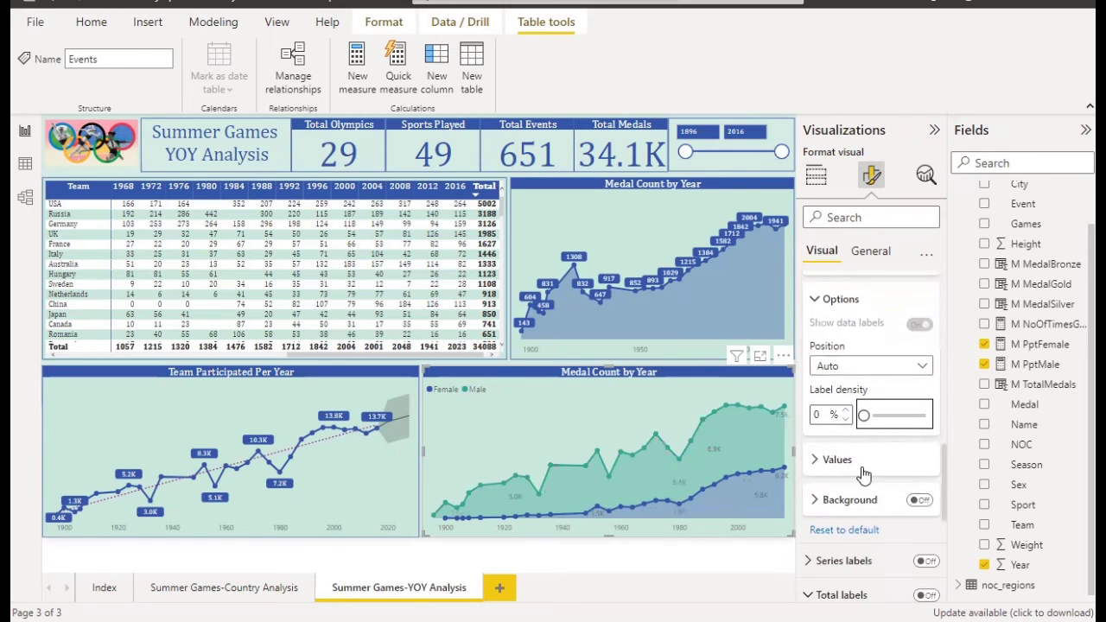
scroll(861, 466, "down", 1)
left_click_drag(863, 367, 916, 383)
left_click(839, 413)
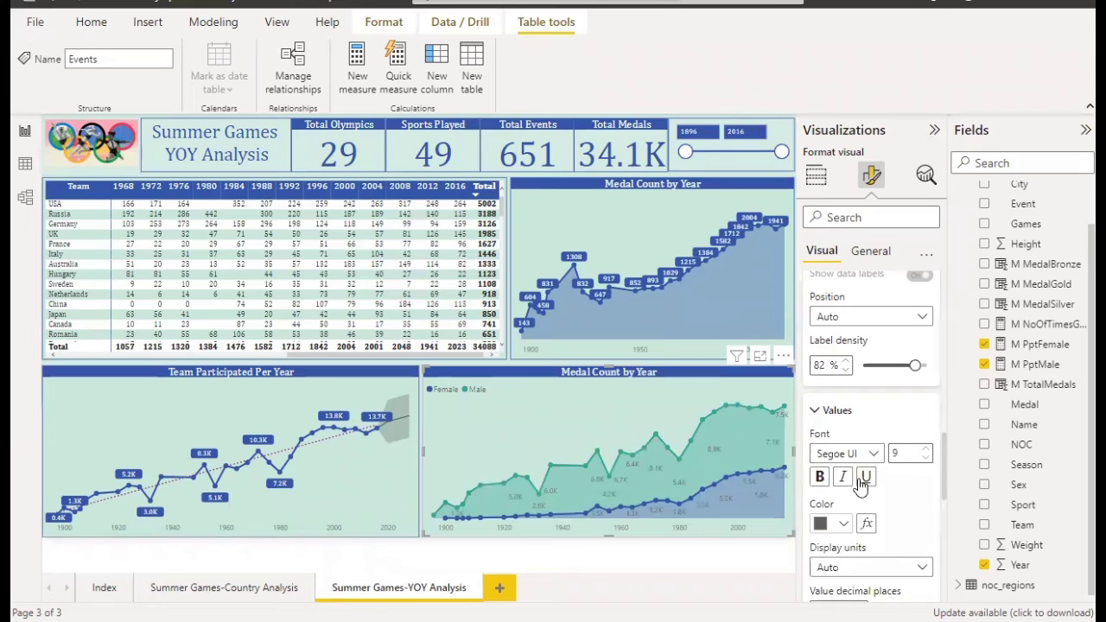
Set the Female and Male area chart's data label values to the Cambria Math font in white.
left_click(874, 455)
scroll(851, 321, "up", 2)
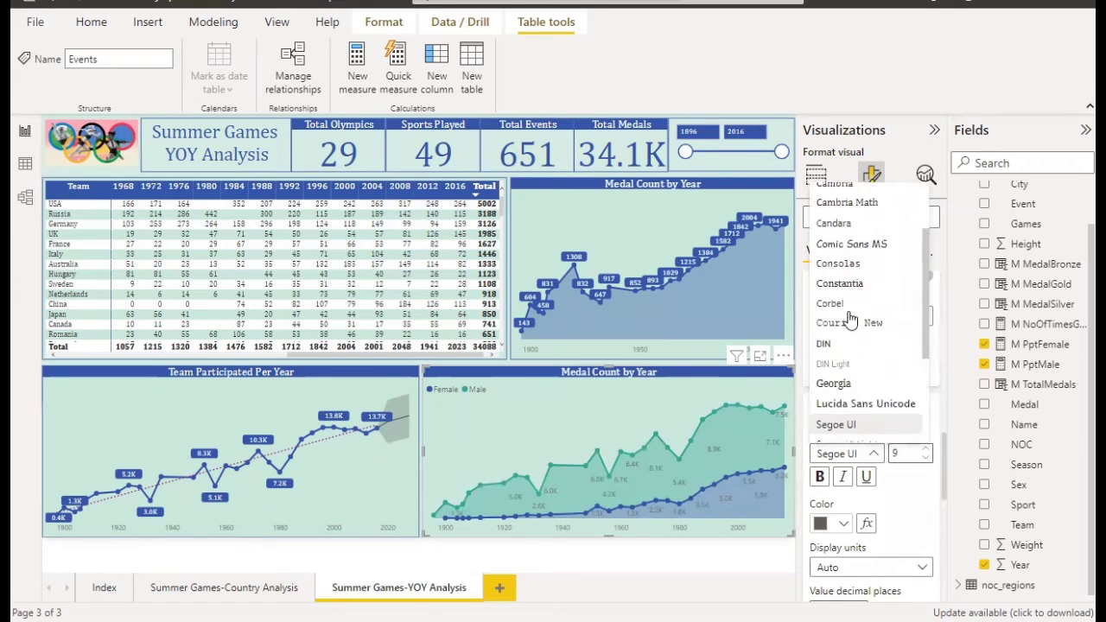
left_click(842, 209)
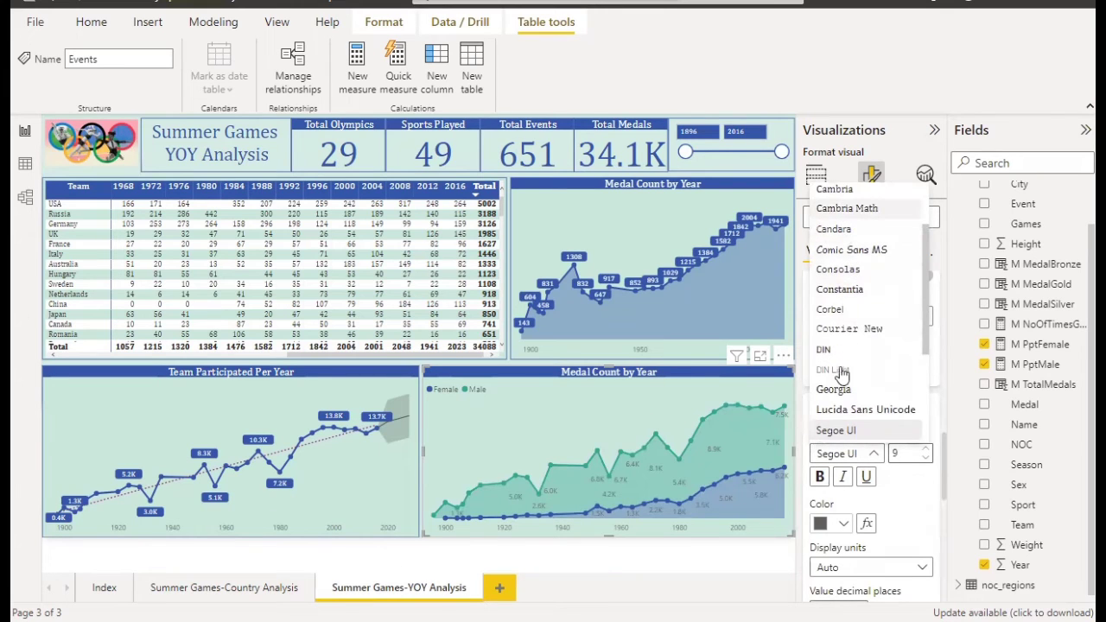
scroll(838, 510, "down", 3)
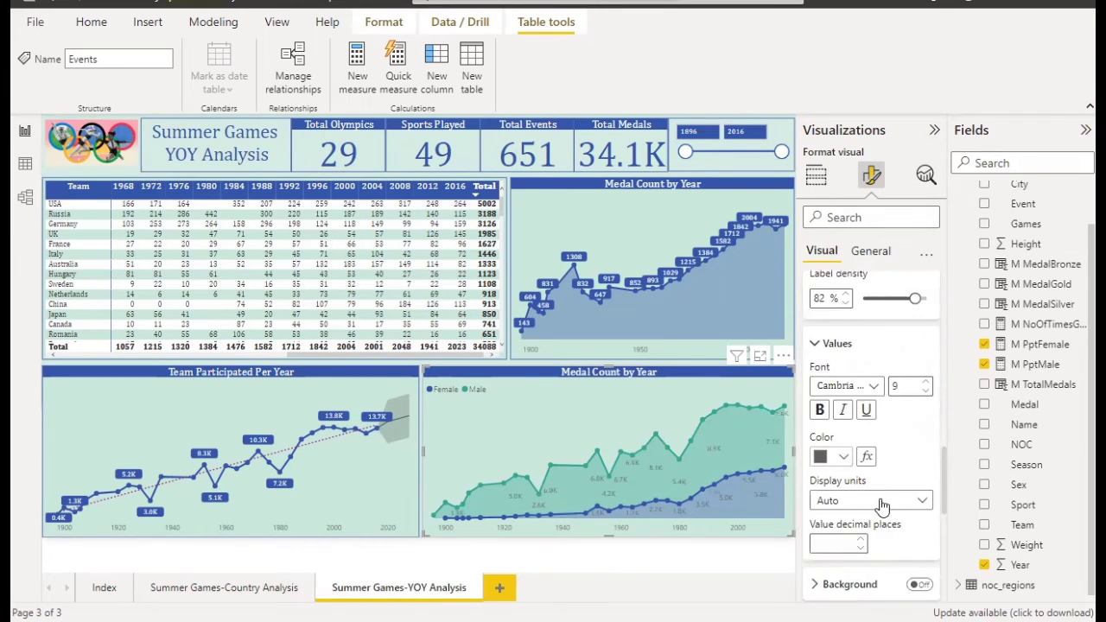
left_click(841, 425)
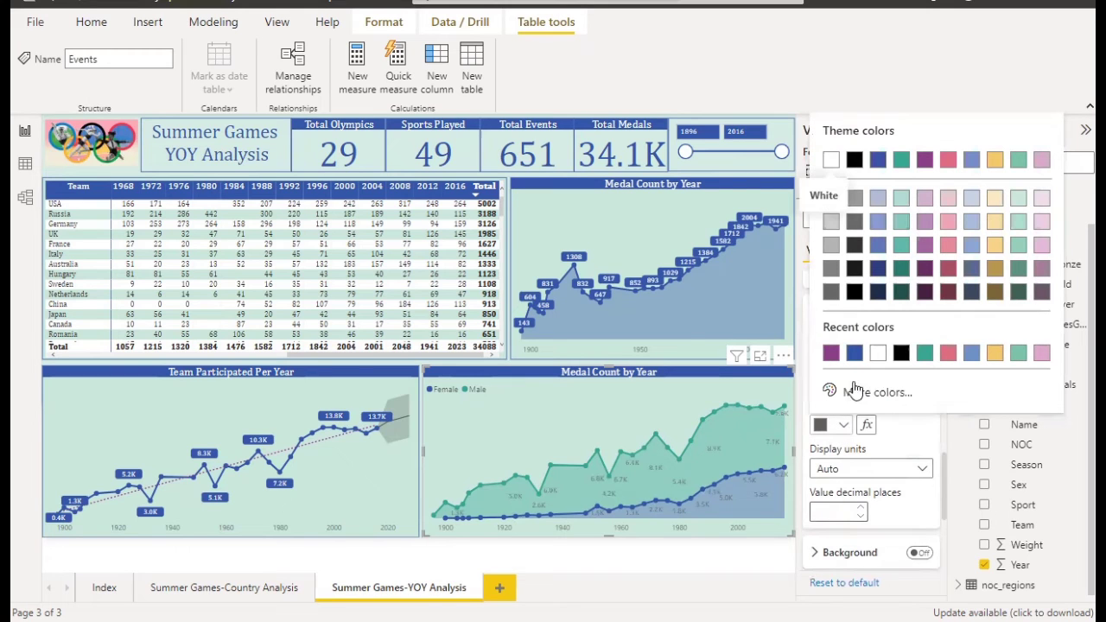
left_click(878, 353)
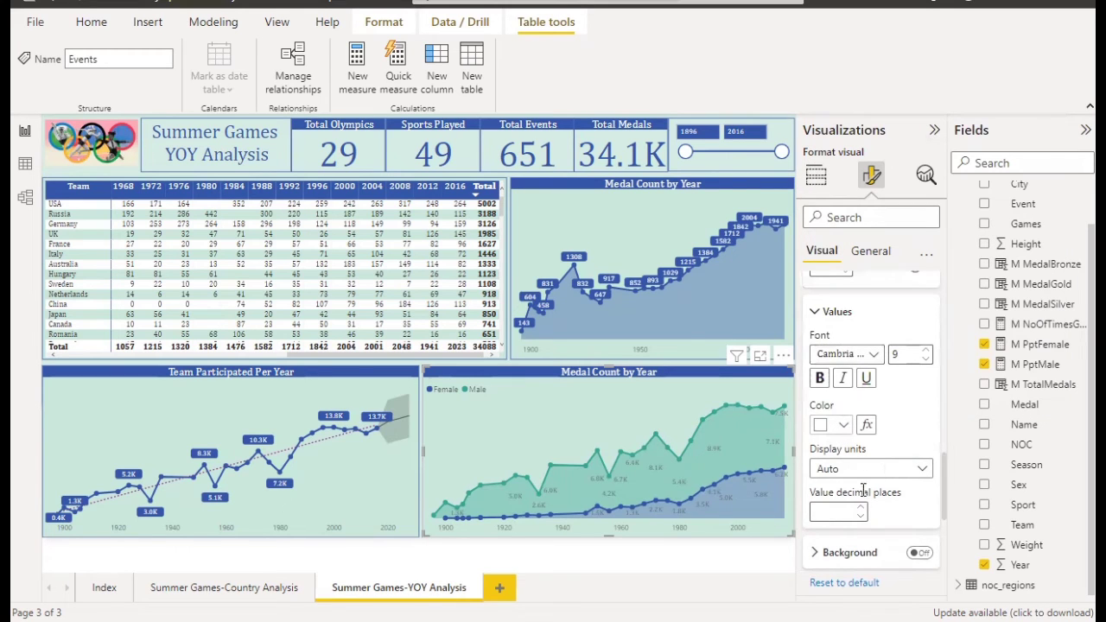
Turn on the data label background of the Female and Male area chart and make it blue with 0% transparency.
scroll(888, 481, "down", 3)
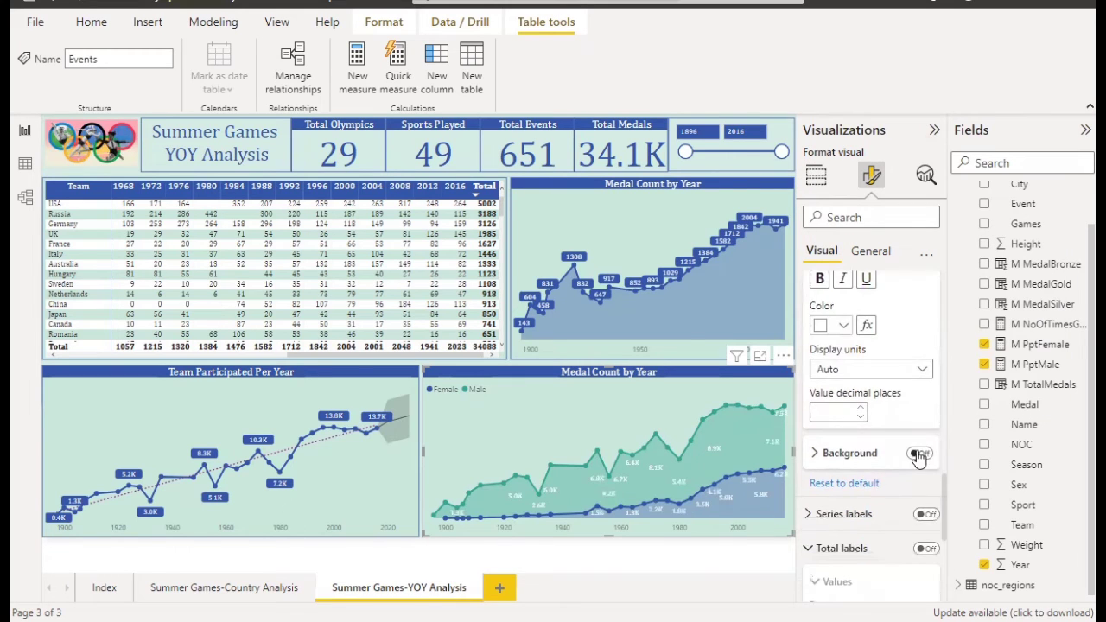
left_click(860, 462)
scroll(863, 418, "down", 3)
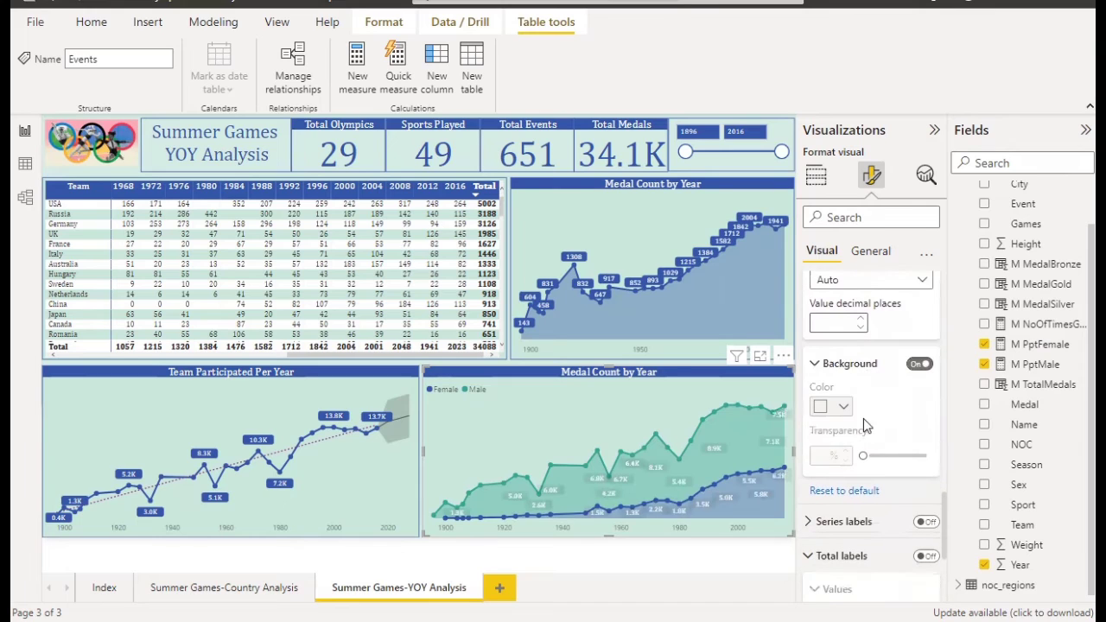
left_click(843, 397)
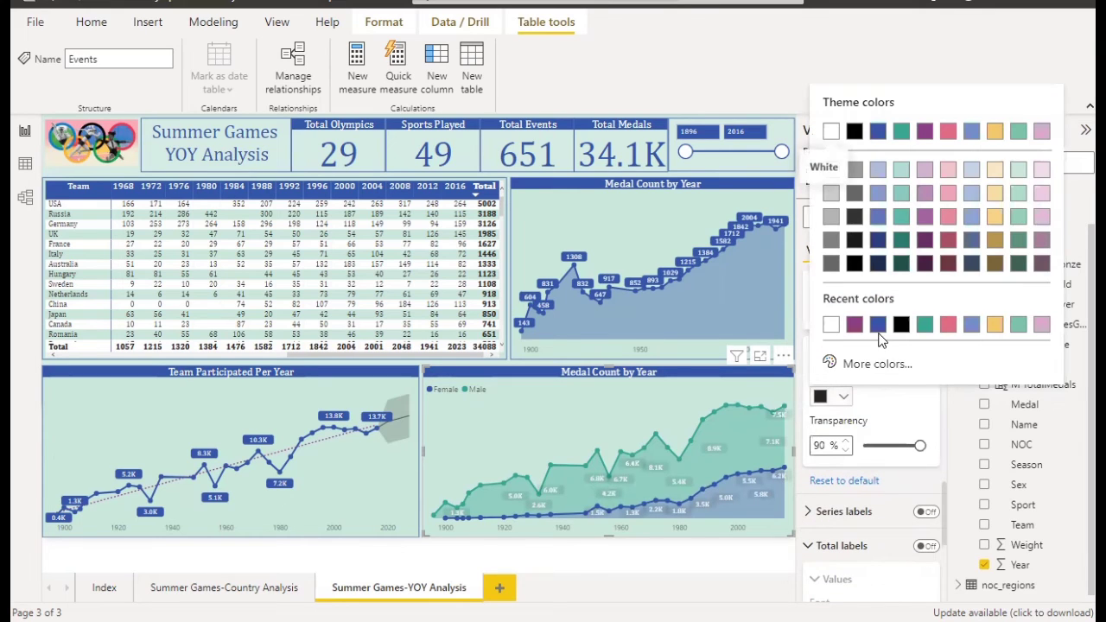
left_click(878, 324)
left_click_drag(920, 445, 917, 444)
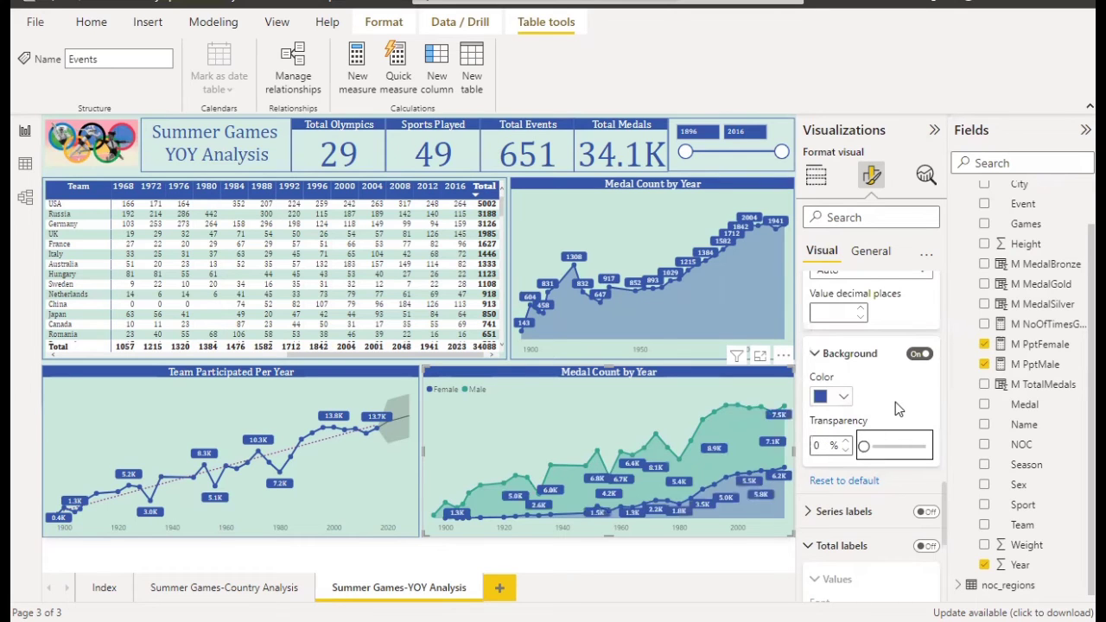
Set the data label values to 1 decimal place and their display units to None.
scroll(895, 402, "up", 3)
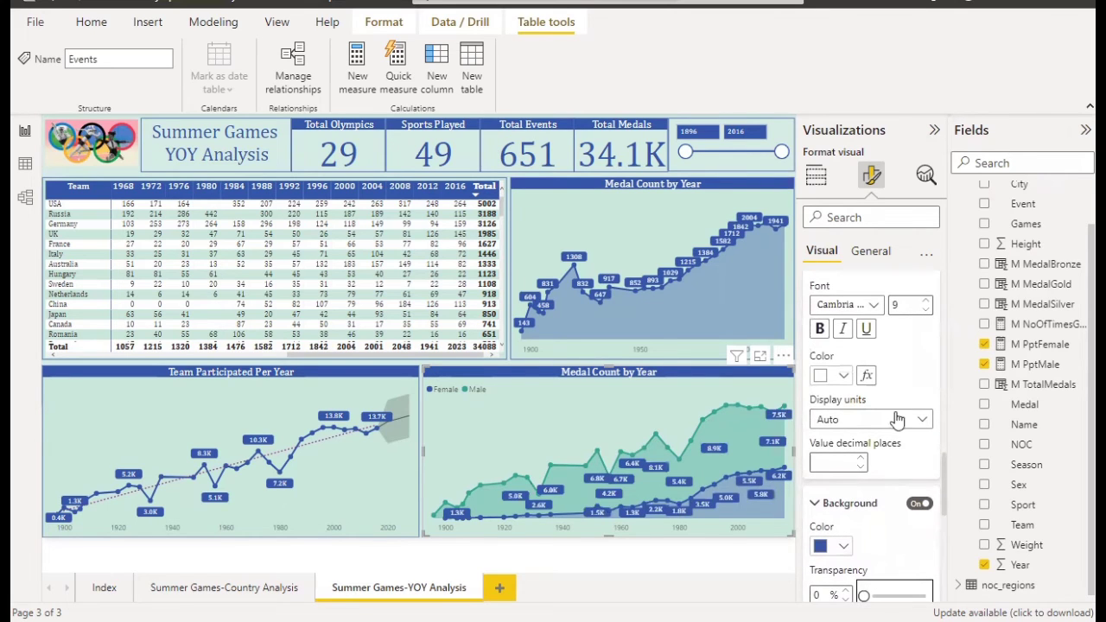
left_click(826, 463)
type("1")
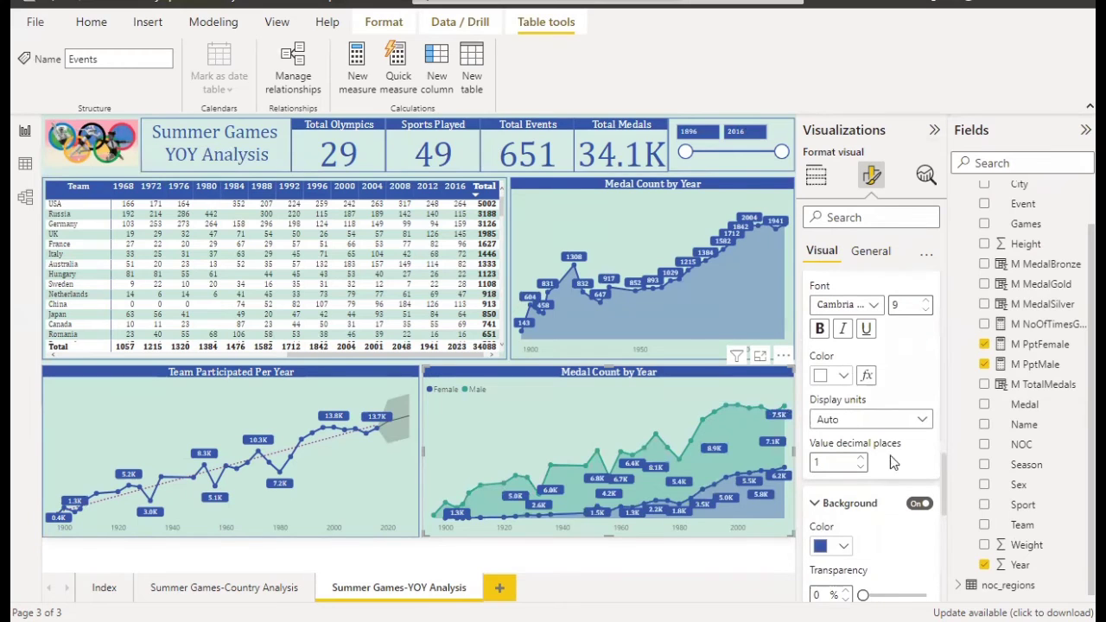
left_click(869, 422)
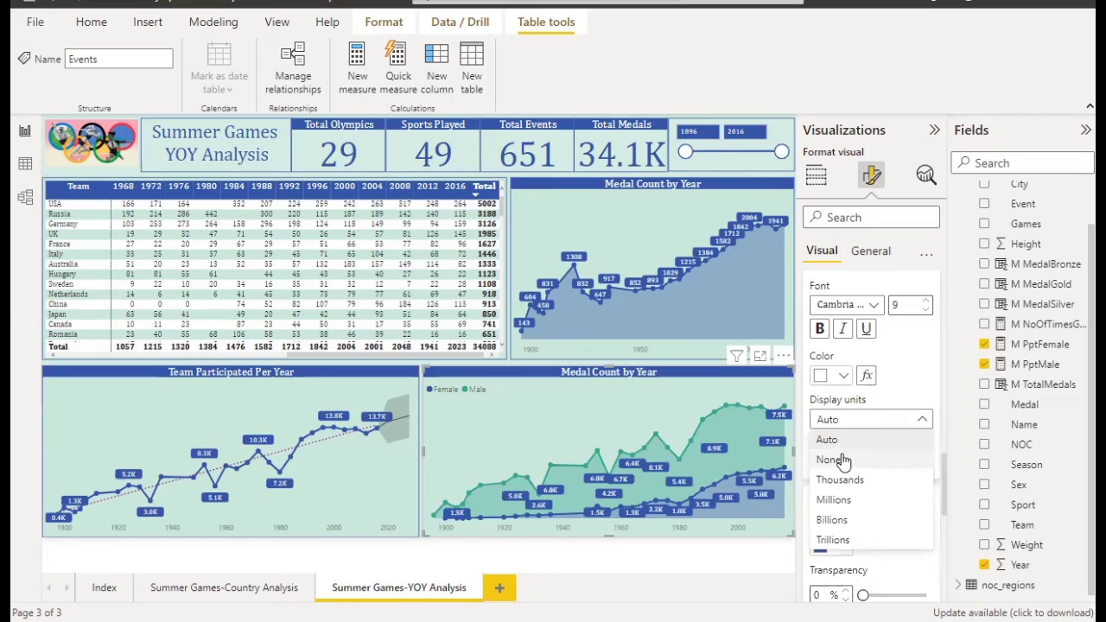
left_click(831, 458)
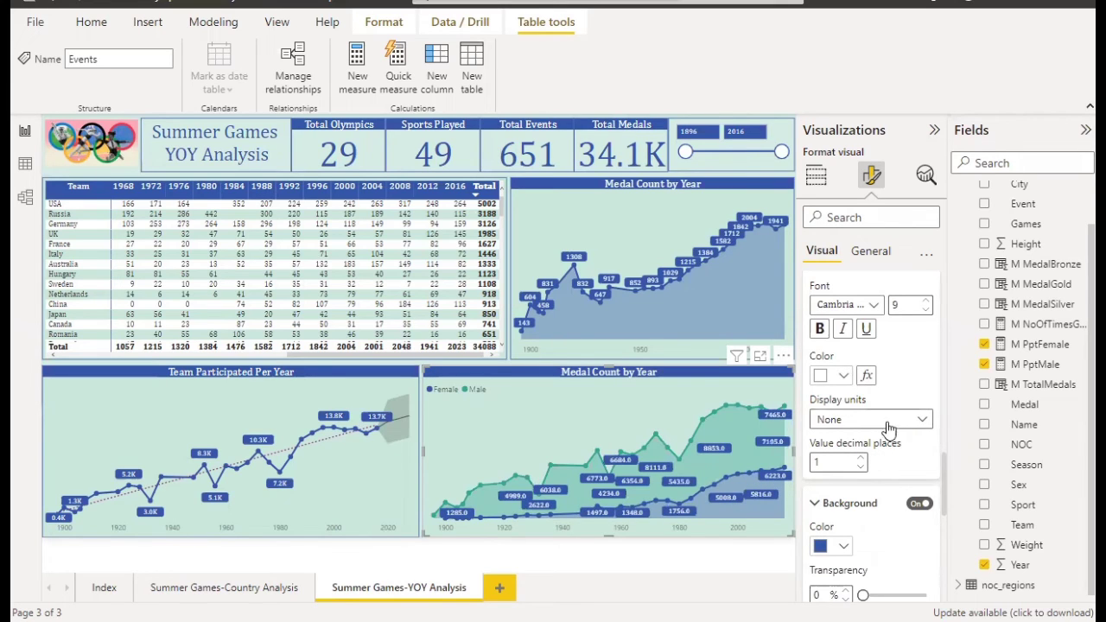
Lower the label density of the Female and Male area chart to 50%.
scroll(891, 430, "up", 5)
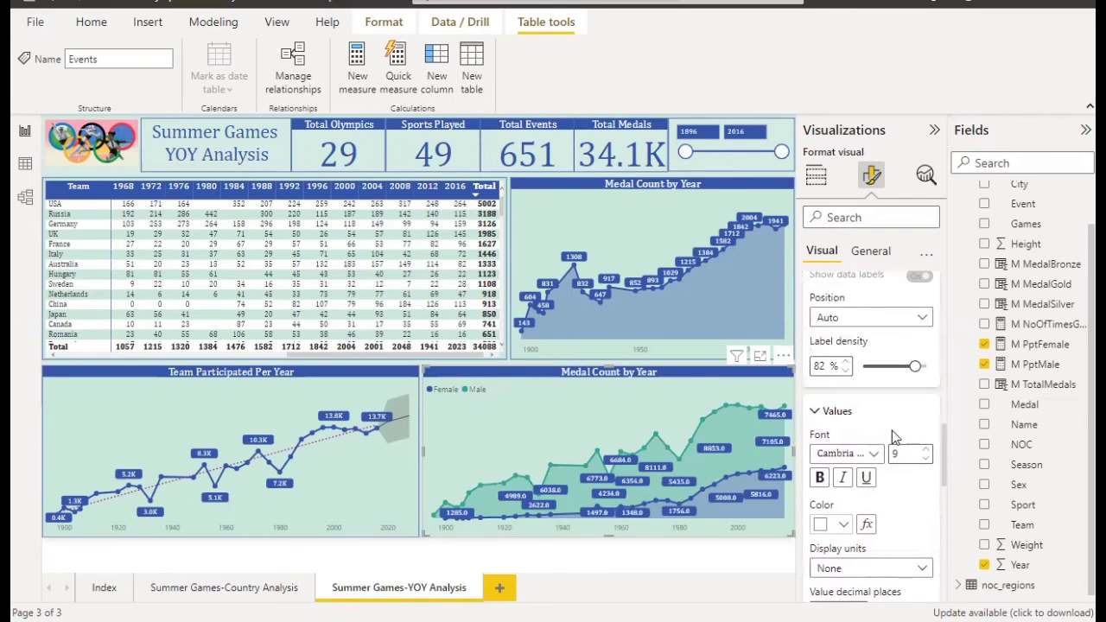
scroll(886, 425, "up", 1)
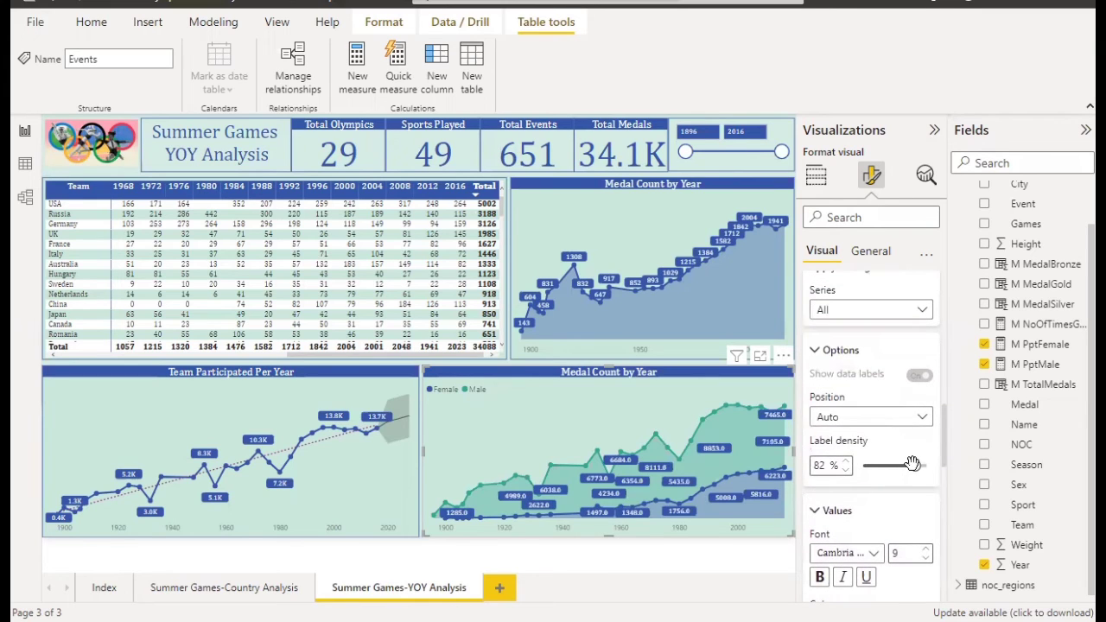
left_click_drag(913, 465, 900, 465)
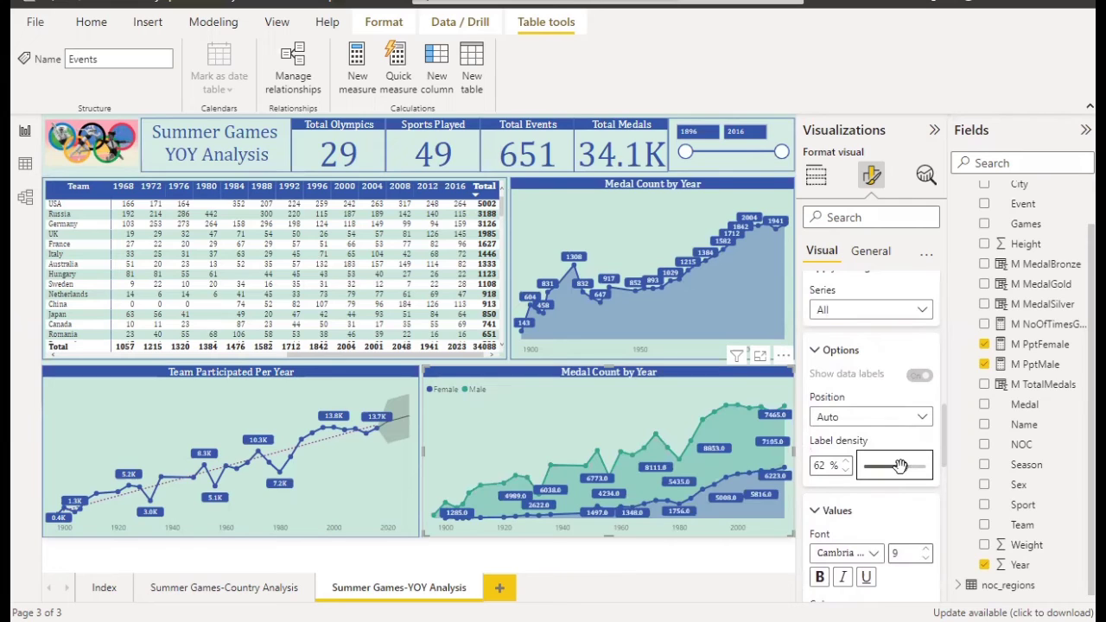
mouse_move(900, 466)
left_mouse_down()
mouse_move(871, 465)
mouse_move(894, 465)
left_mouse_up()
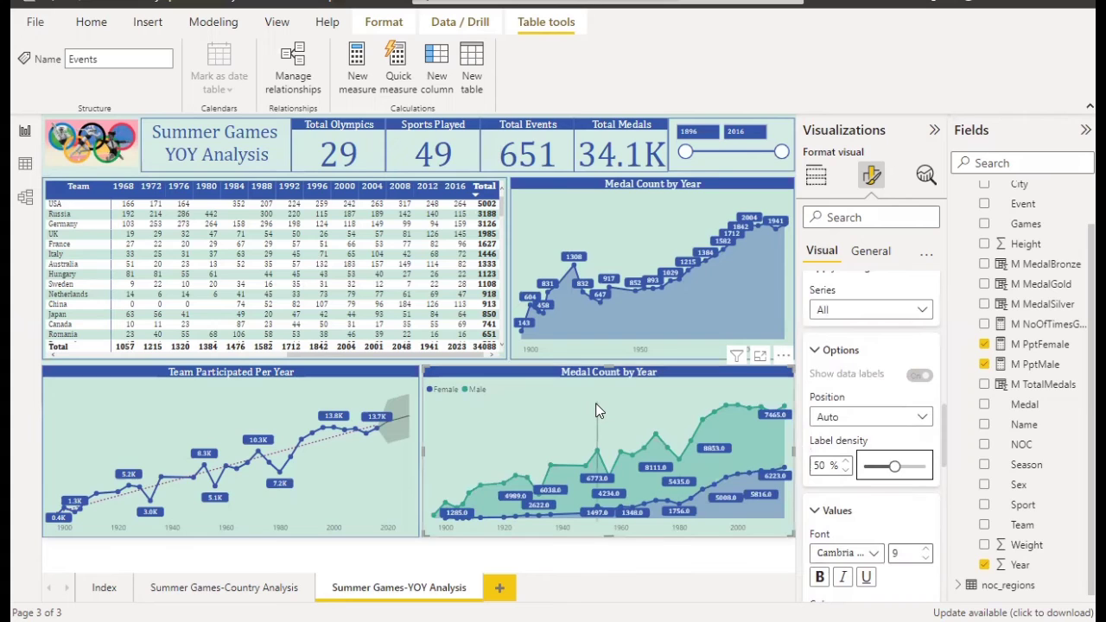
mouse_move(597, 411)
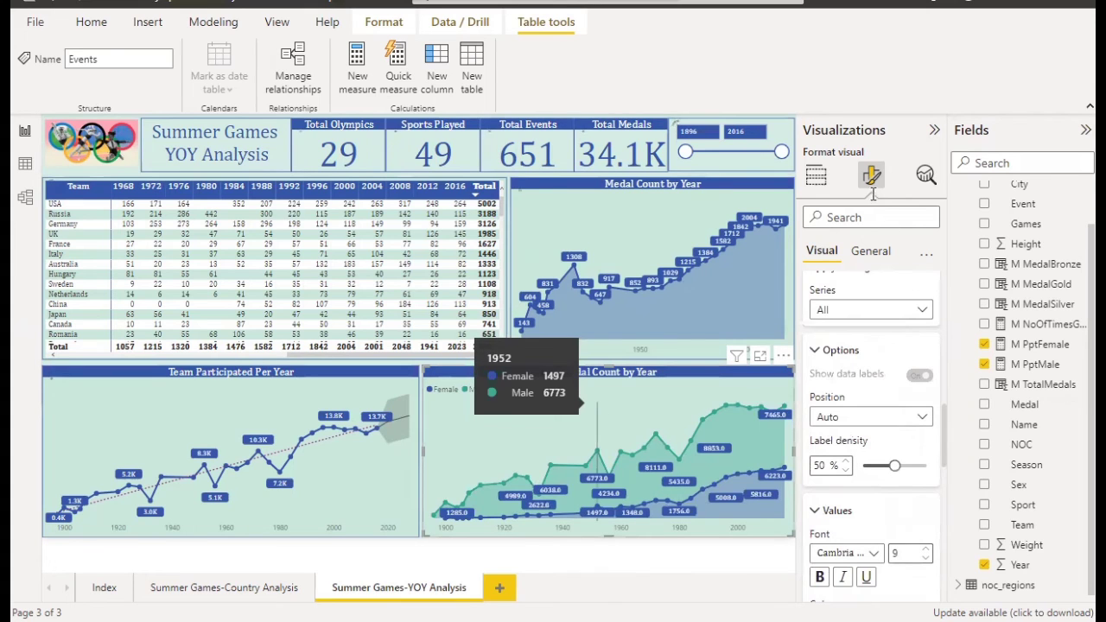
Clear the "Medal Count by Year" title text of the Female and Male area chart.
scroll(889, 359, "up", 2)
scroll(872, 293, "up", 3)
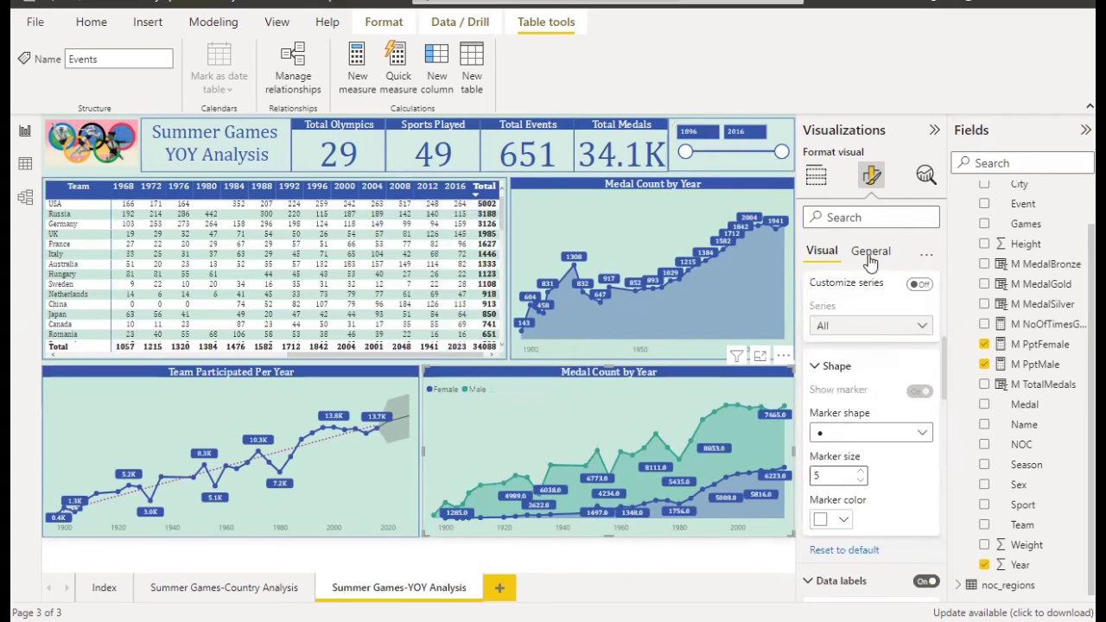
left_click(869, 251)
left_click(863, 330)
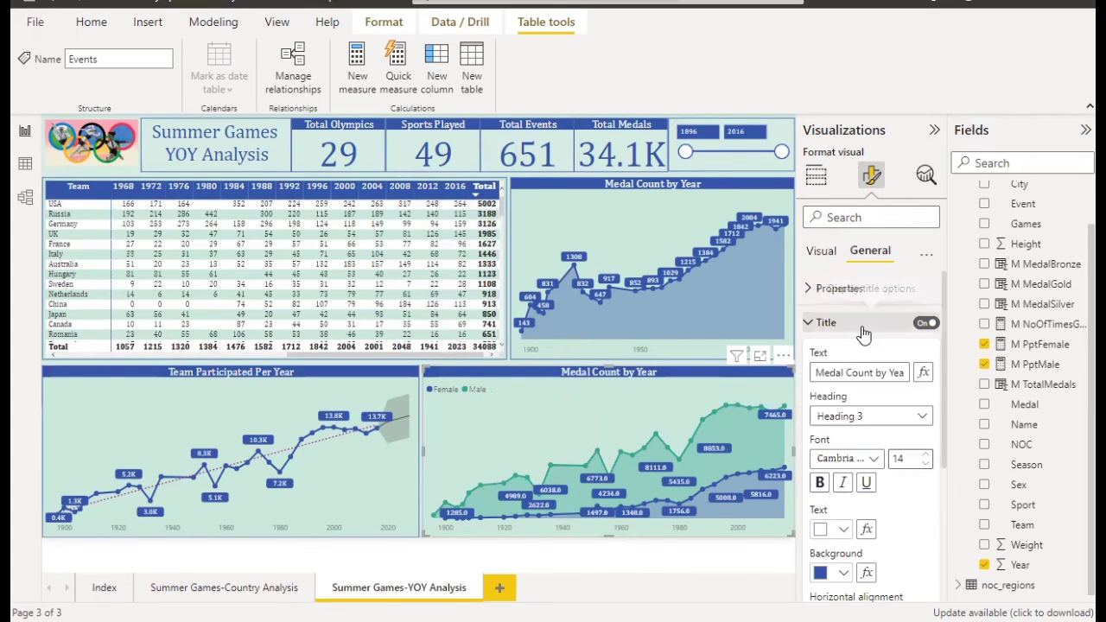
left_click(816, 372)
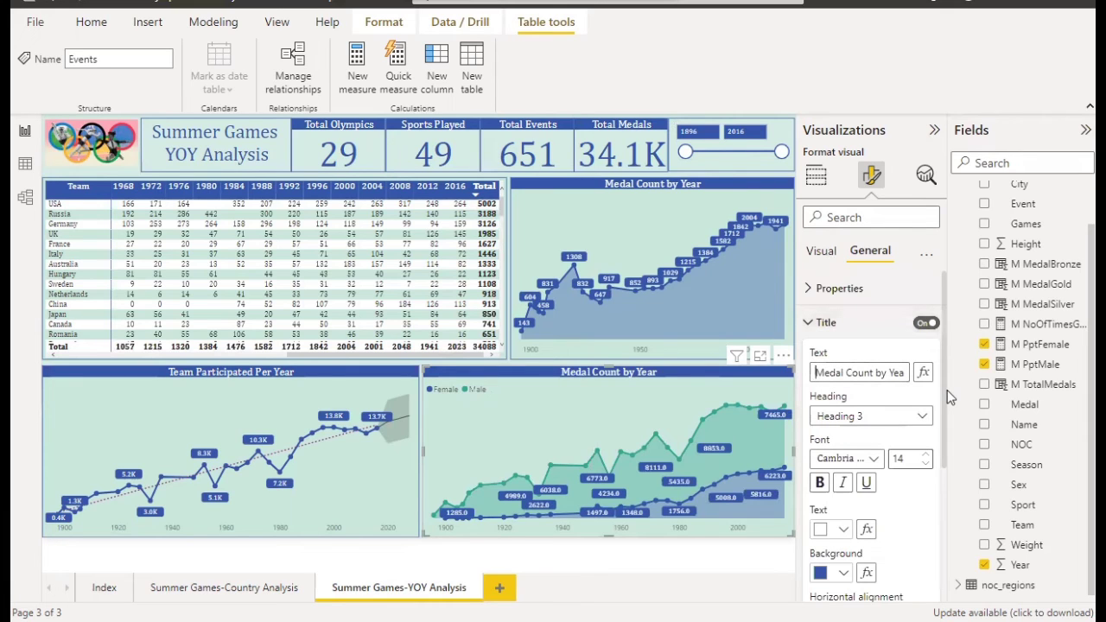
key("Right")
key("Right")
key("Right")
key("Right")
key("Right")
key("Right")
left_click(1034, 348)
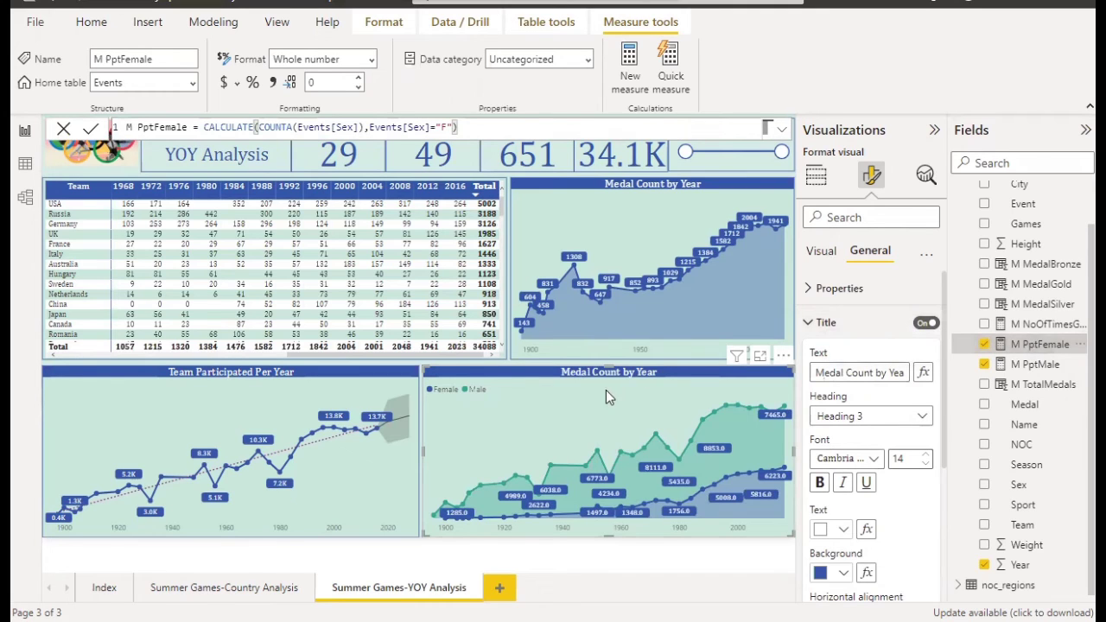
left_click(838, 374)
key("Delete")
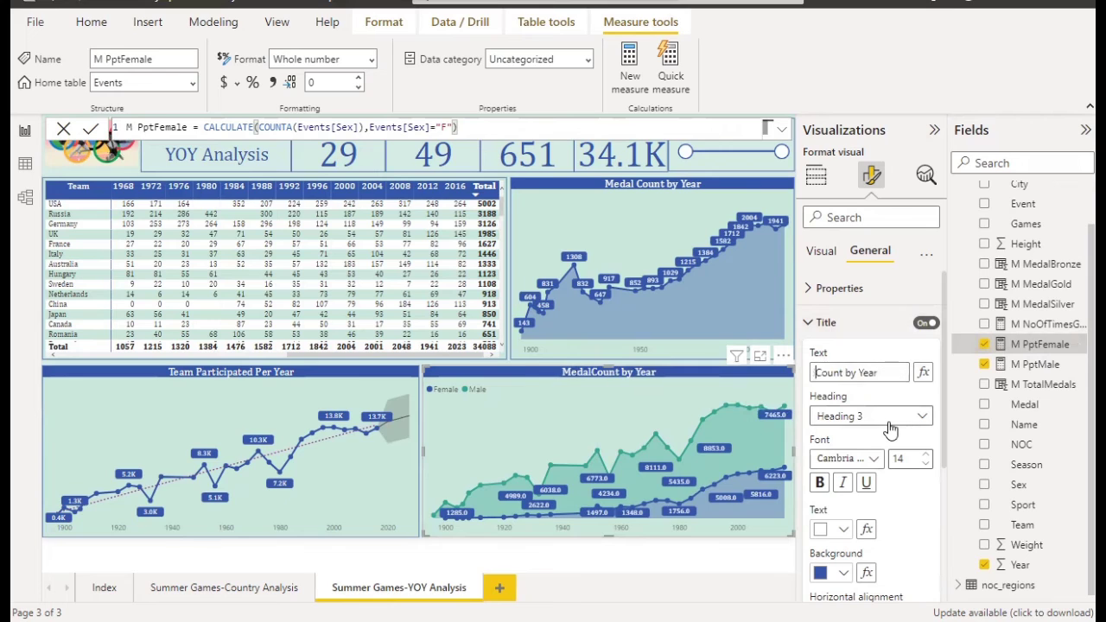
key("BackSpace")
key("BackSpace")
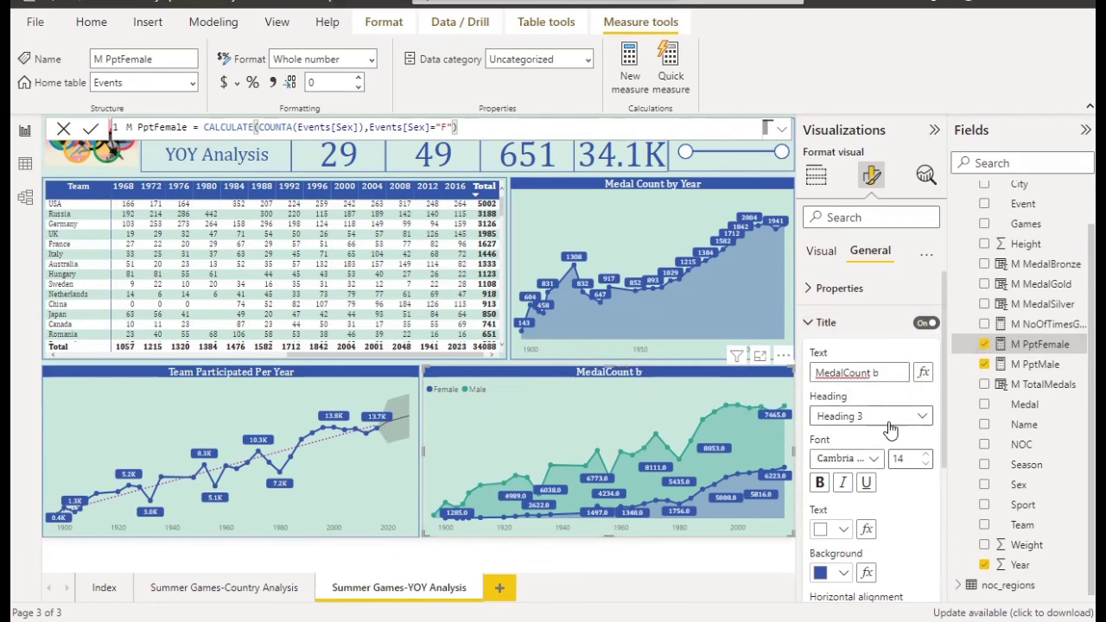
key("BackSpace")
key("BackSpace")
key("BackSpace")
key("BackSpace")
key("BackSpace")
key("BackSpace")
key("BackSpace")
key("BackSpace")
key("BackSpace")
key("BackSpace")
type("Med")
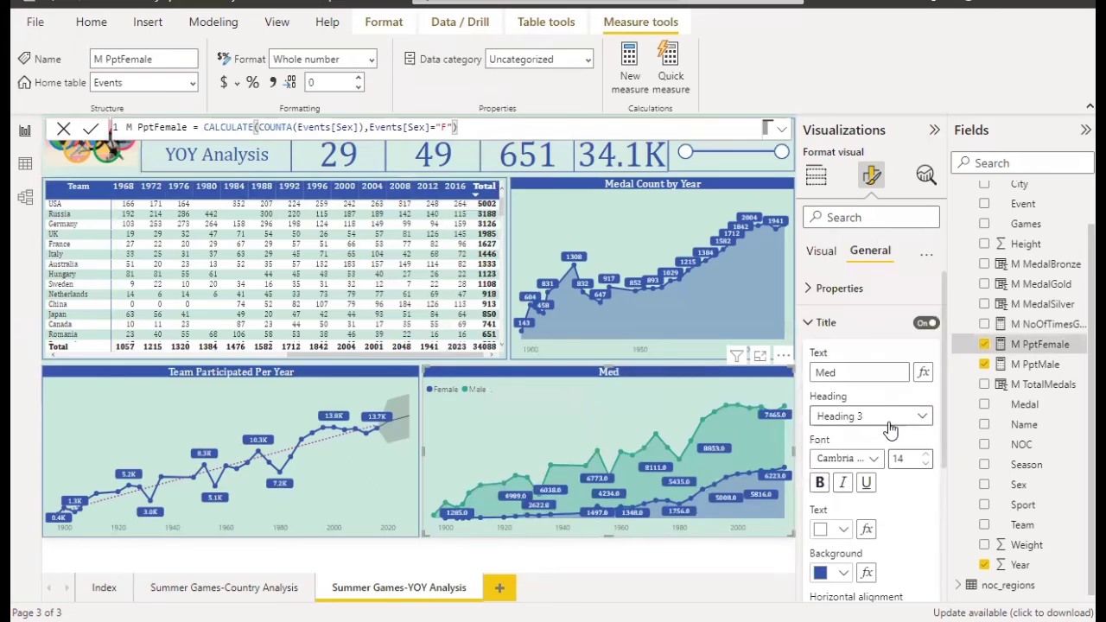
key("BackSpace")
key("BackSpace")
key("BackSpace")
type("e")
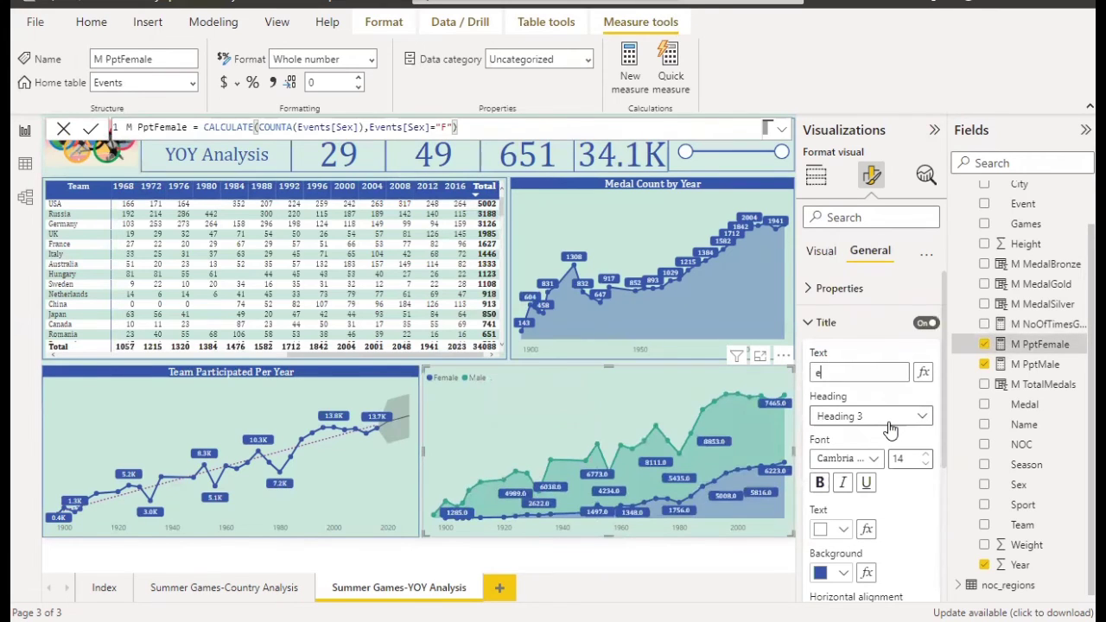
Enter "Male & Female Particcipaned Year" as the title of the Female and Male area chart.
type("Ma")
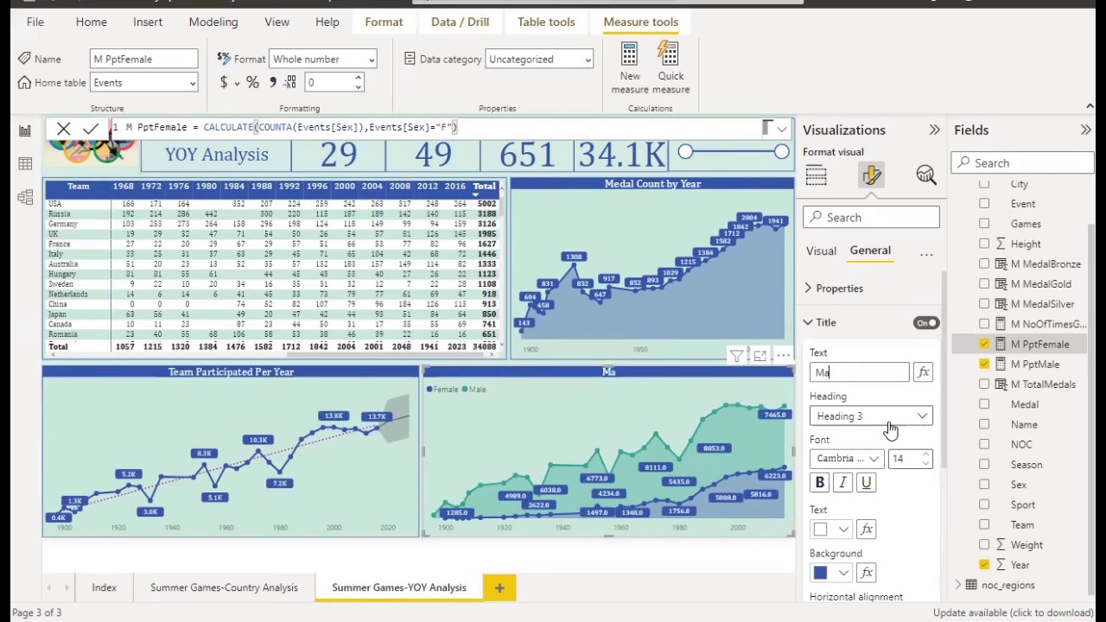
type("le & Female")
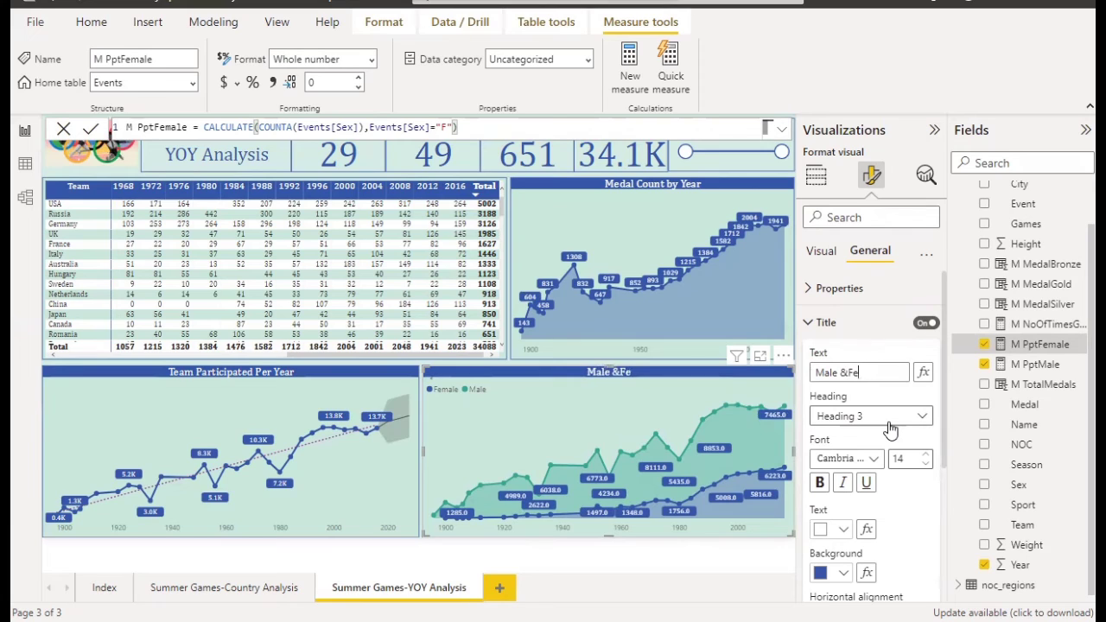
type("Female")
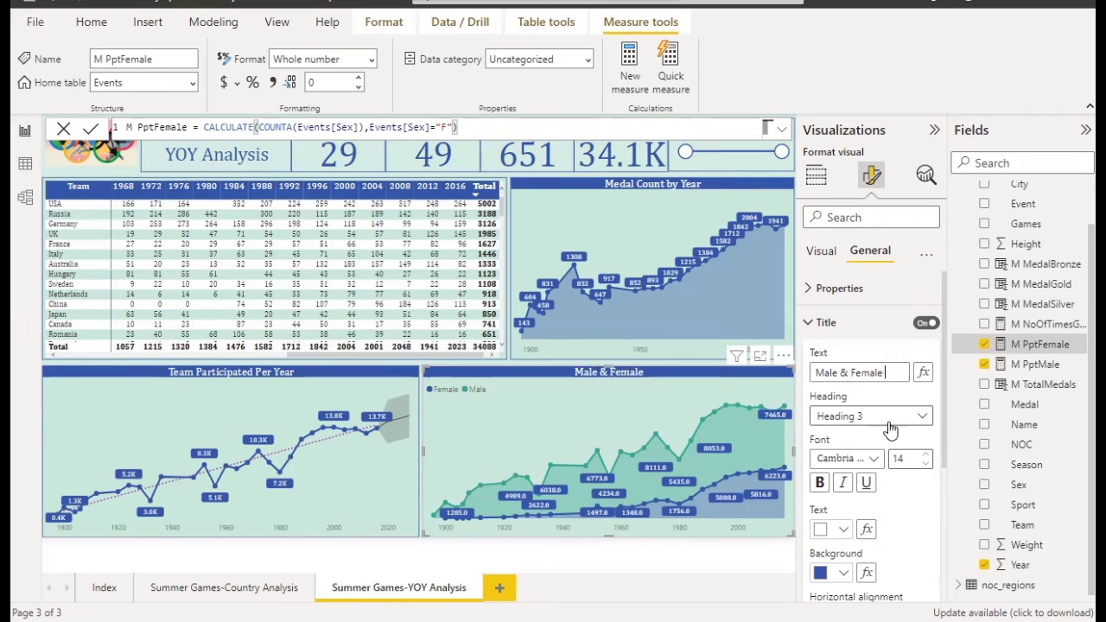
type(" Pa")
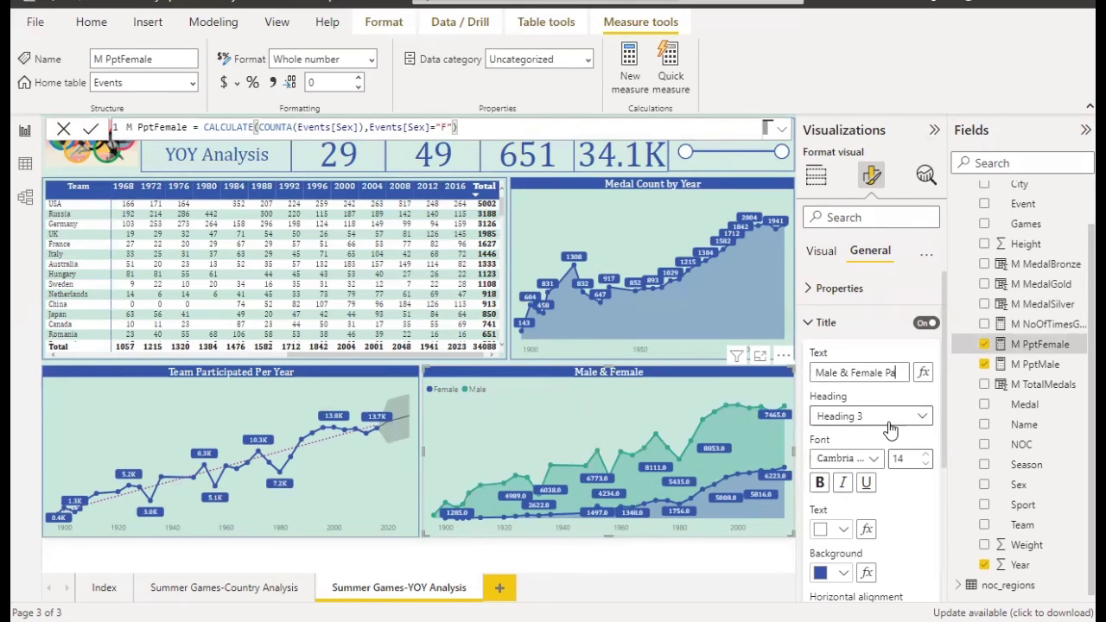
type("rticcipan")
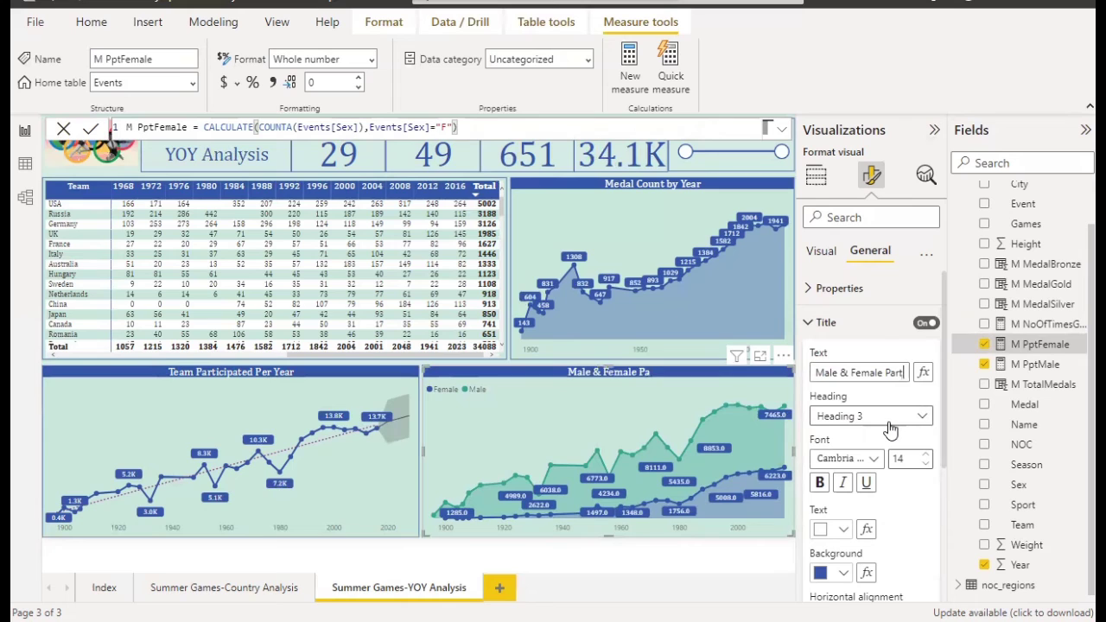
type("ed")
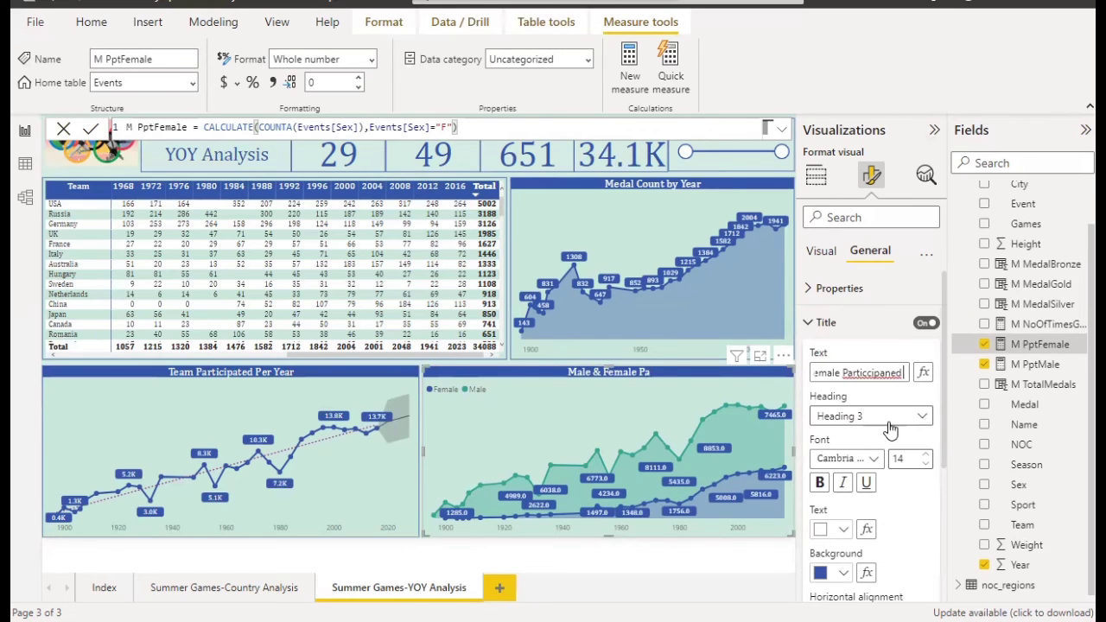
type(" Year")
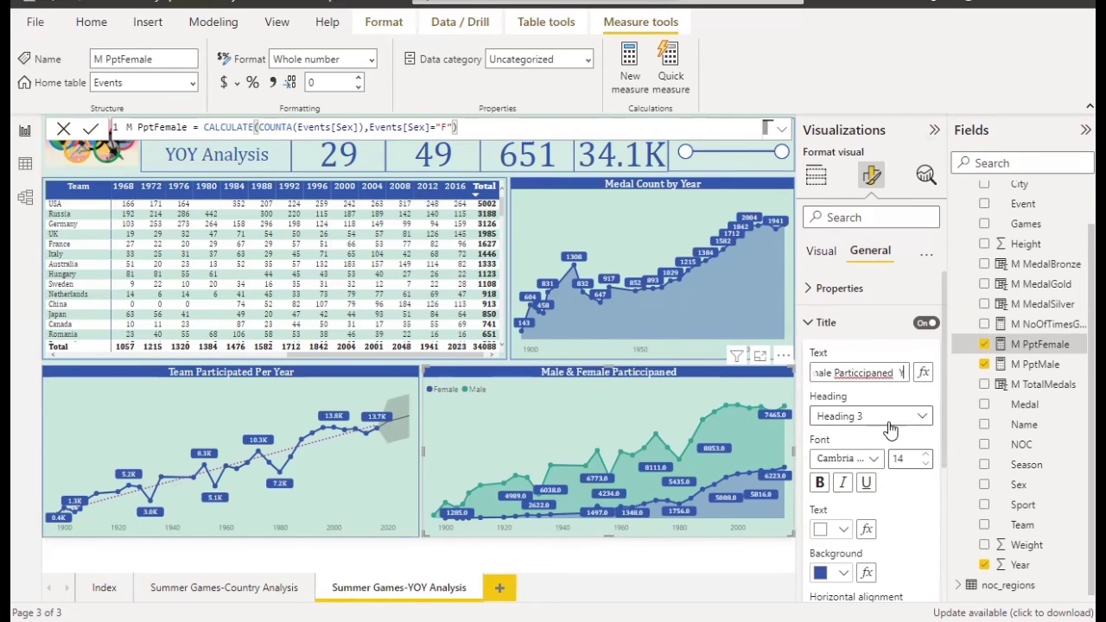
Correct the misspelled word in the male and female area chart's title to "Participated".
left_click(868, 372)
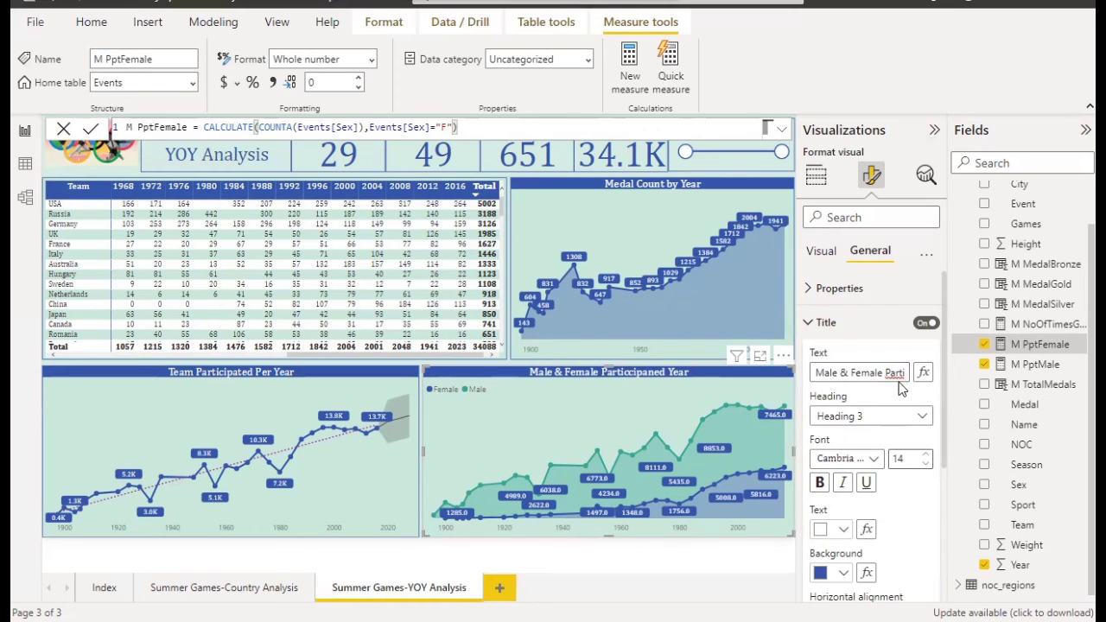
mouse_move(902, 379)
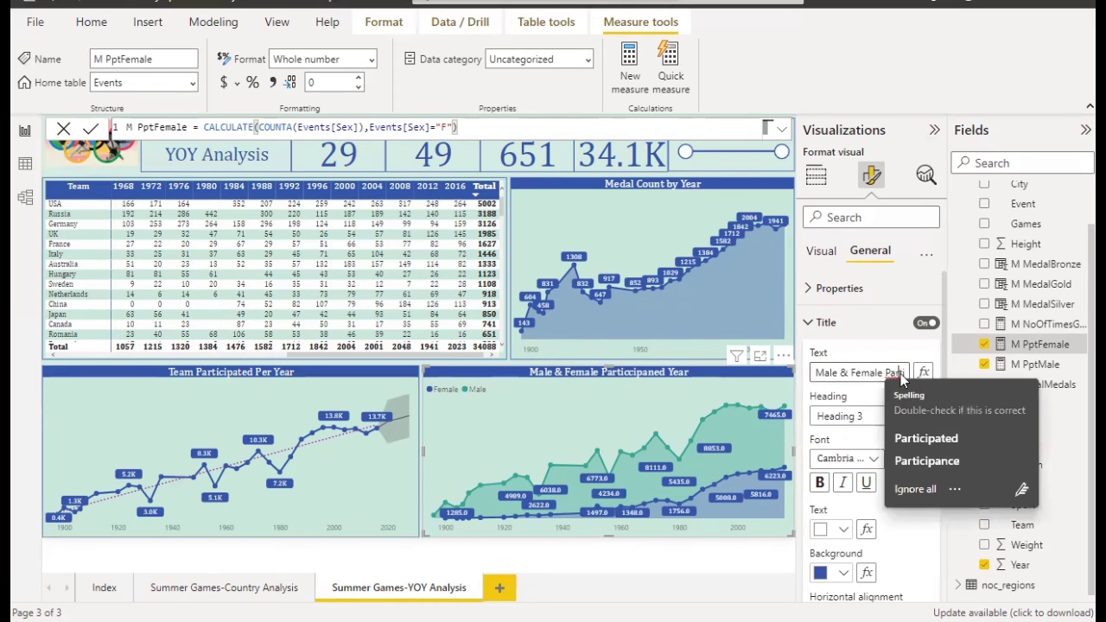
left_click(915, 438)
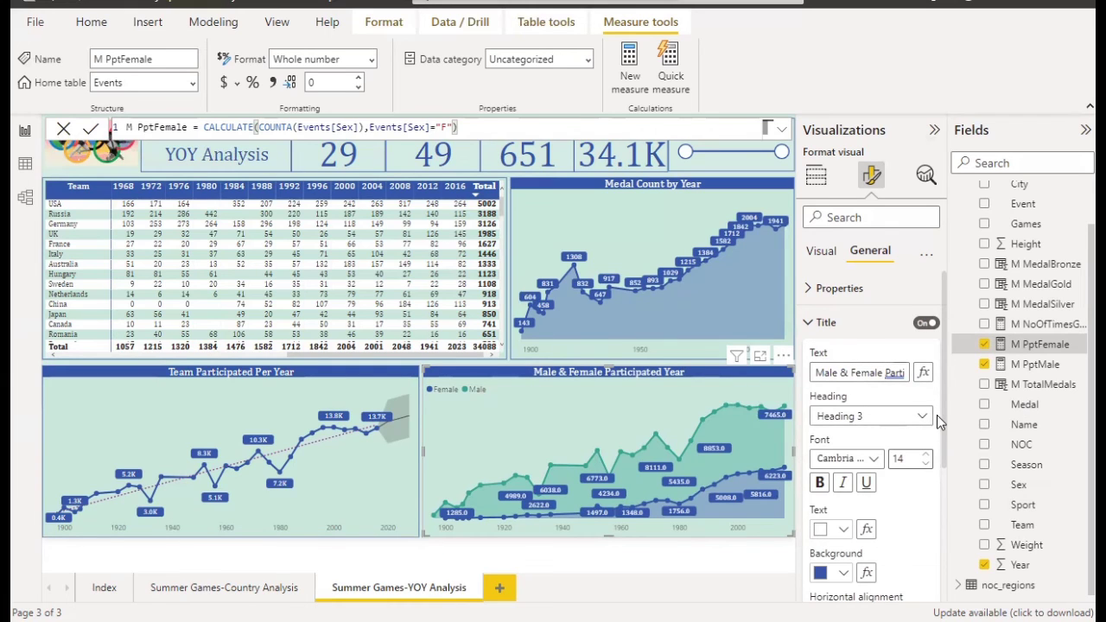
Reword the ending of the male and female area chart's title so it reads "Male & Female Participated Comparision over Year".
key("Right")
key("Right")
key("Right")
key("Right")
key("Right")
key("Right")
key("Right")
key("Right")
key("Right")
key("Right")
key("Right")
key("Right")
key("Right")
key("Right")
key("Right")
key("Right")
key("Right")
key("Right")
key("Left")
key("BackSpace")
key("Home")
key("Right")
key("Right")
key("Right")
key("Right")
key("Right")
key("Right")
key("Right")
key("Right")
key("Right")
key("Right")
key("Right")
key("Right")
key("Right")
key("Right")
key("Right")
key("Right")
key("Right")
key("Right")
key("Right")
key("Right")
key("Right")
key("Right")
key("Right")
key("Right")
key("Right")
key("Right")
key("Right")
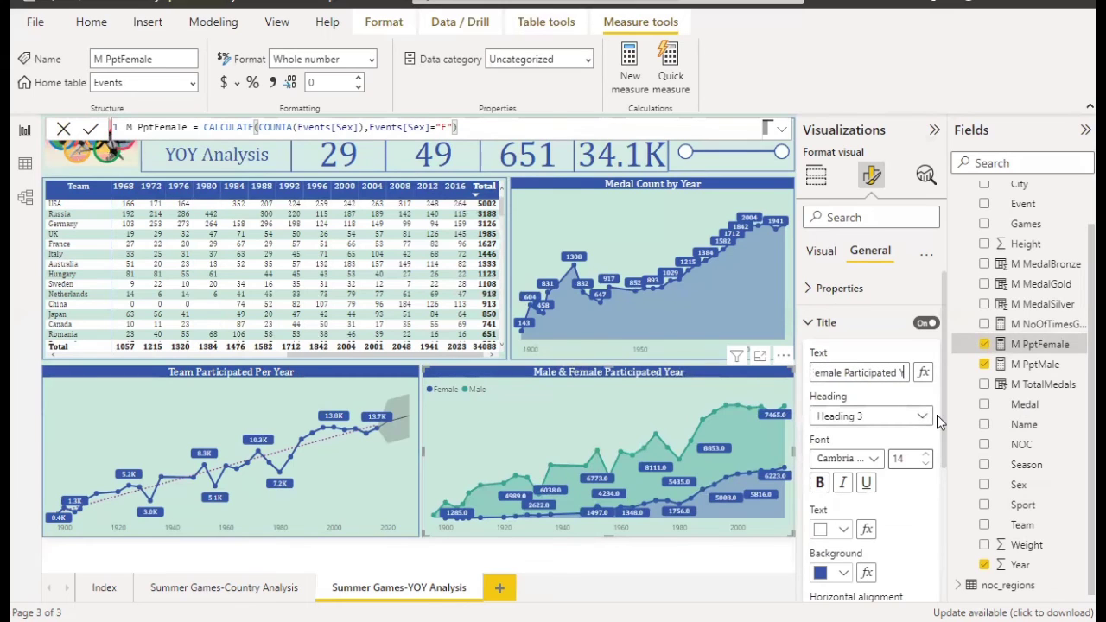
type("Com")
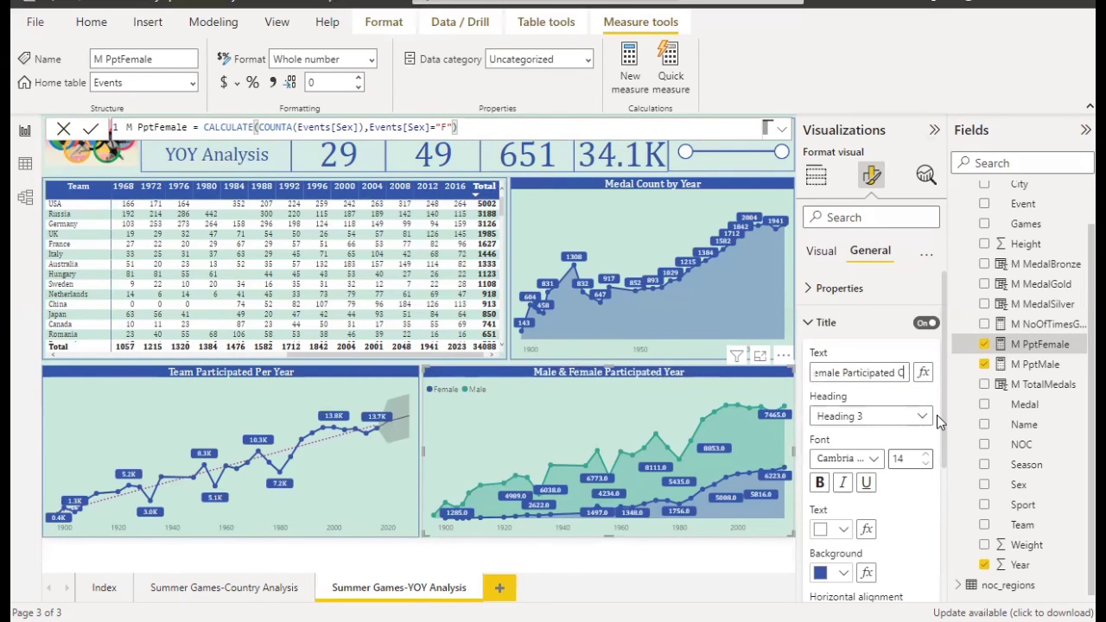
key("Right")
key("Right")
key("Right")
key("Right")
type("ar")
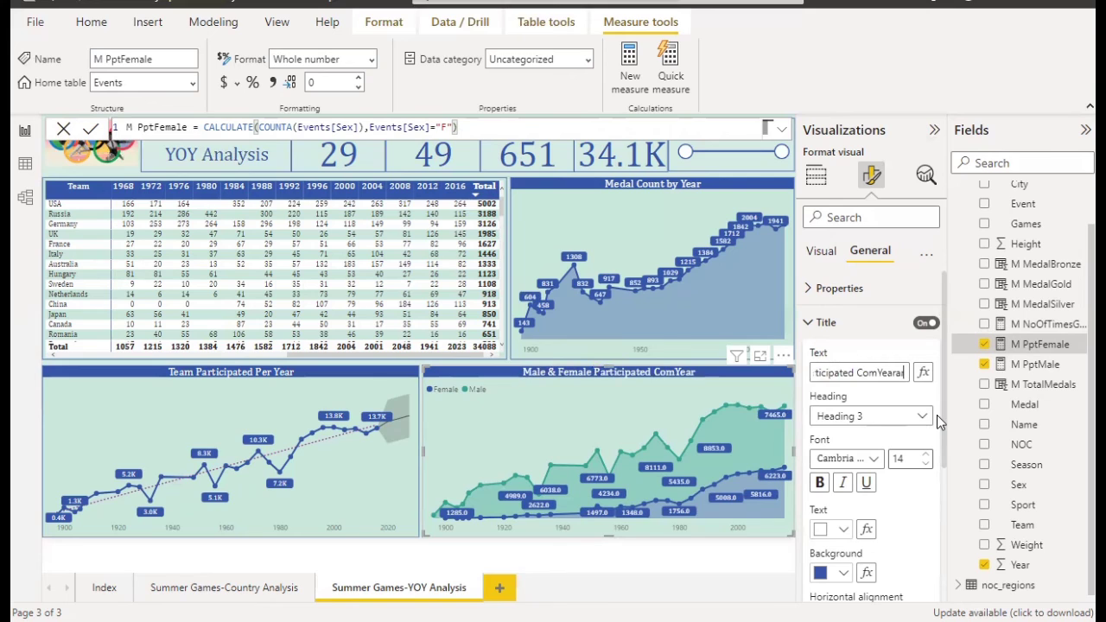
key("BackSpace")
key("BackSpace")
key("BackSpace")
key("BackSpace")
key("BackSpace")
key("BackSpace")
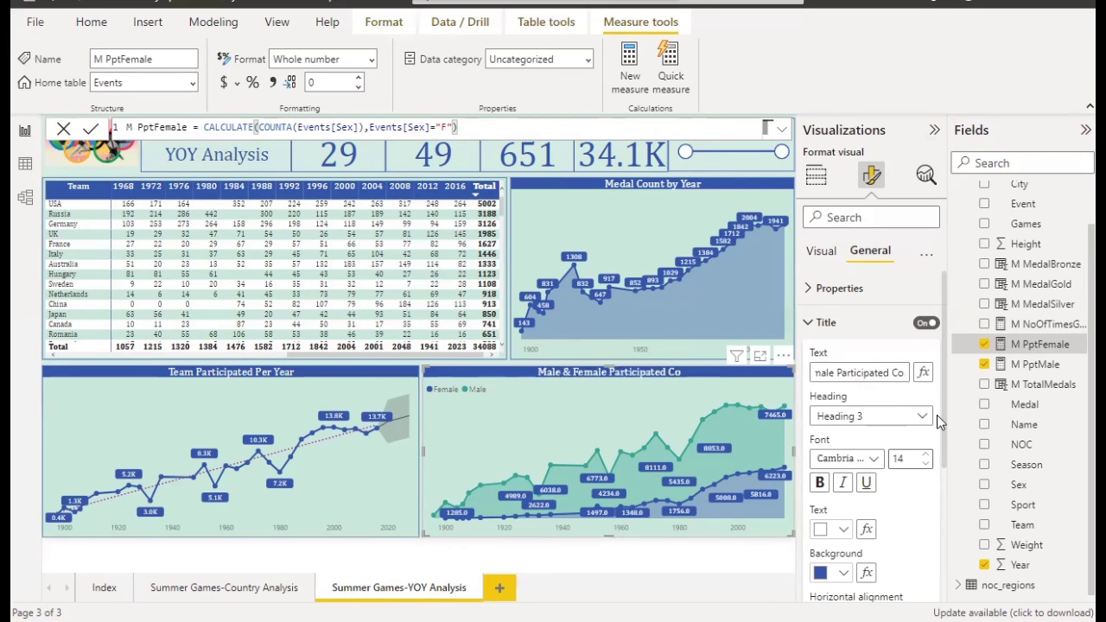
type("parison")
key("BackSpace")
key("BackSpace")
key("BackSpace")
key("BackSpace")
key("BackSpace")
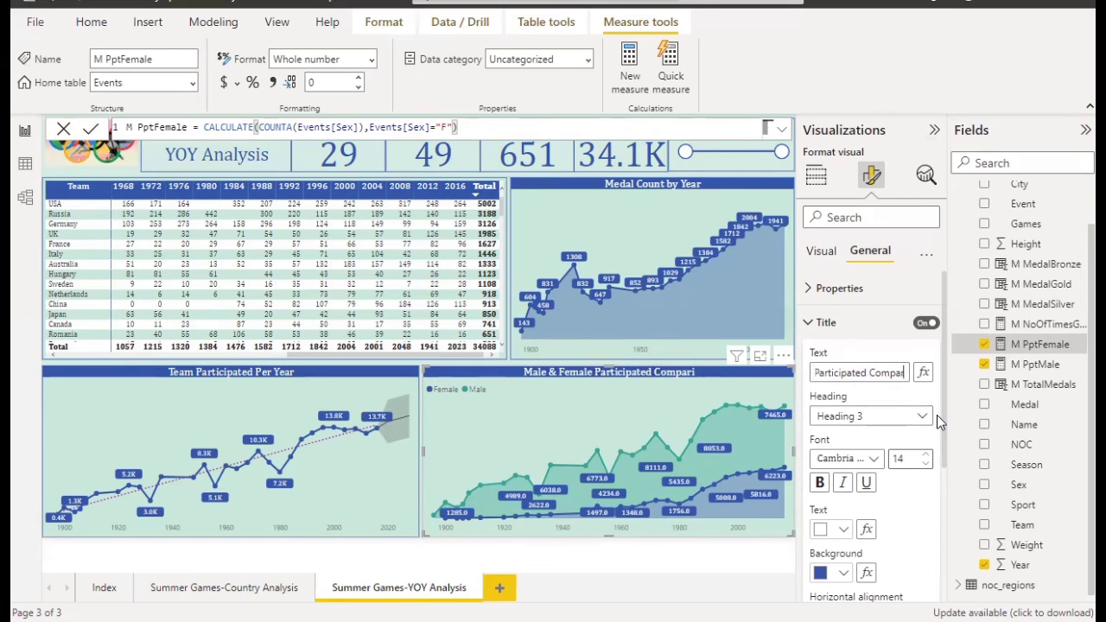
type("ision over Year")
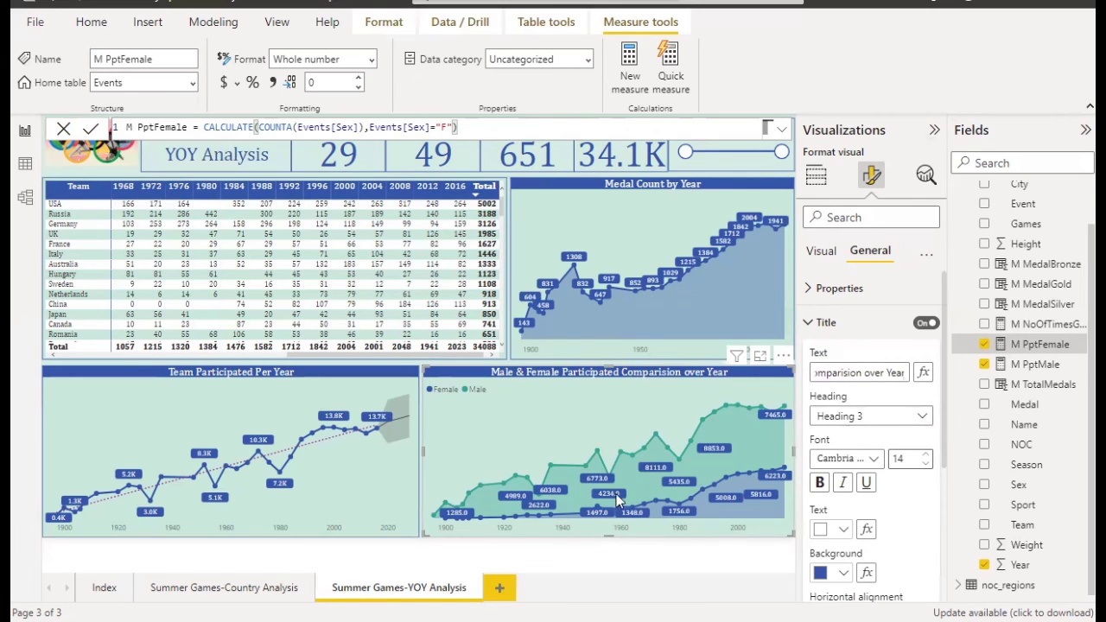
Deselect the chart and collapse the Visualizations pane and the ribbon to enlarge the report page.
left_click(638, 557)
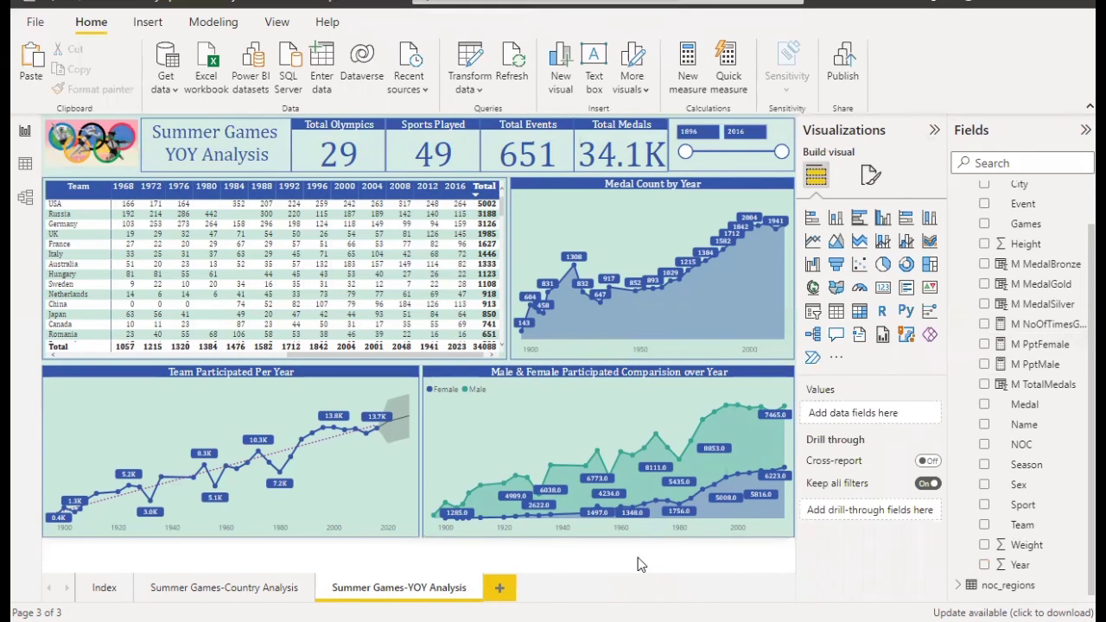
left_click(933, 131)
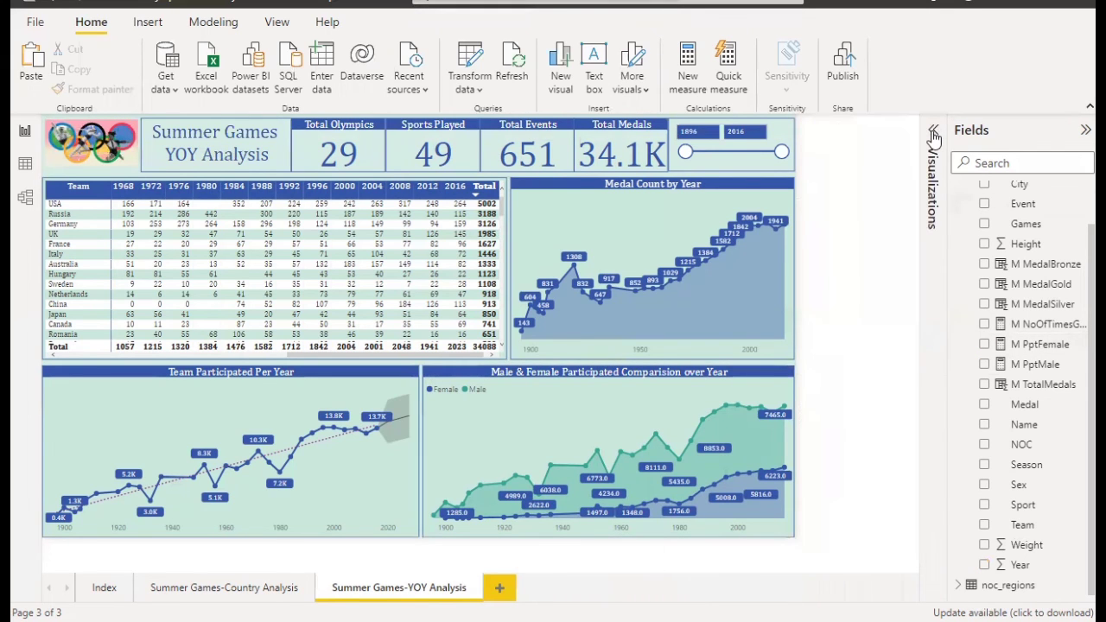
left_click(1088, 106)
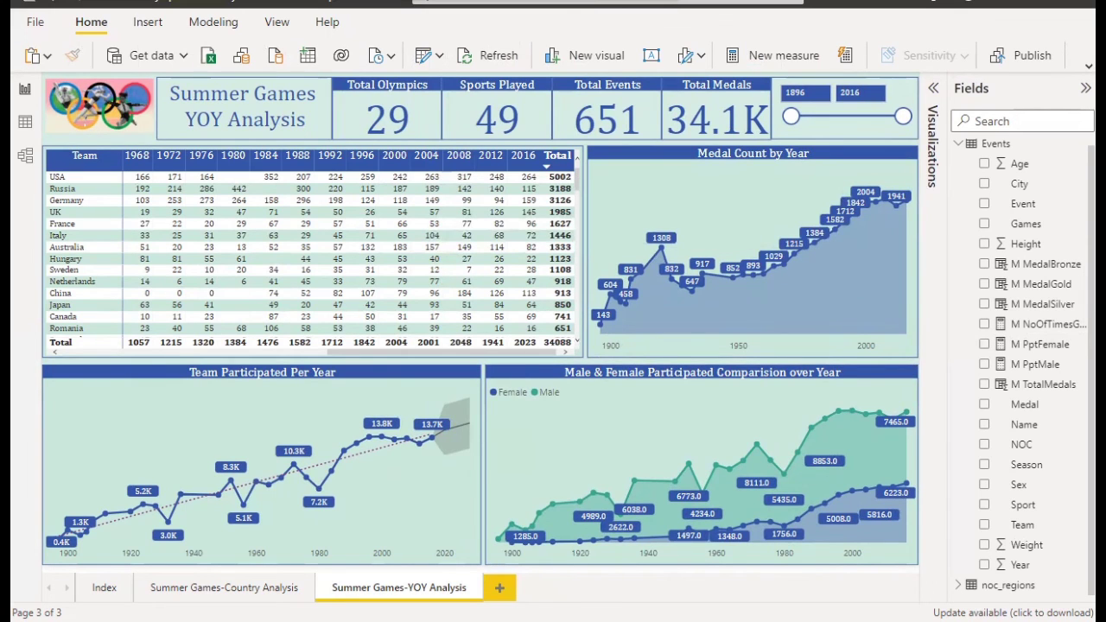
Test the year slicer by moving its start year to 1959 and other values, and return it to 1896.
left_click_drag(790, 116, 850, 124)
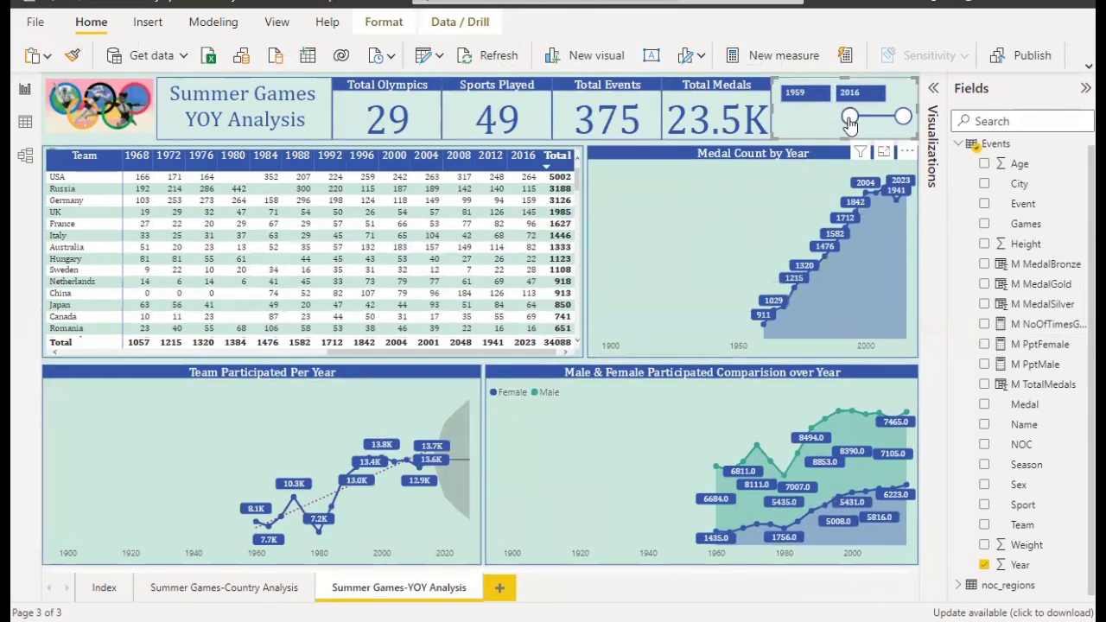
left_click_drag(850, 124, 809, 124)
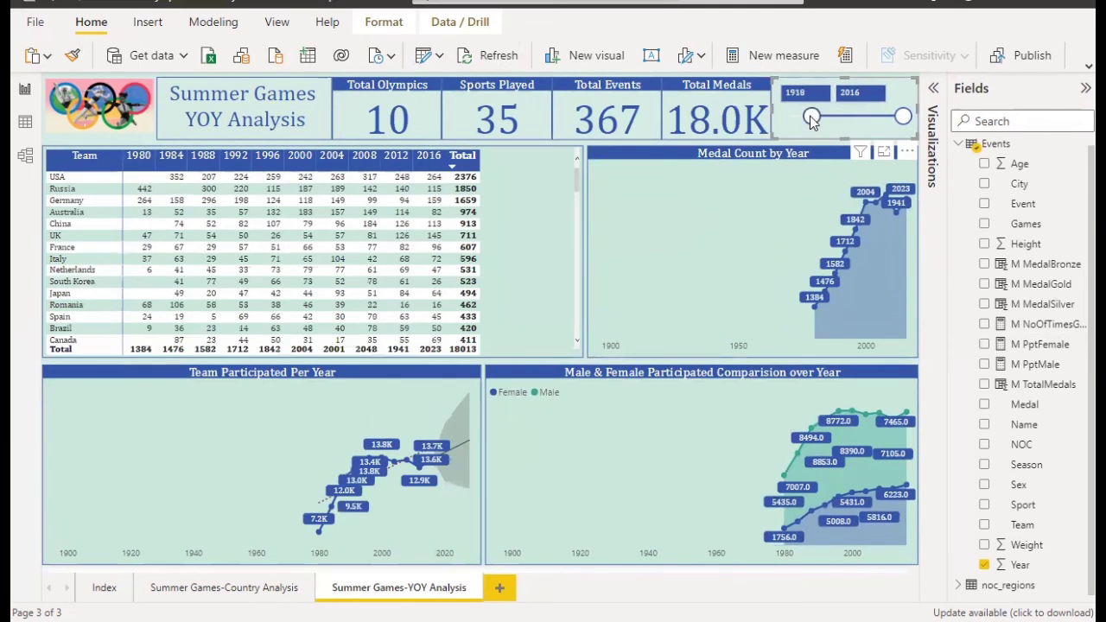
left_click_drag(810, 119, 778, 122)
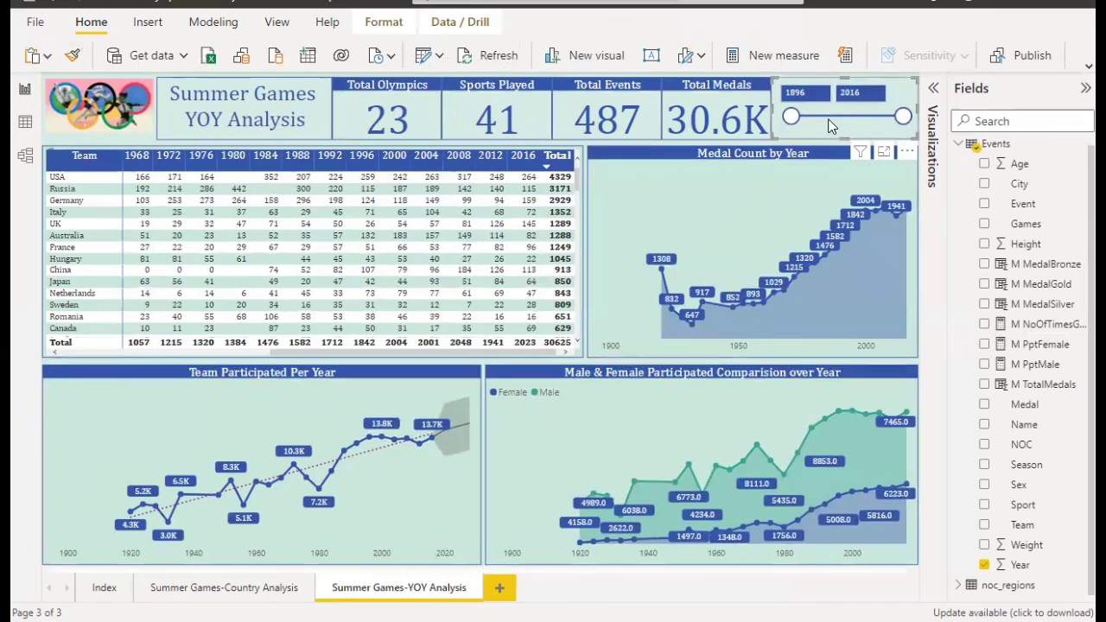
Limit the year slicer to 1896–1945, examine the matrix and charts for that period, and restore the end year to 2016.
left_click_drag(903, 116, 836, 126)
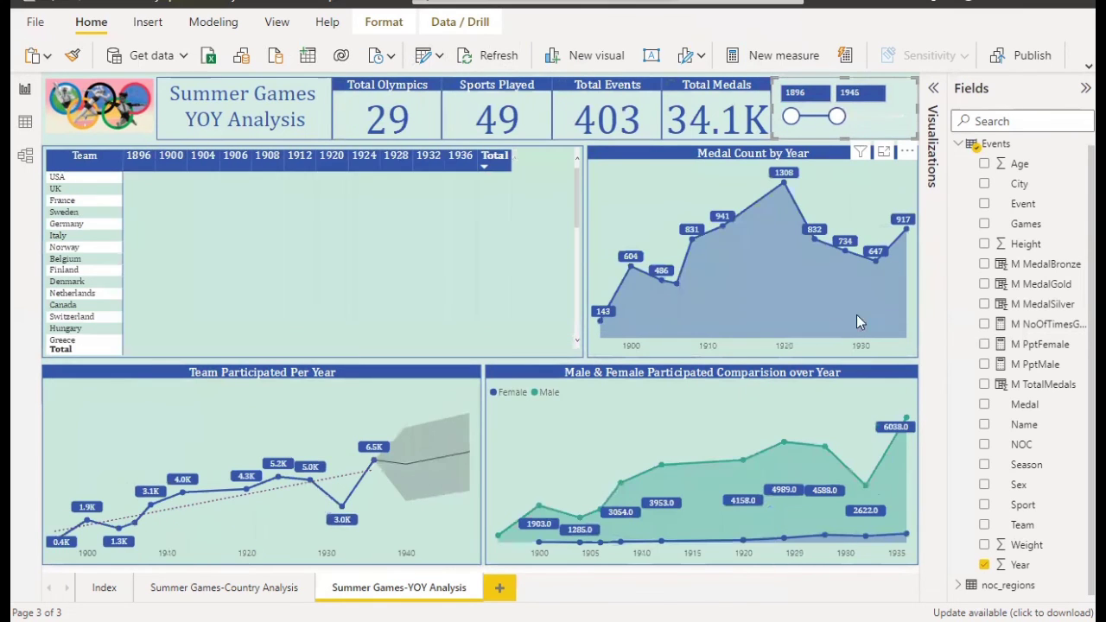
mouse_move(743, 303)
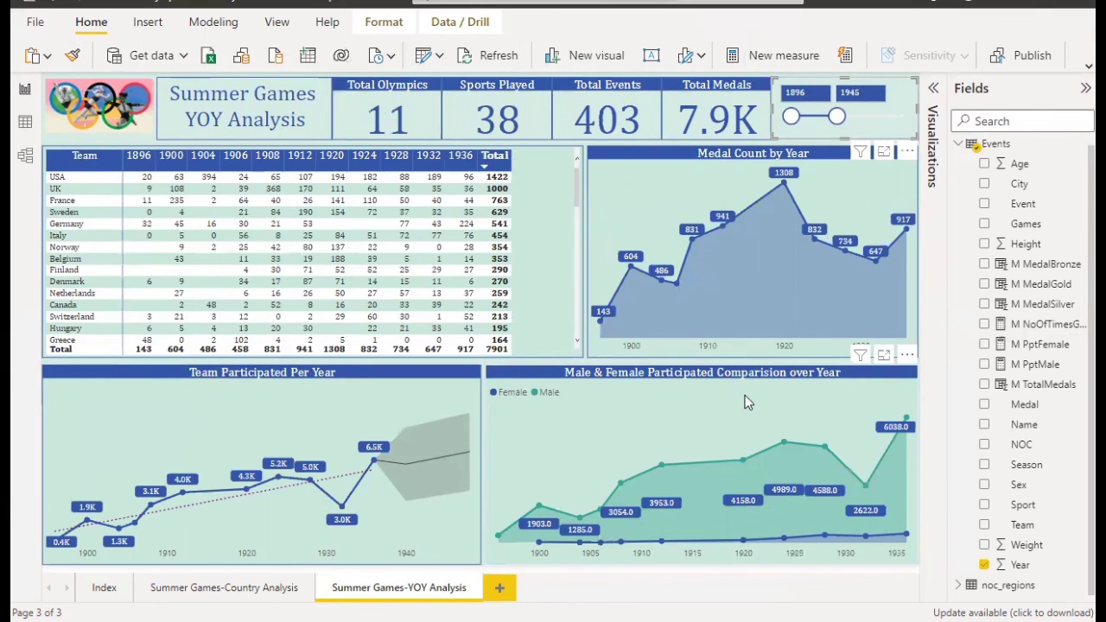
mouse_move(760, 397)
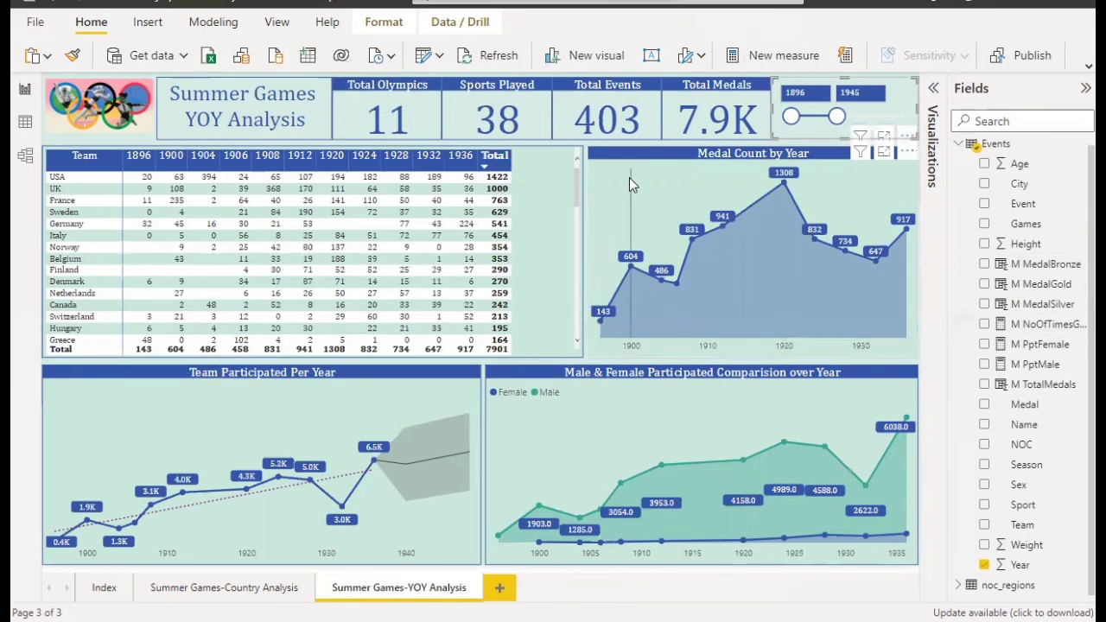
left_click(652, 243)
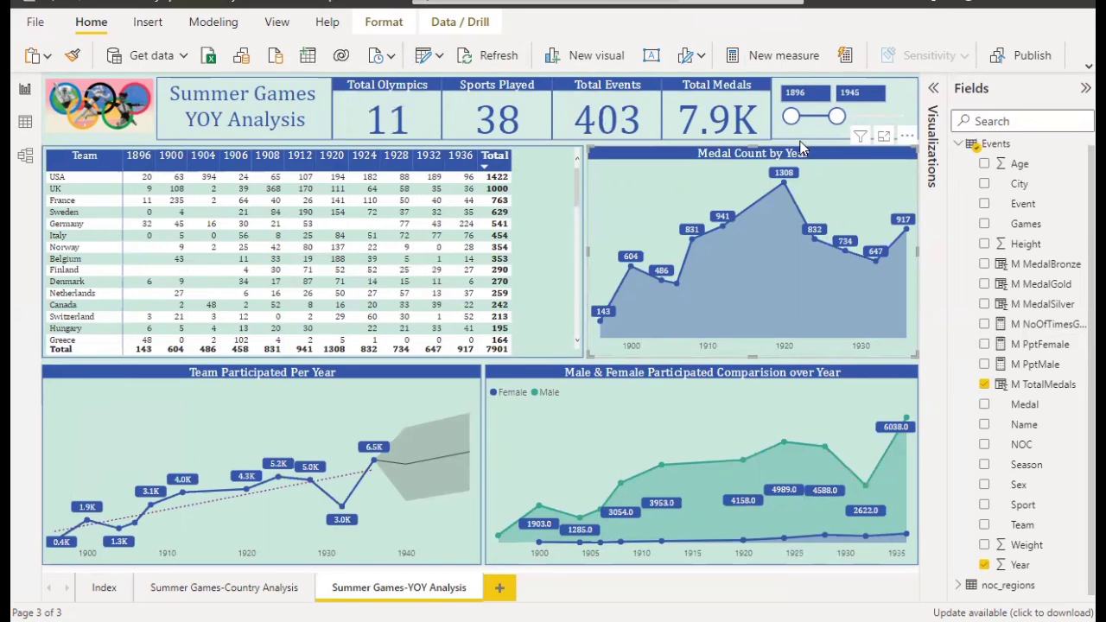
left_click_drag(837, 116, 904, 121)
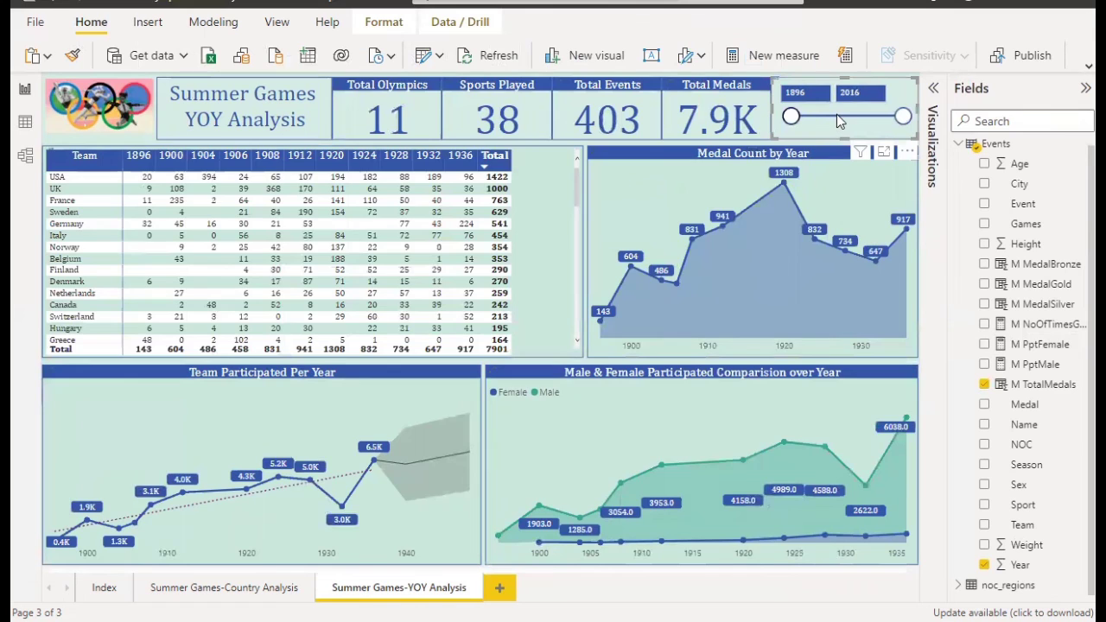
Limit the year slicer to 1945–2016, examine the visuals for that period, and restore the start year to 1896.
left_click_drag(790, 116, 836, 120)
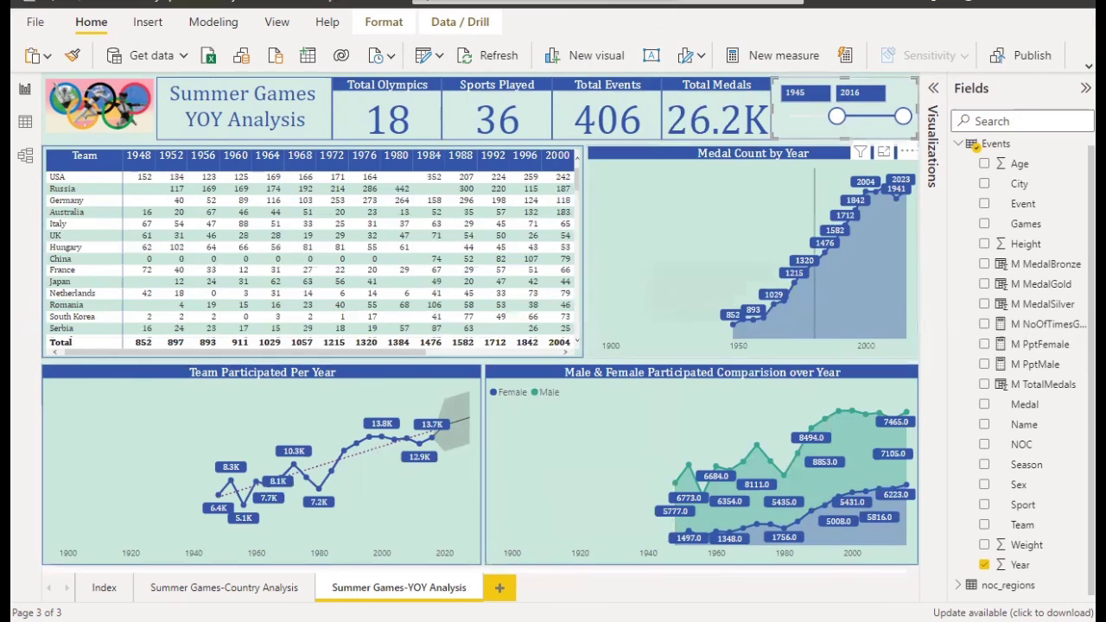
left_click_drag(836, 116, 788, 117)
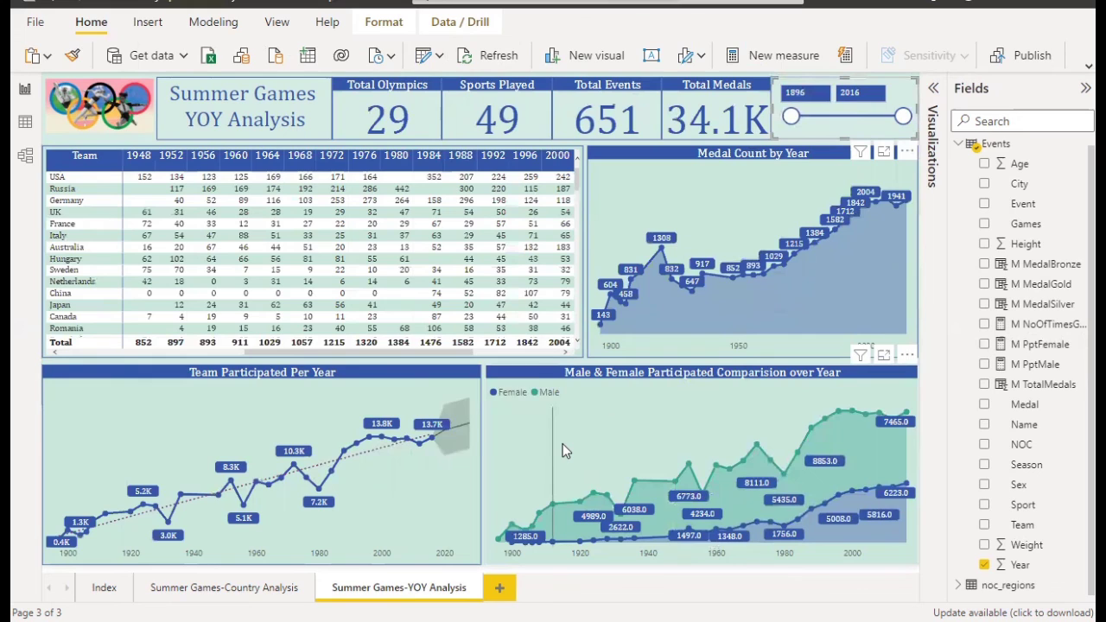
mouse_move(562, 447)
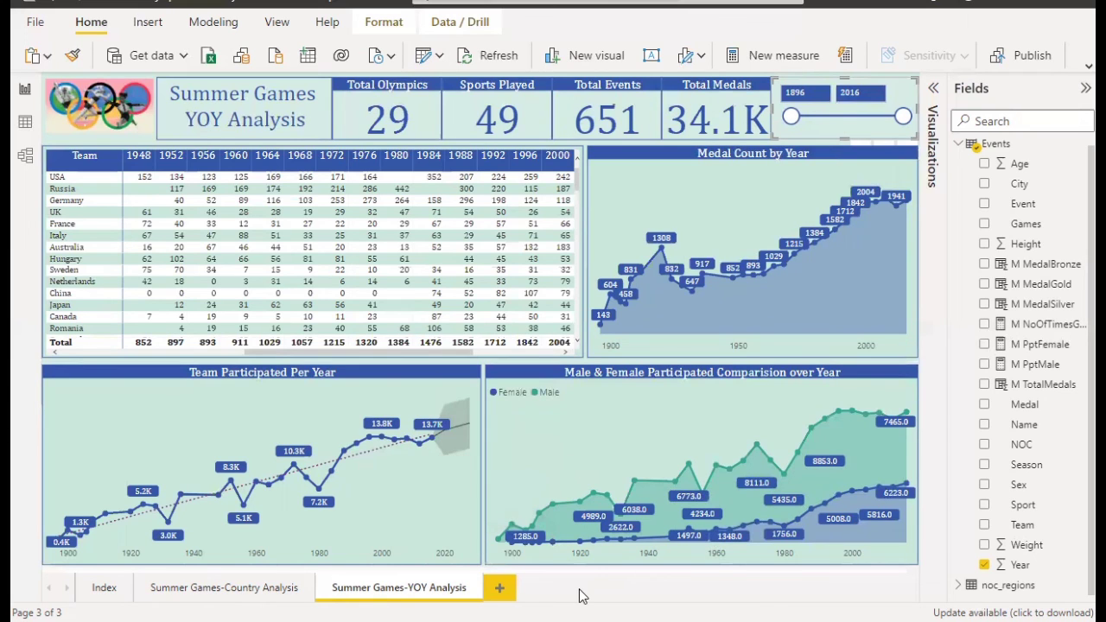
left_click(764, 171)
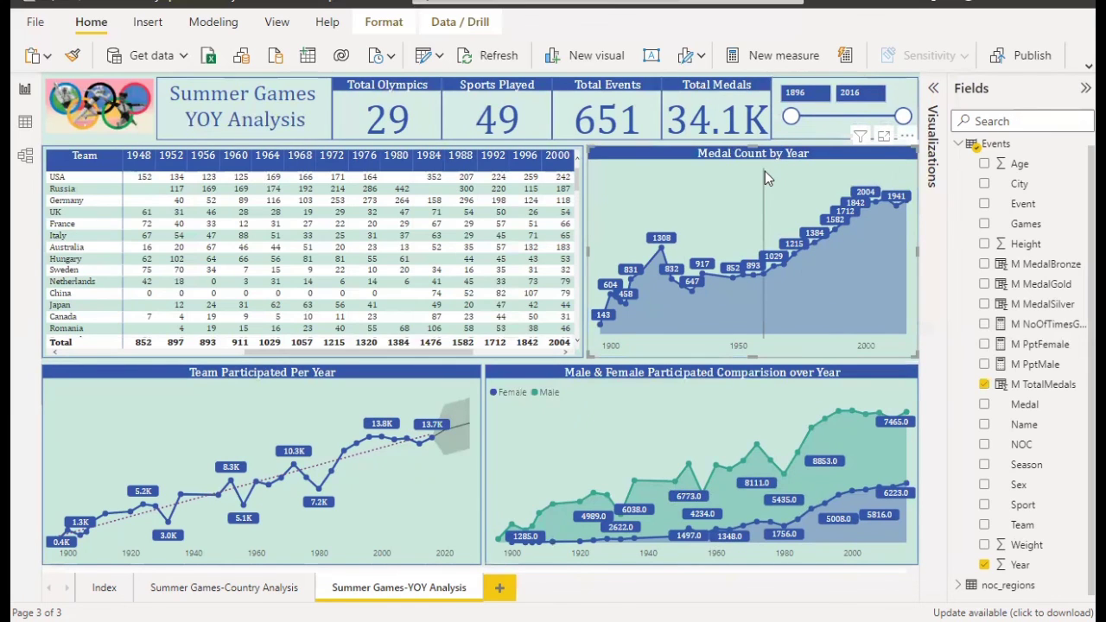